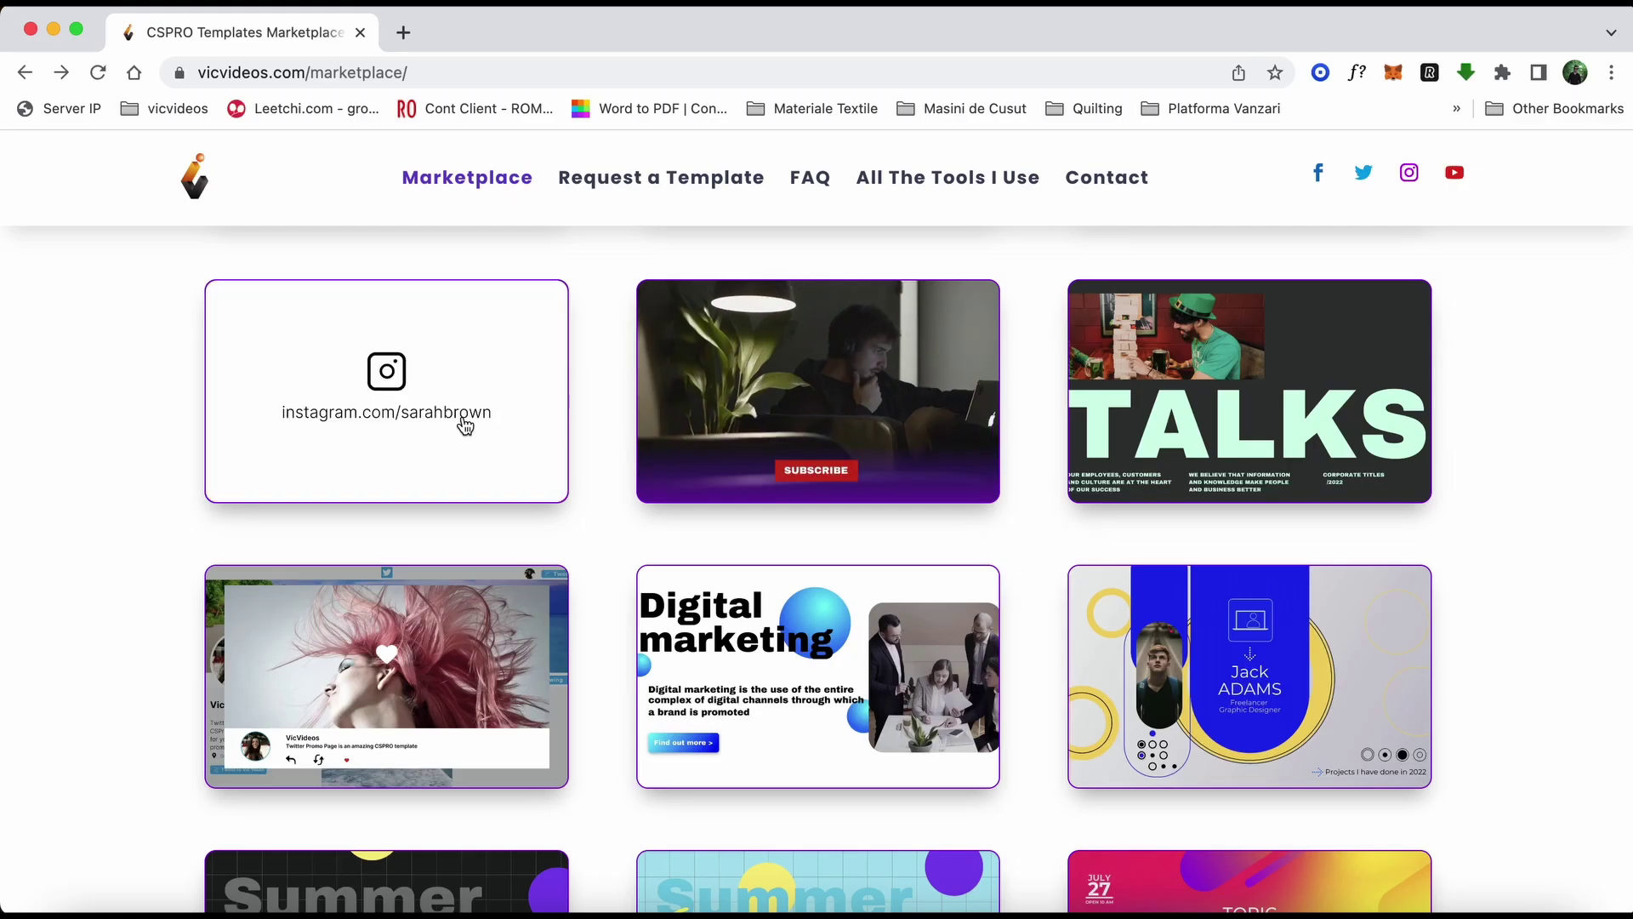
Open the Instagram template card on vicvideos.com/marketplace and scroll down its preview page
click(463, 425)
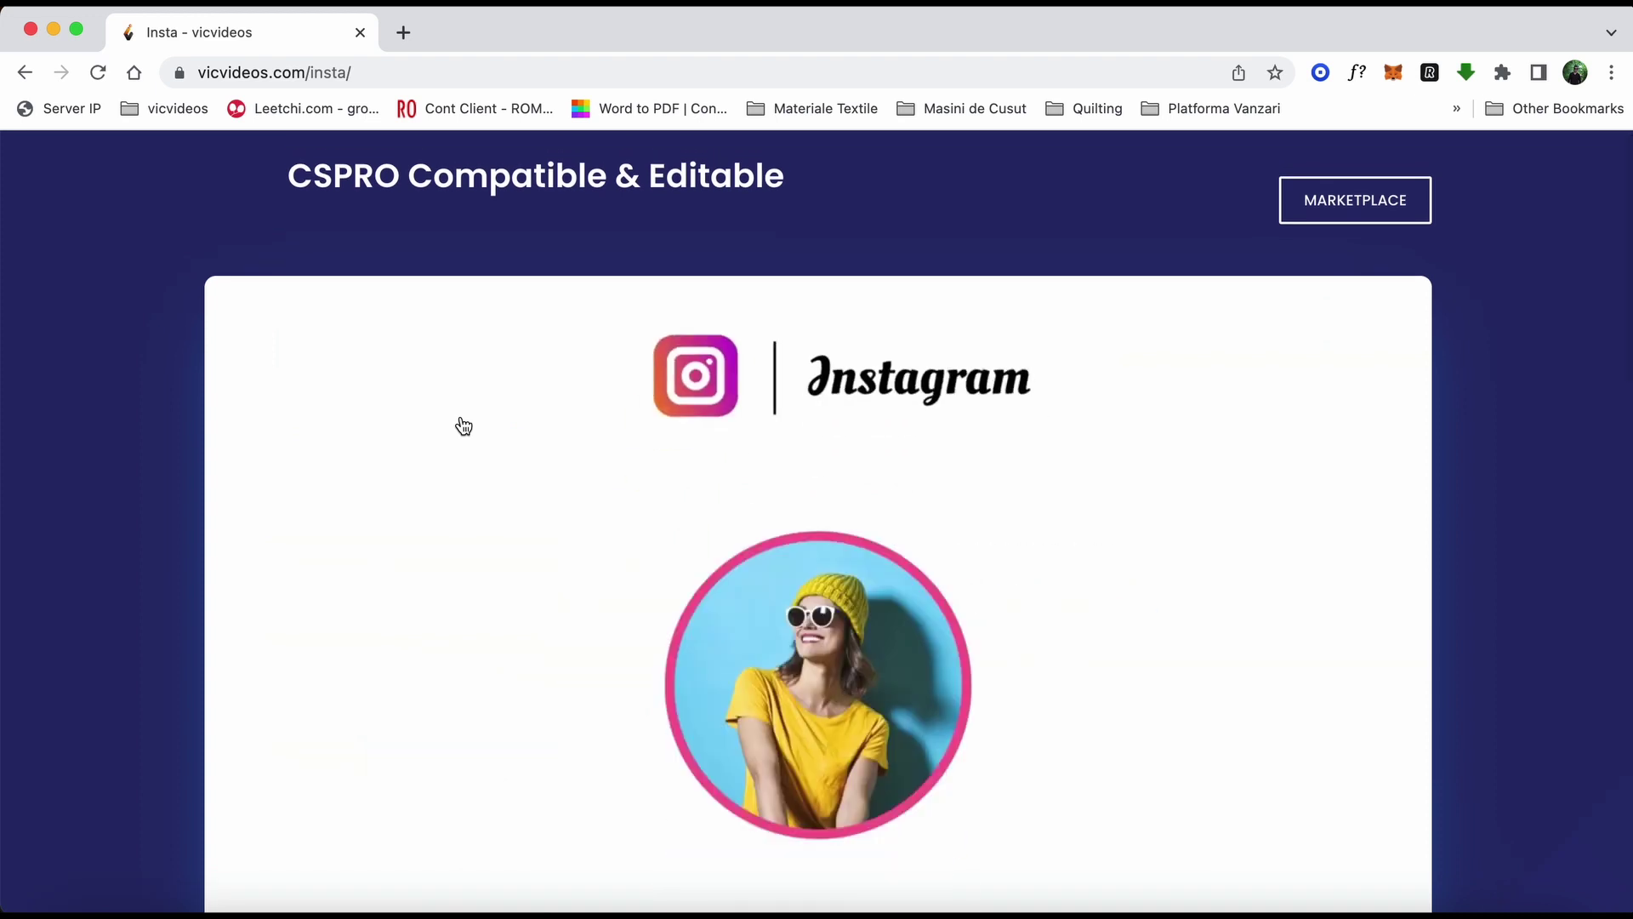
scroll(463, 425, down, 2)
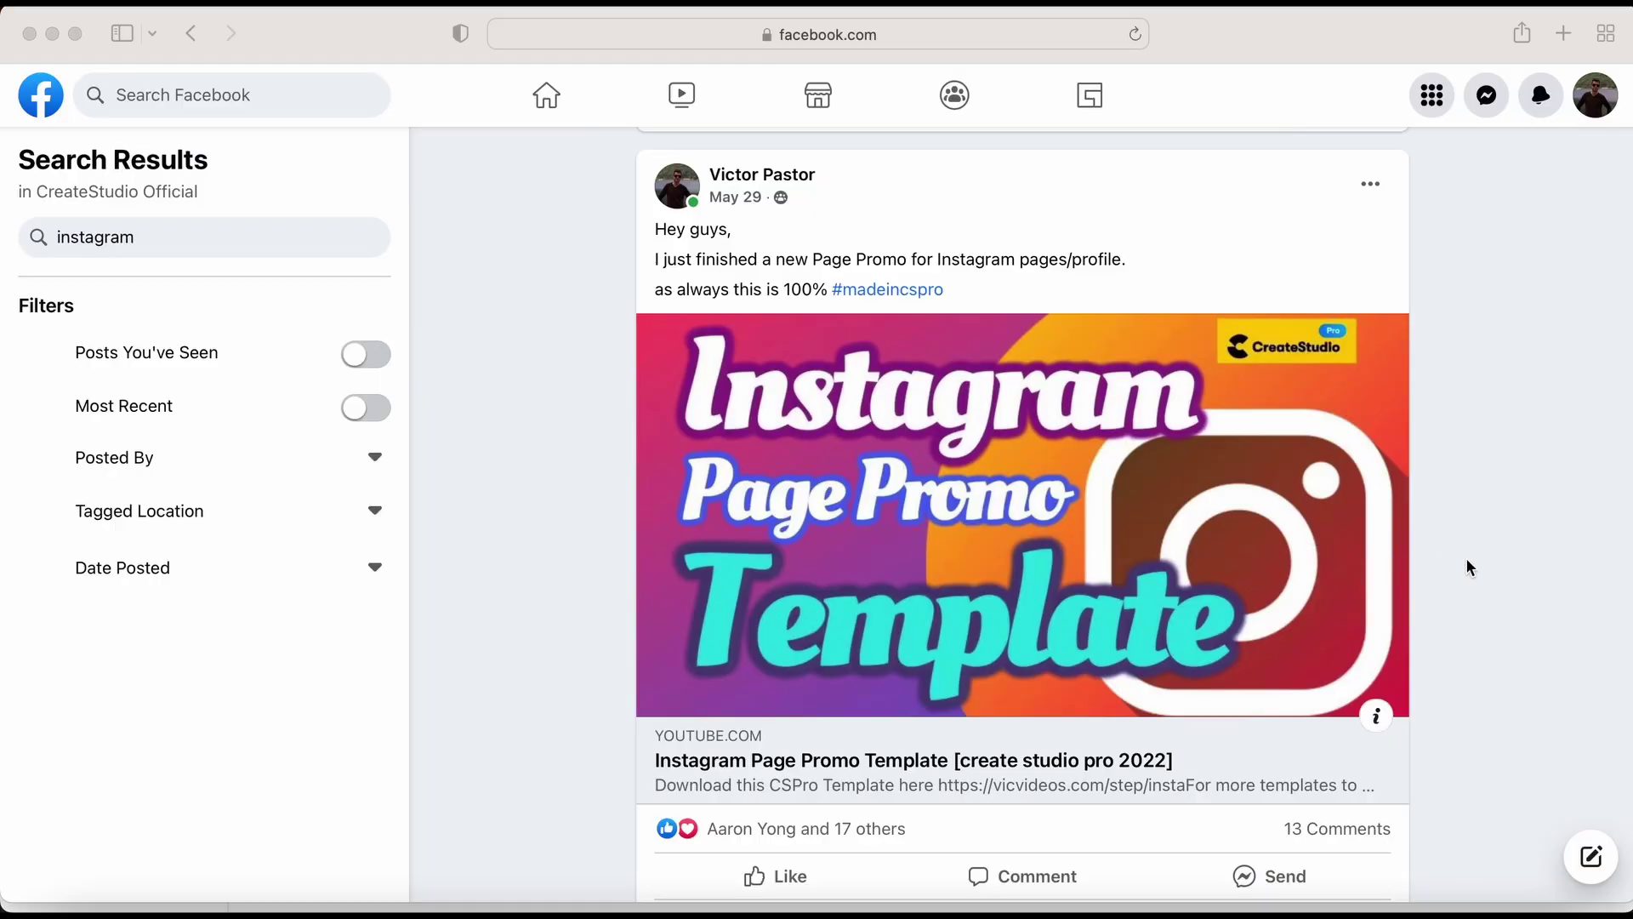
Scroll down the Instagram Page Promo Template post to read through its comments
scroll(1480, 566, down, 4)
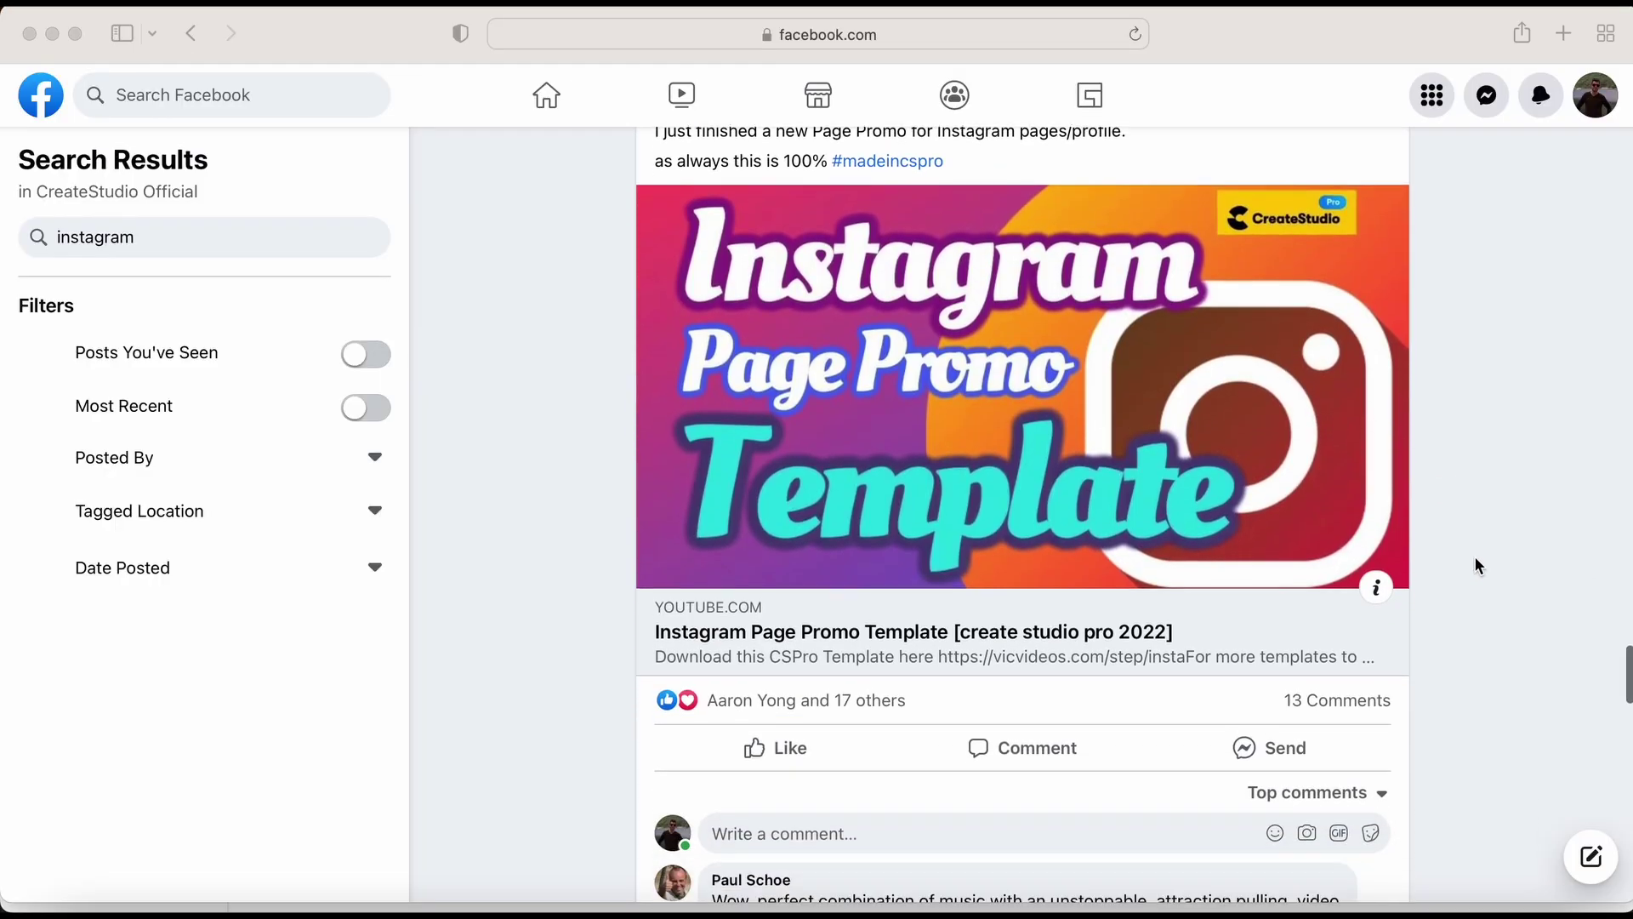
scroll(1480, 565, down, 6)
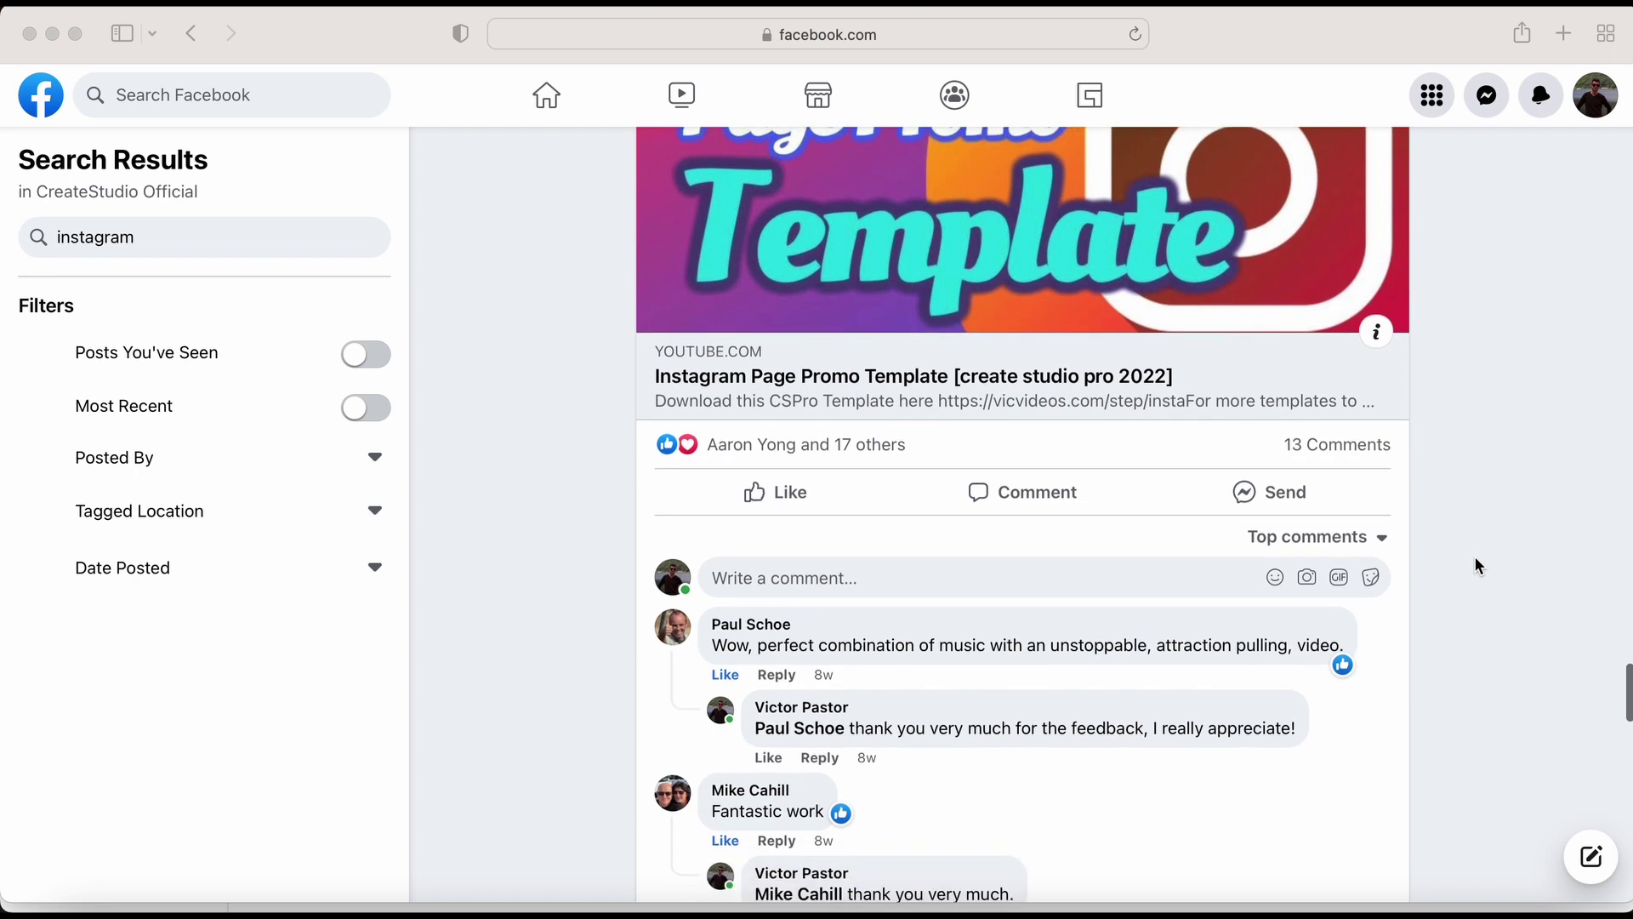
scroll(1480, 566, down, 5)
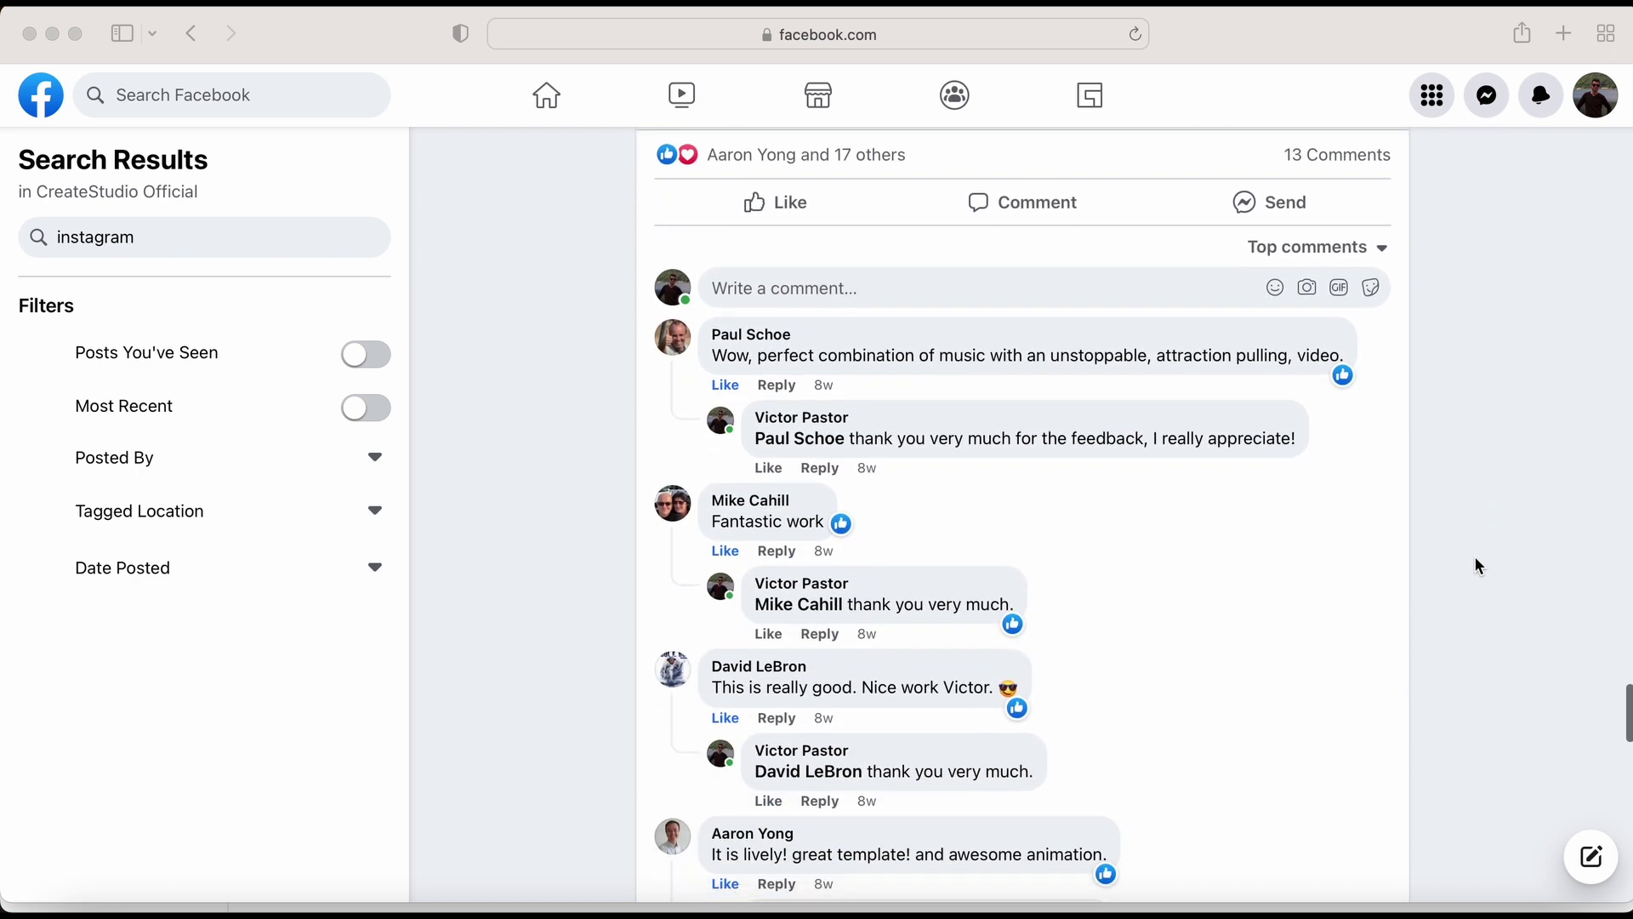
scroll(1477, 565, down, 6)
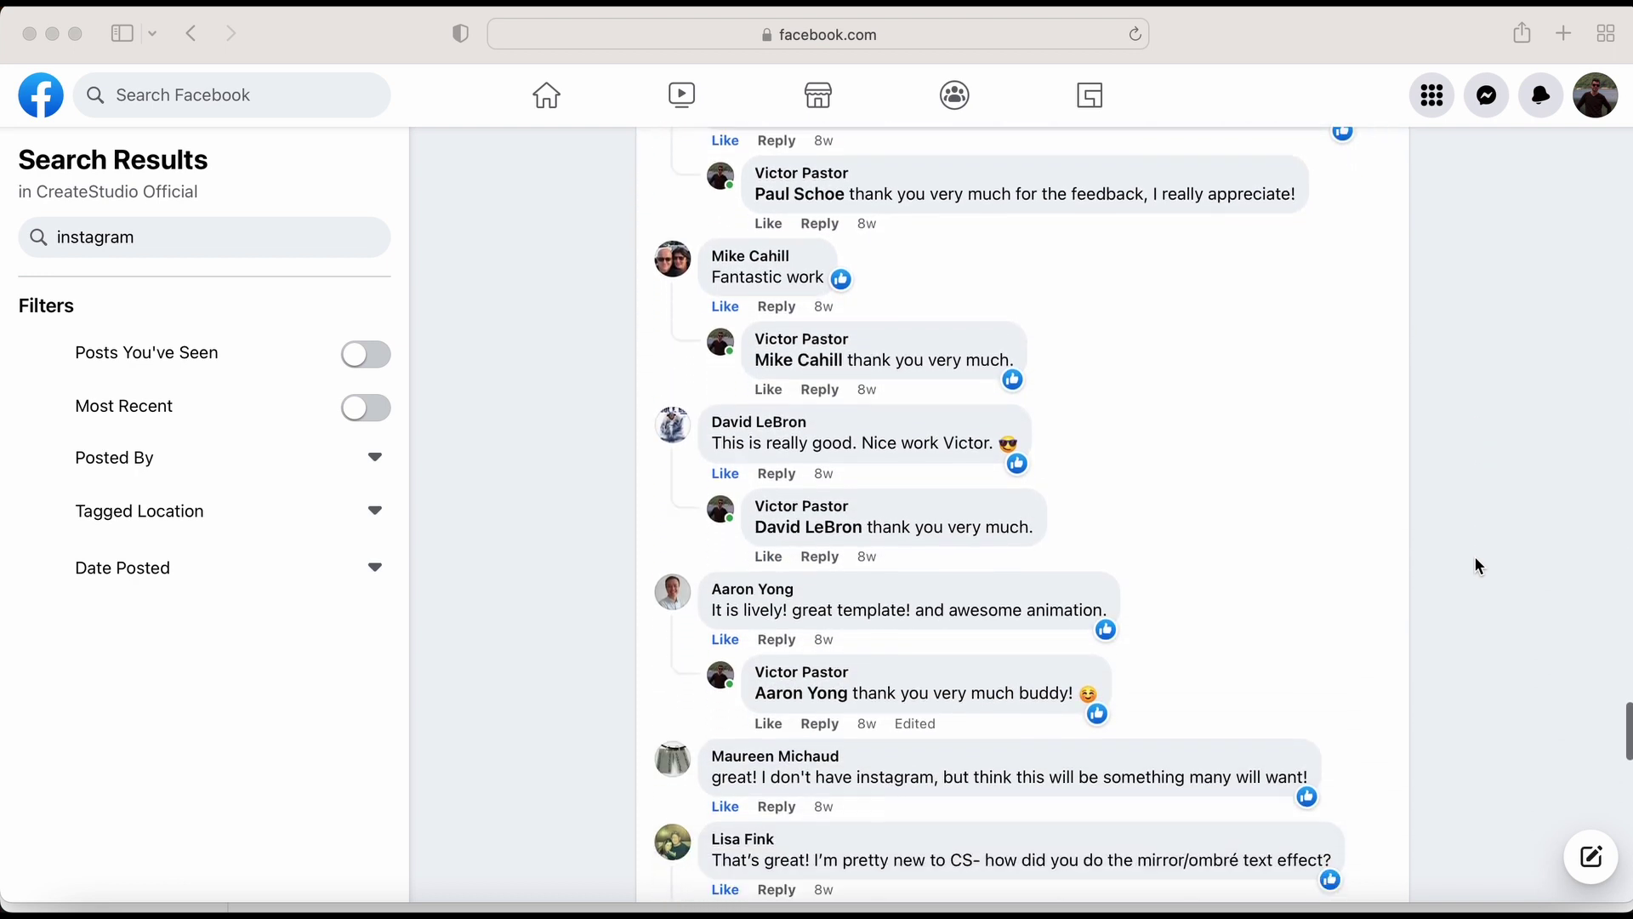
scroll(1478, 565, down, 5)
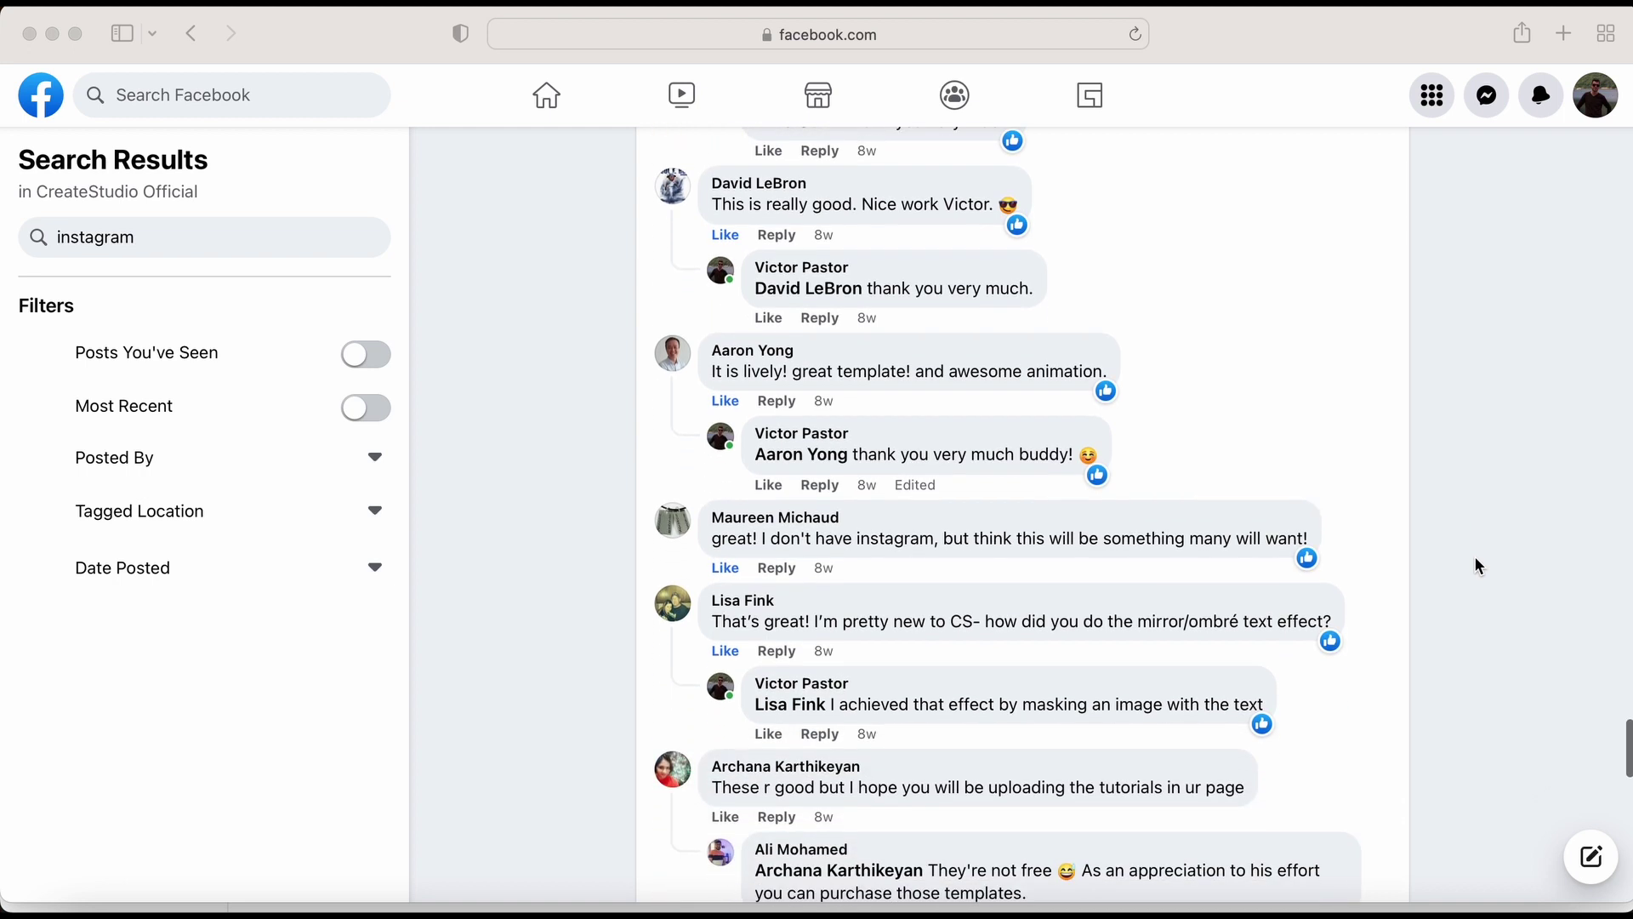
scroll(1479, 565, down, 2)
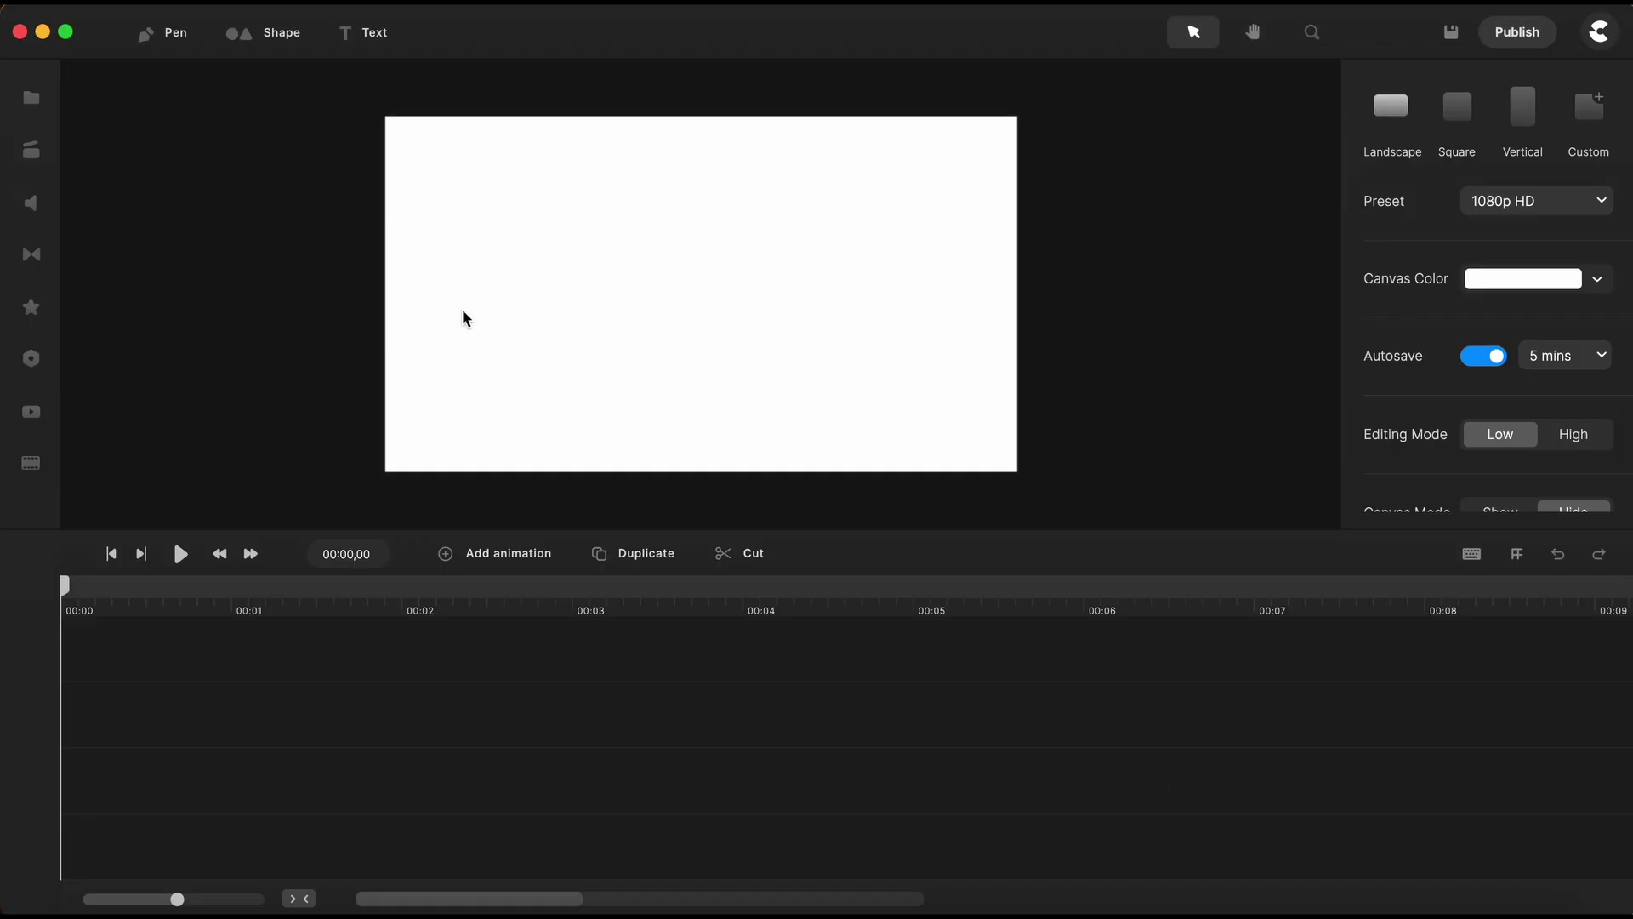
Add a Rounded Rect shape to the canvas and select it
click(241, 34)
click(255, 160)
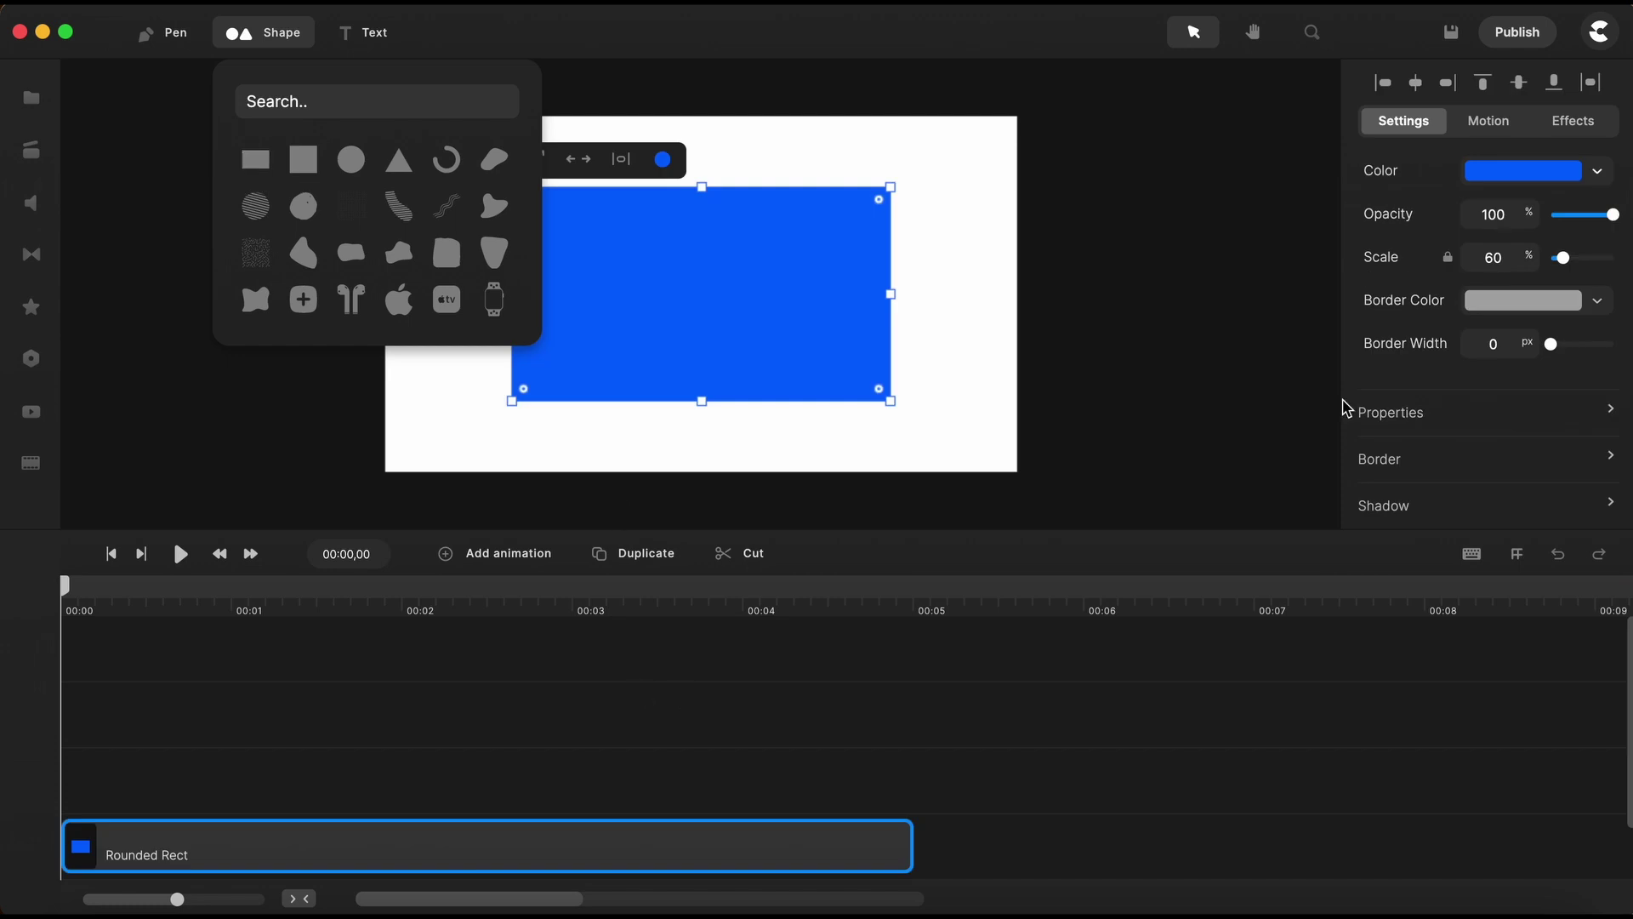
click(1177, 740)
click(827, 340)
Fill the rectangle with the orange-to-purple linear gradient preset and stretch it across the canvas
click(1597, 173)
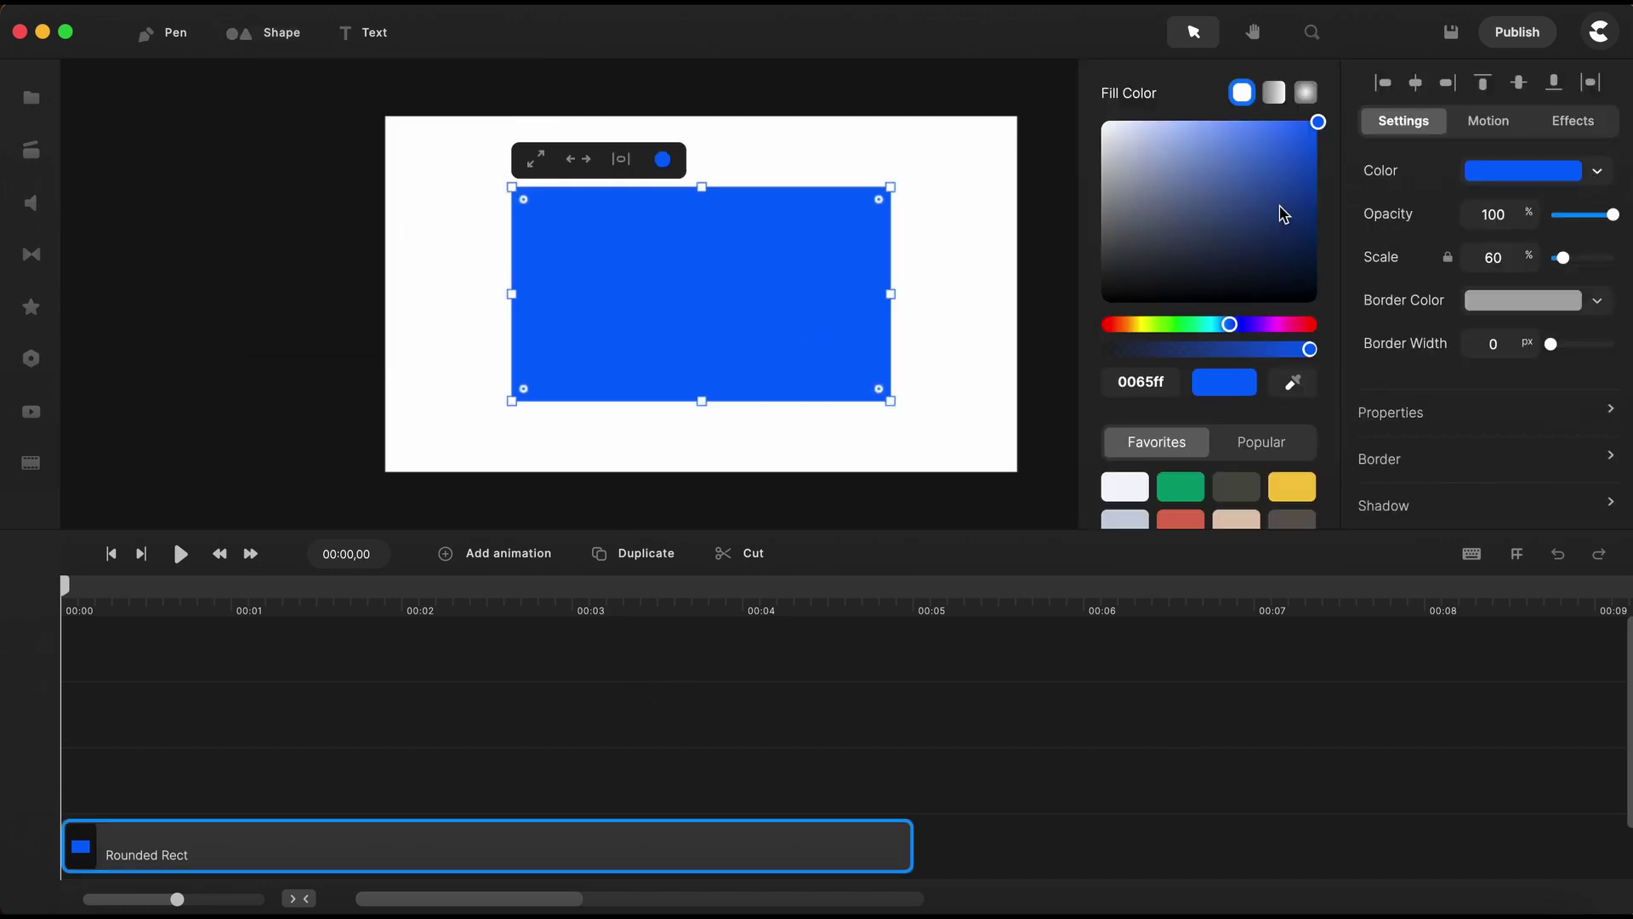
click(1276, 97)
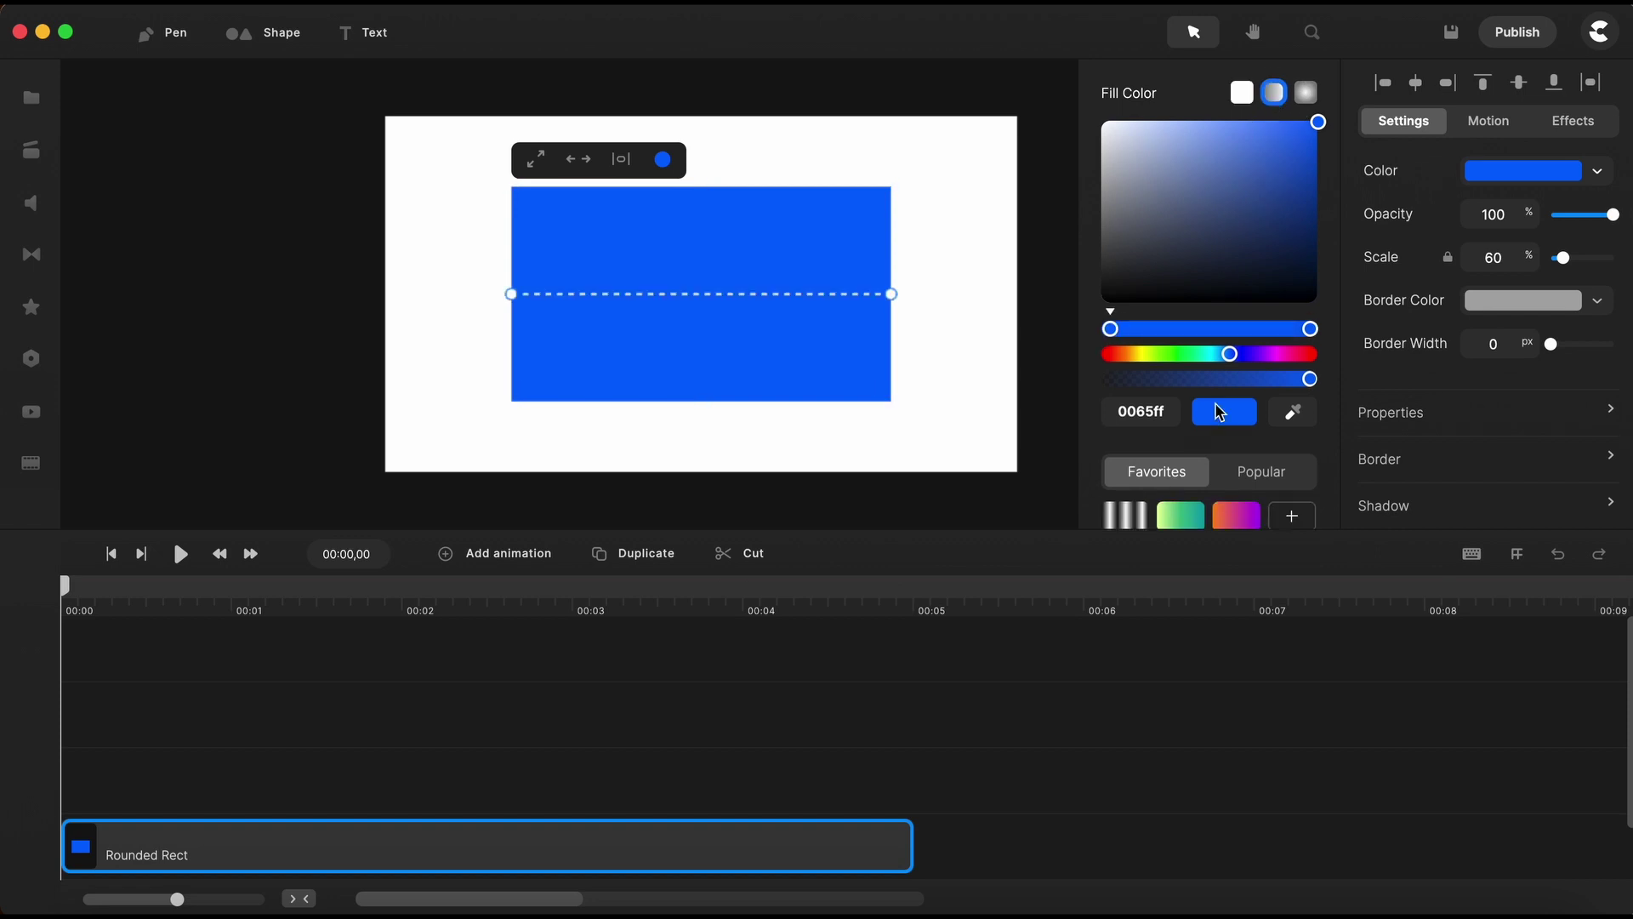
drag(1191, 529, 1191, 581)
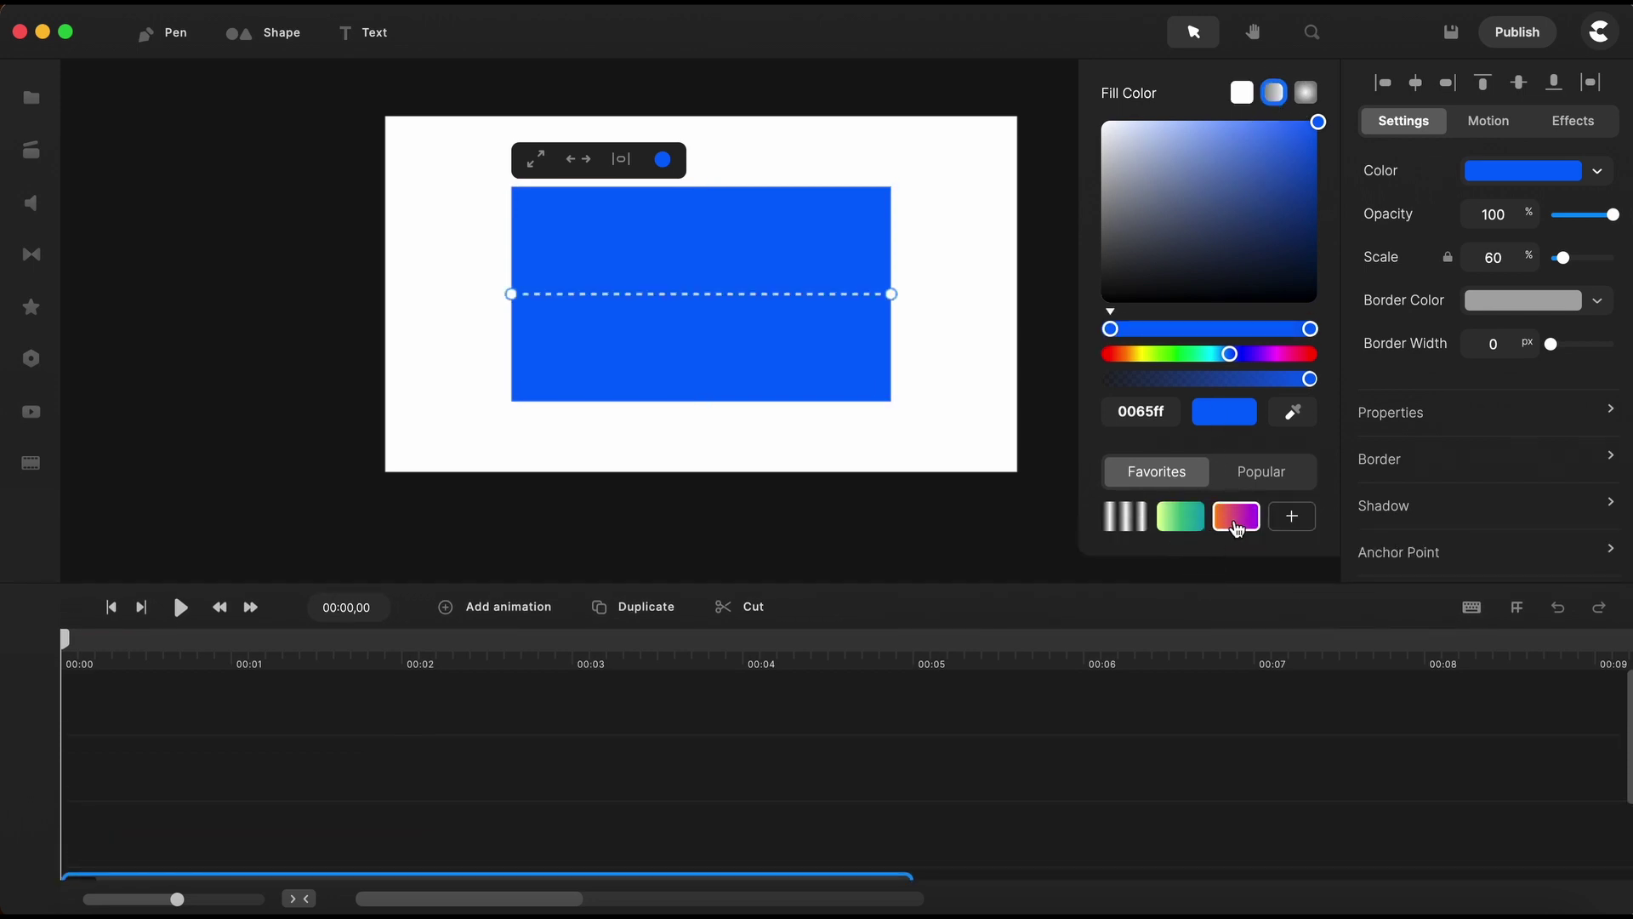
click(1238, 529)
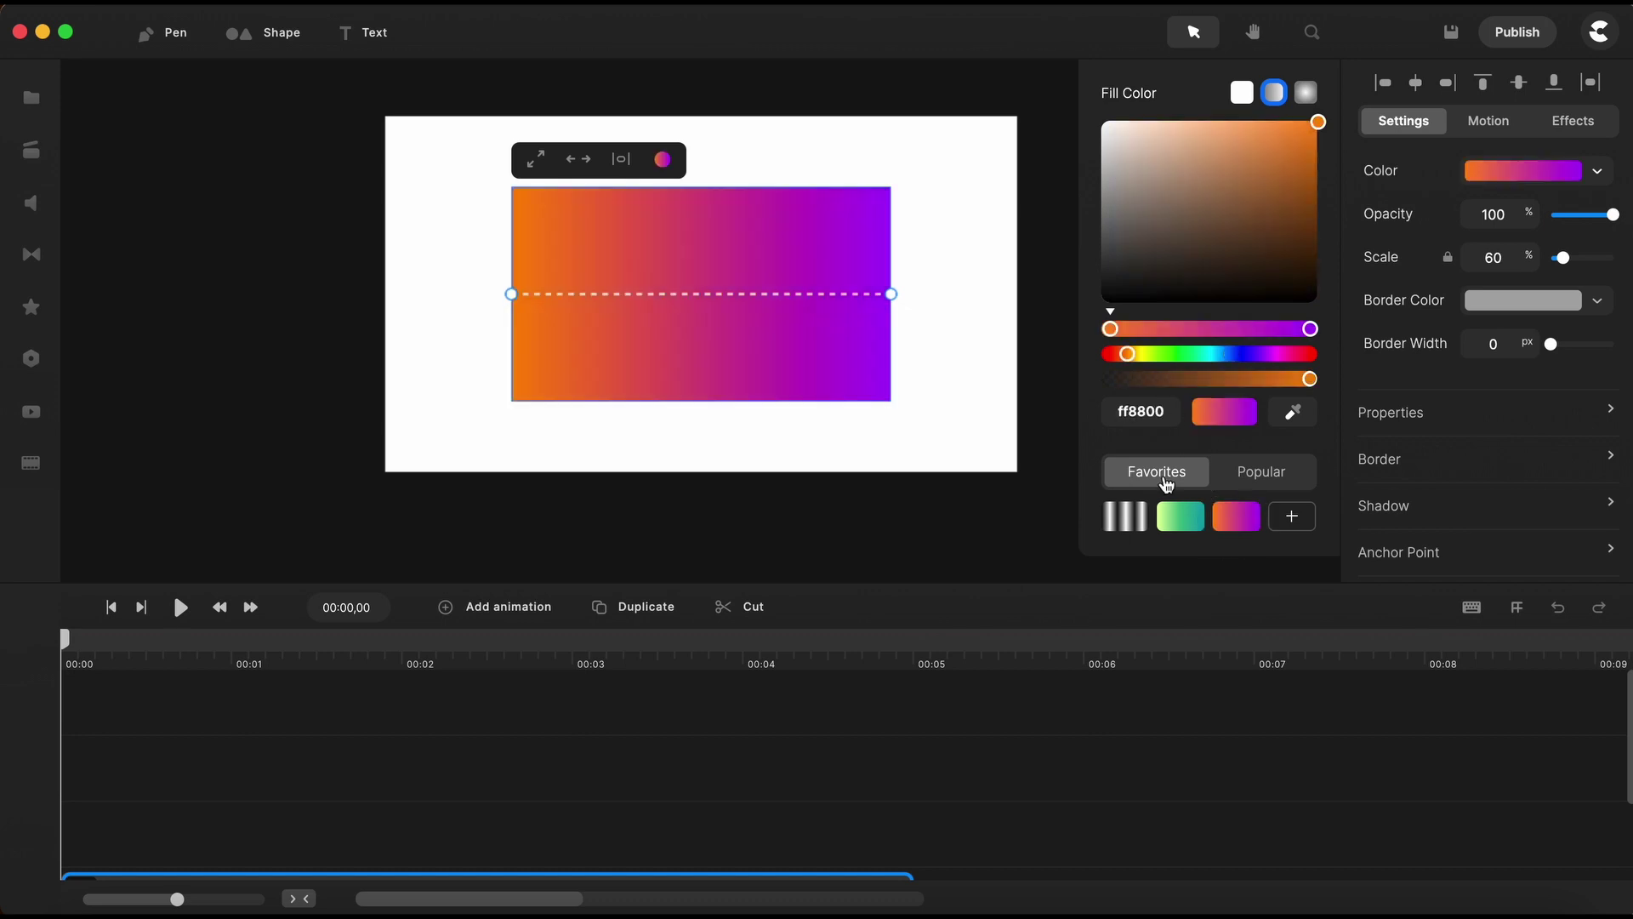
mouse_move(1110, 329)
mouse_down()
mouse_move(1127, 355)
mouse_move(1208, 355)
mouse_move(1131, 357)
mouse_up()
click(1308, 329)
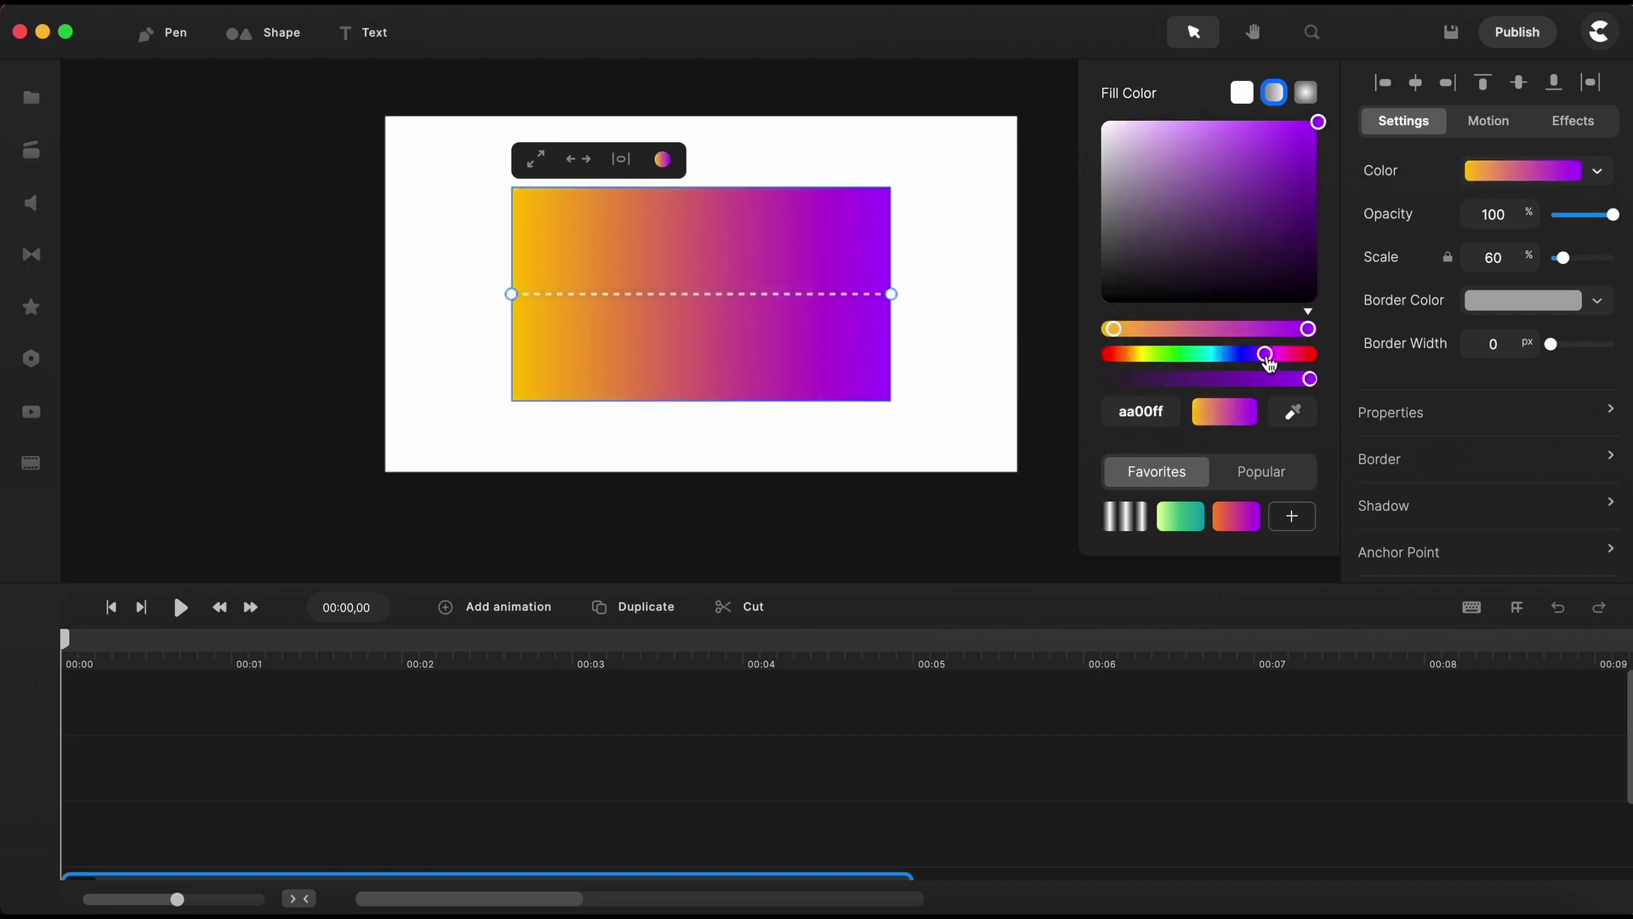
mouse_move(1265, 354)
mouse_down()
mouse_move(1243, 361)
mouse_move(1286, 354)
mouse_up()
click(1206, 328)
click(1172, 362)
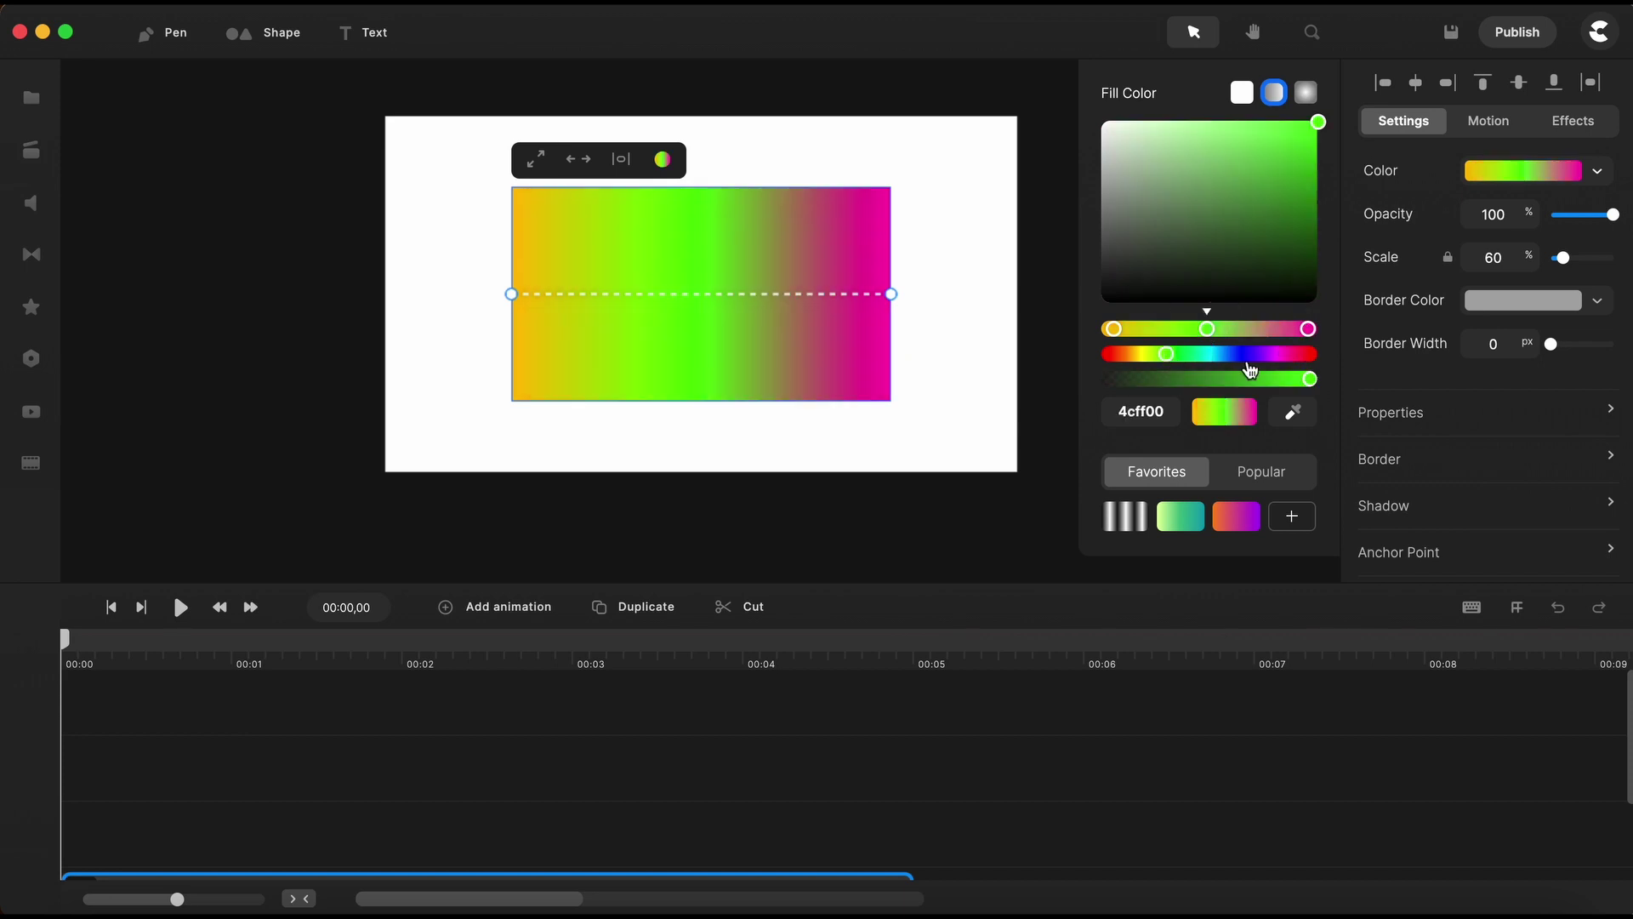
click(1238, 518)
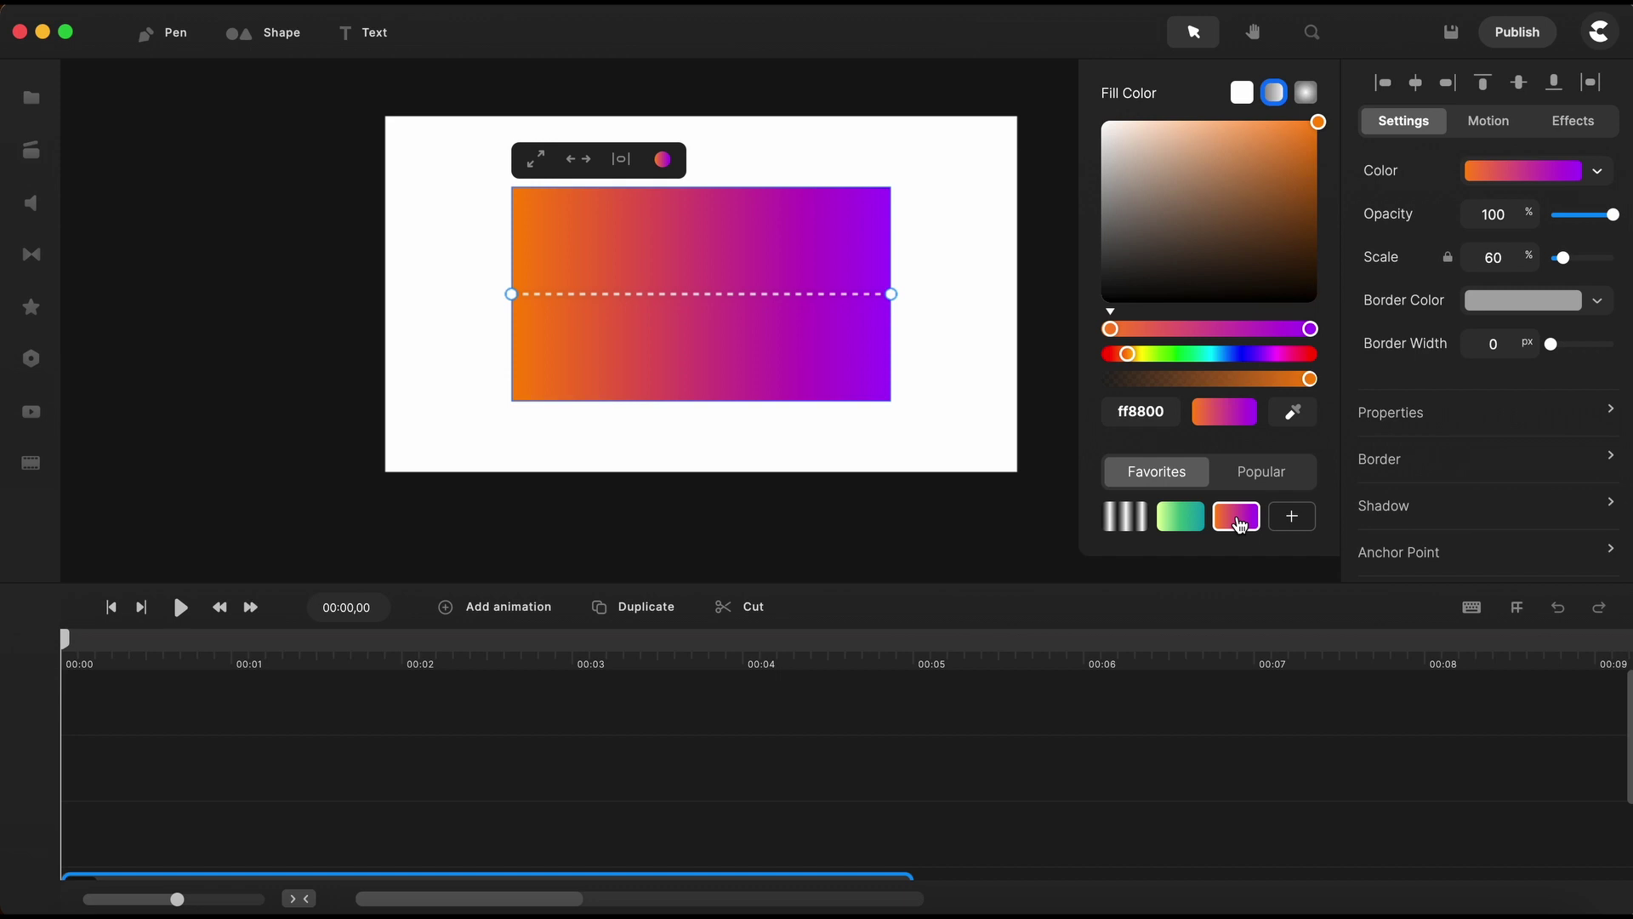
click(536, 159)
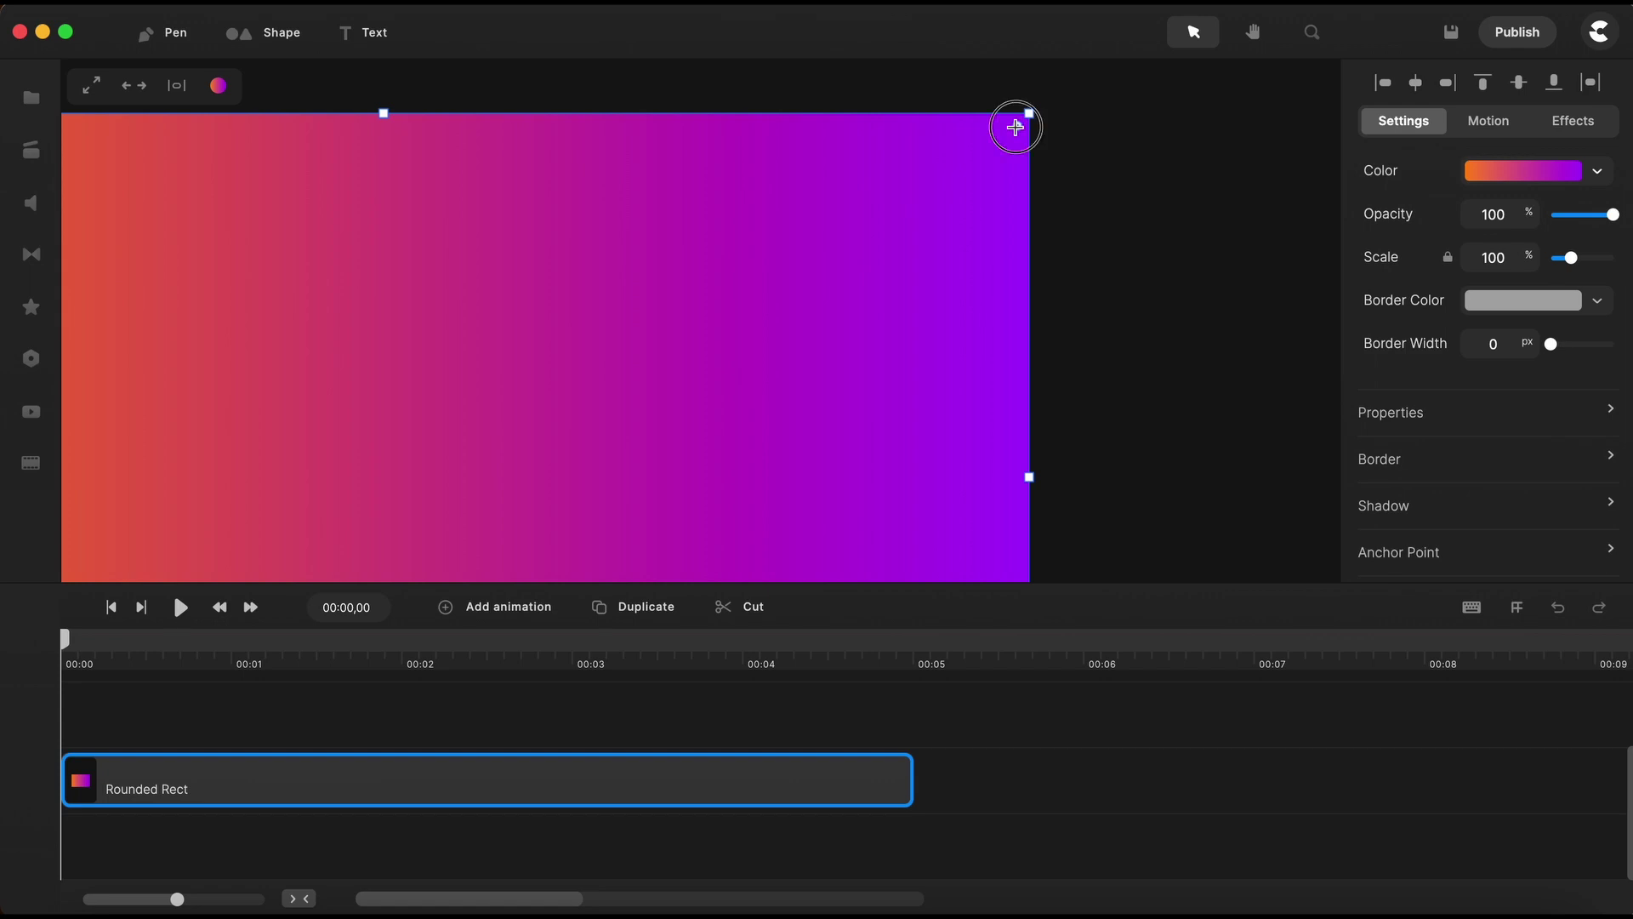
Round the gradient Rounded Rect's corners, then set its scale to 110%
drag(1017, 125, 977, 167)
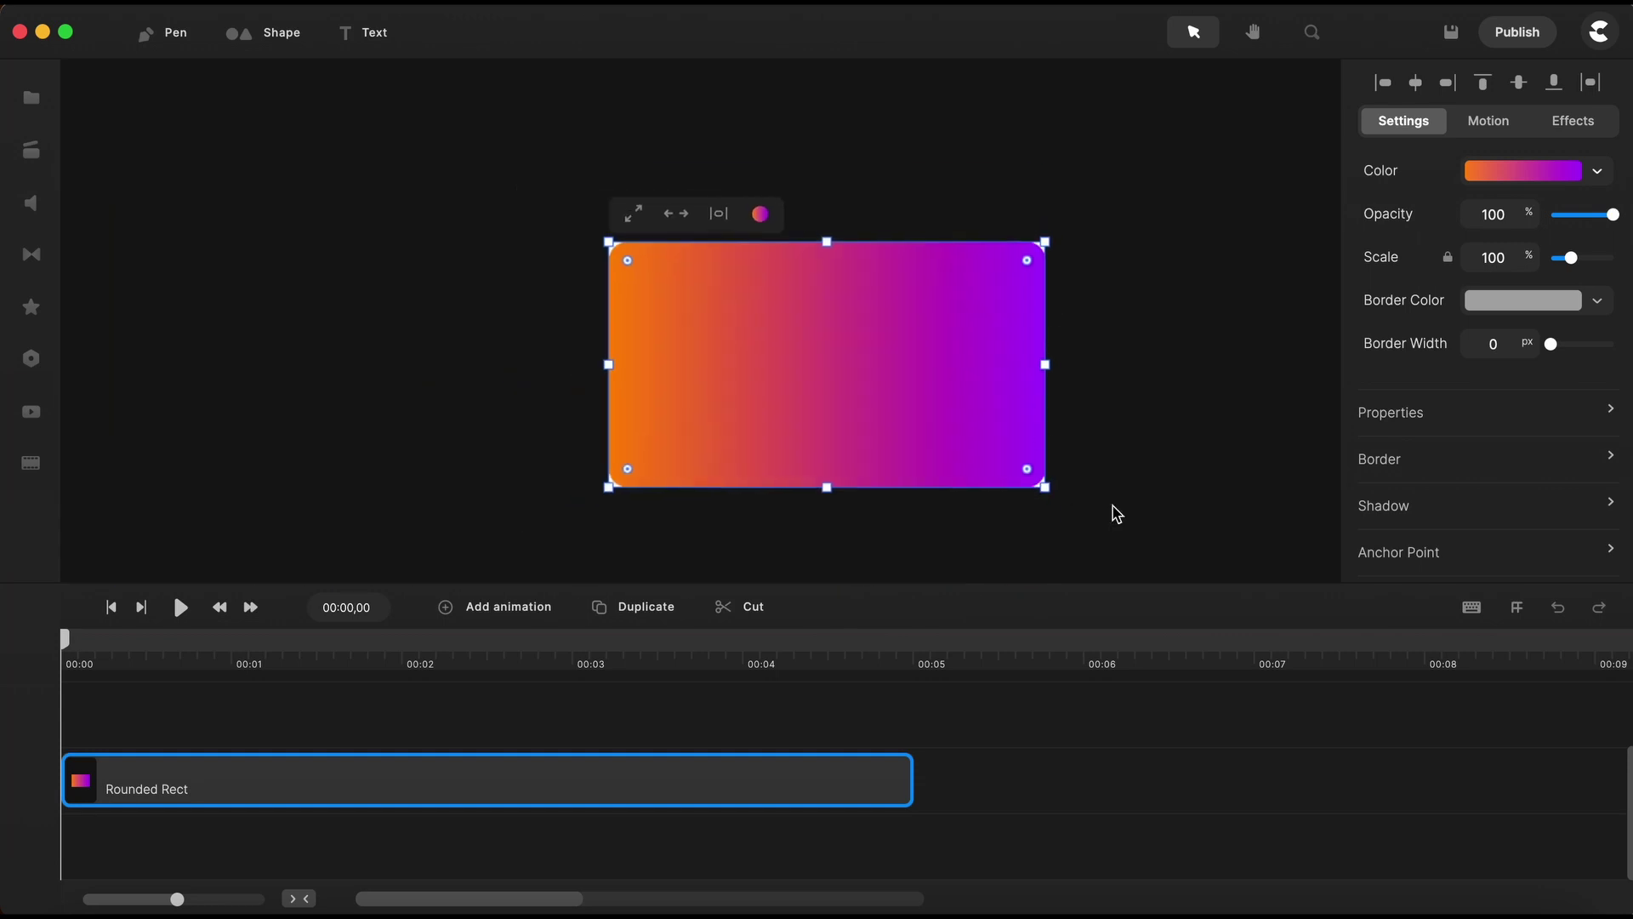
click(1078, 774)
click(927, 393)
double_click(1494, 258)
text(11)
key(Return)
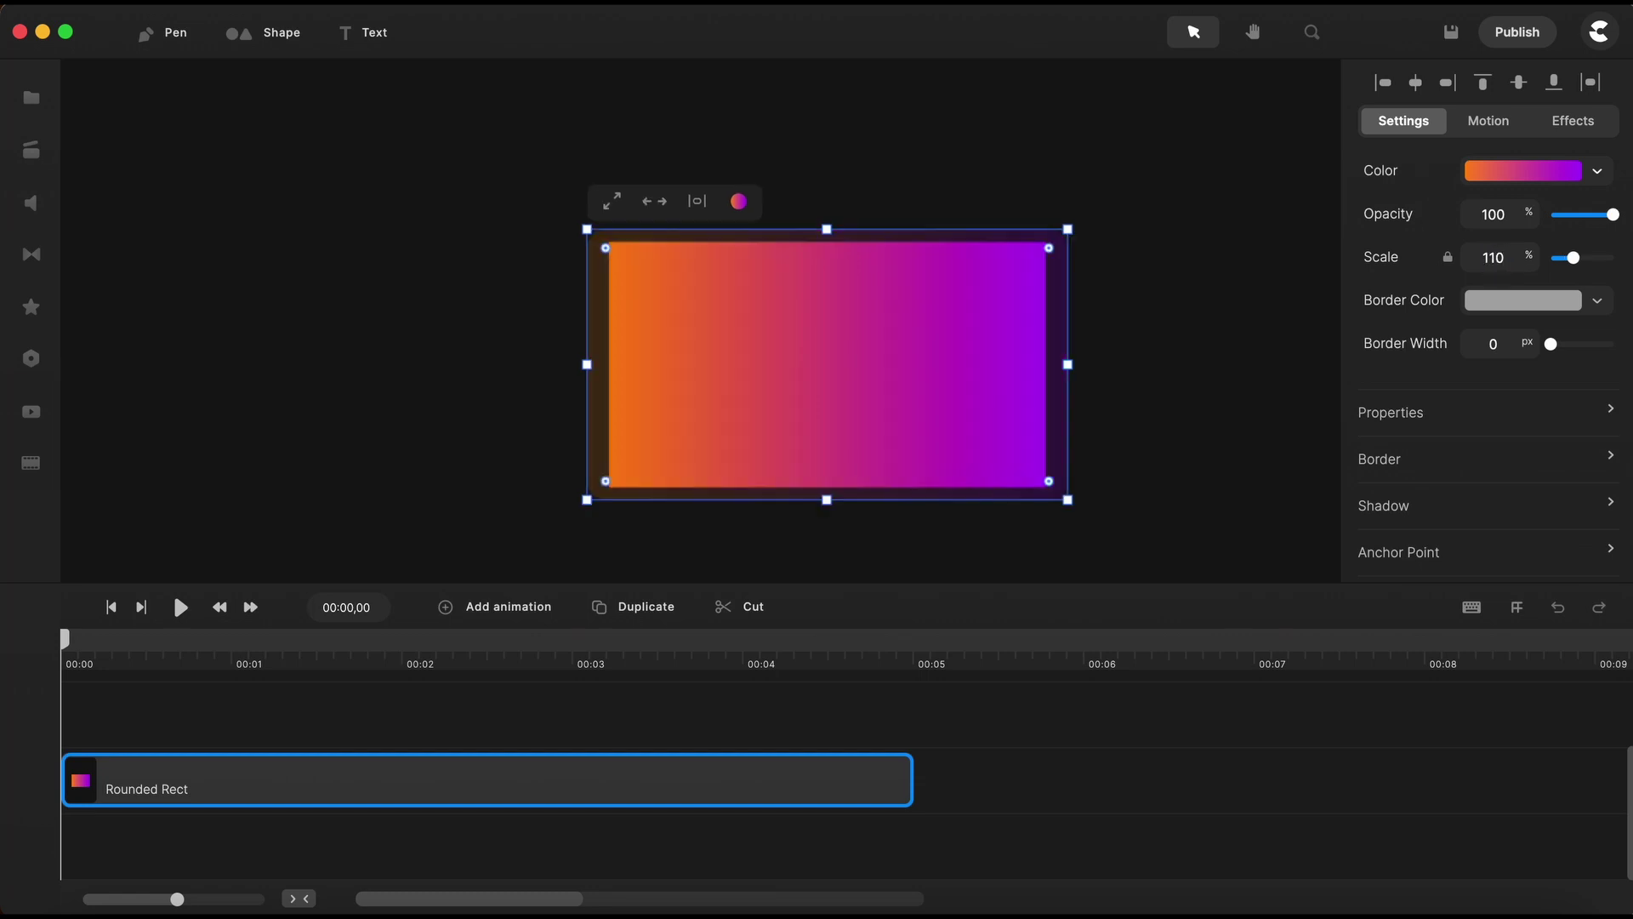
click(293, 739)
At 00:01, add Position and Scale animation to the rectangle, ending around 1.35 seconds
click(232, 661)
click(403, 796)
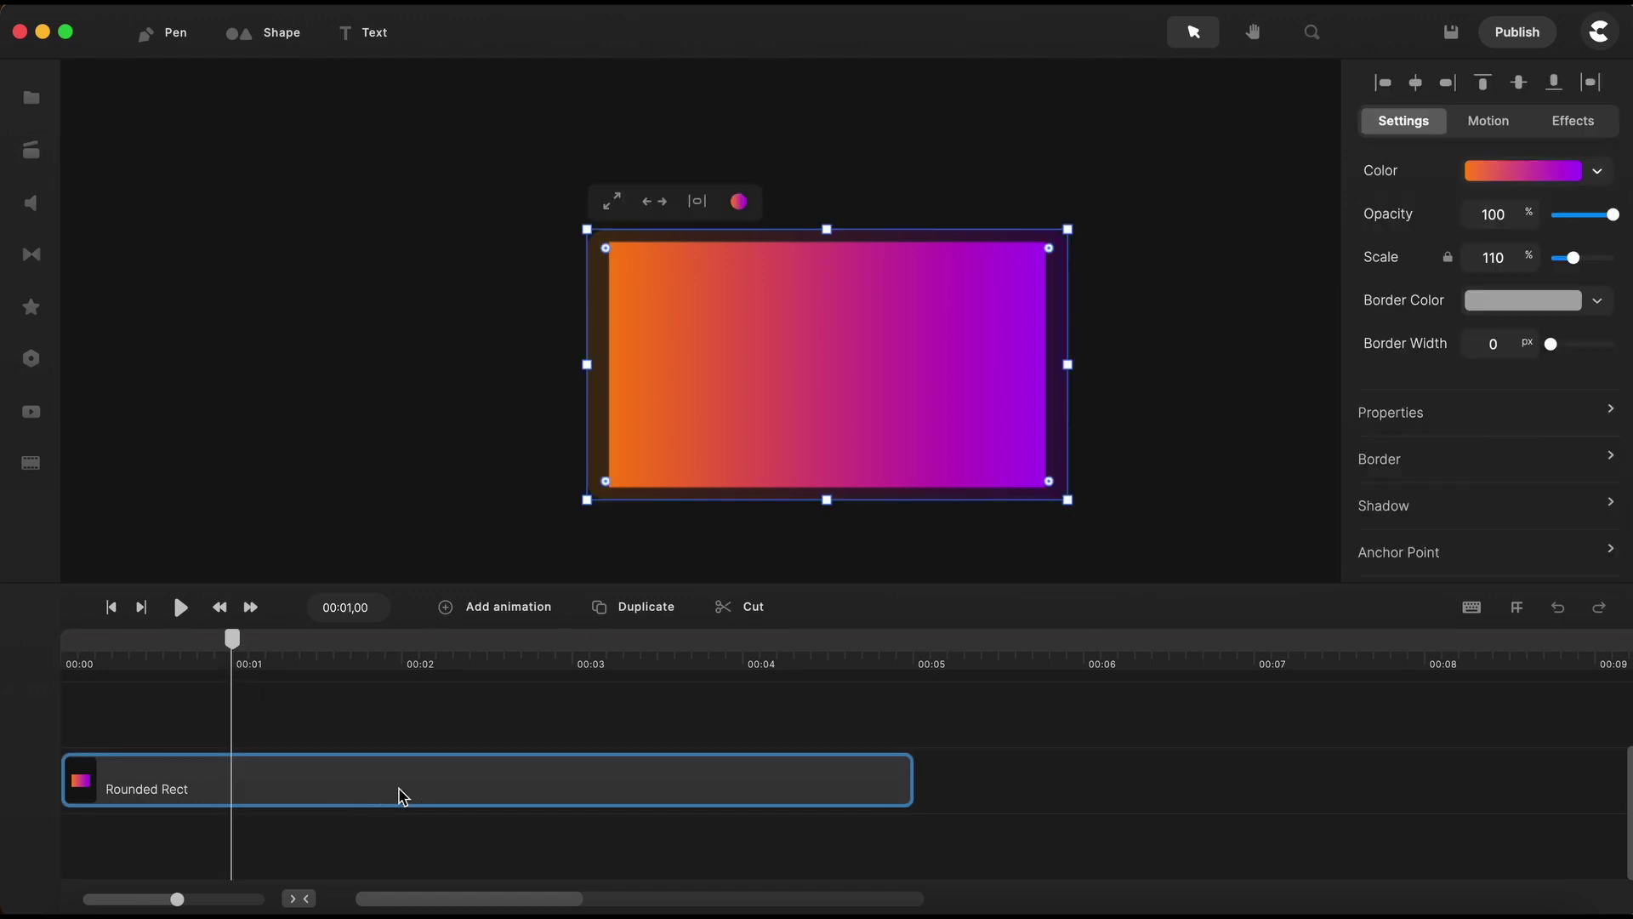
click(507, 616)
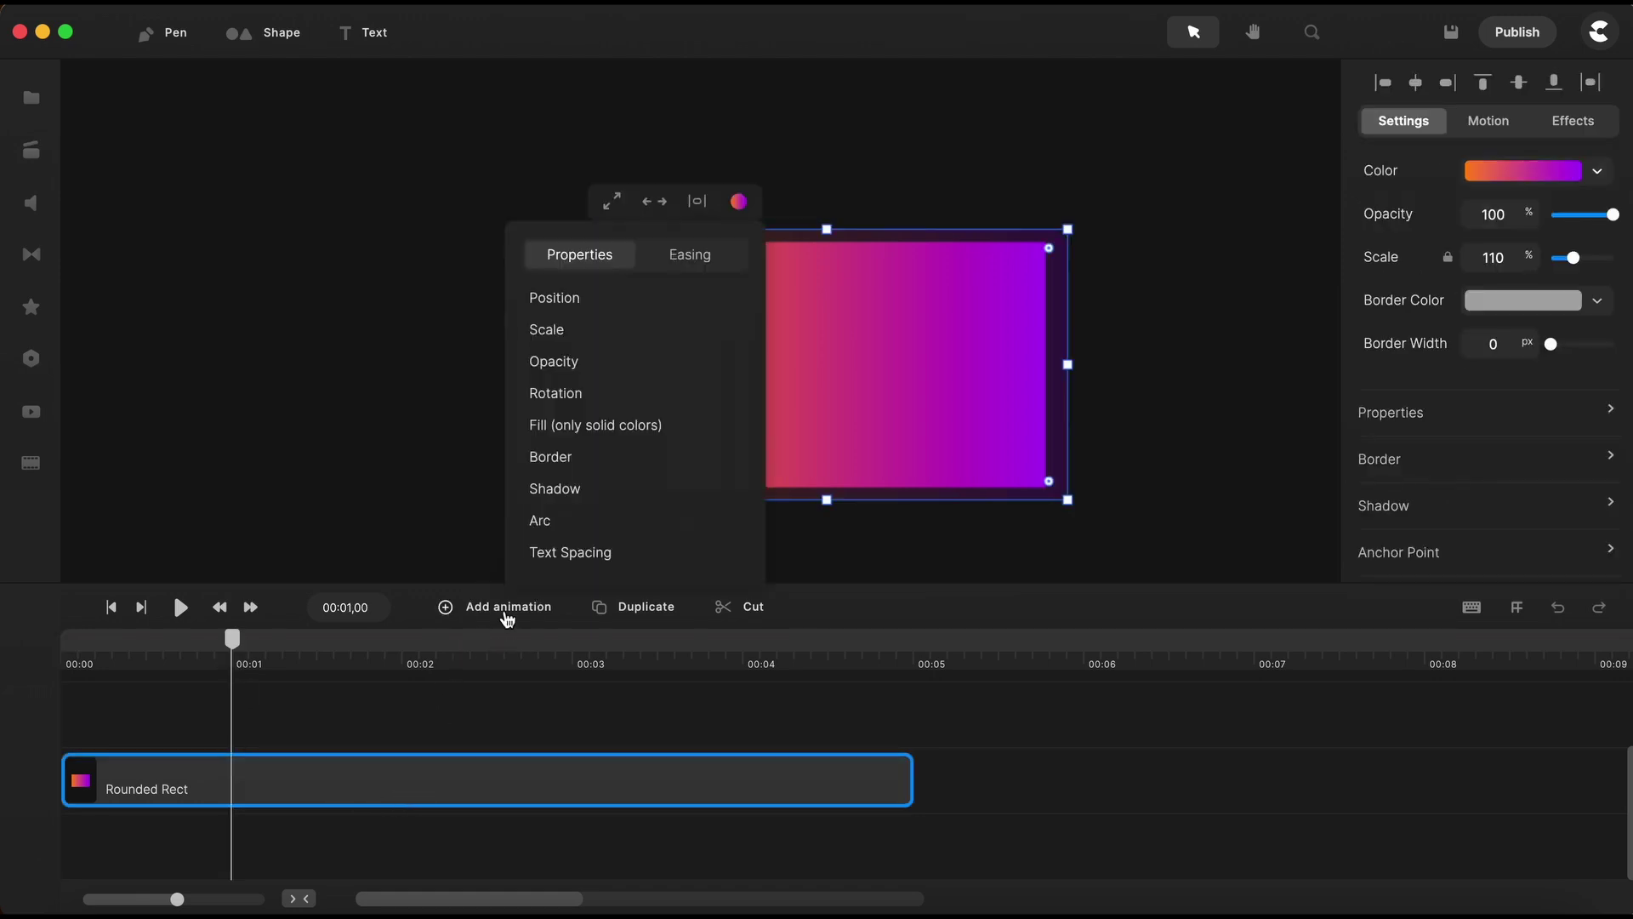
click(570, 304)
click(551, 340)
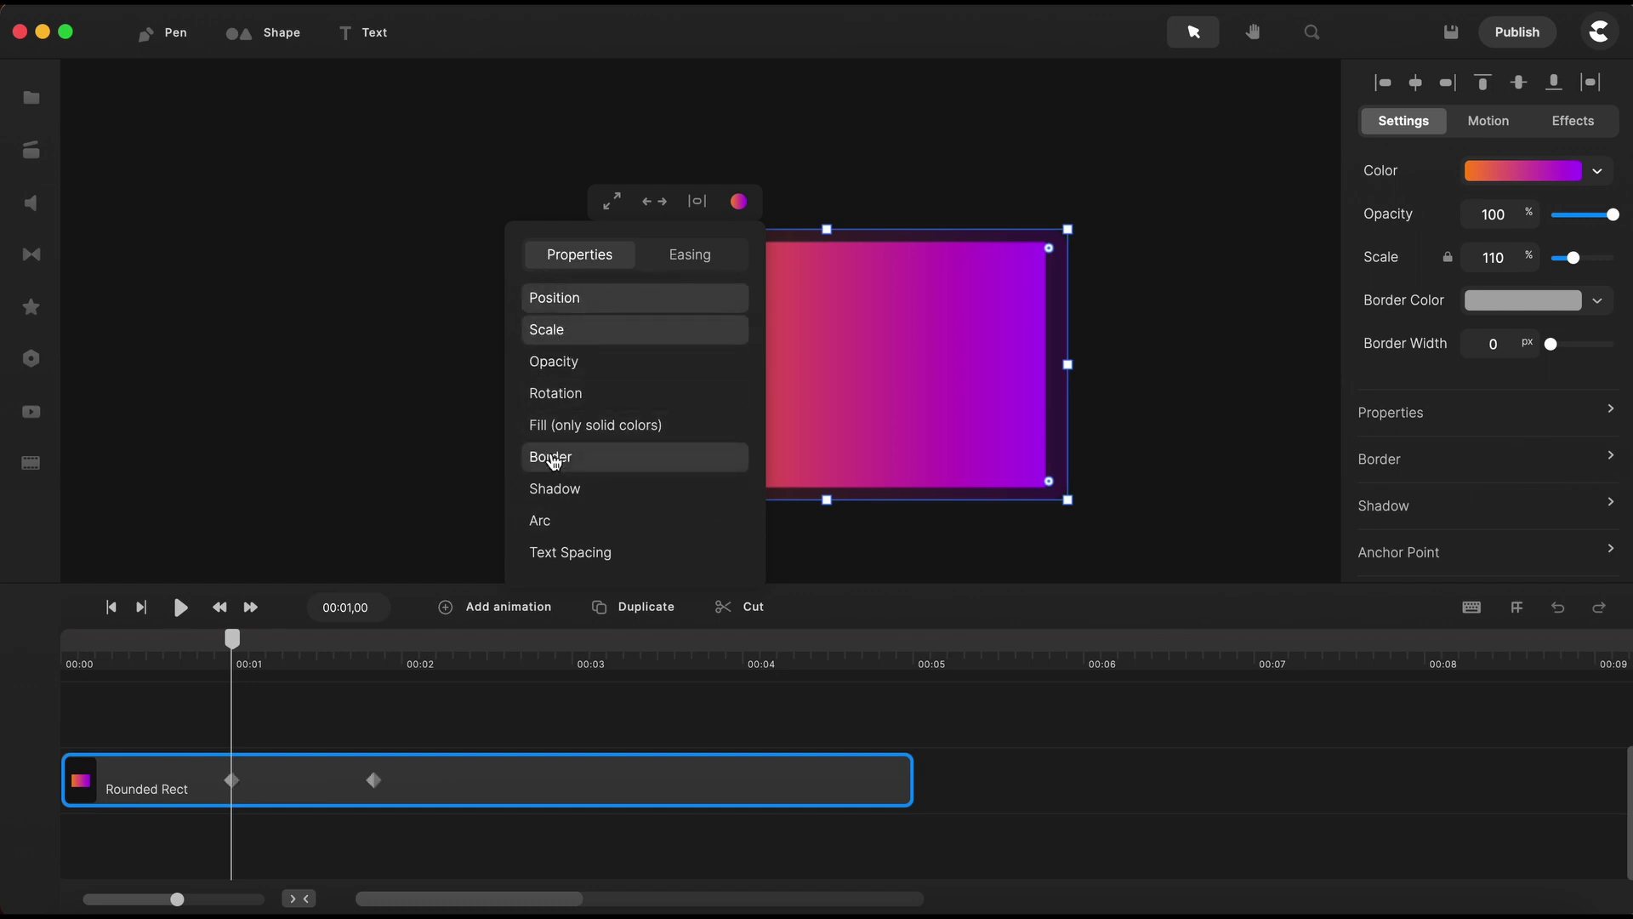
drag(373, 780, 294, 789)
key(Escape)
Shrink the rectangle into a centred, less-rounded small square at 15% scale
click(646, 379)
drag(606, 364, 763, 365)
drag(1068, 229, 834, 436)
click(873, 408)
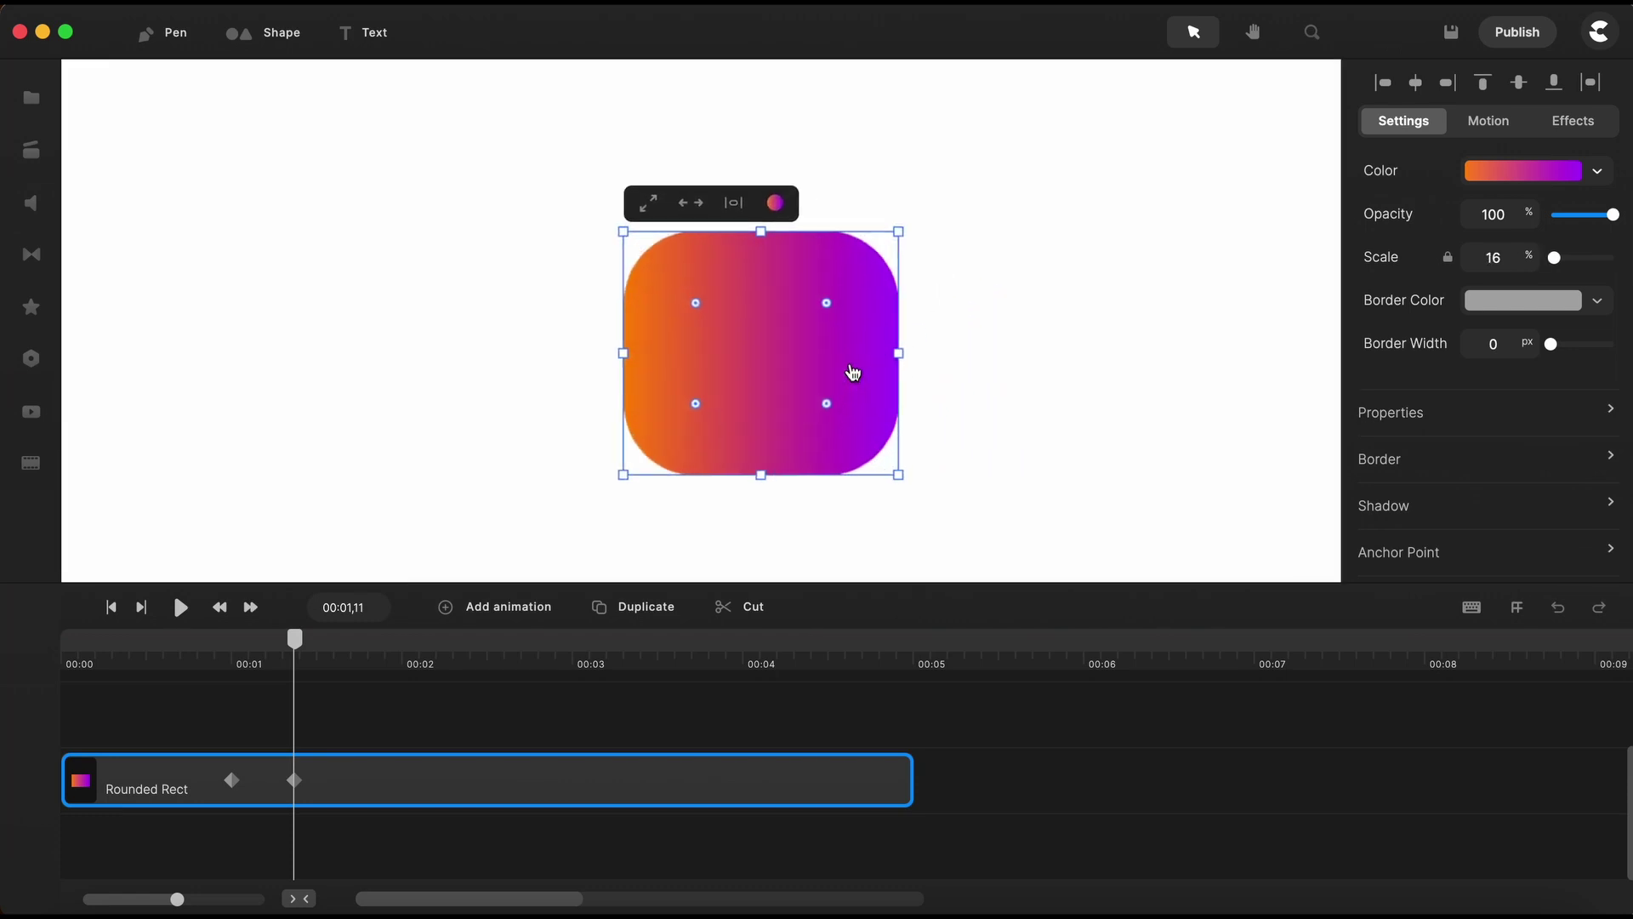
drag(898, 353, 882, 352)
drag(809, 302, 843, 272)
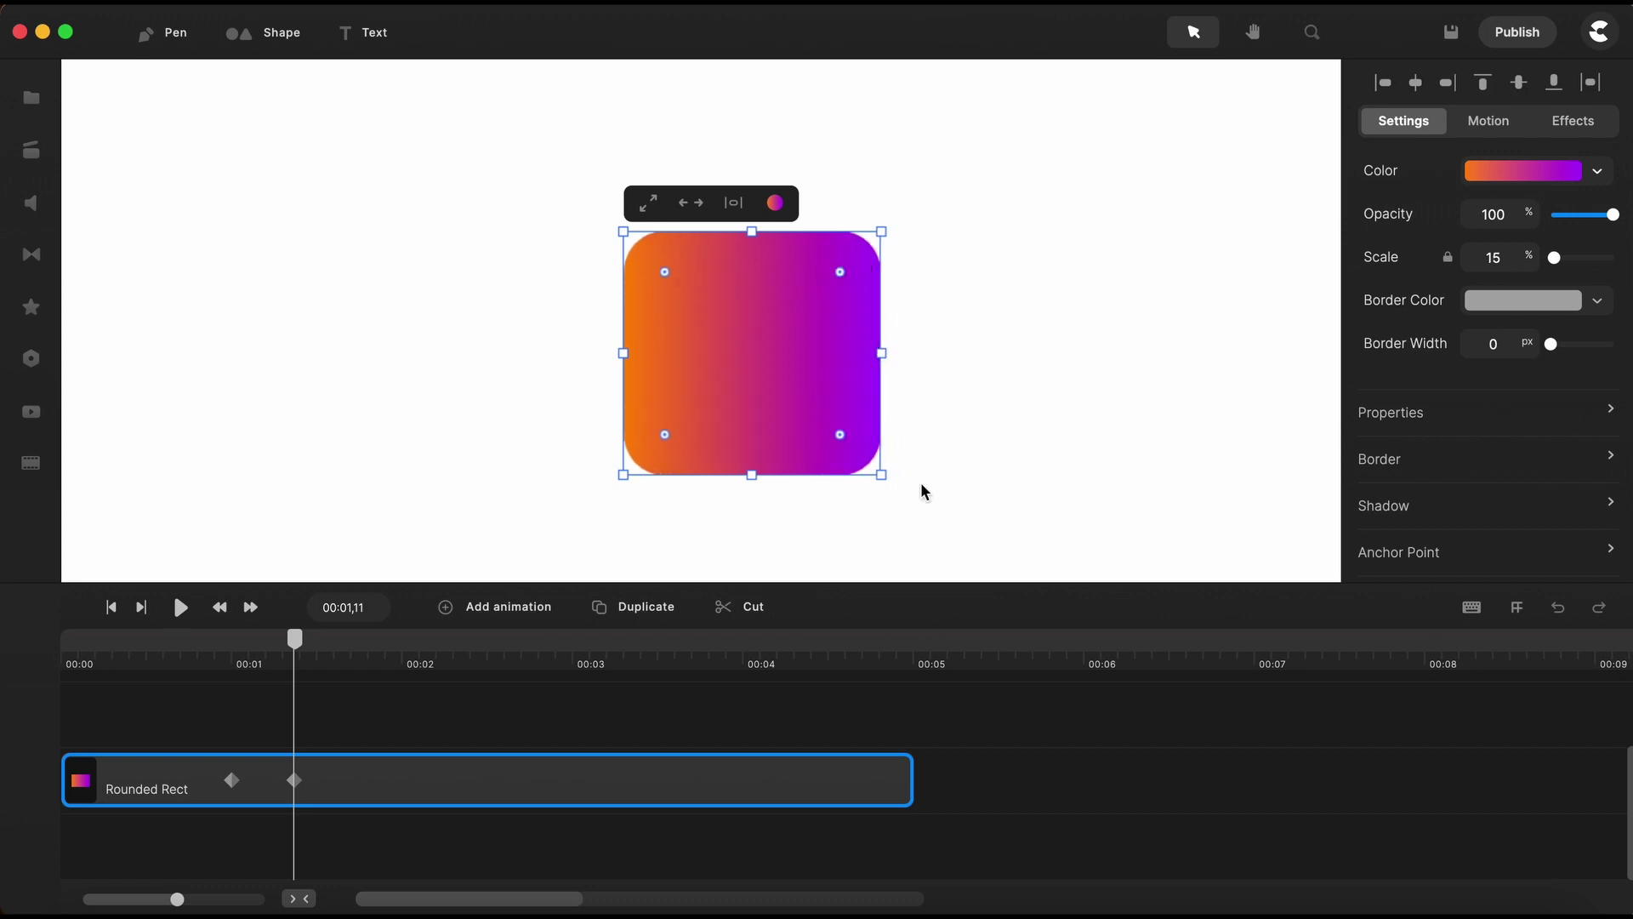
click(1017, 740)
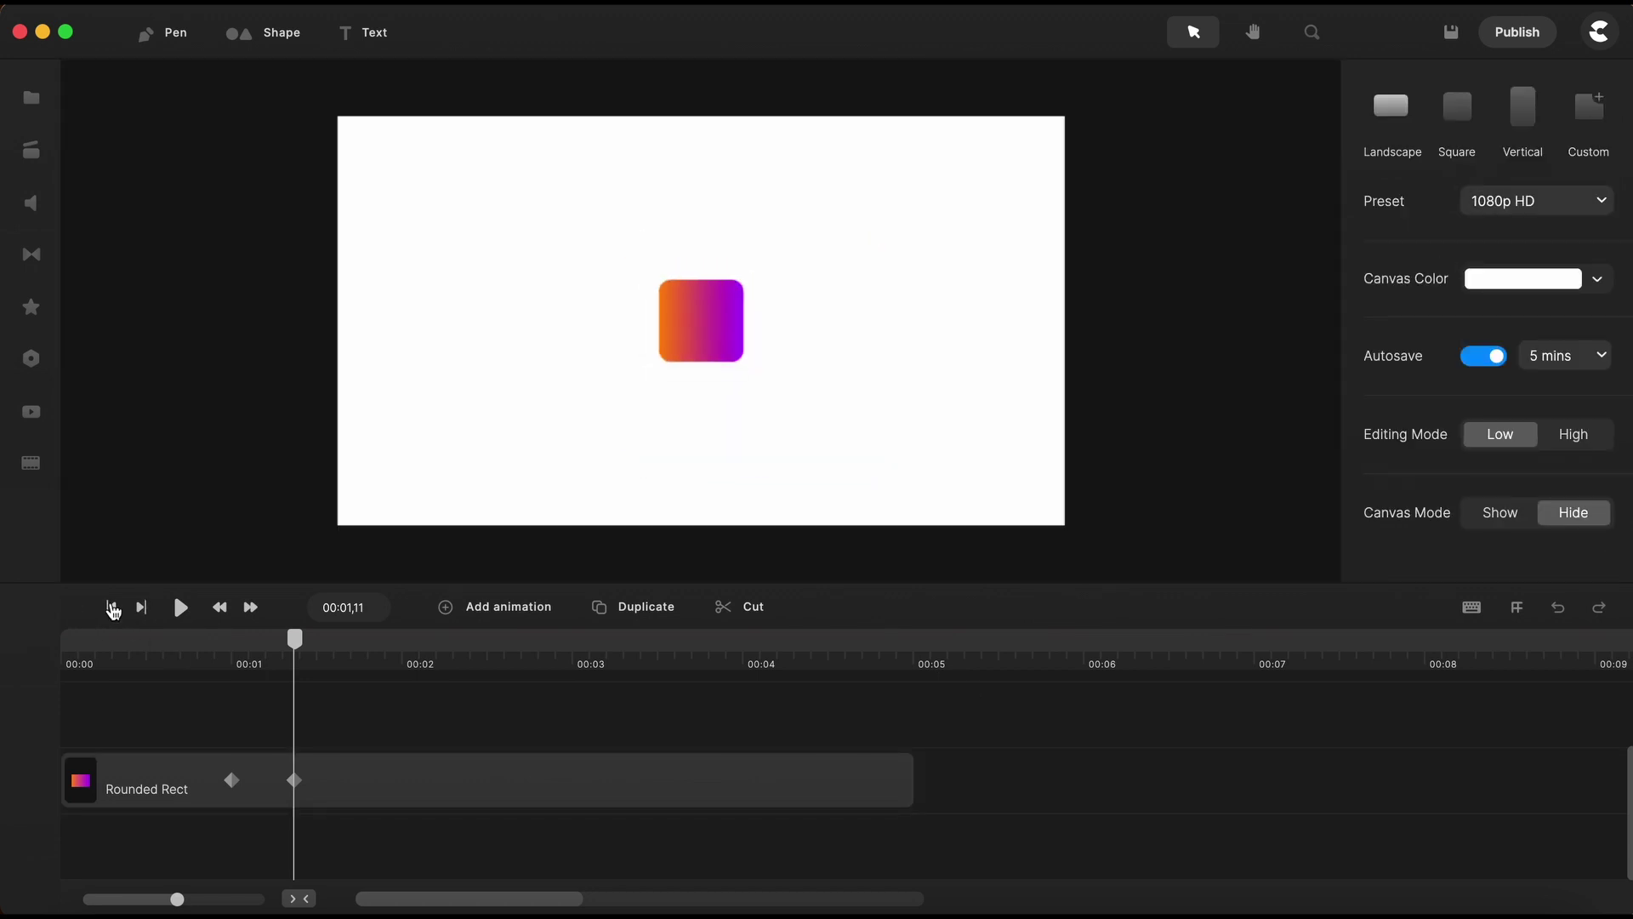
Add a blue Square at the timeline start, scale it to 10, fit it inside the icon, and round its corners
click(111, 608)
click(247, 34)
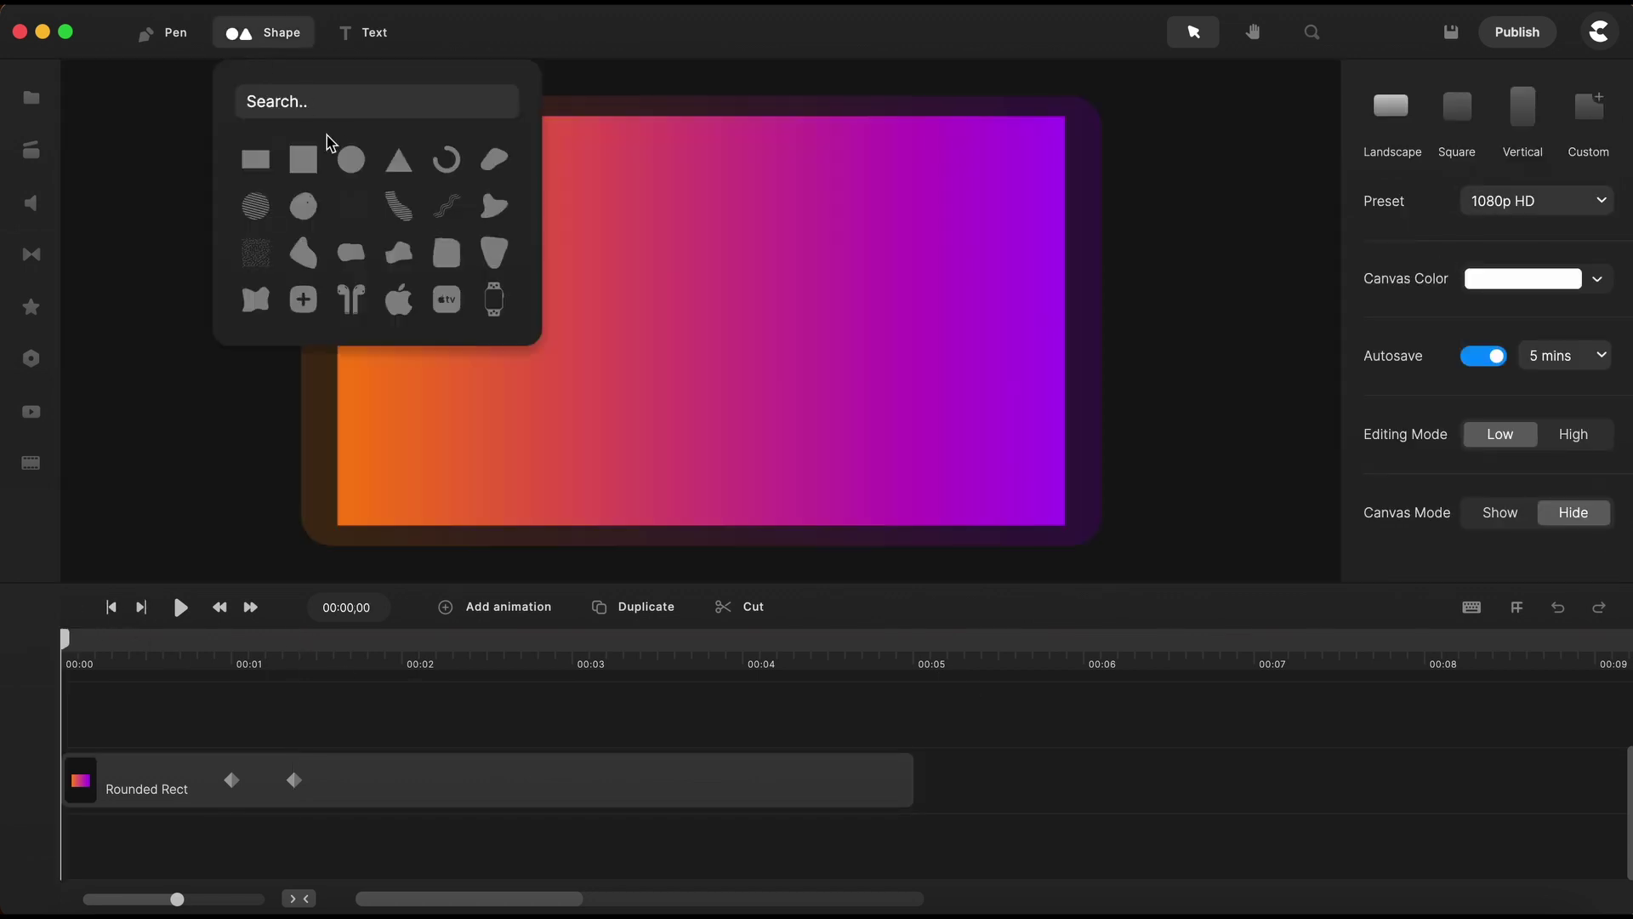
click(303, 160)
click(408, 655)
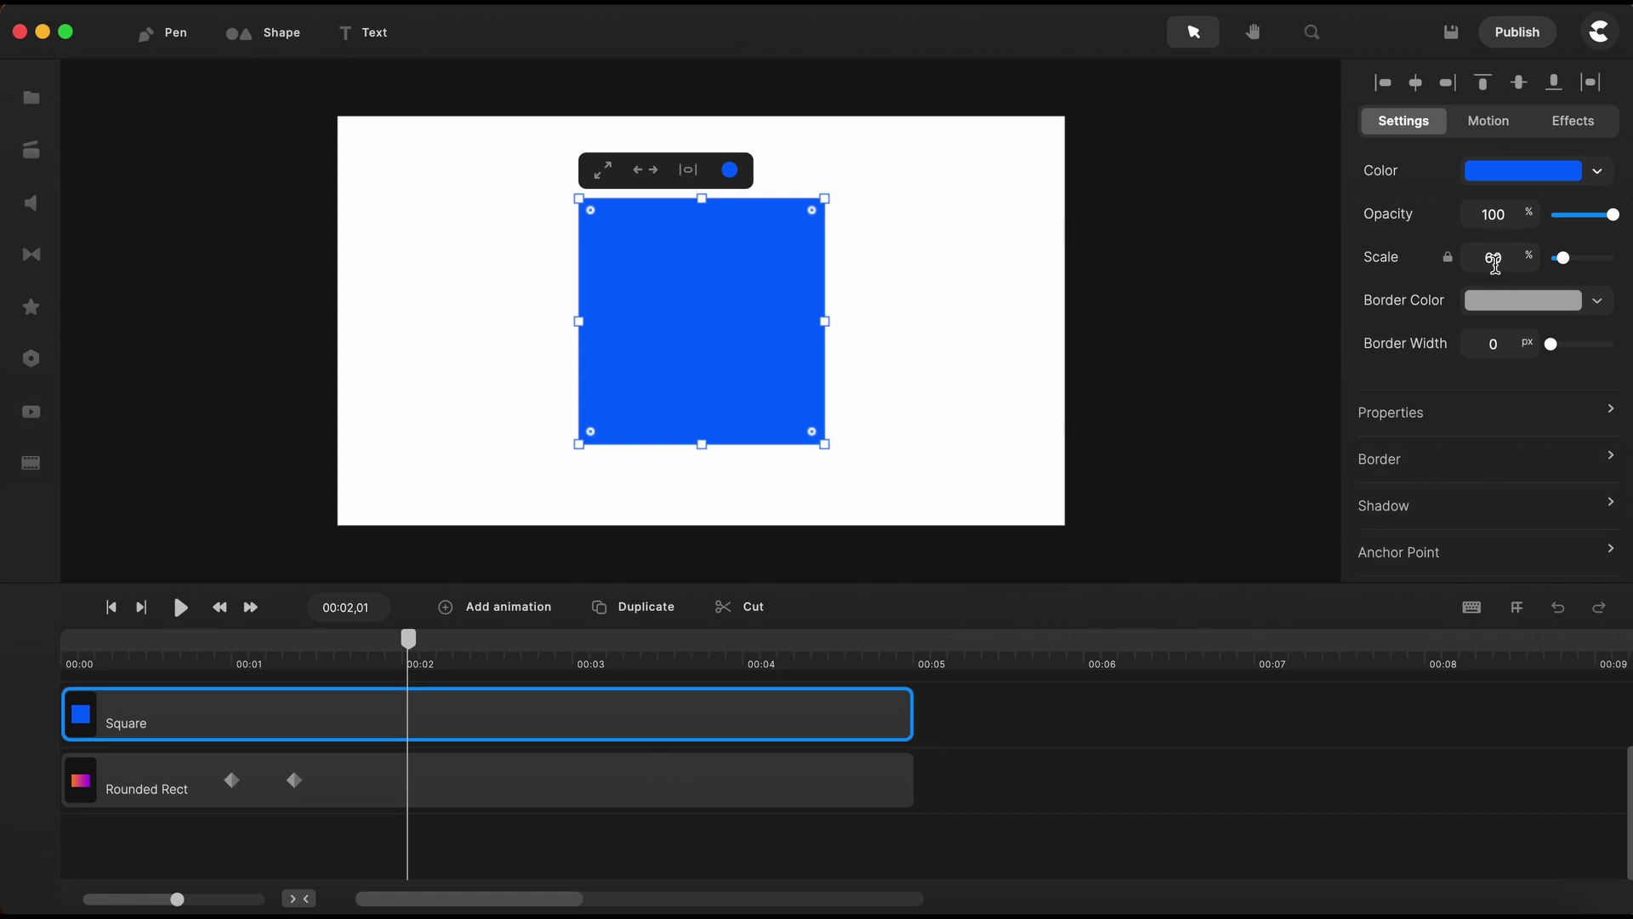
double_click(1494, 258)
text(10)
scroll(704, 336, up, 5)
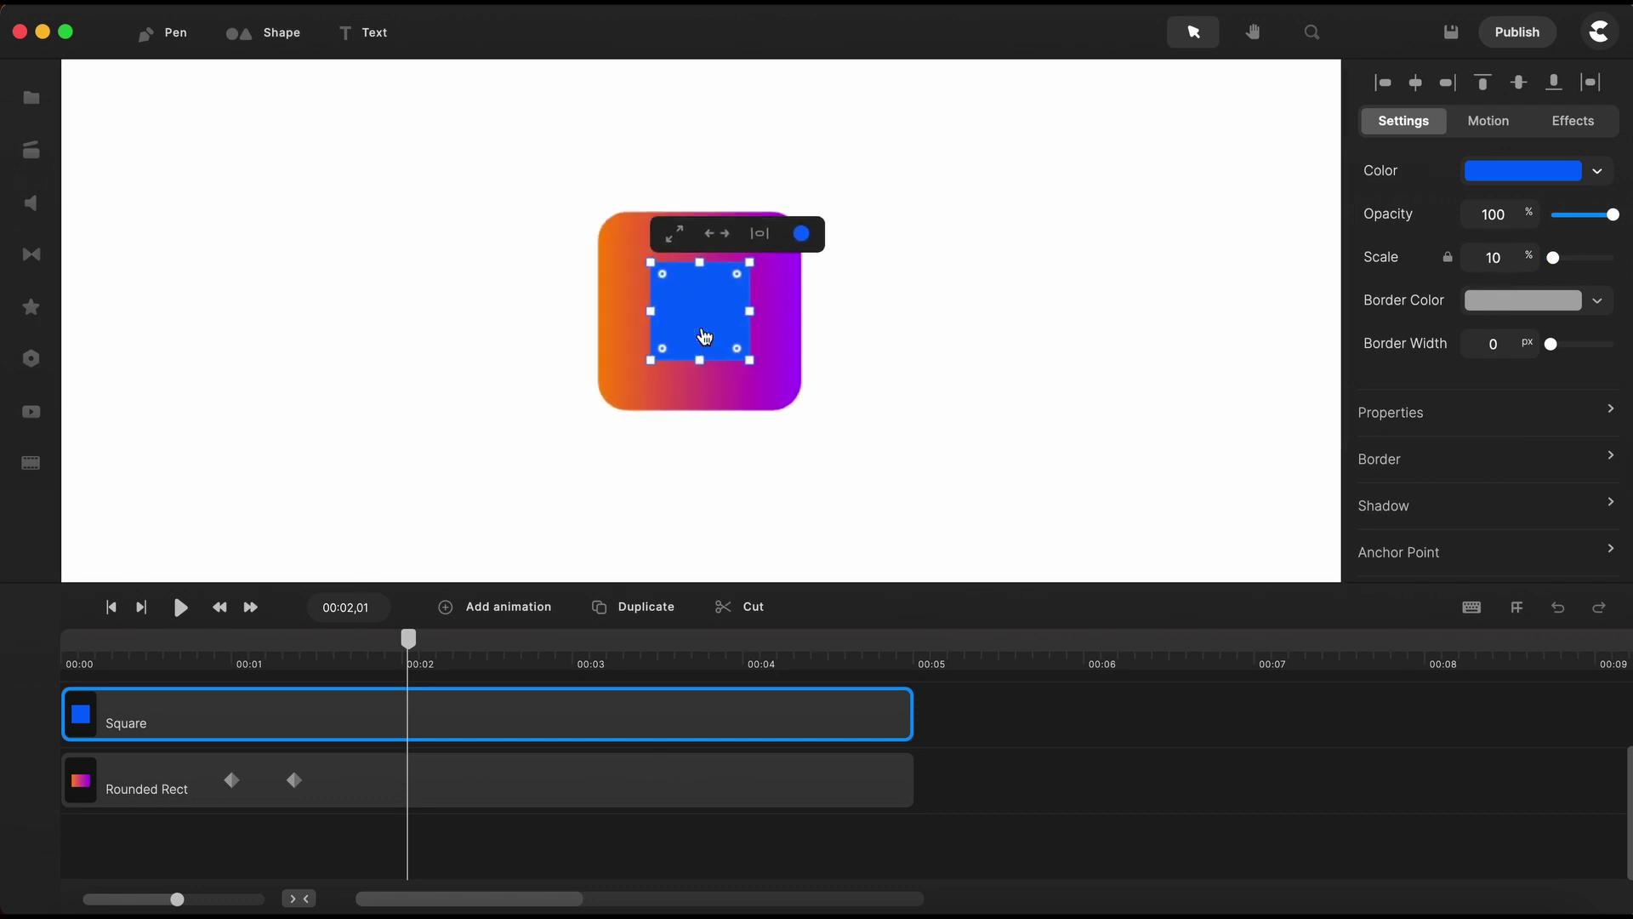
key(Right)
key(Right)
key(Right)
key(Right)
drag(784, 216, 795, 201)
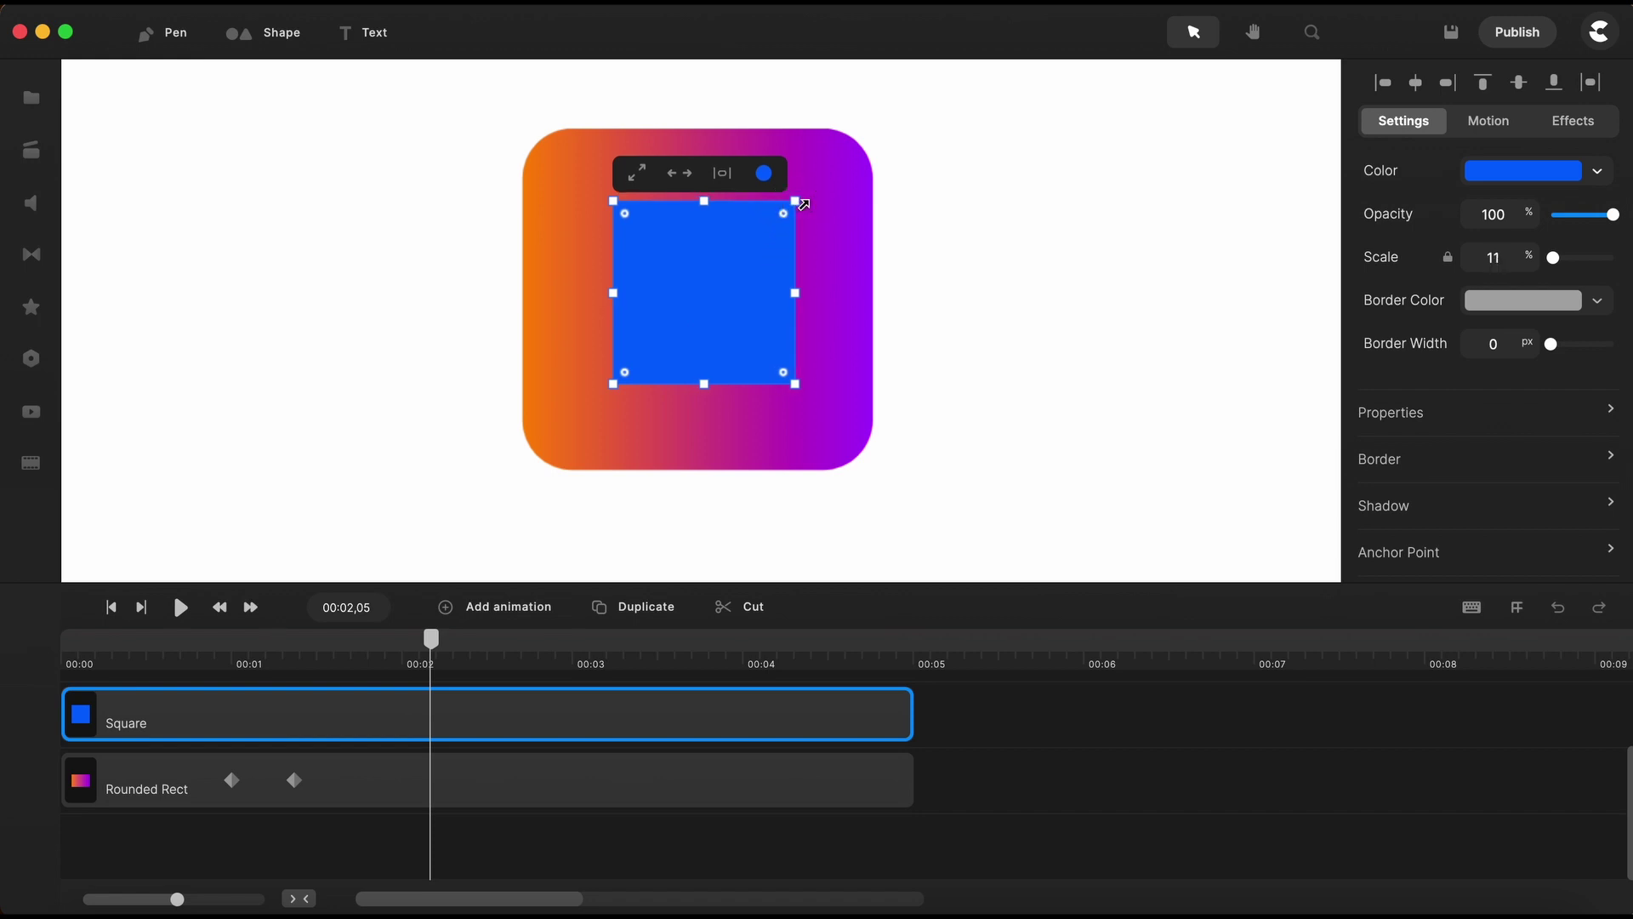
drag(612, 384, 593, 406)
drag(783, 213, 765, 236)
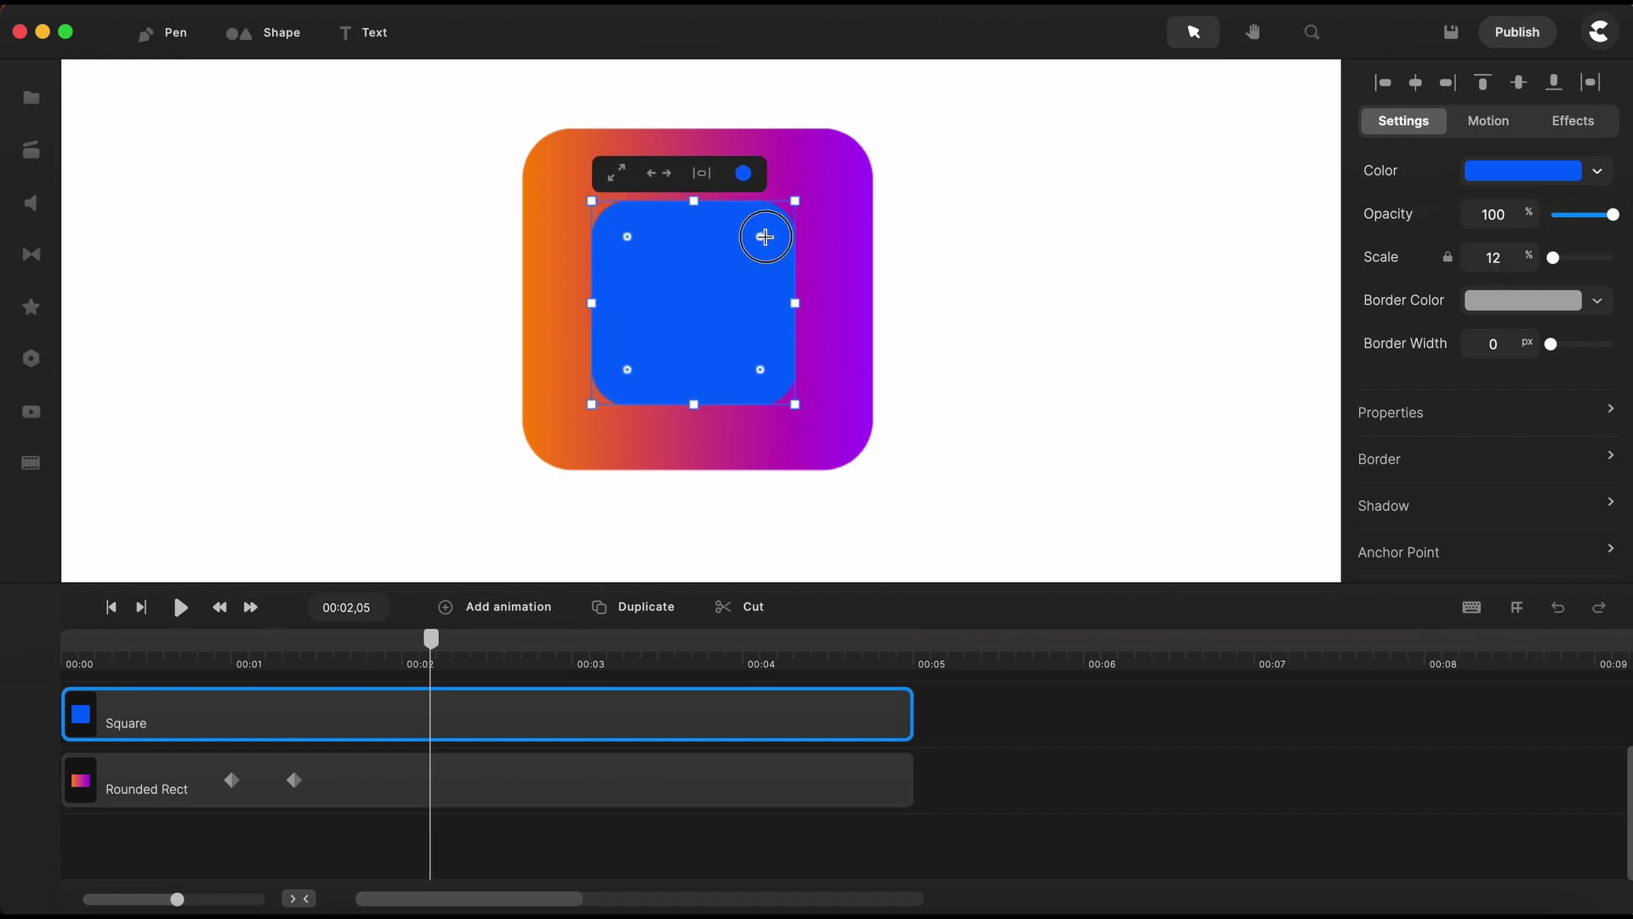
Give the square an 8 px white border and a fully transparent fill
click(1429, 474)
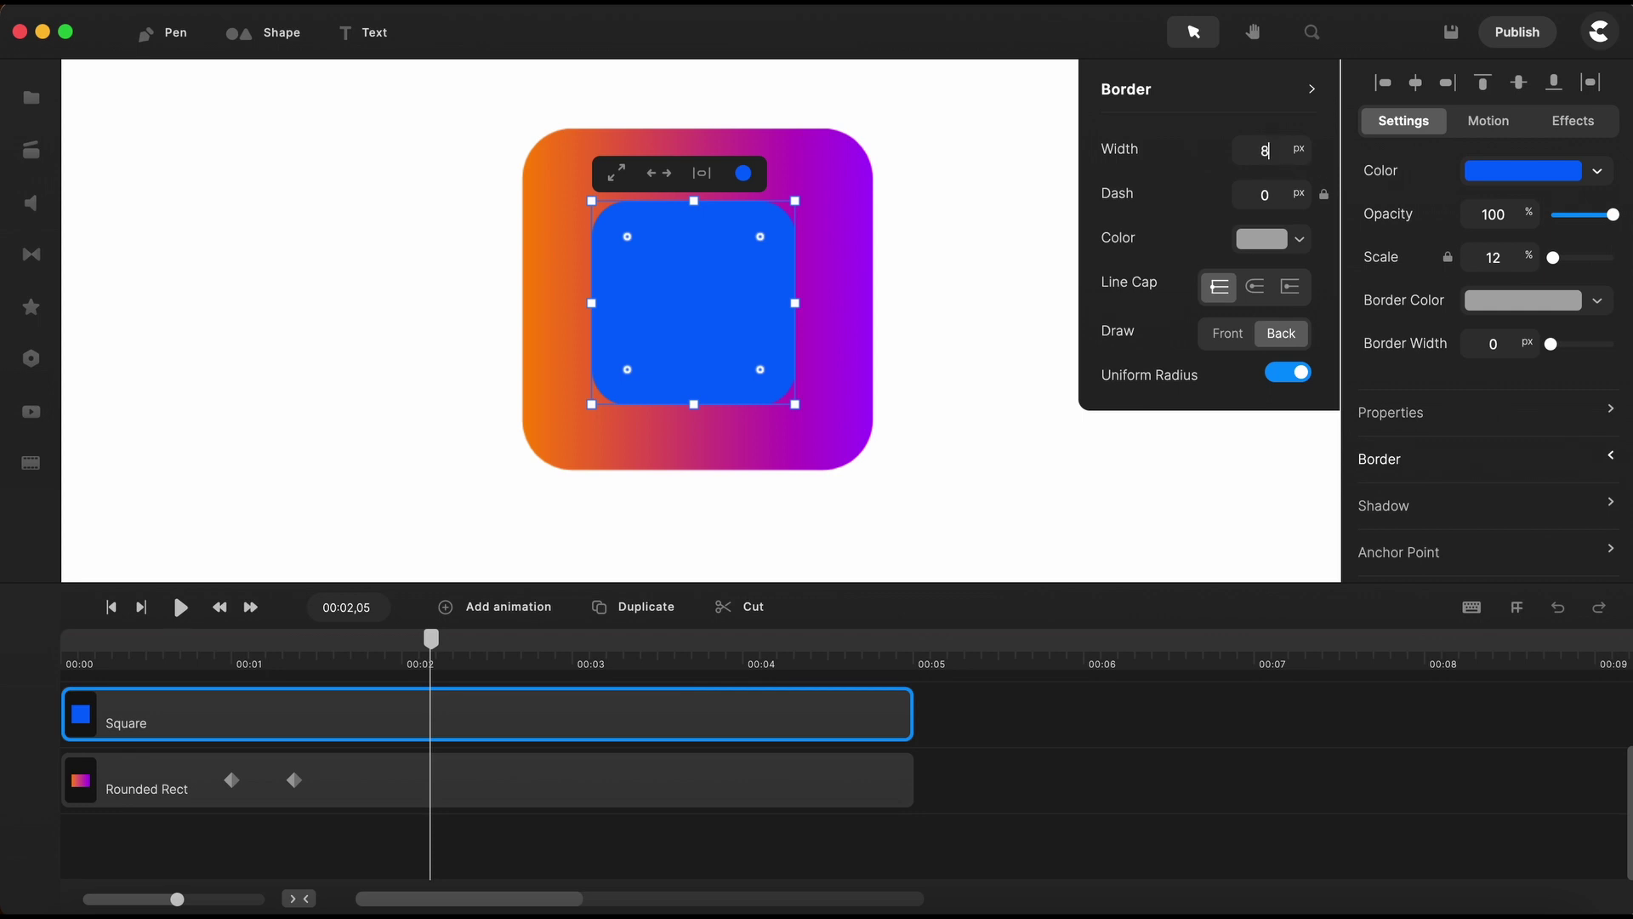
text(8)
key(Return)
click(1265, 239)
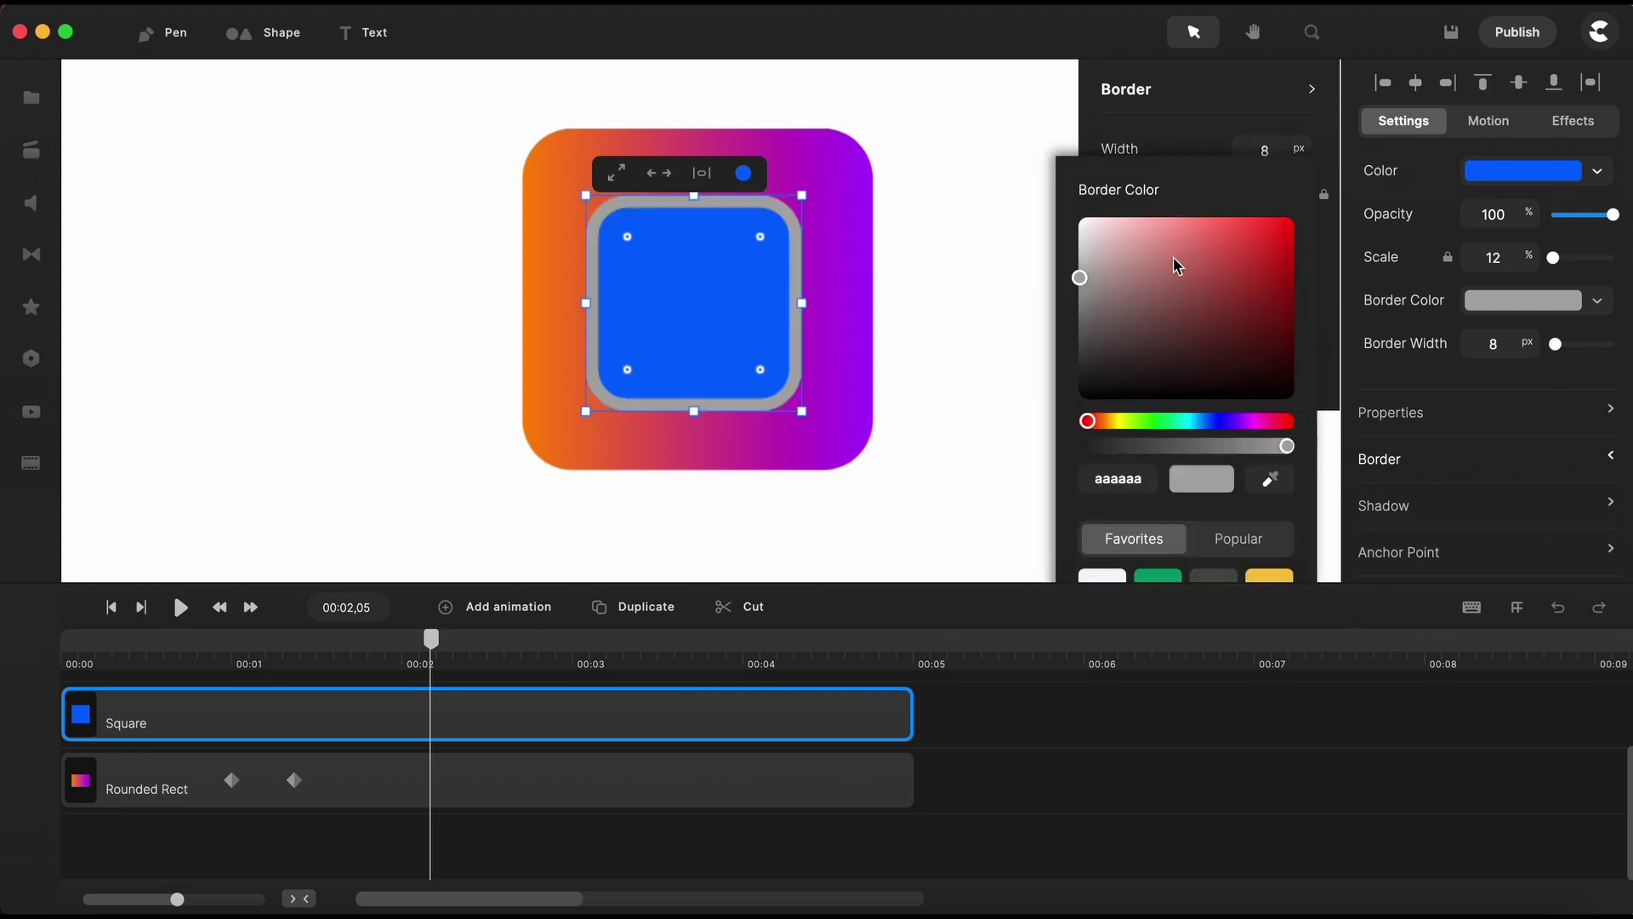
drag(1140, 270, 1079, 219)
click(1599, 174)
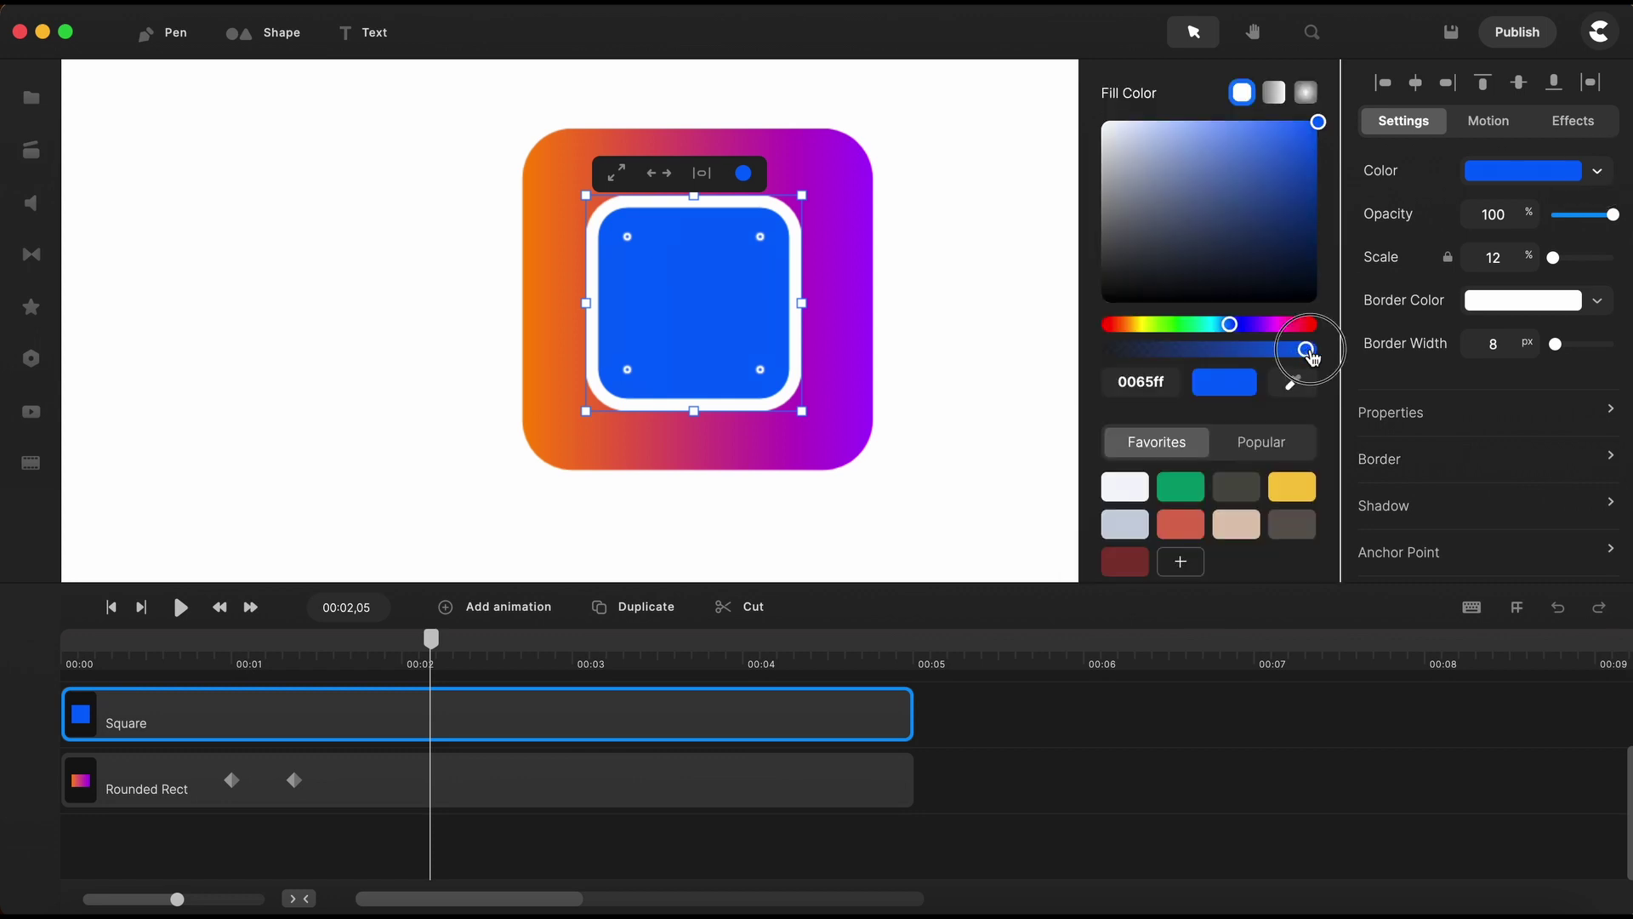
drag(1312, 357, 1087, 362)
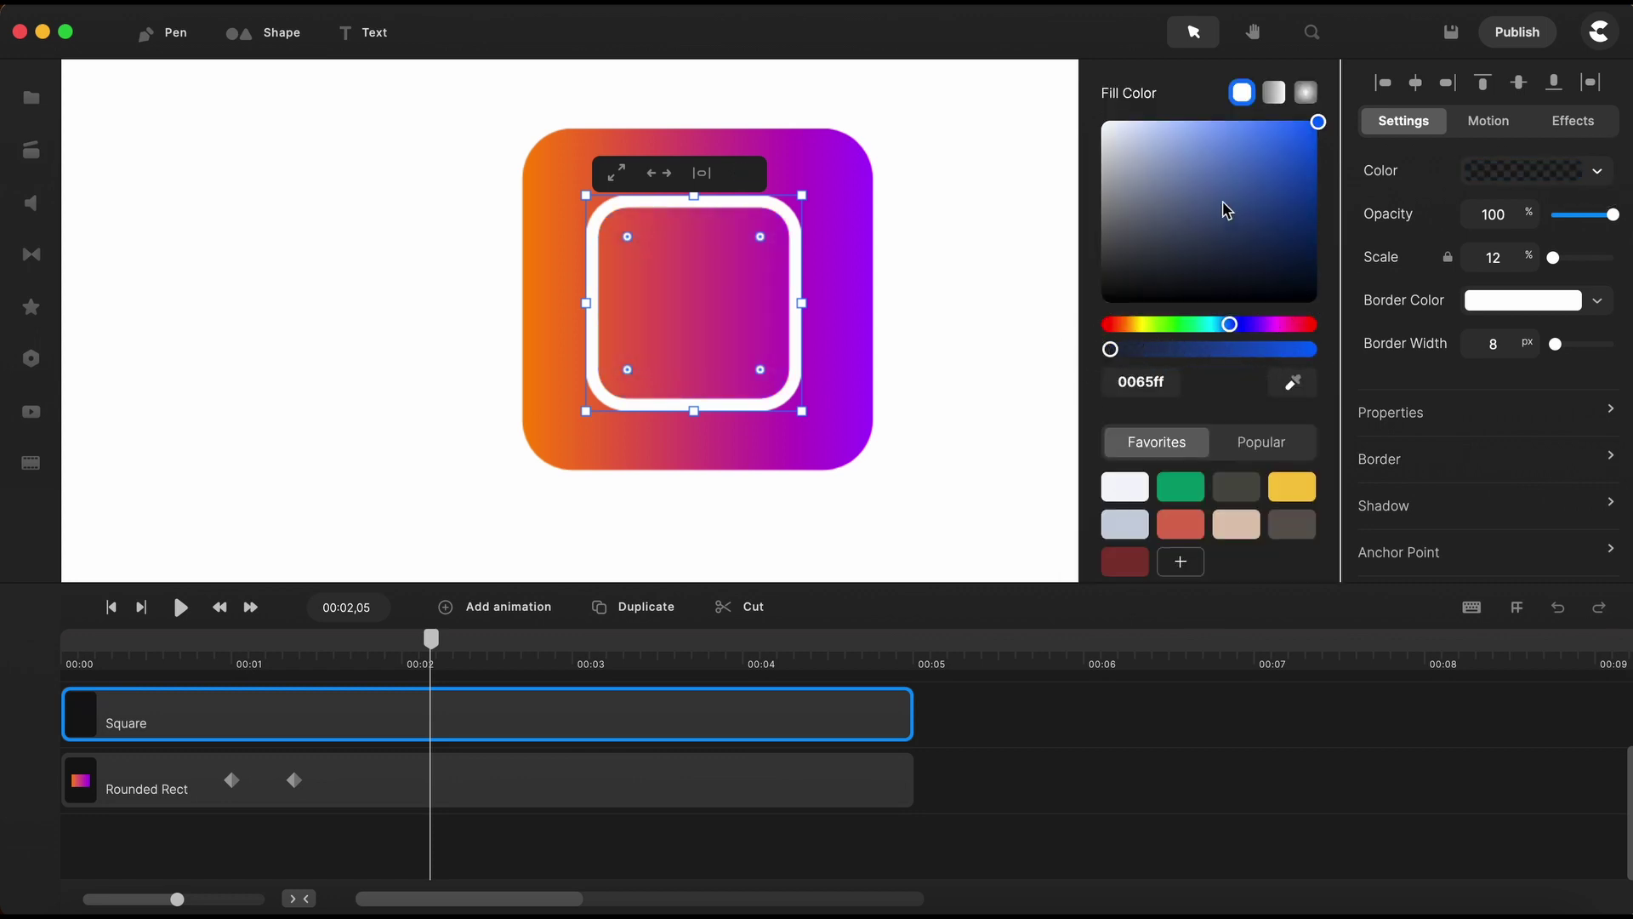
Apply the Motion In Top entrance to the Square clip and show its advanced settings (Y 500, Rotation -90)
click(1073, 277)
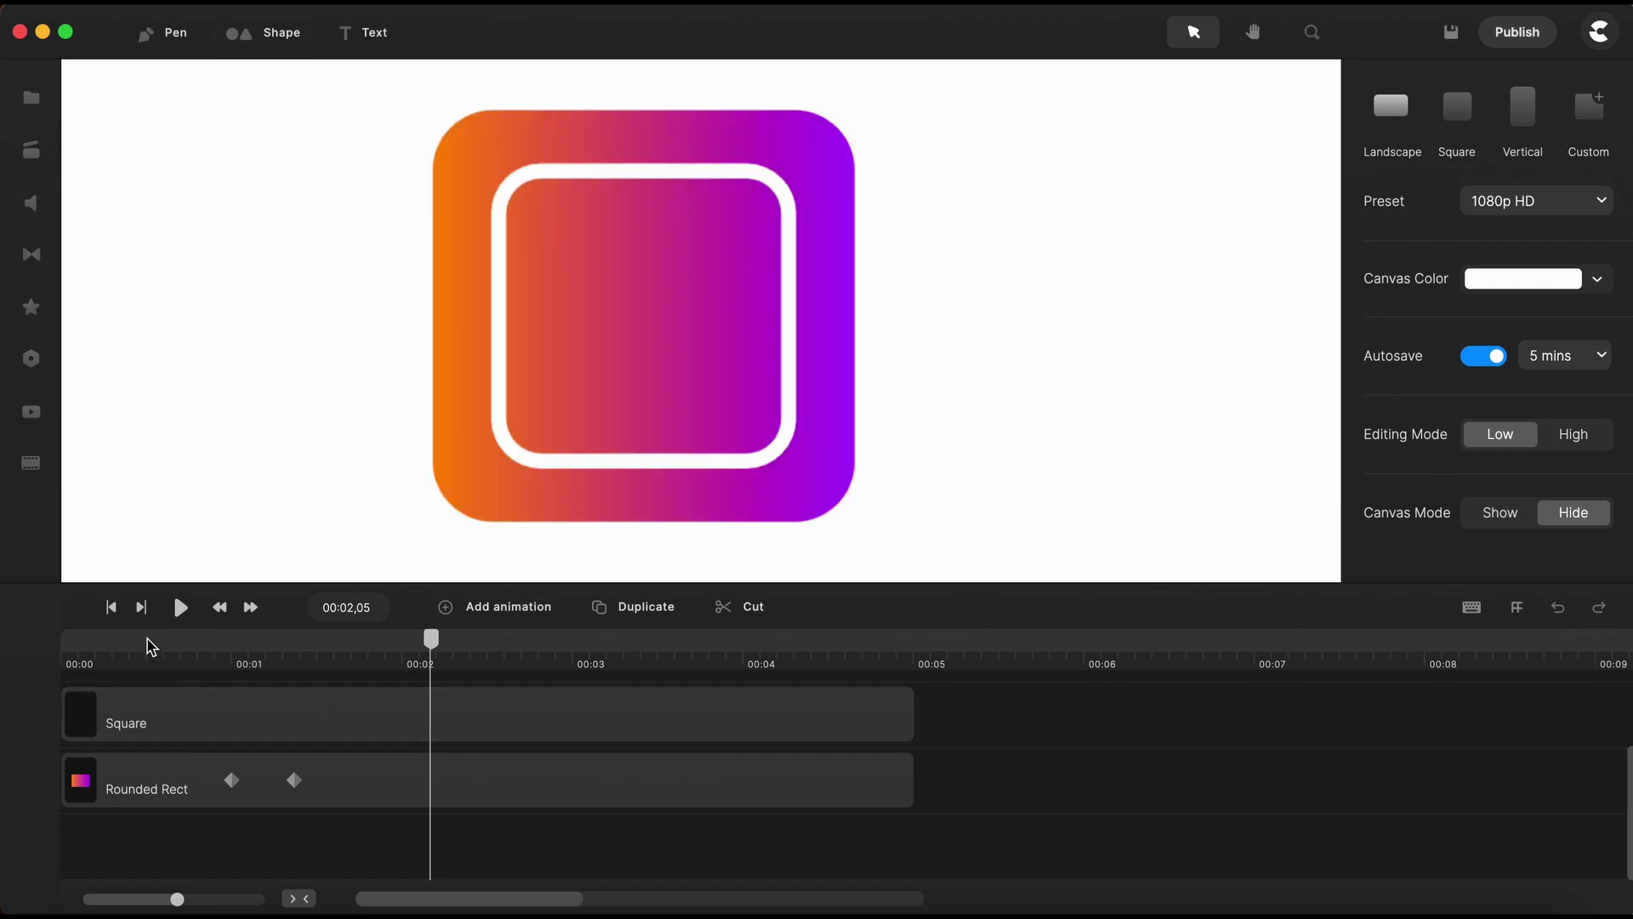
click(111, 608)
click(219, 721)
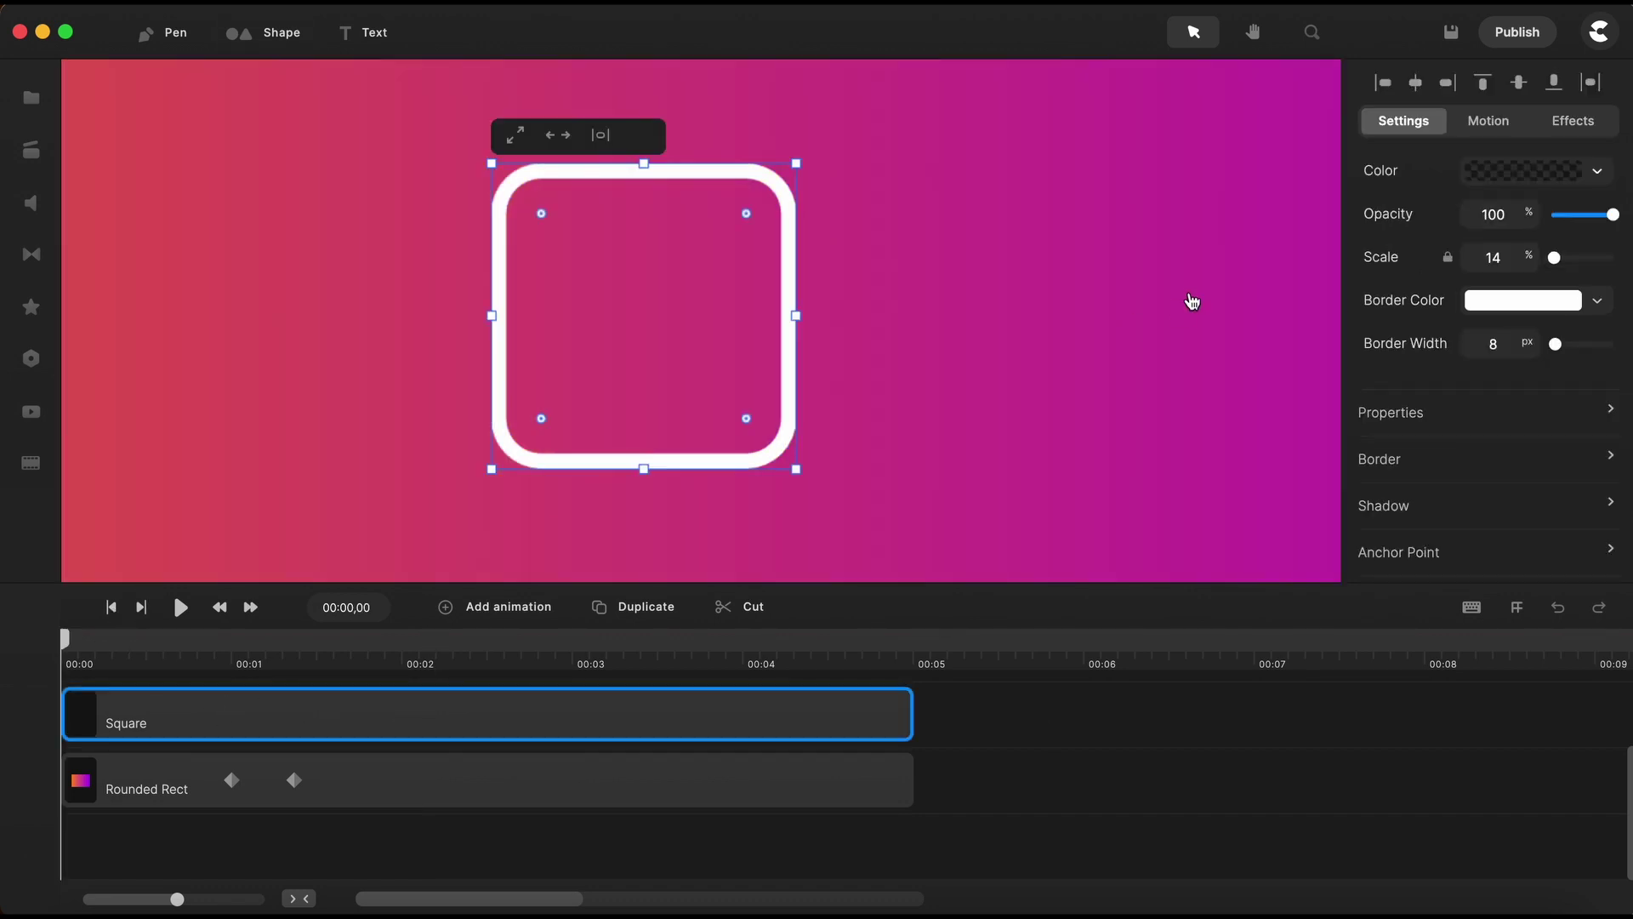
click(1488, 126)
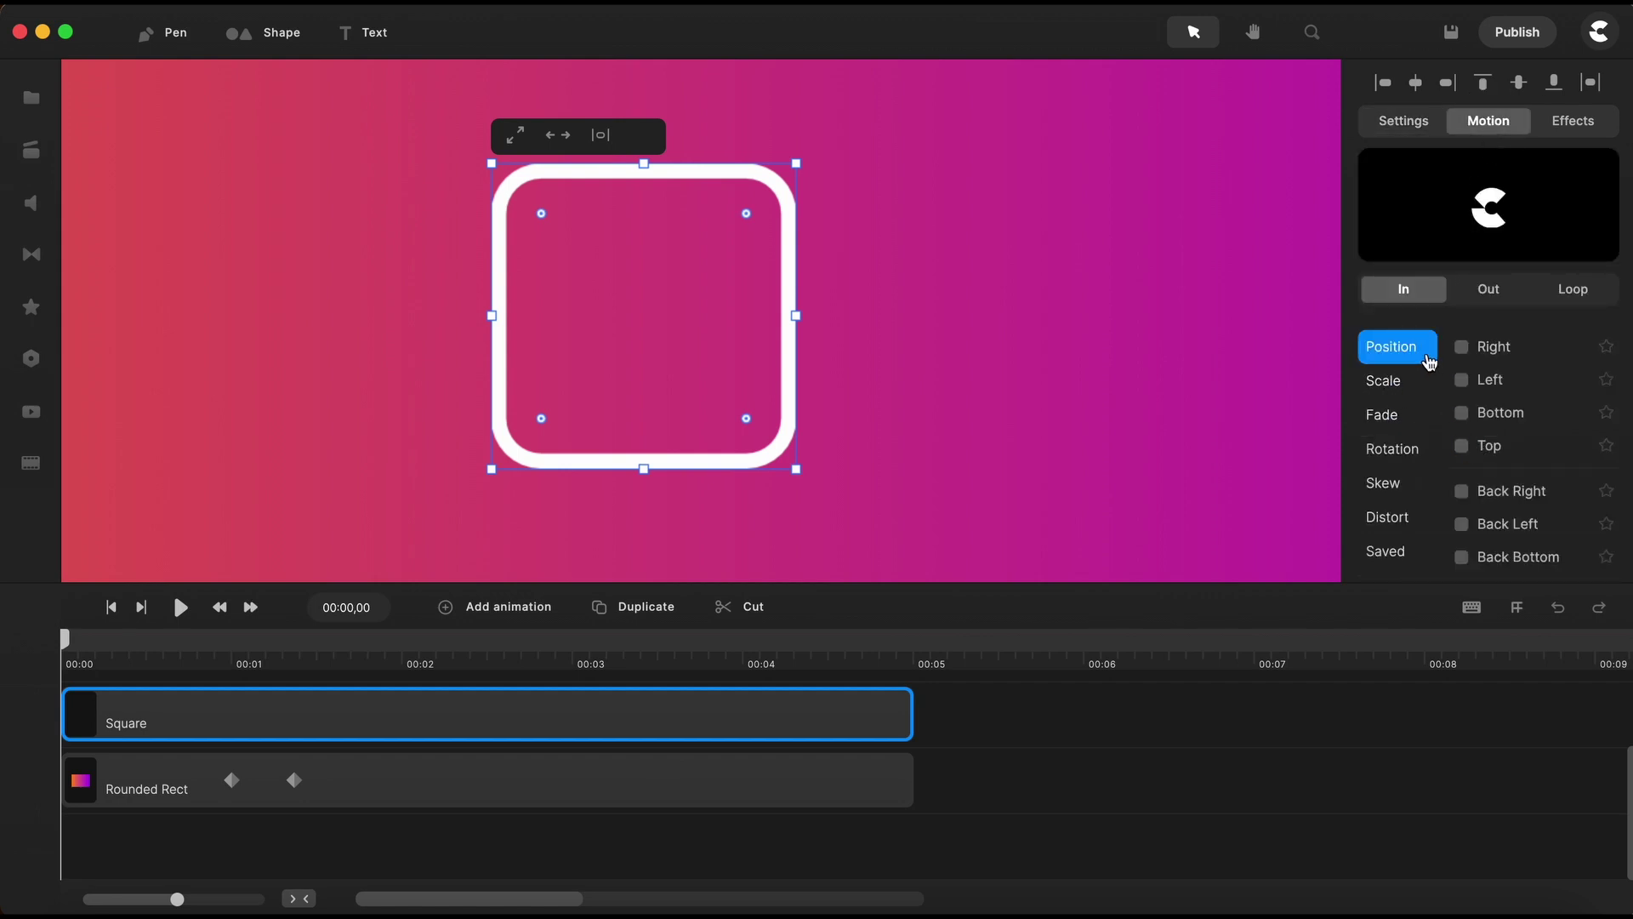
click(1463, 447)
click(1272, 257)
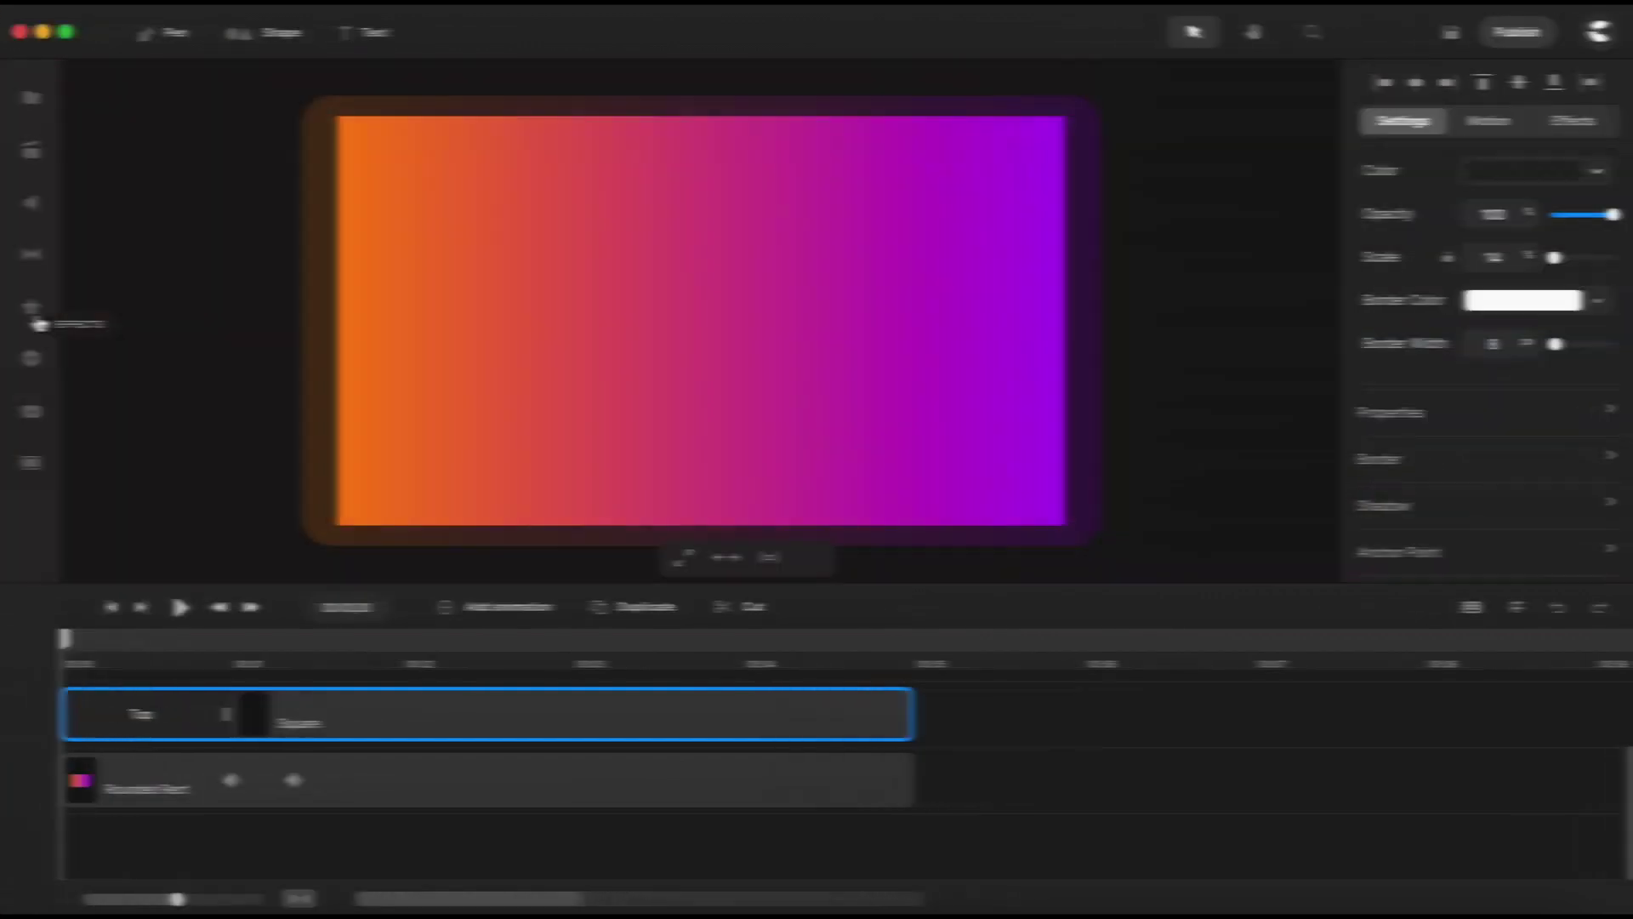
Drop the Doodle effect from Effects onto the outline square
click(30, 307)
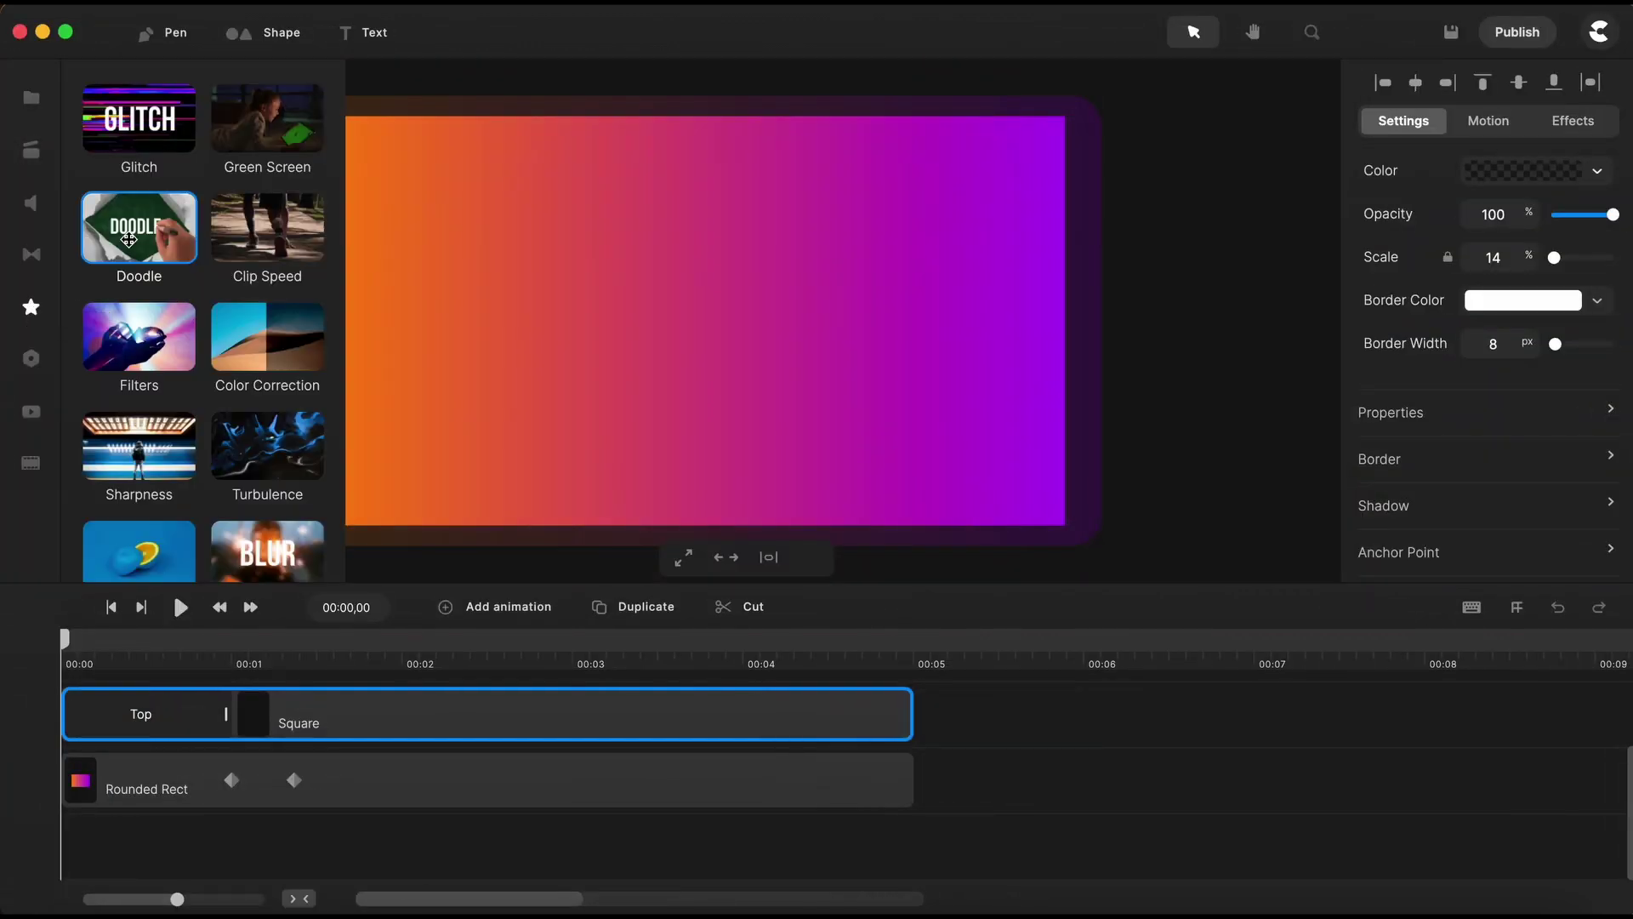
mouse_move(140, 228)
mouse_down()
mouse_move(429, 587)
mouse_move(459, 699)
mouse_up()
click(277, 660)
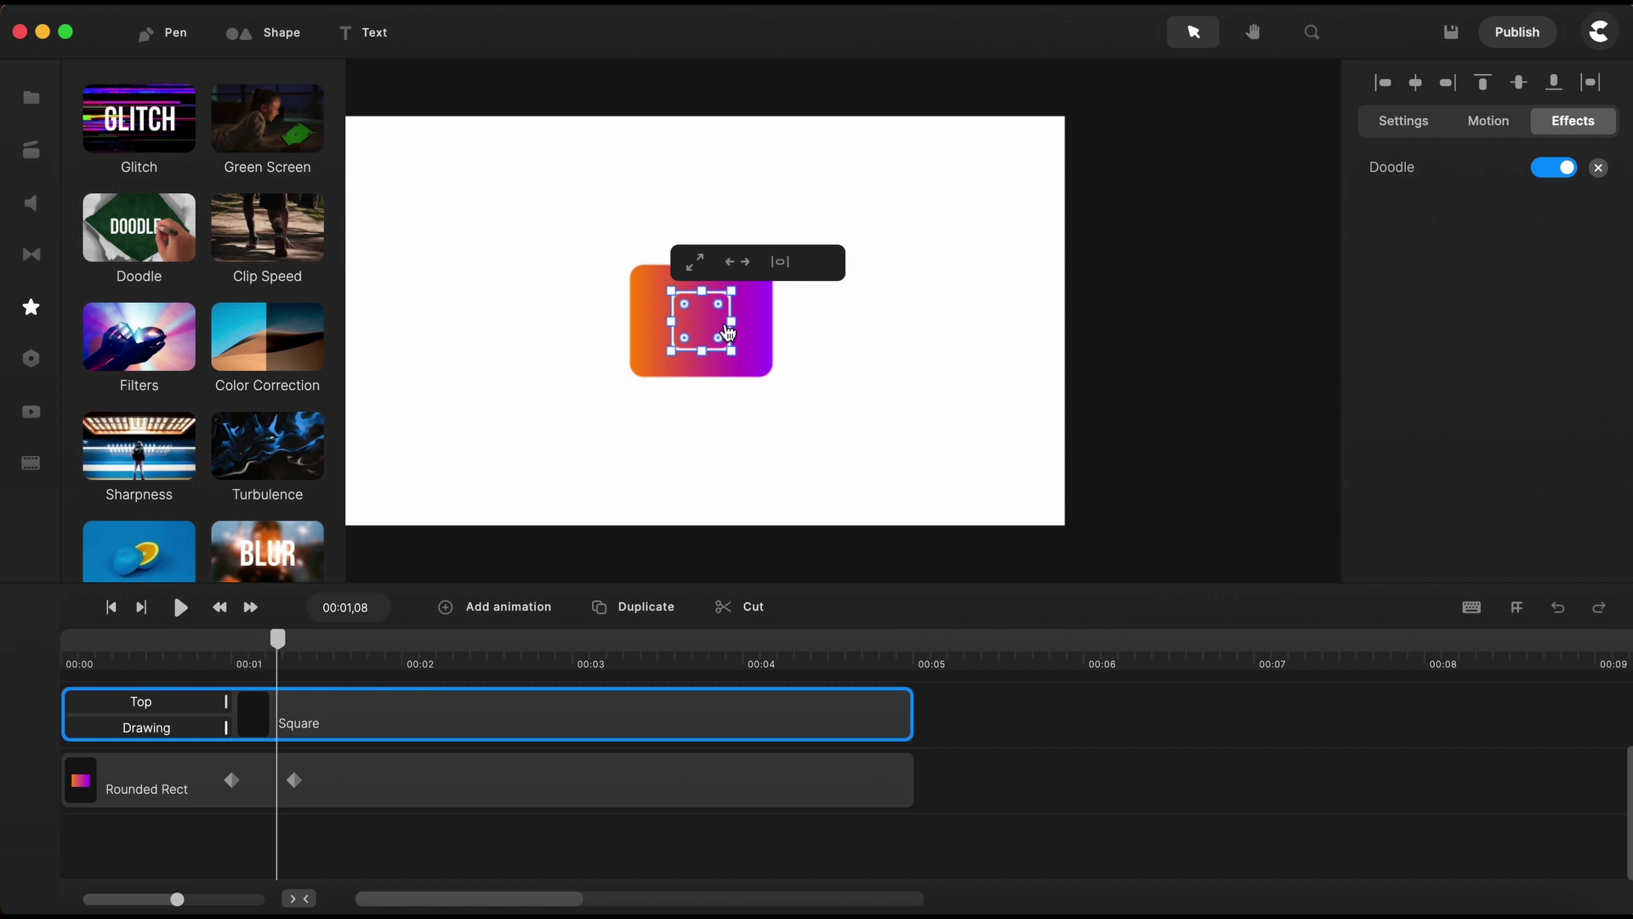
click(31, 309)
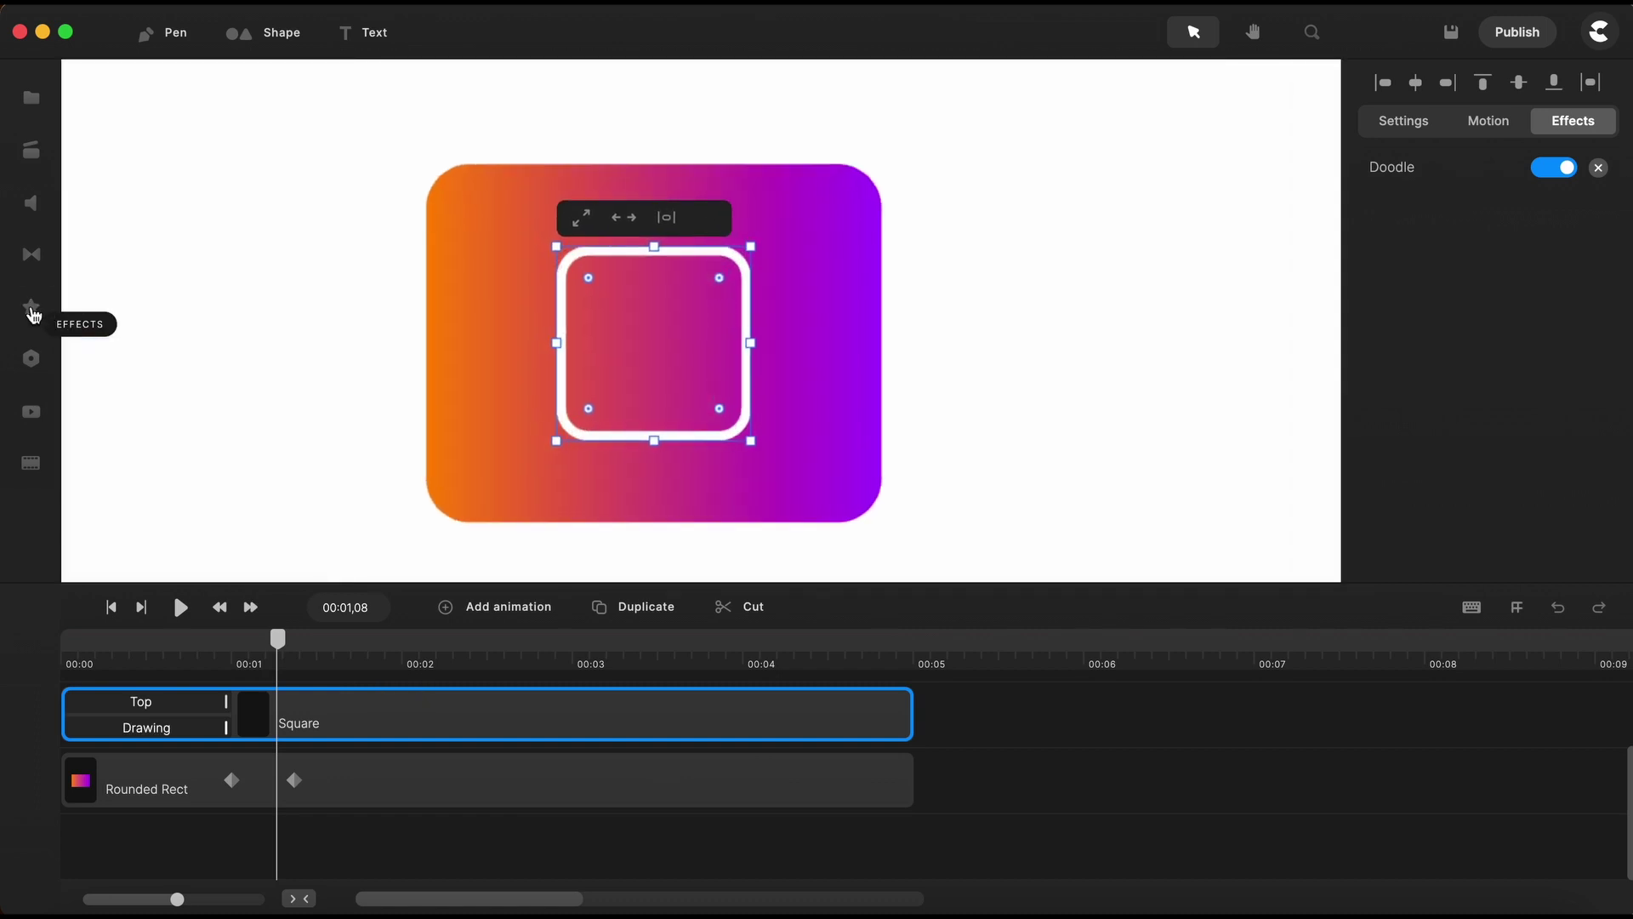
In the Drawing settings, hide the hand, switch to Manual, and clear the path for editing
click(140, 730)
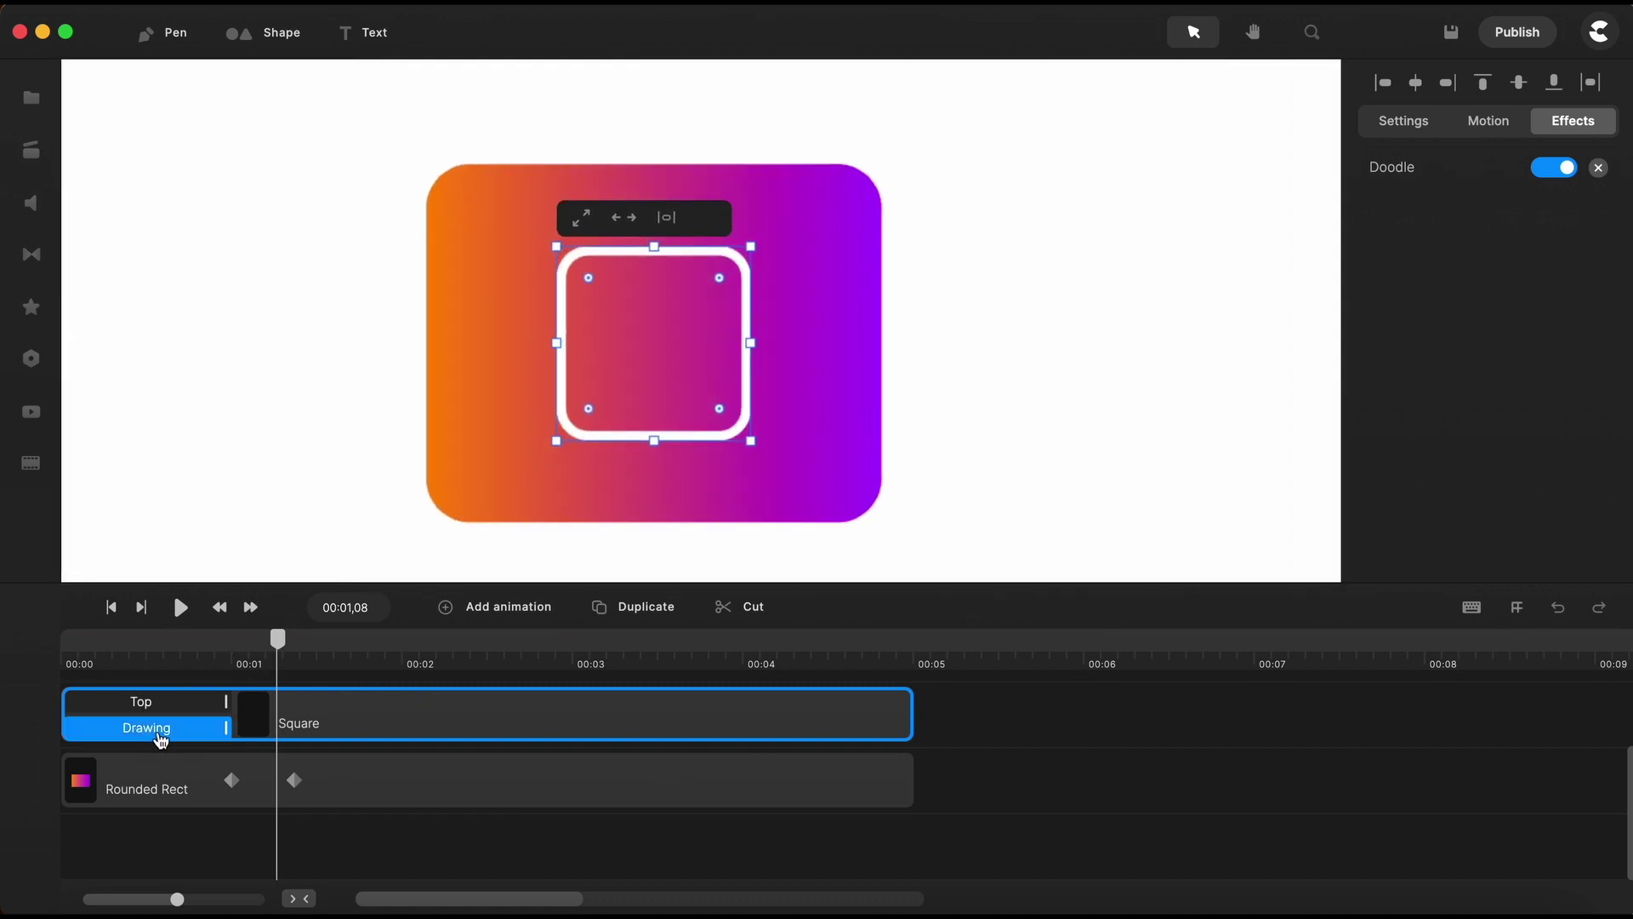
click(161, 733)
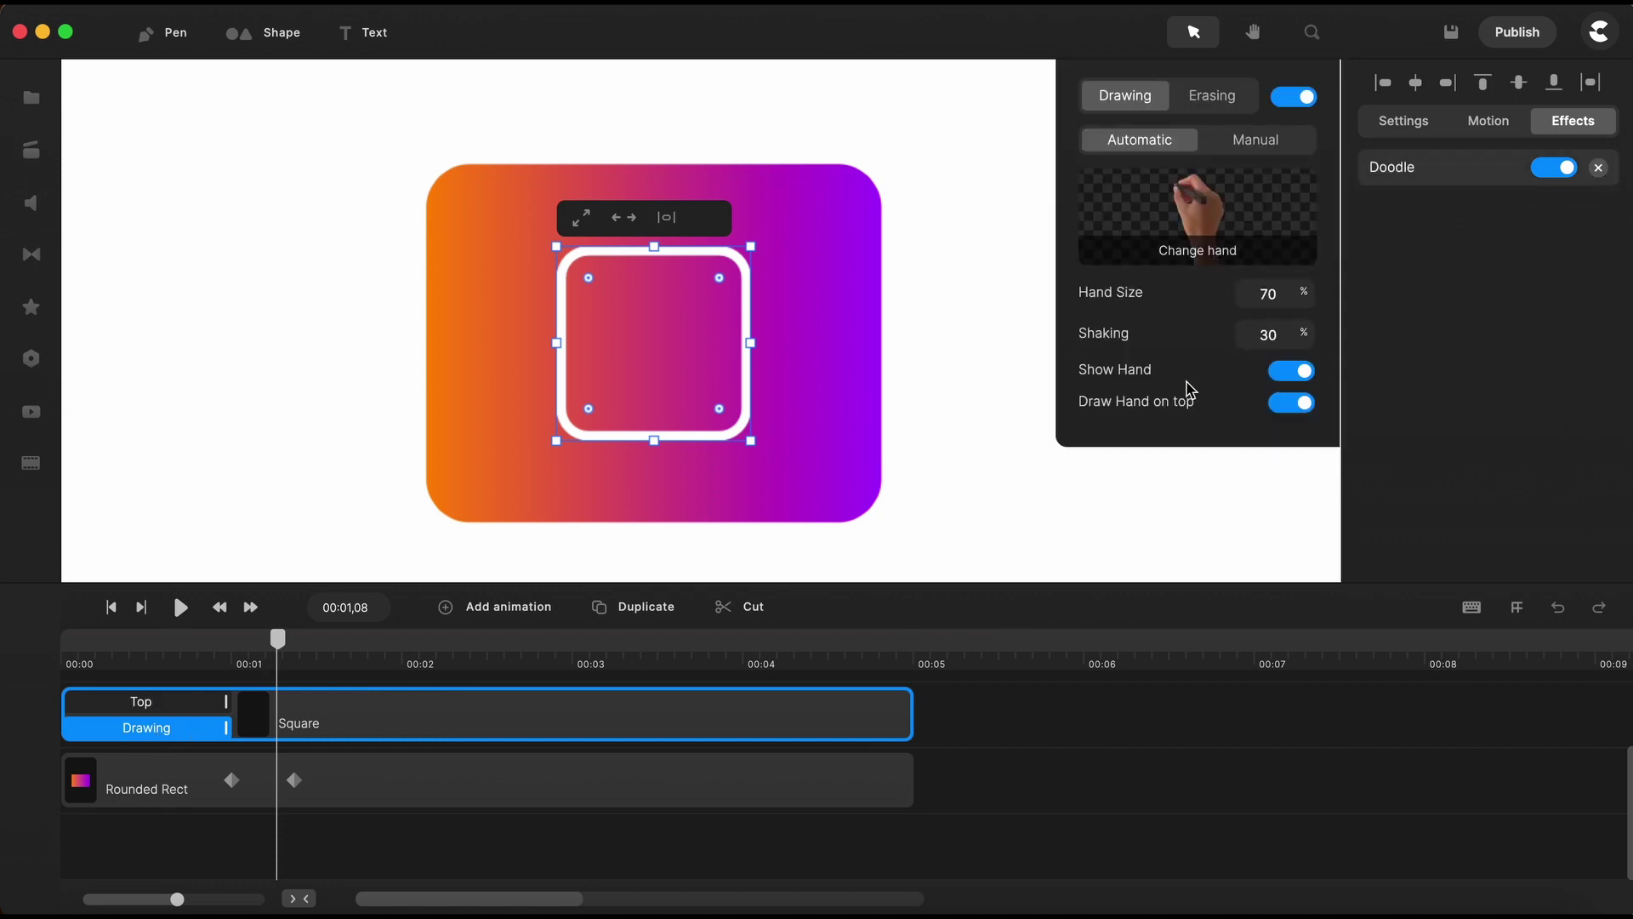
click(1281, 375)
click(1265, 143)
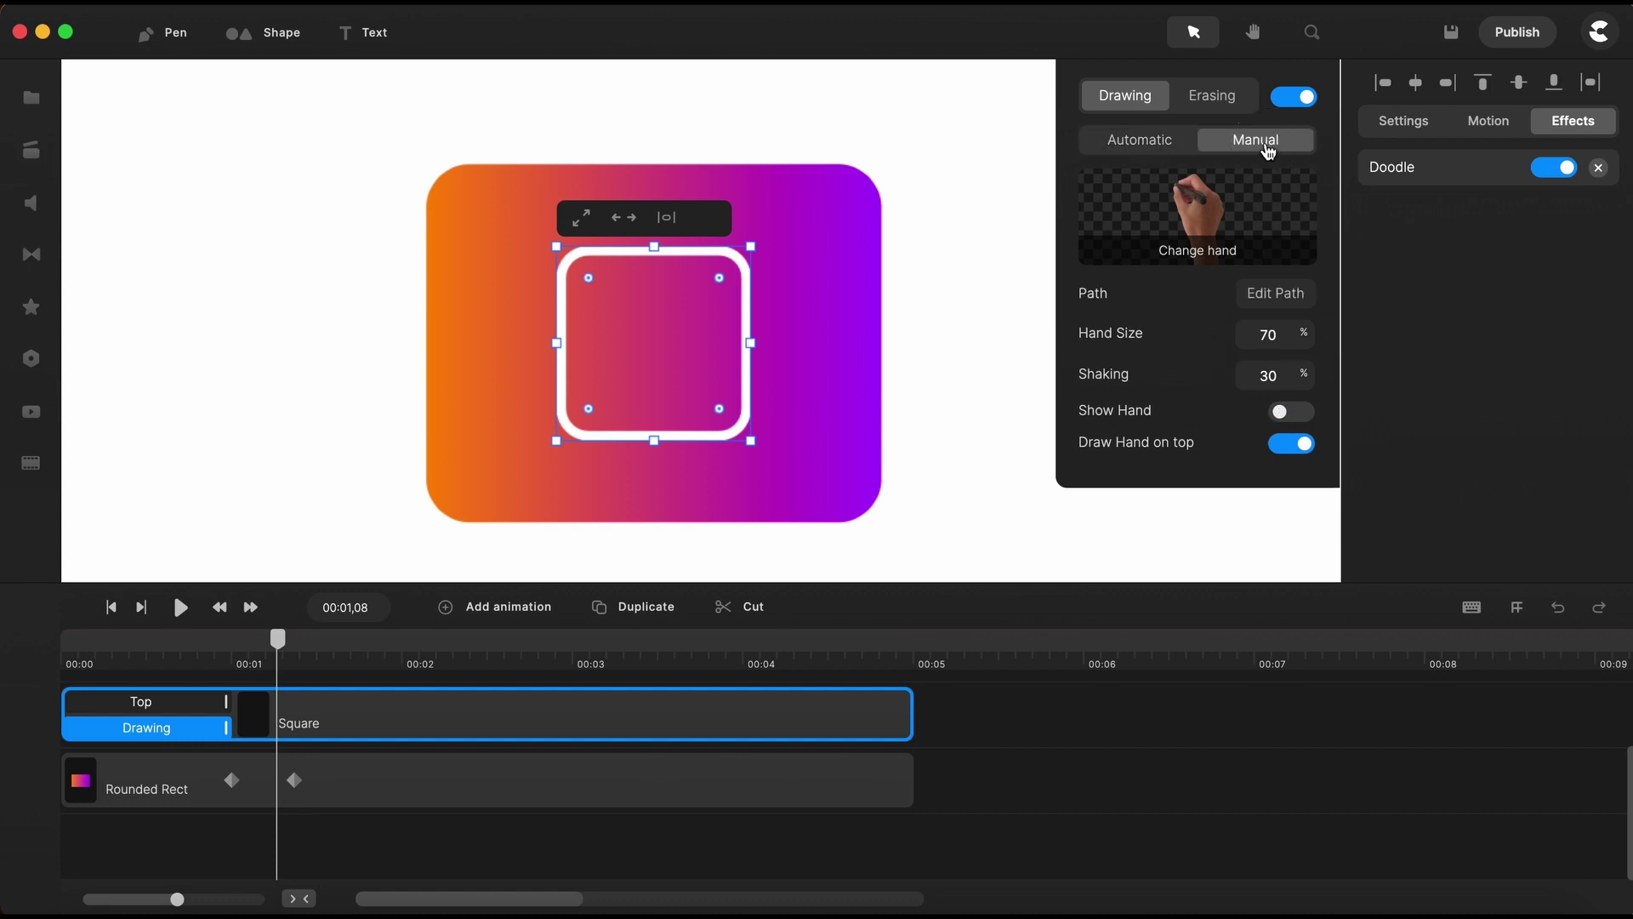
click(1274, 297)
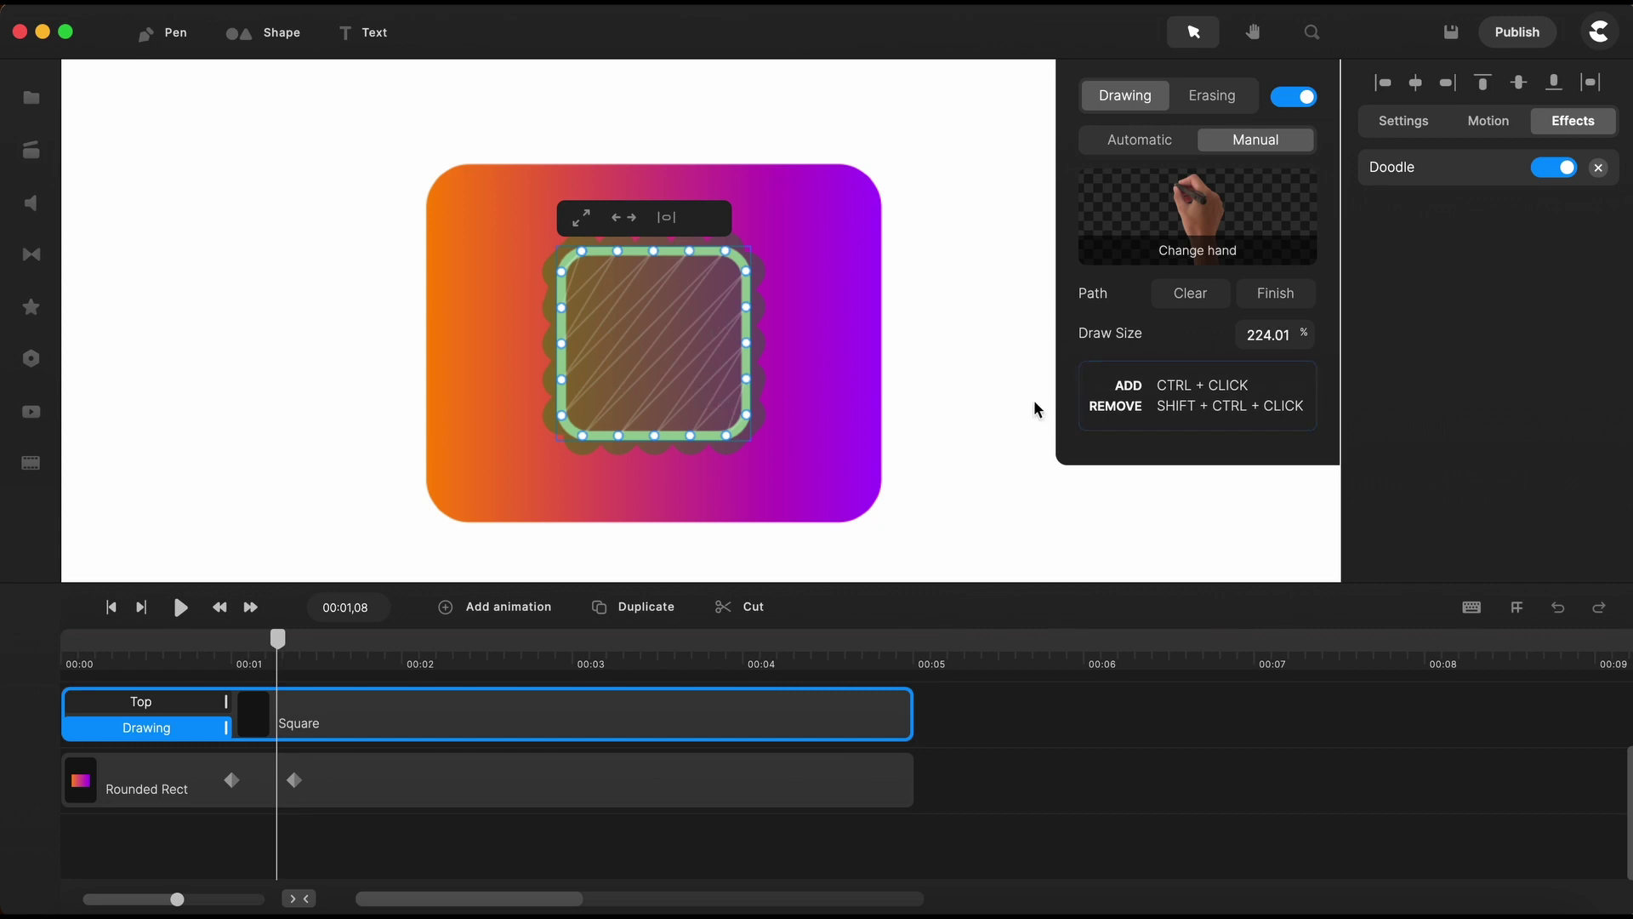
click(1195, 298)
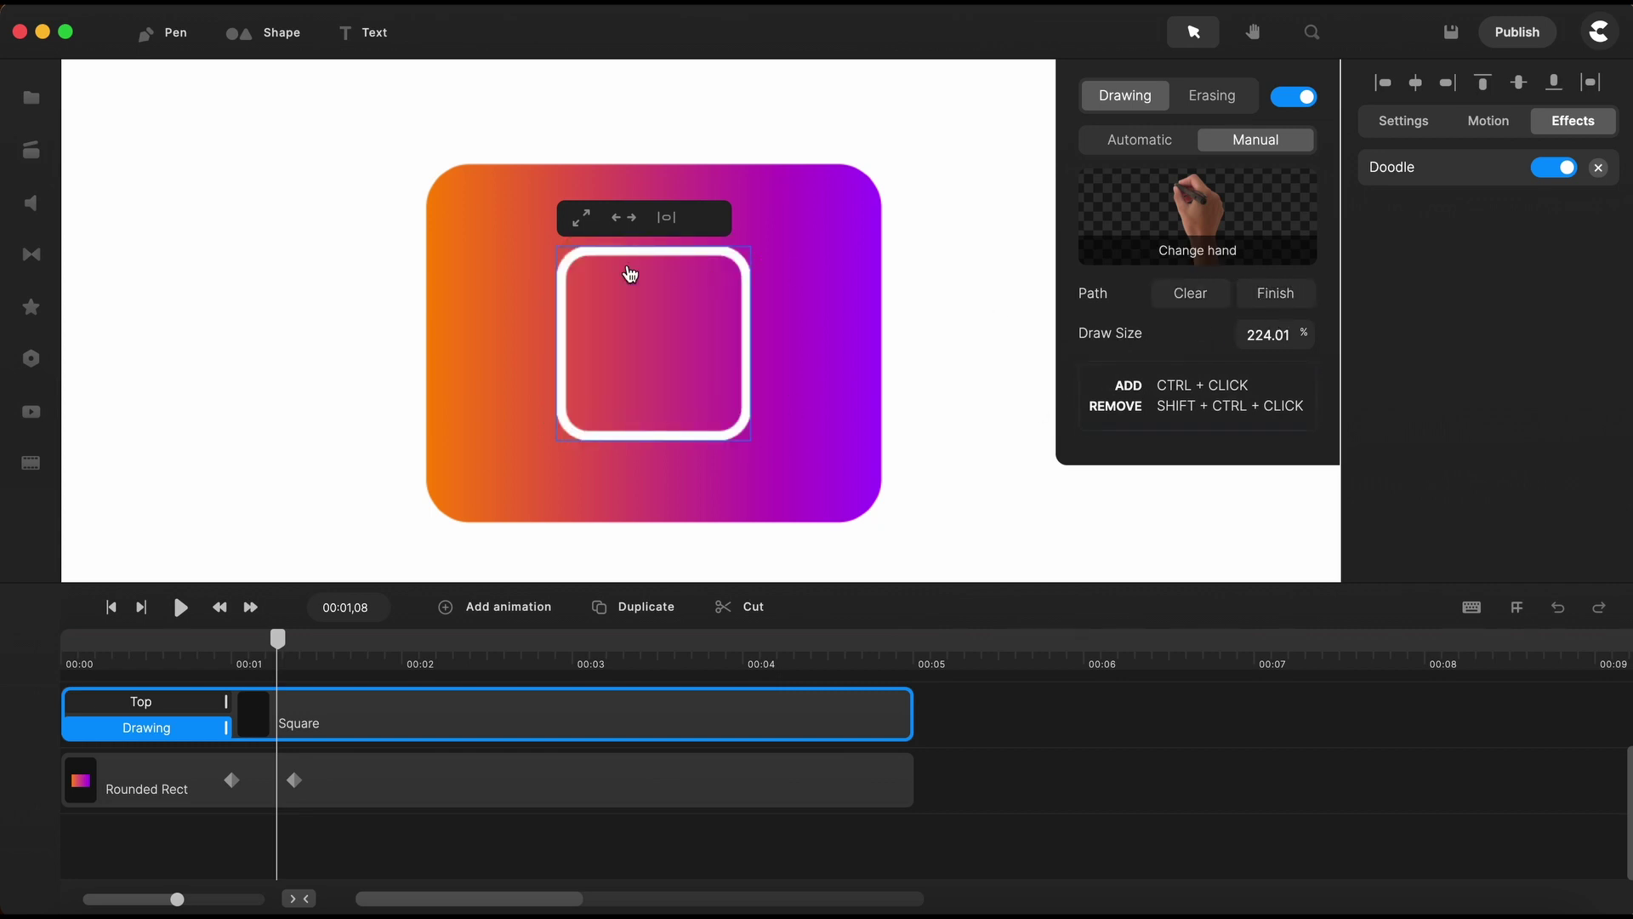
Set Draw Size to 74 and start the path along the square's left edge and top-left corner
scroll(571, 308, up, 5)
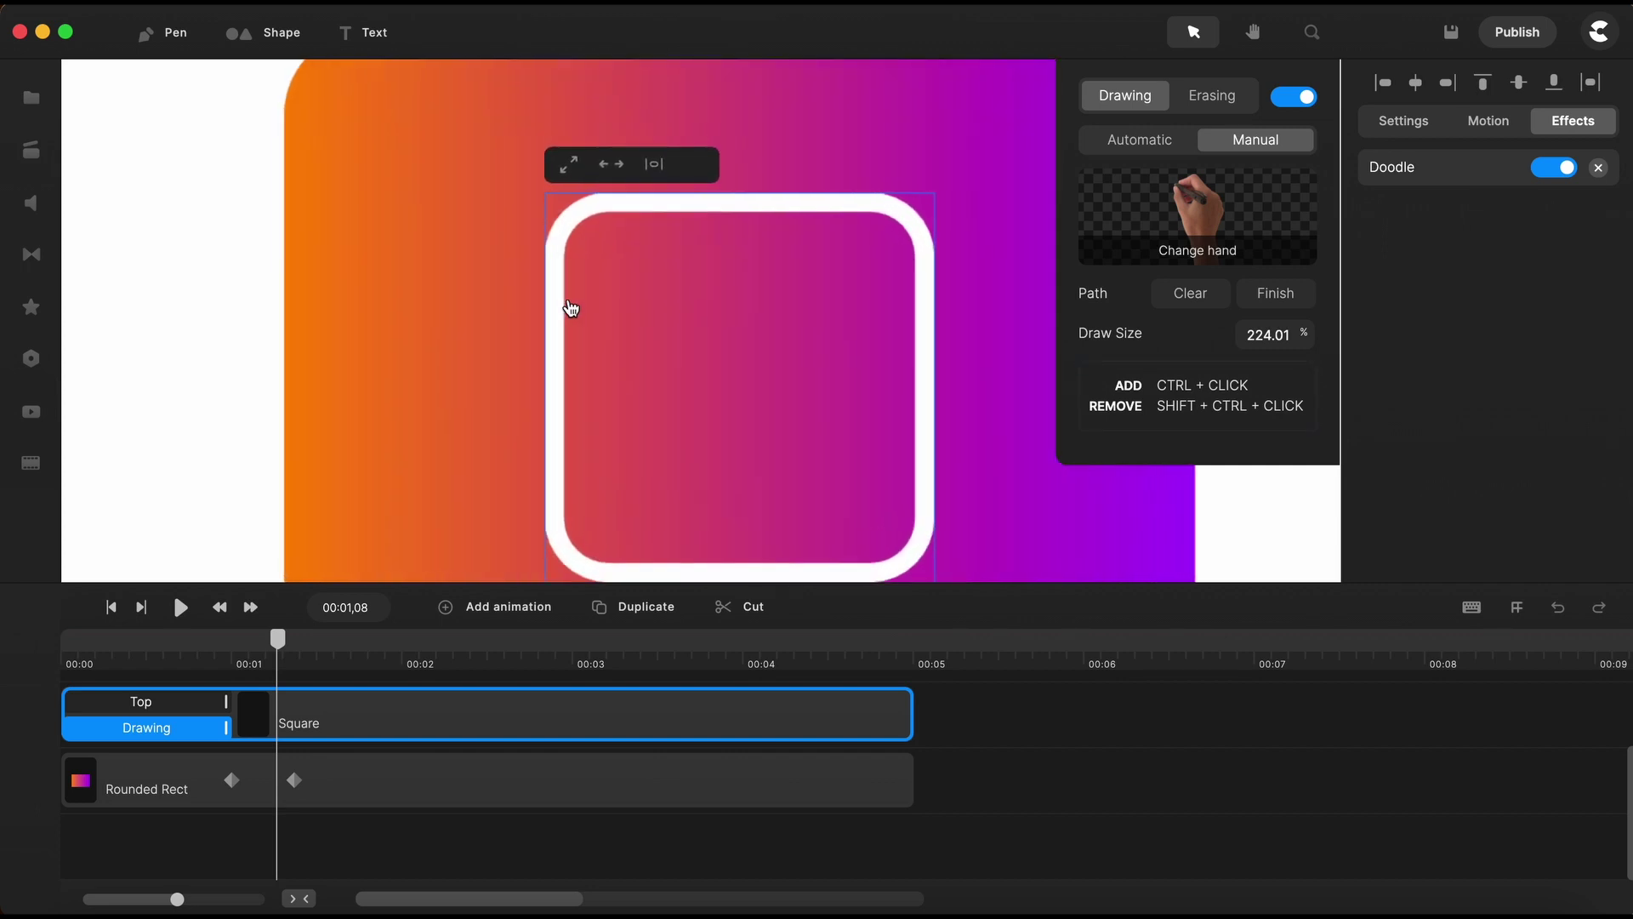
ctrl+click(557, 251)
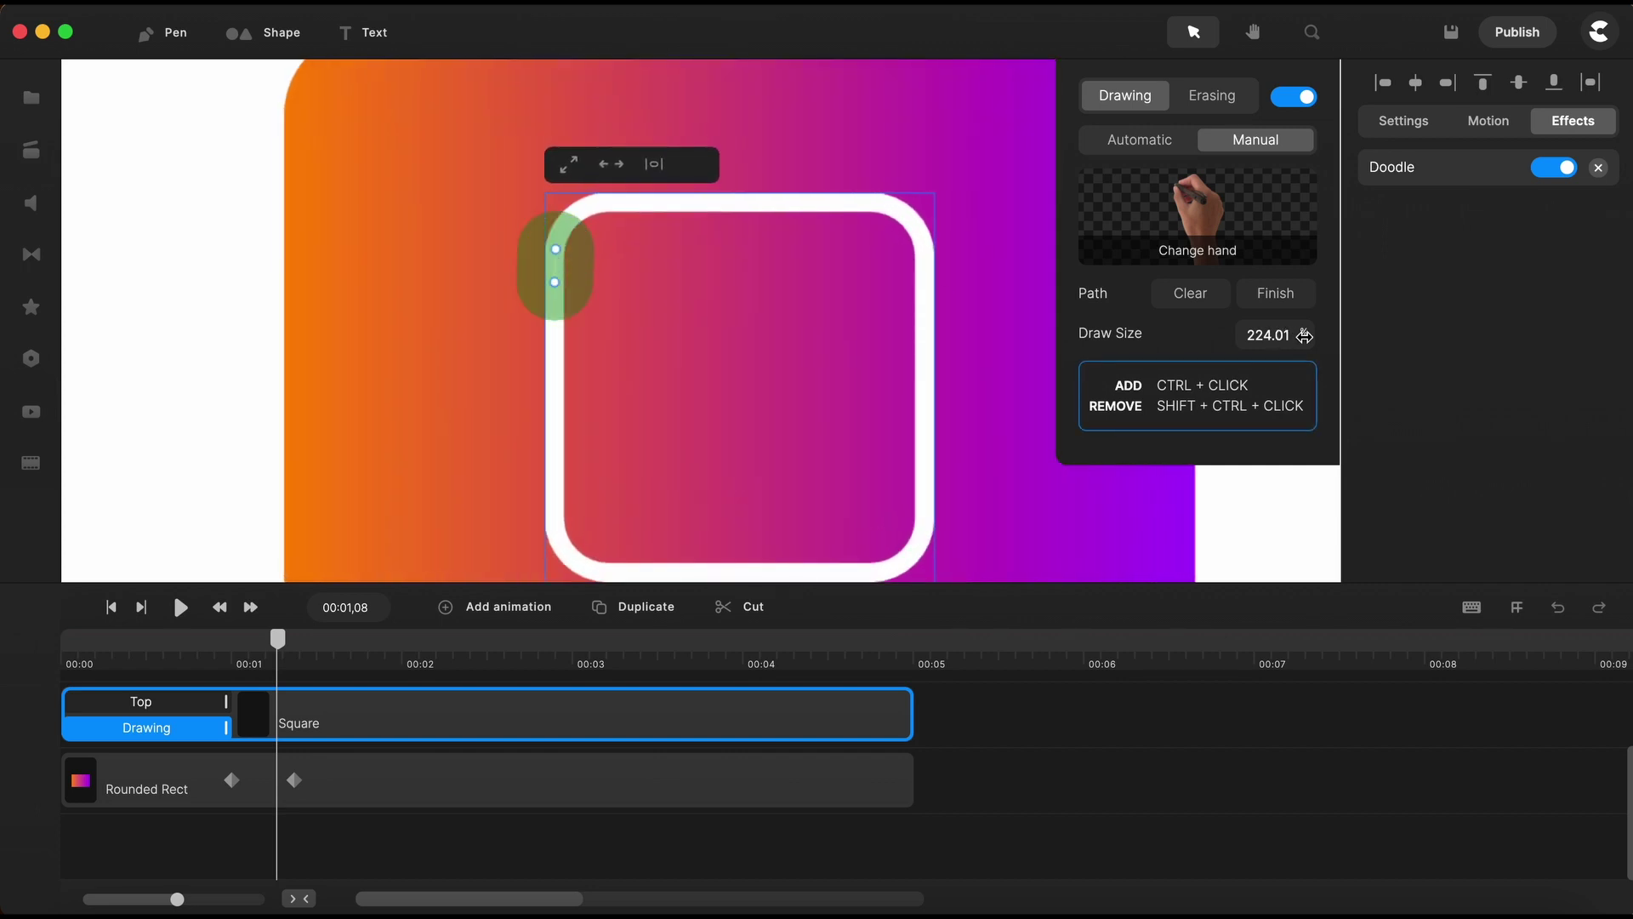
drag(1301, 337, 1277, 336)
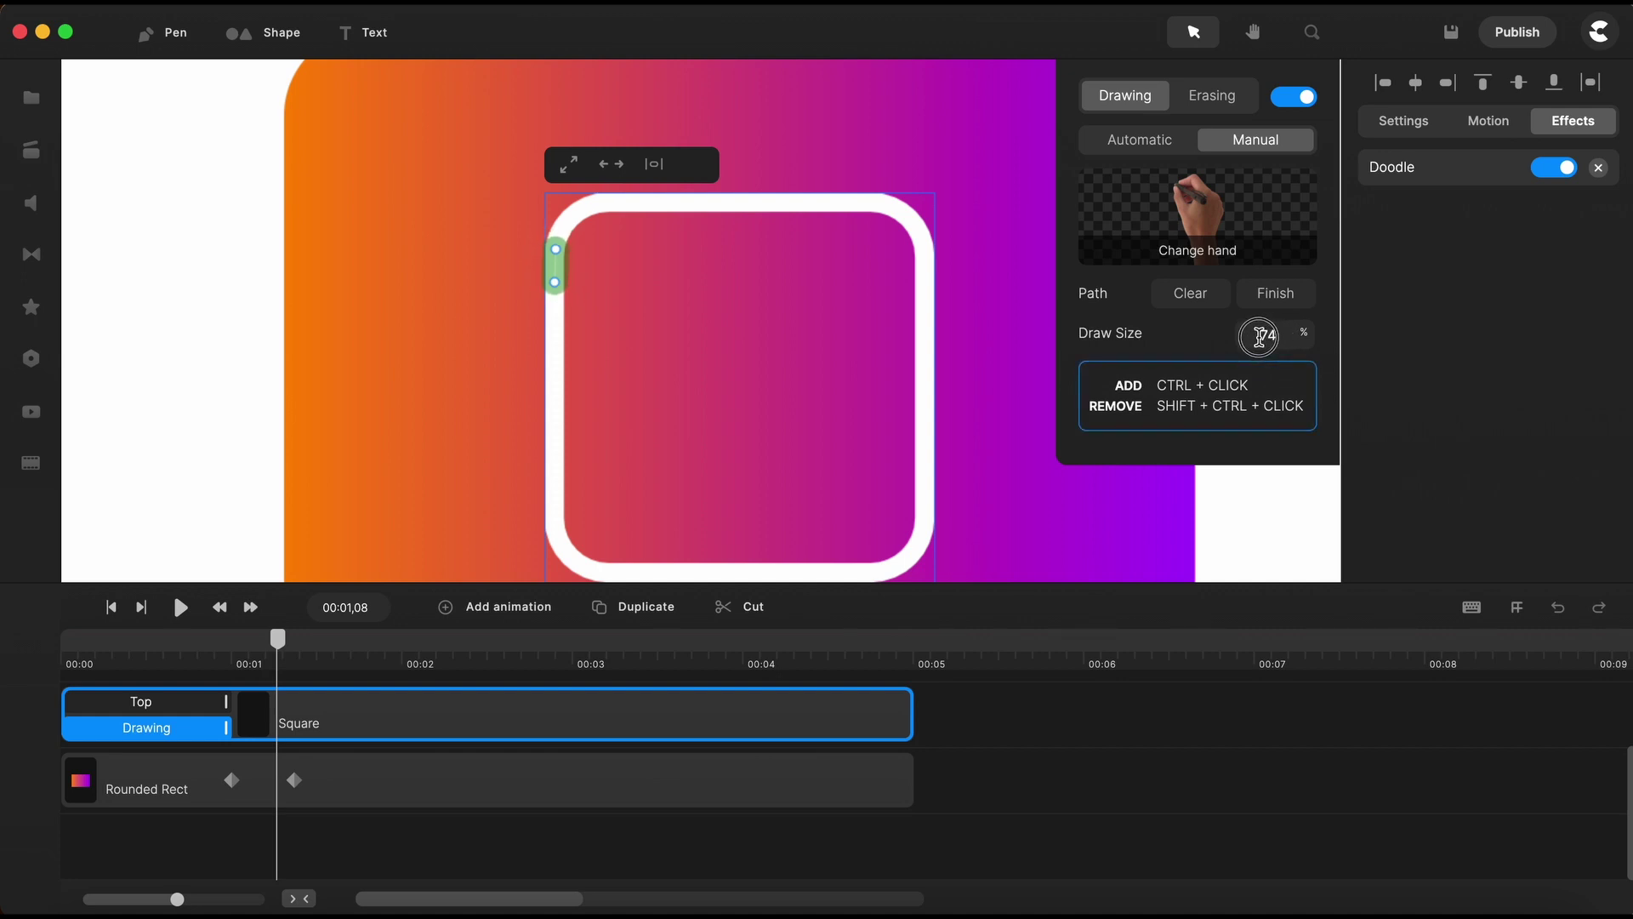
scroll(551, 251, up, 5)
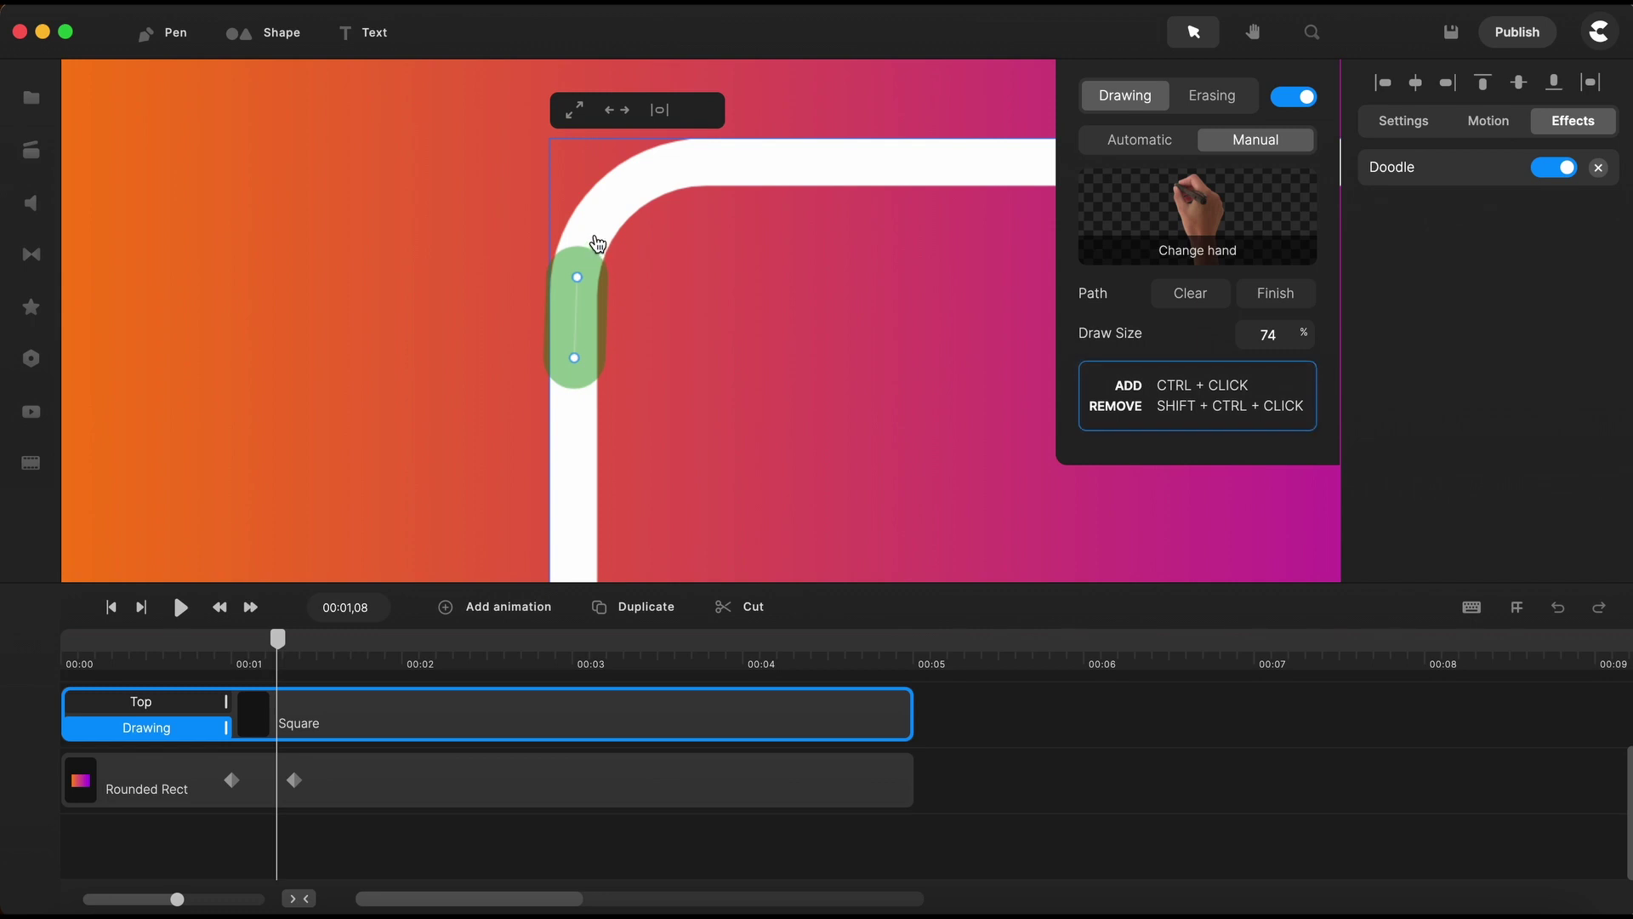
ctrl+click(593, 229)
ctrl+click(625, 190)
ctrl+click(672, 165)
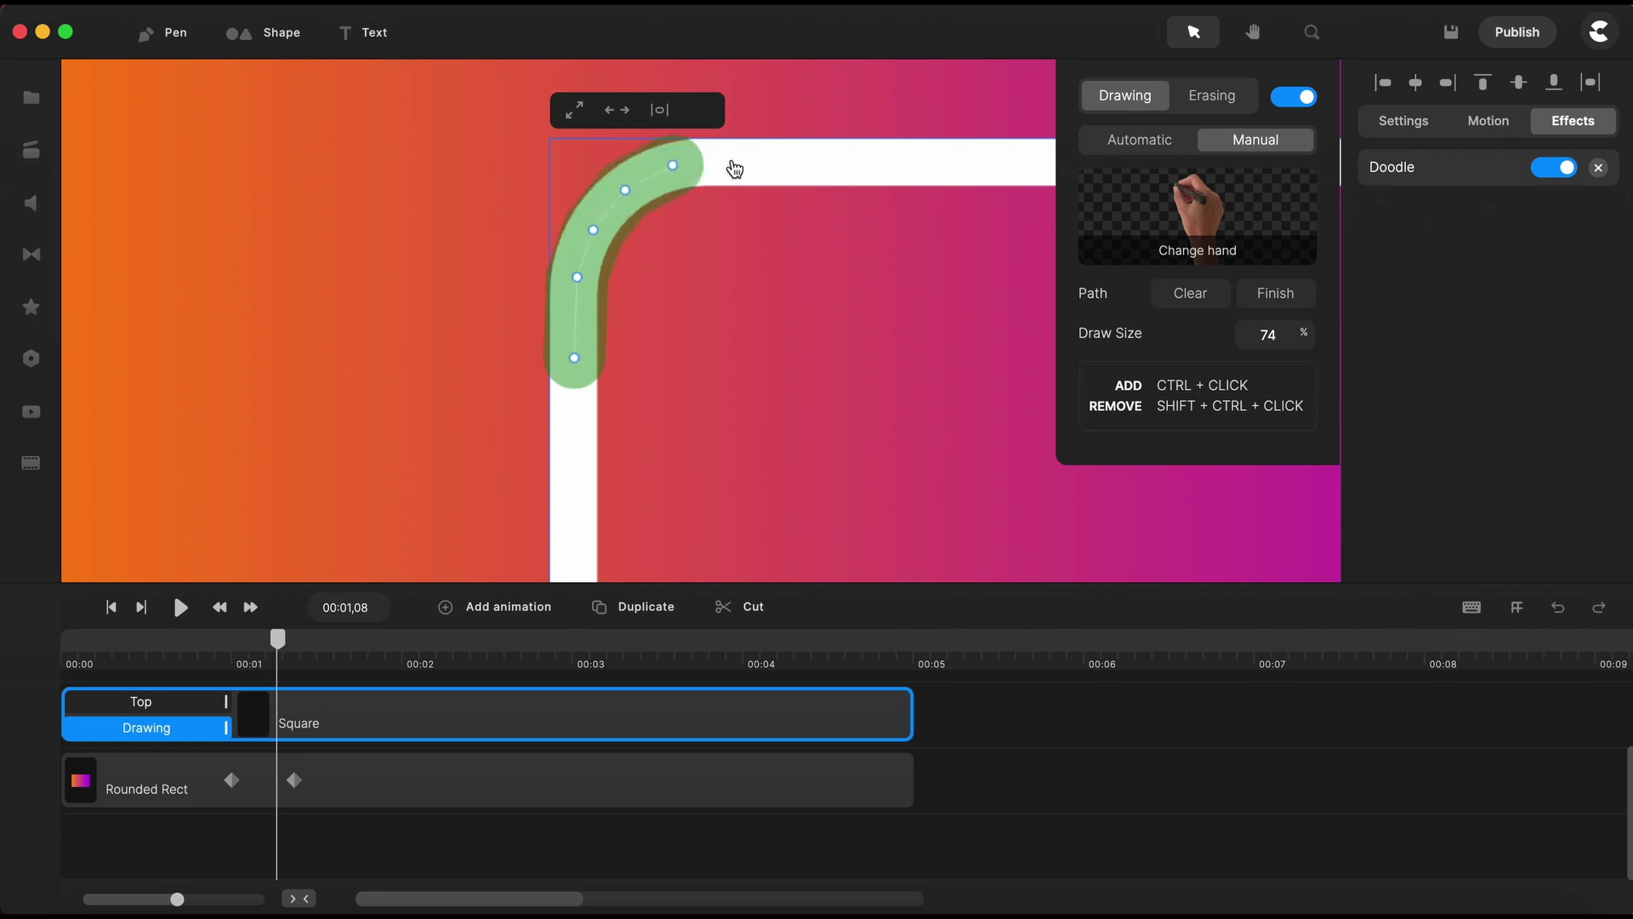
Continue the path around the right, bottom and left sides to close it around the outline
scroll(740, 171, right, 5)
ctrl+click(831, 182)
ctrl+click(977, 306)
scroll(977, 572, down, 5)
scroll(881, 364, down, 3)
ctrl+click(907, 258)
ctrl+click(851, 332)
ctrl+click(774, 361)
scroll(773, 365, left, 5)
ctrl+click(273, 340)
ctrl+click(255, 272)
scroll(255, 341, down, 5)
scroll(756, 325, up, 2)
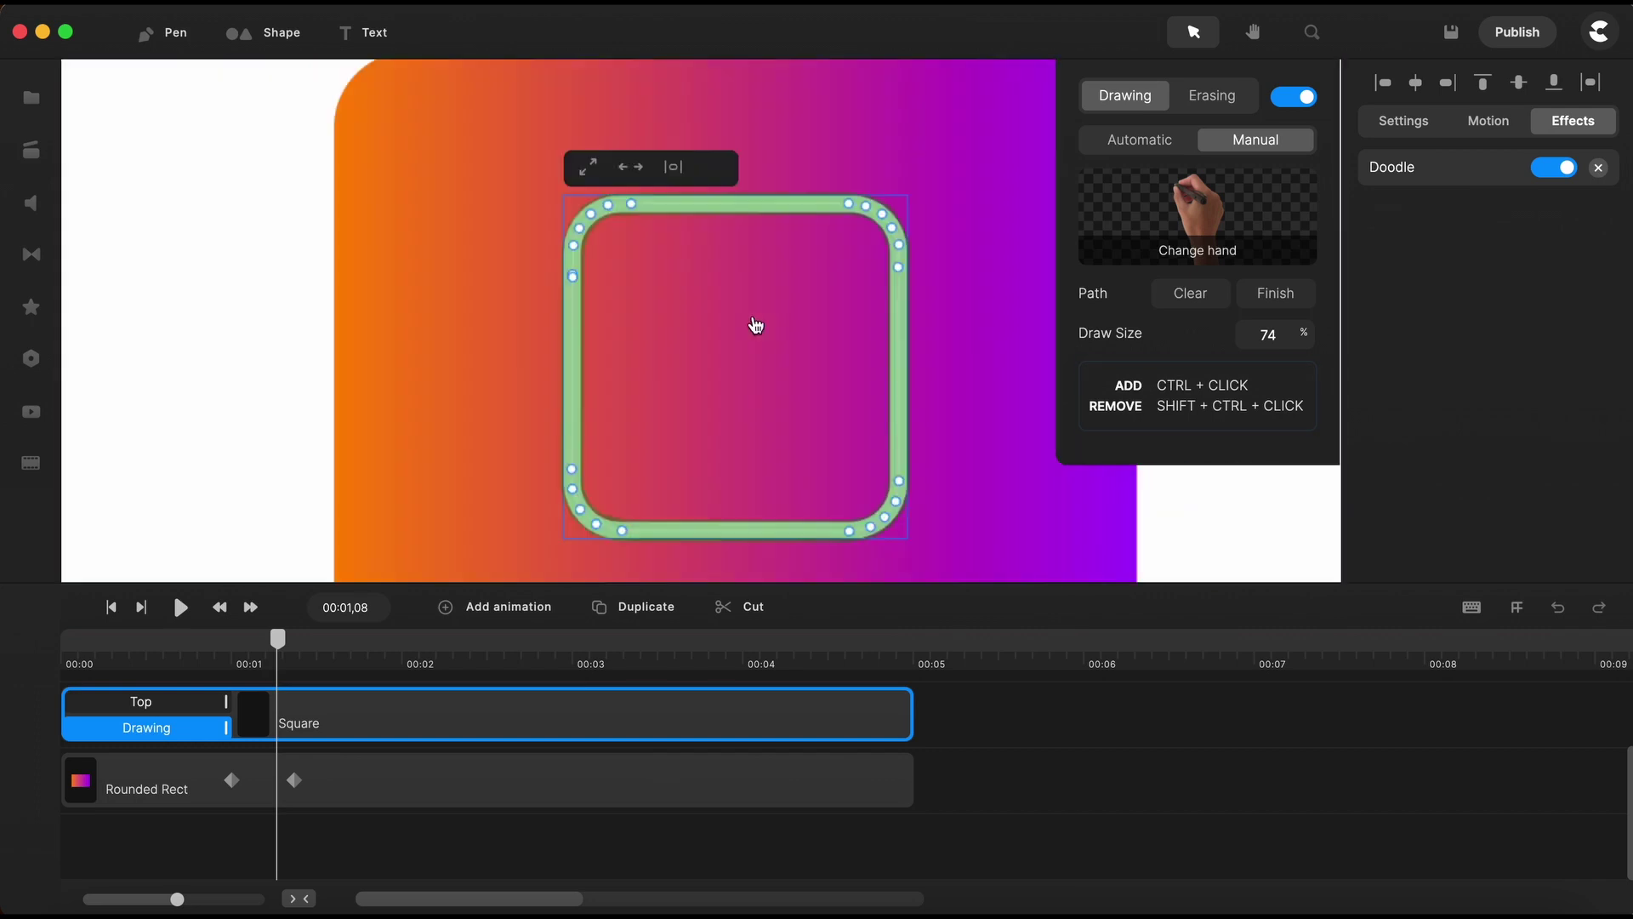
Finish the doodle path, preview the reveal from the start, and extend the Drawing clip's right edge
click(1273, 296)
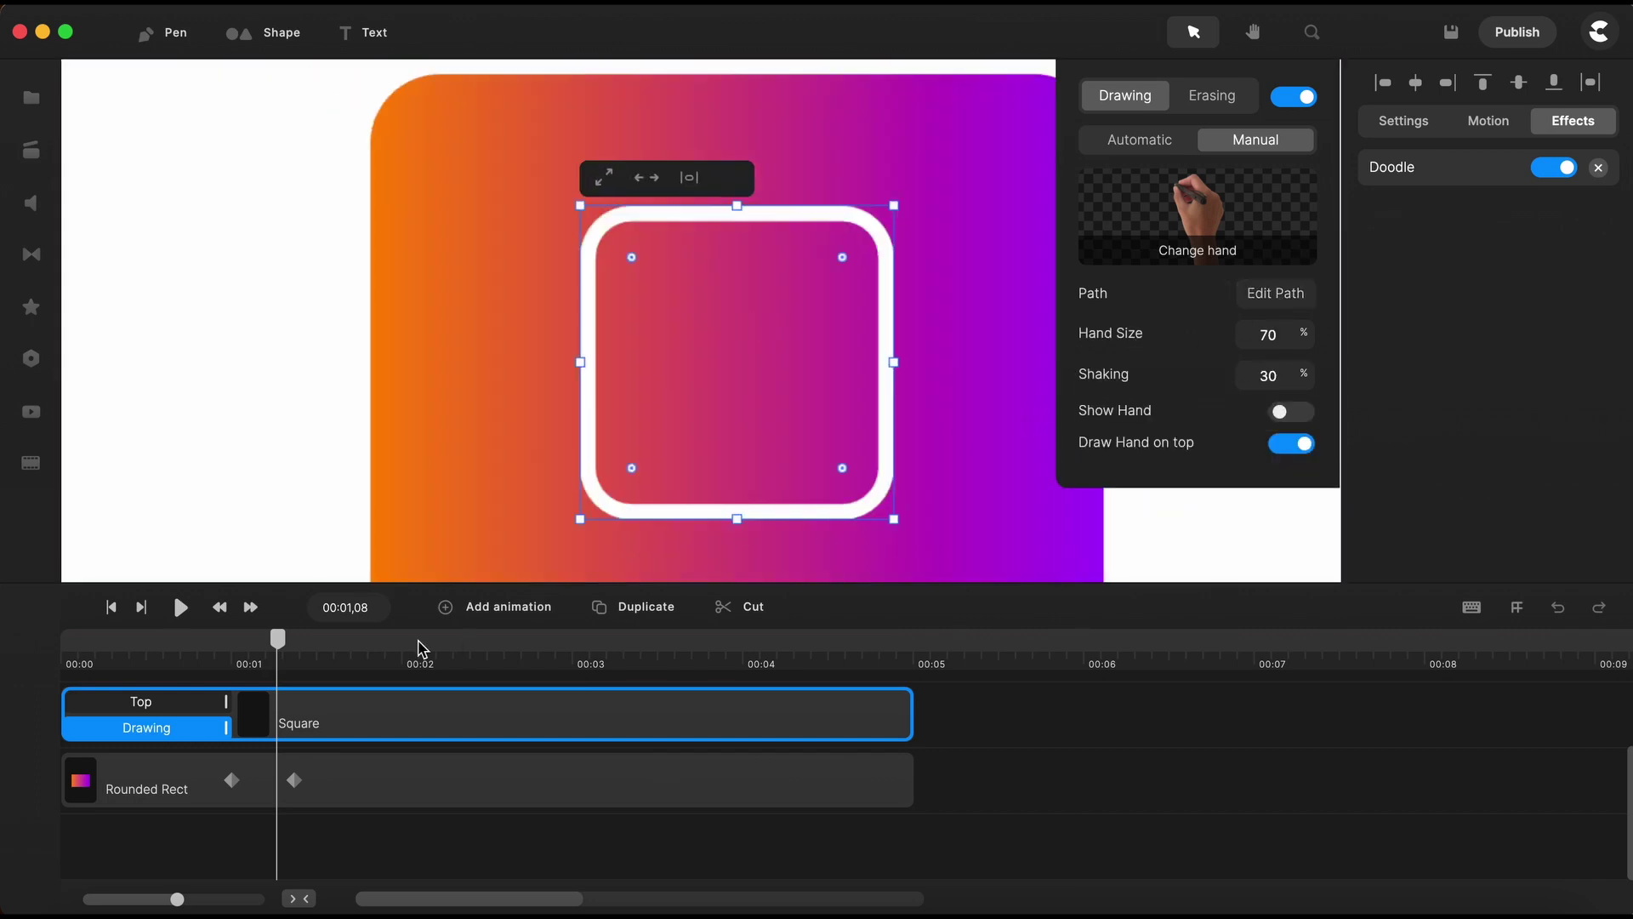
mouse_move(277, 639)
mouse_down()
mouse_move(161, 642)
mouse_move(262, 647)
mouse_up()
click(111, 606)
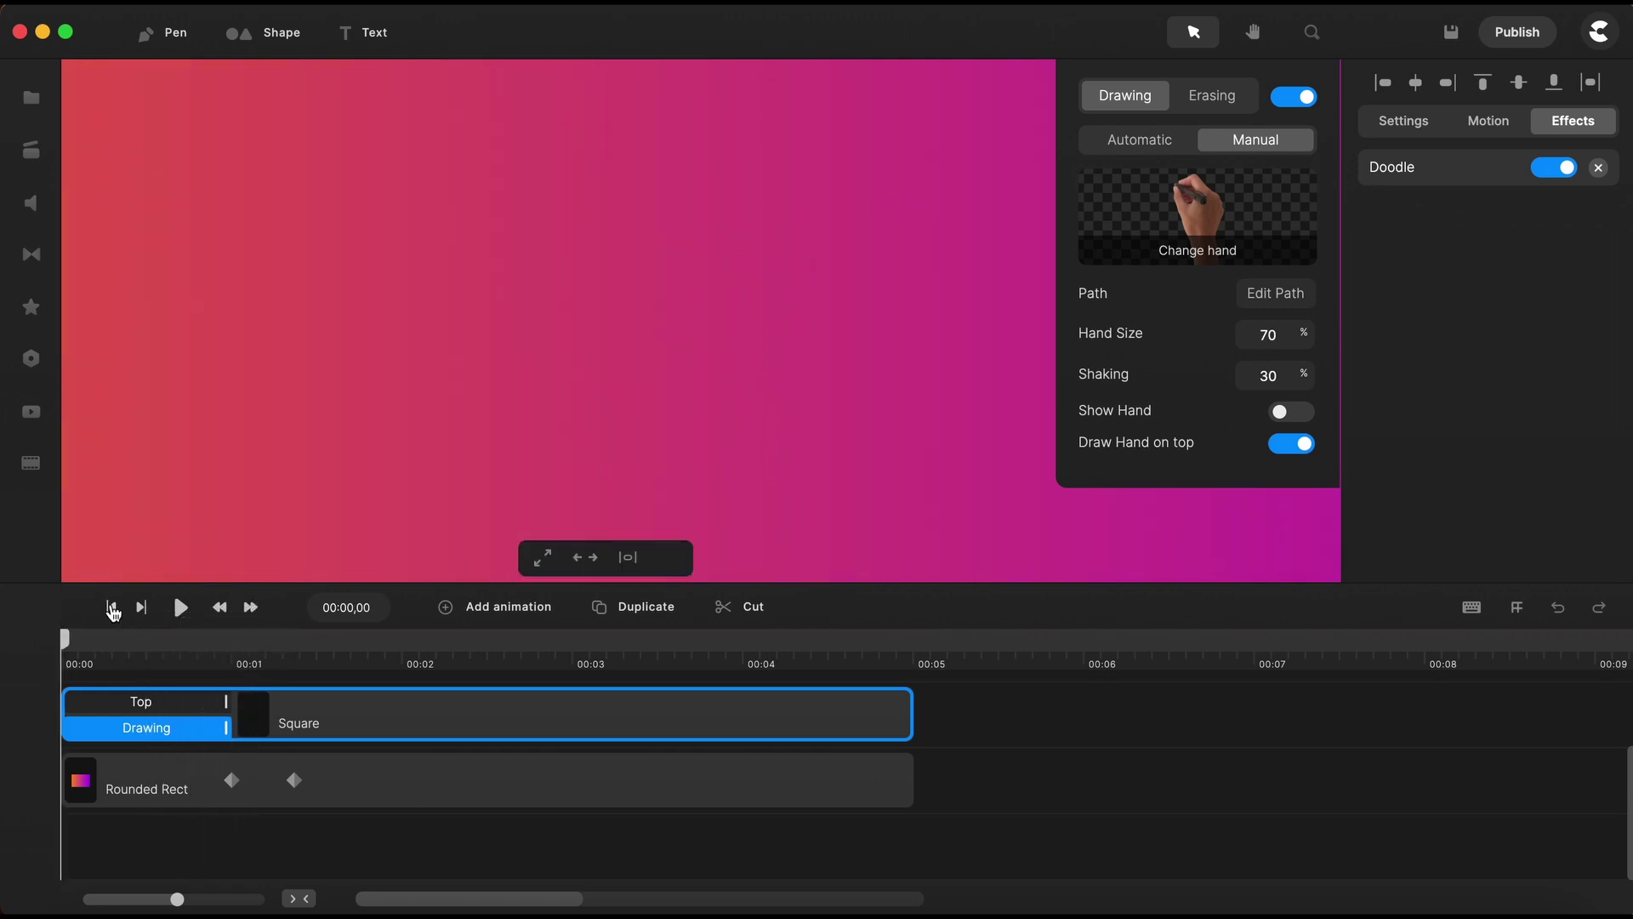
key(space)
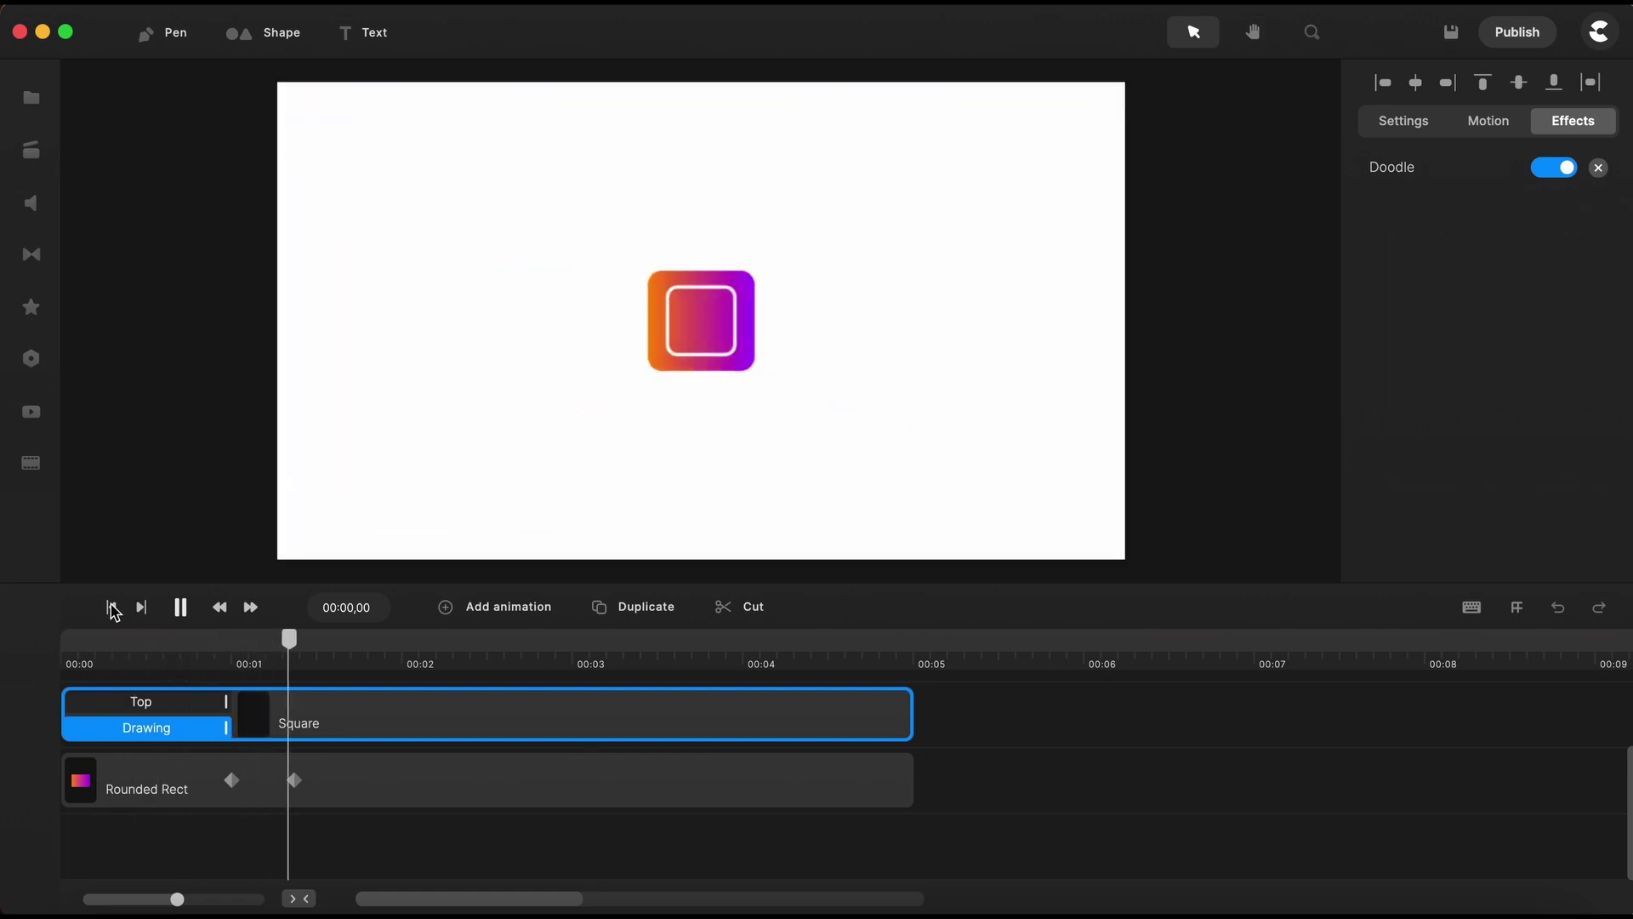
key(space)
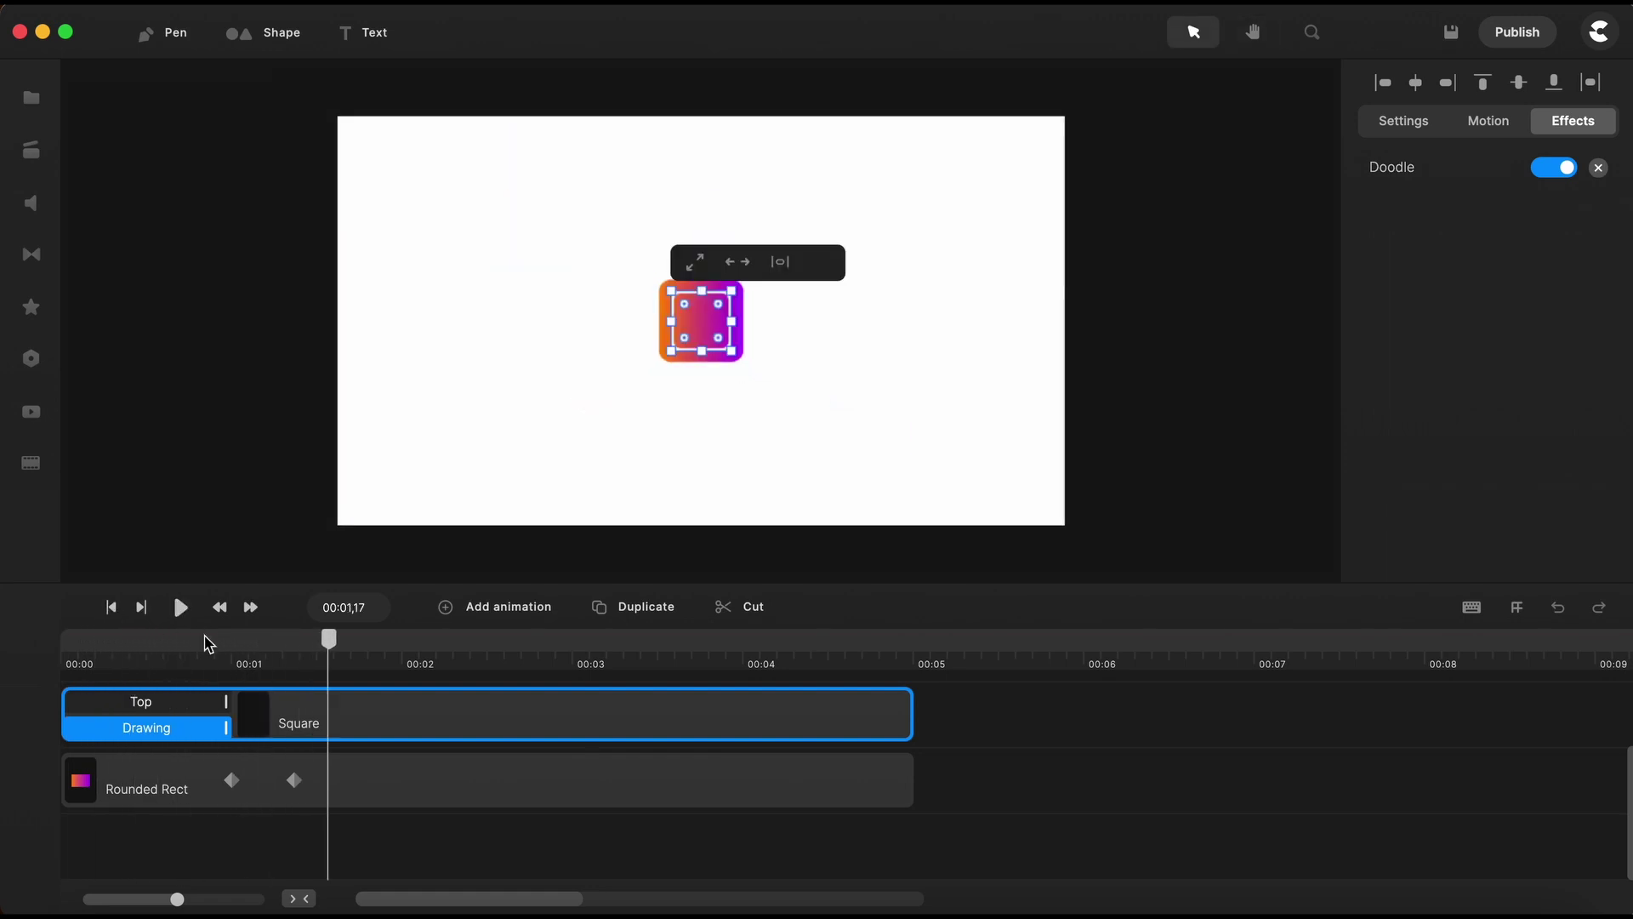
drag(227, 729, 256, 729)
click(255, 729)
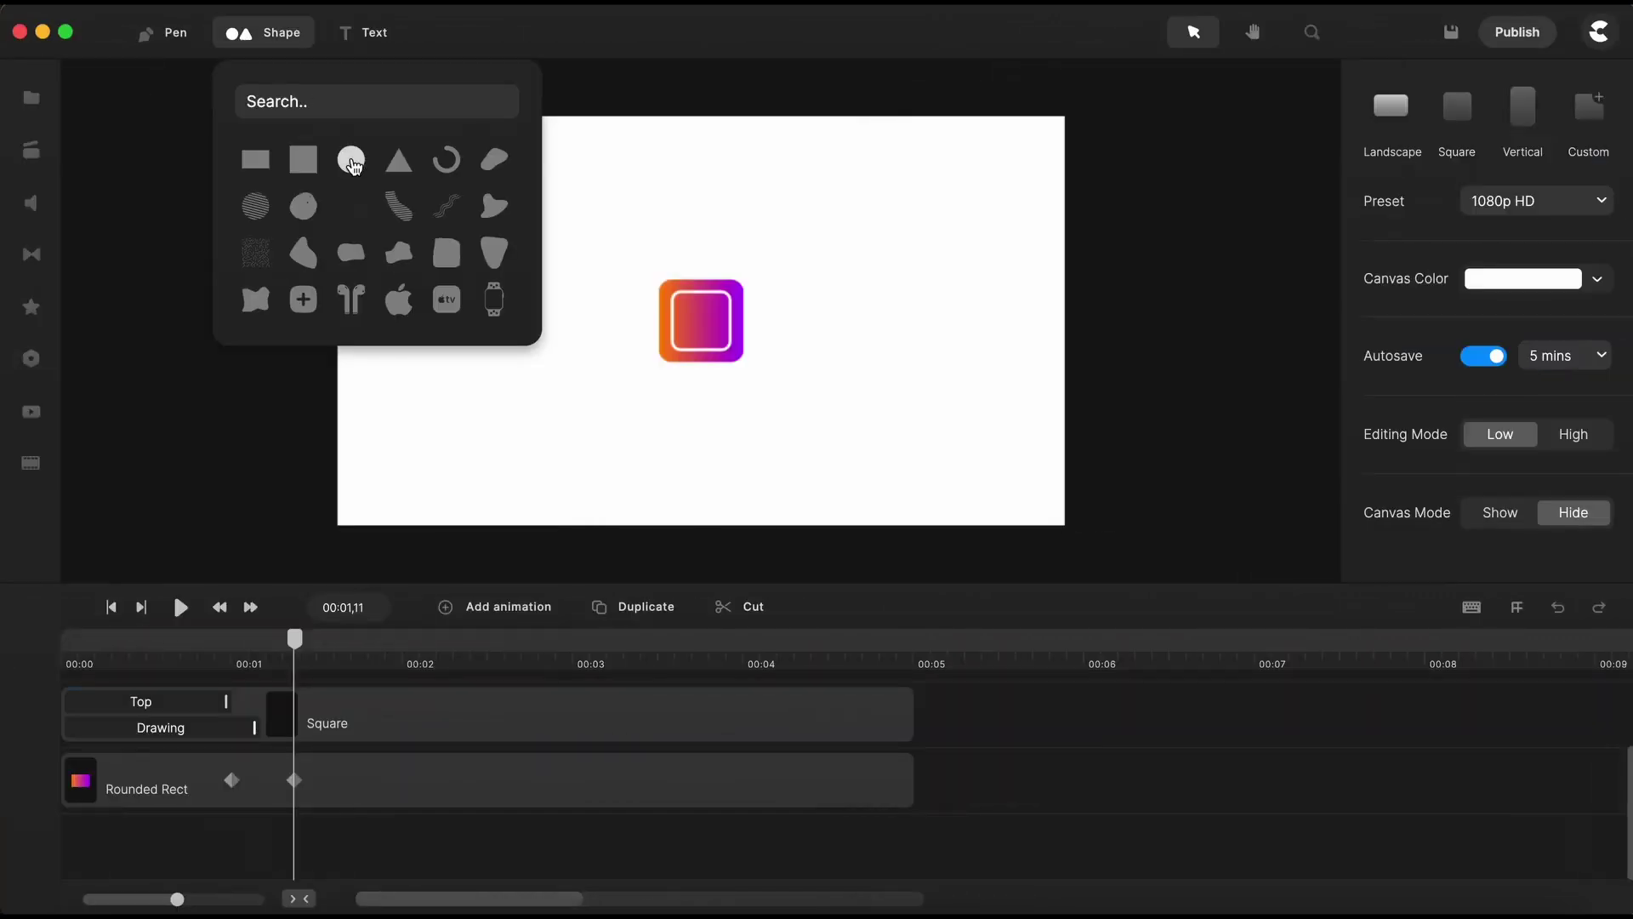
Add a circle and size it to sit inside the icon's square outline
click(350, 161)
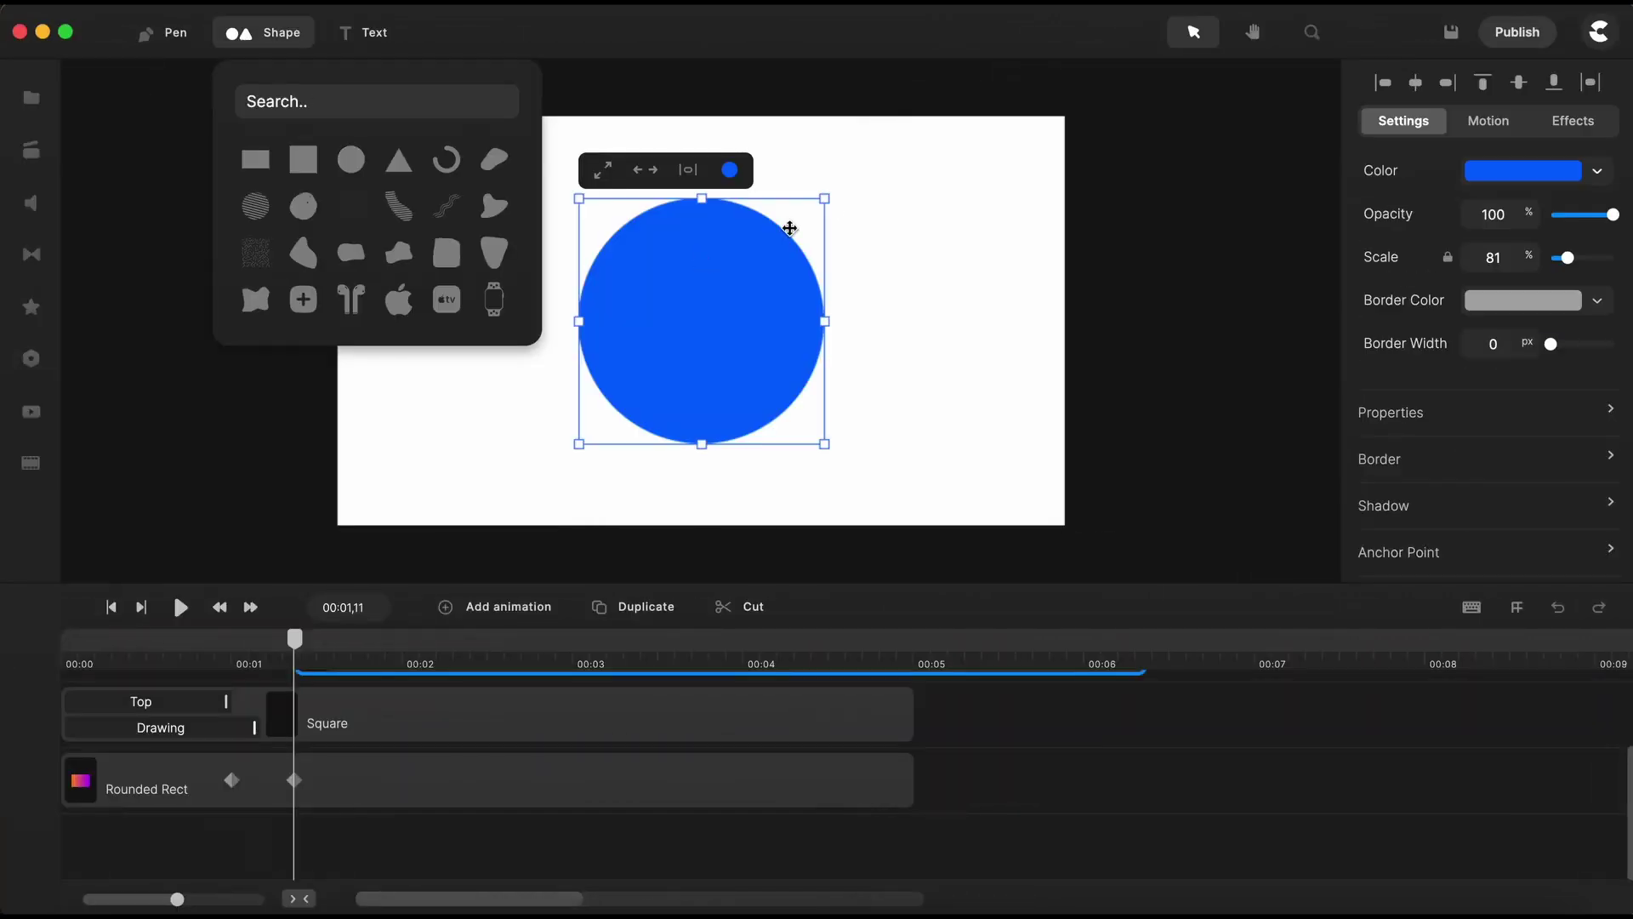
drag(824, 201, 702, 321)
scroll(701, 320, up, 5)
drag(804, 177, 814, 167)
drag(636, 348, 624, 366)
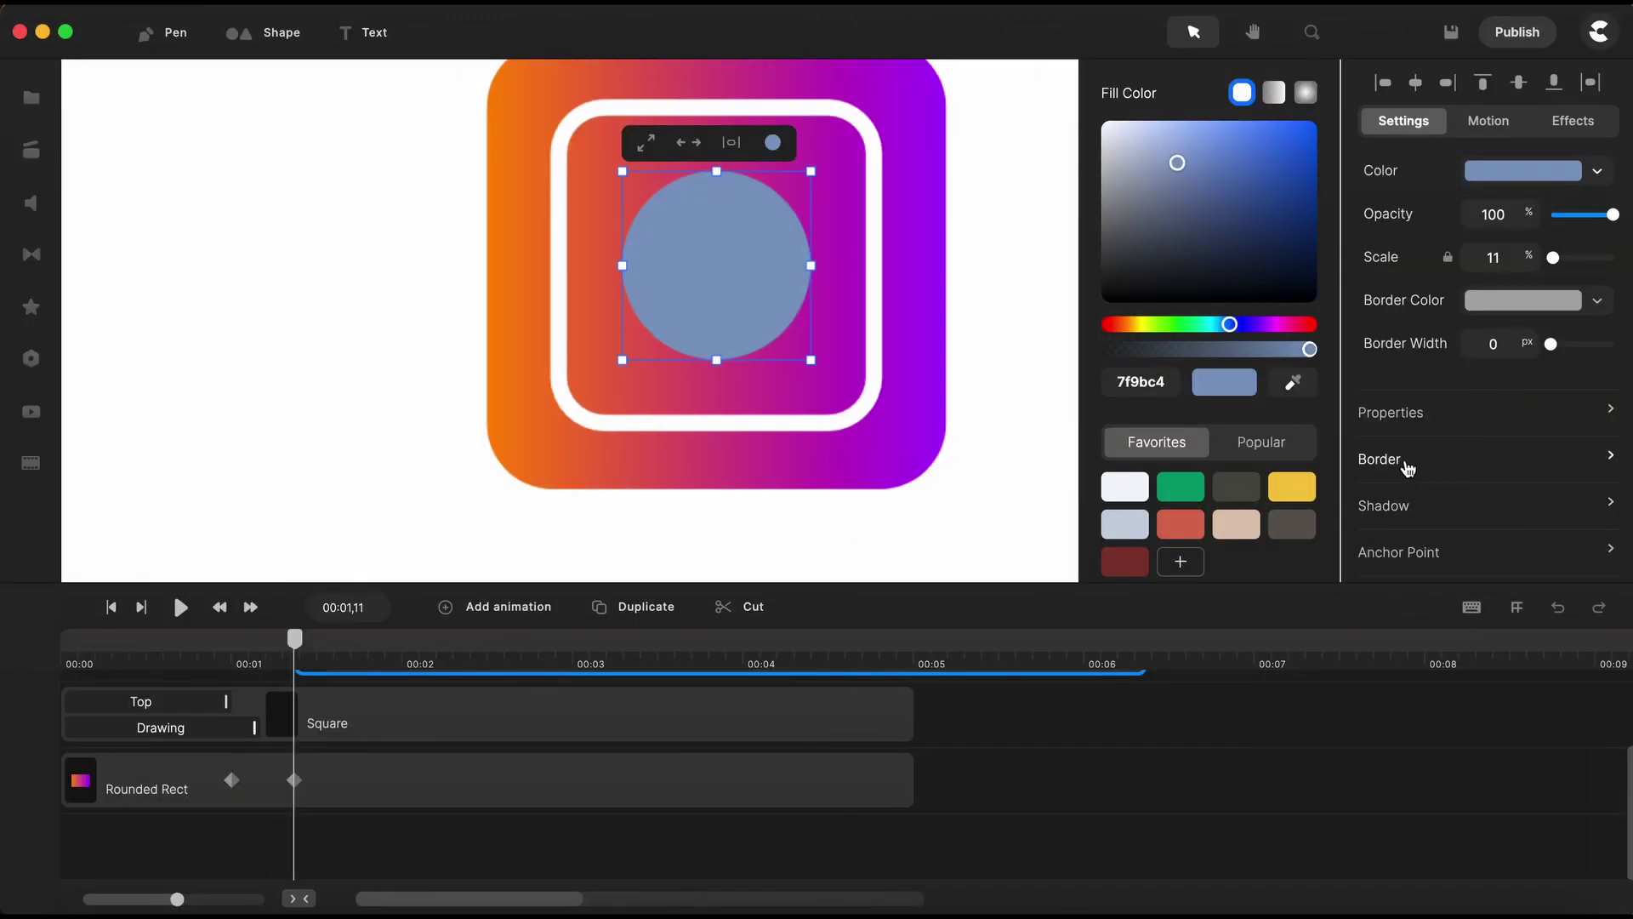
Give the circle an 8 px white border and a fully transparent fill
click(1403, 463)
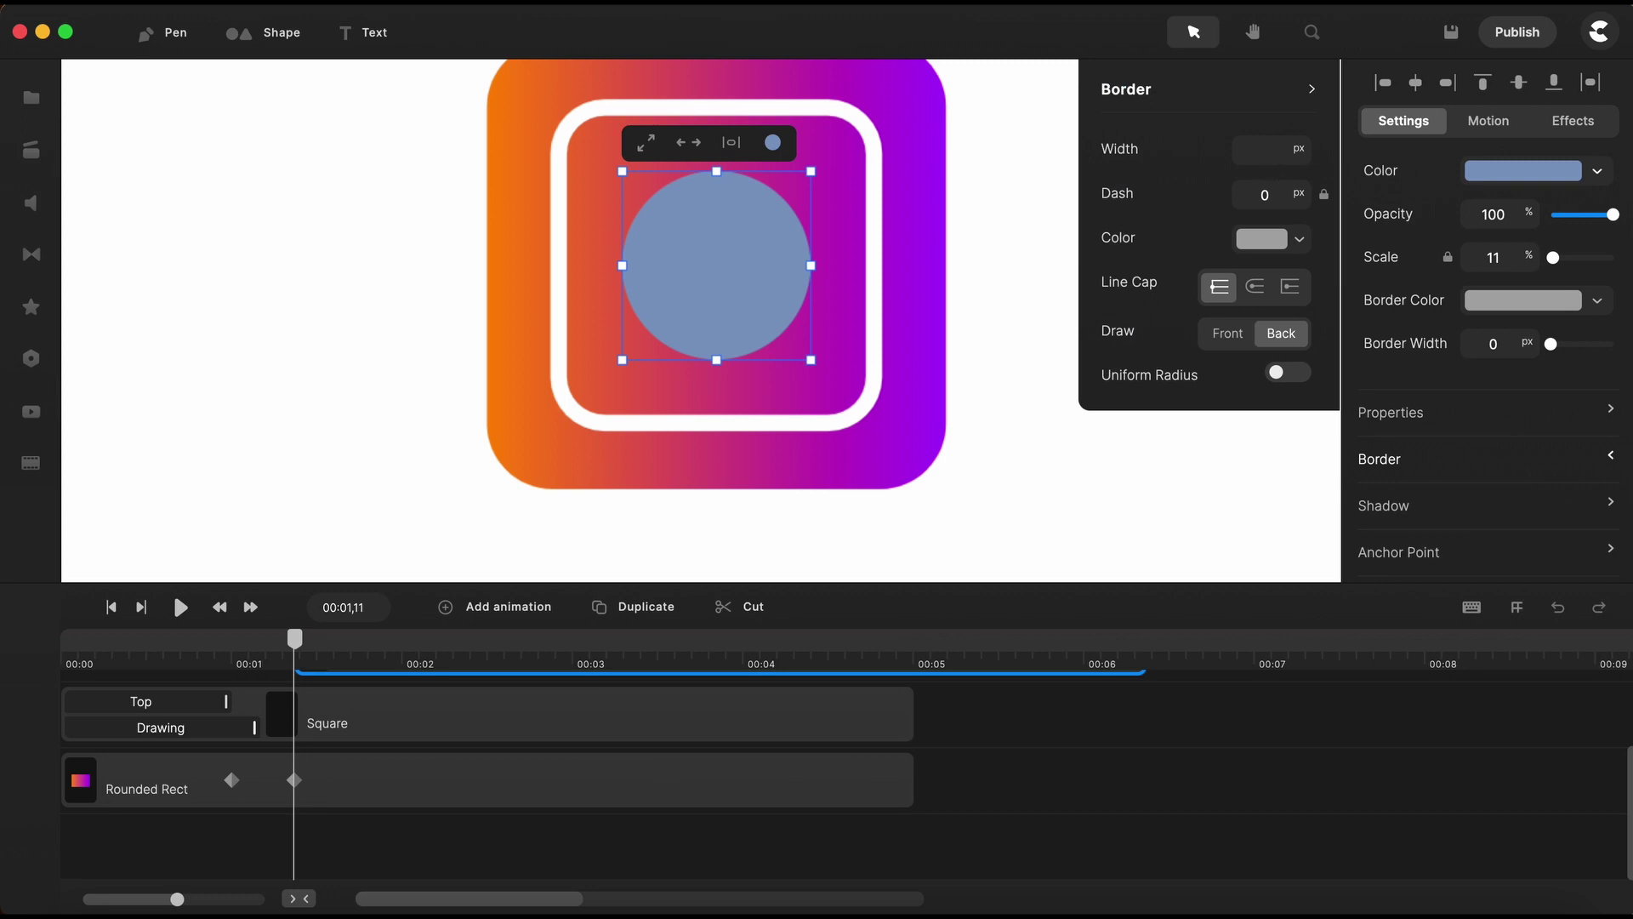
text(8)
click(1274, 240)
click(1076, 214)
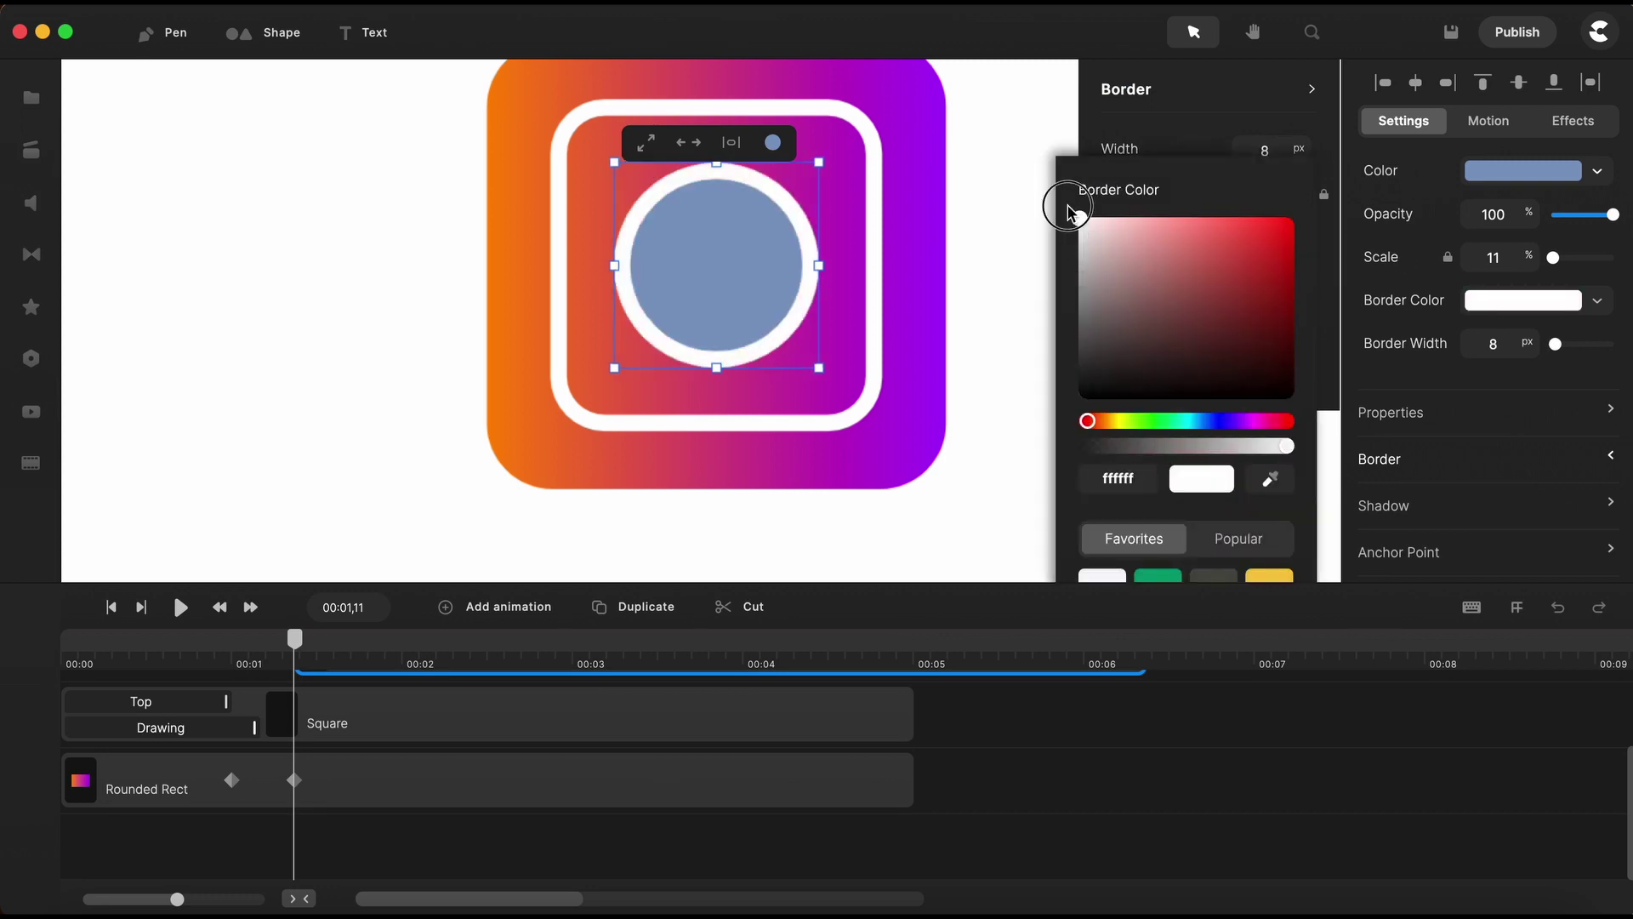
click(1596, 173)
drag(1292, 363, 1115, 361)
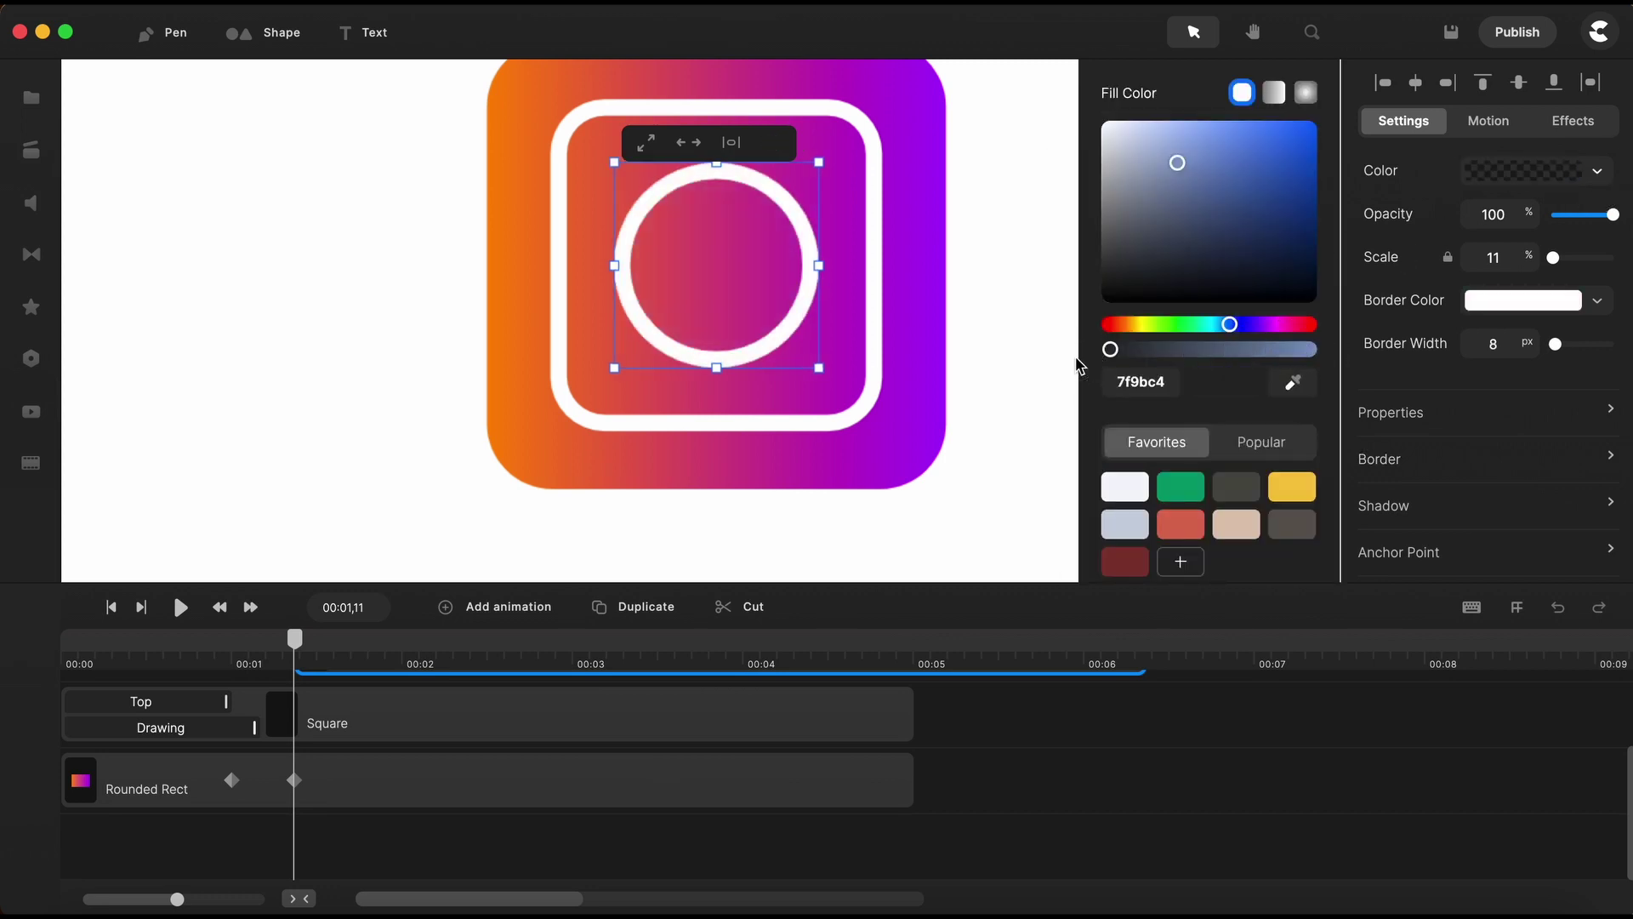
click(1000, 748)
Add a Scale Up entrance to the circle with Bounce easing set to In & Out
scroll(441, 769, up, 2)
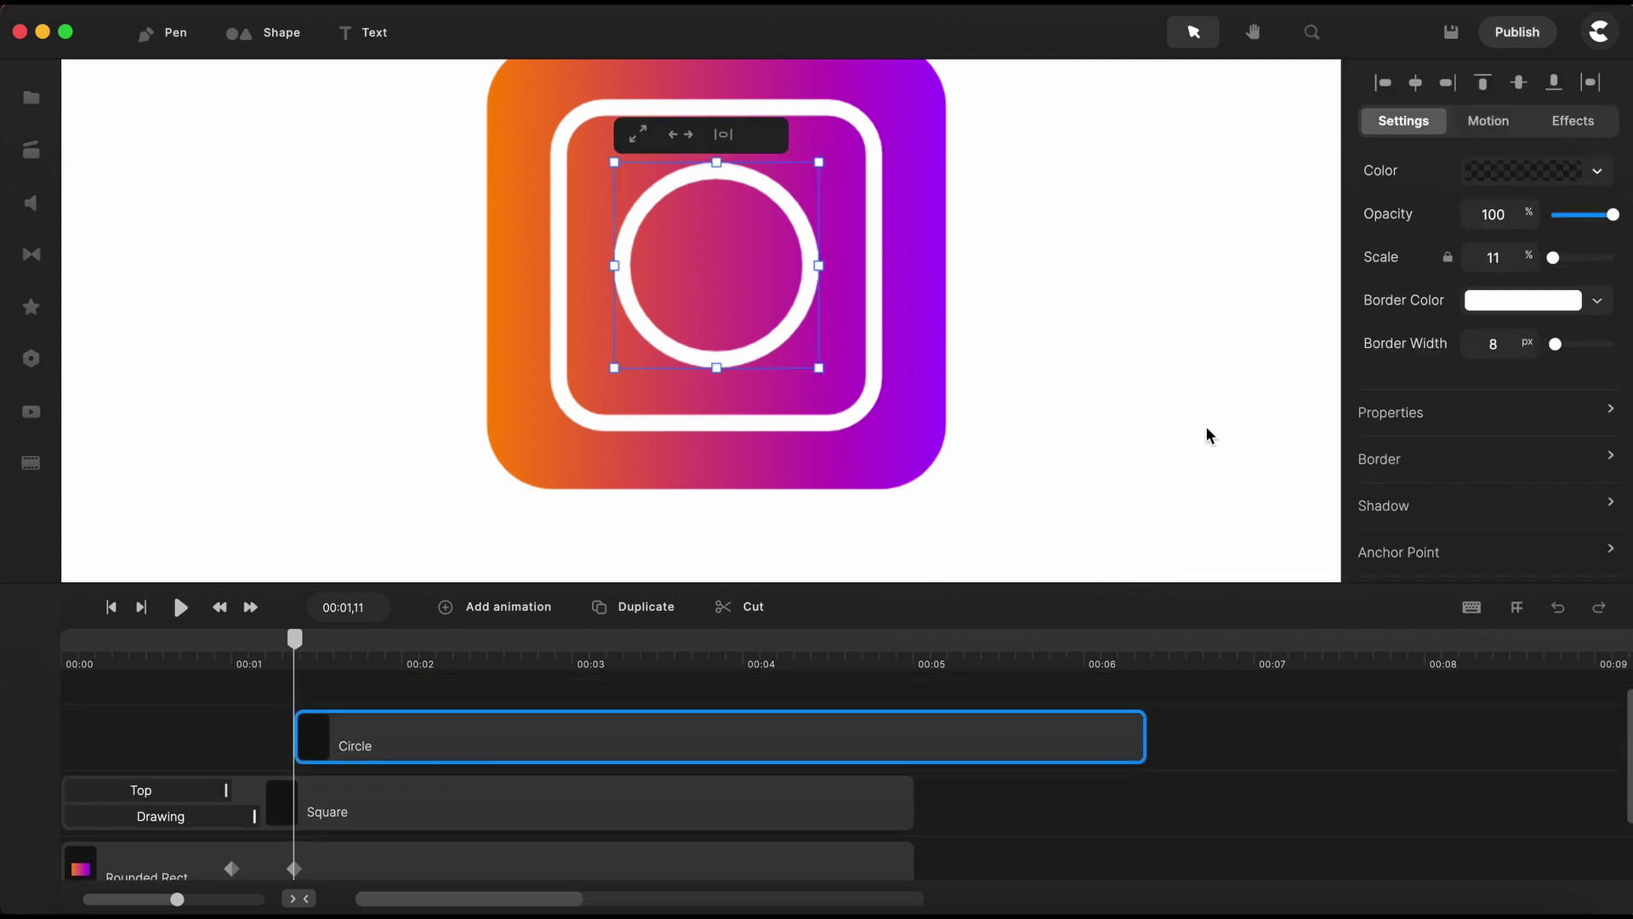
click(1496, 127)
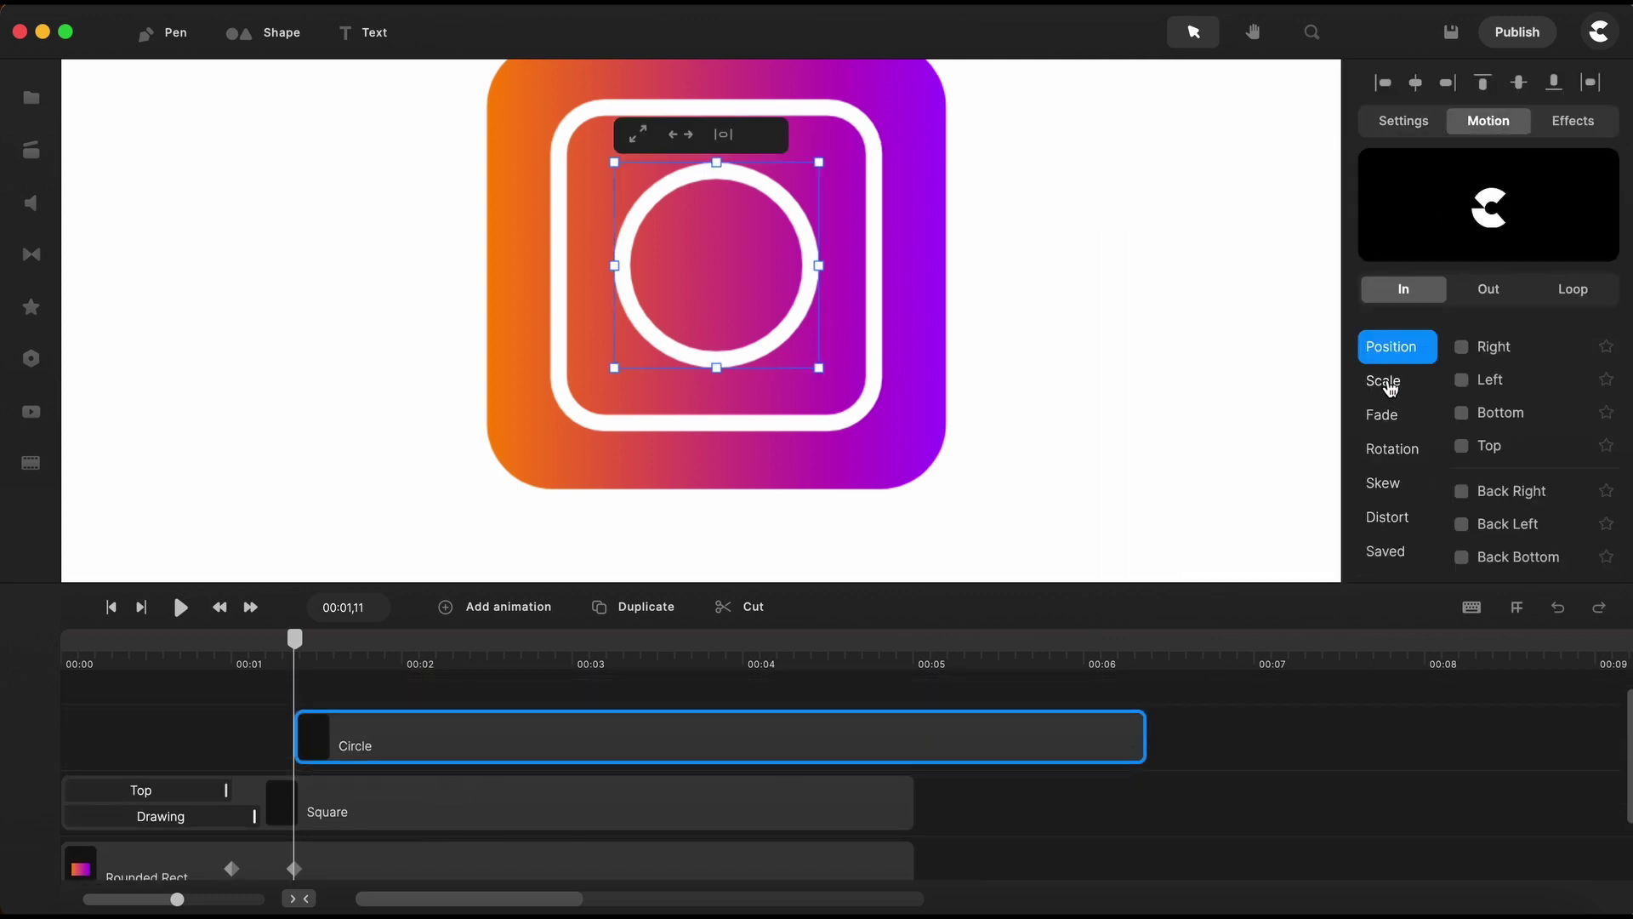
click(1389, 385)
click(1462, 348)
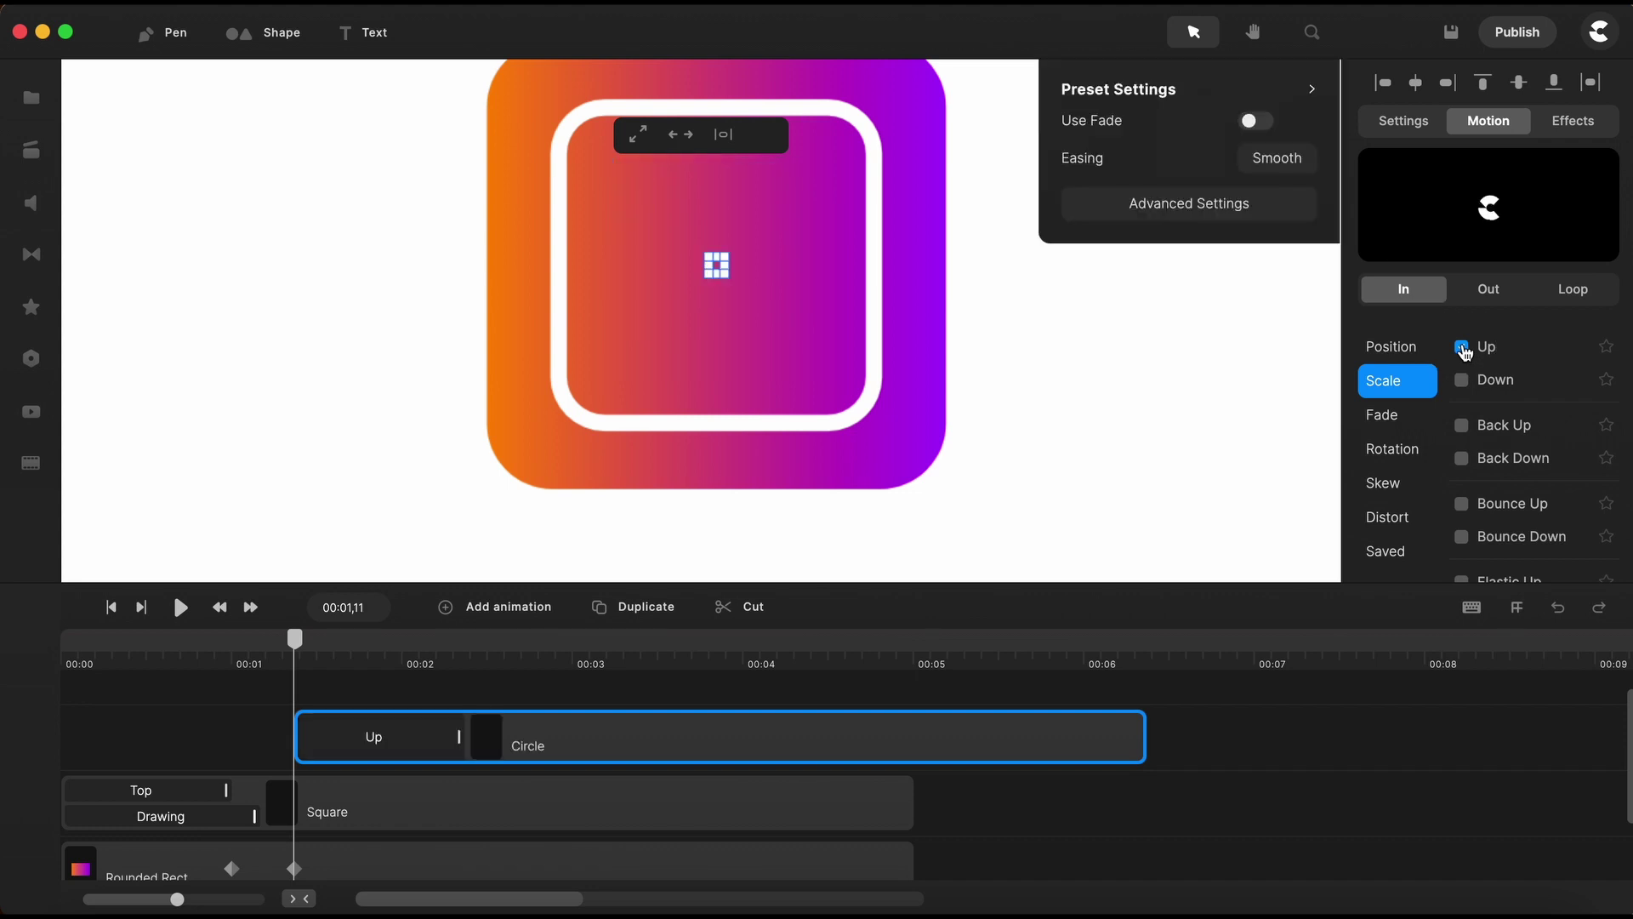
click(1273, 163)
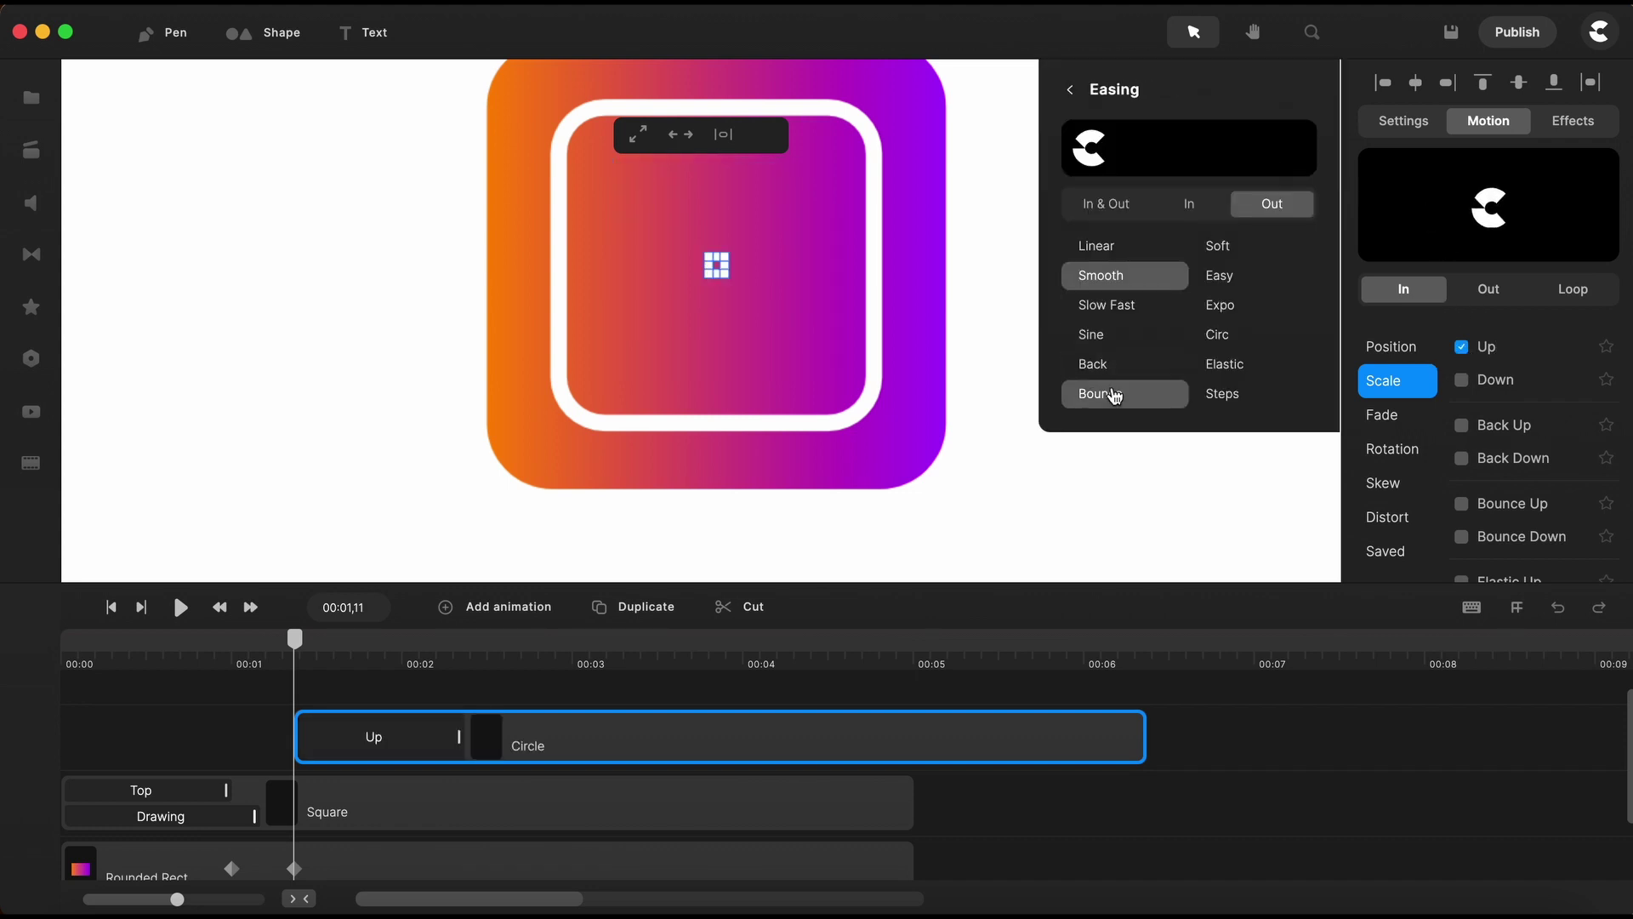
click(1104, 393)
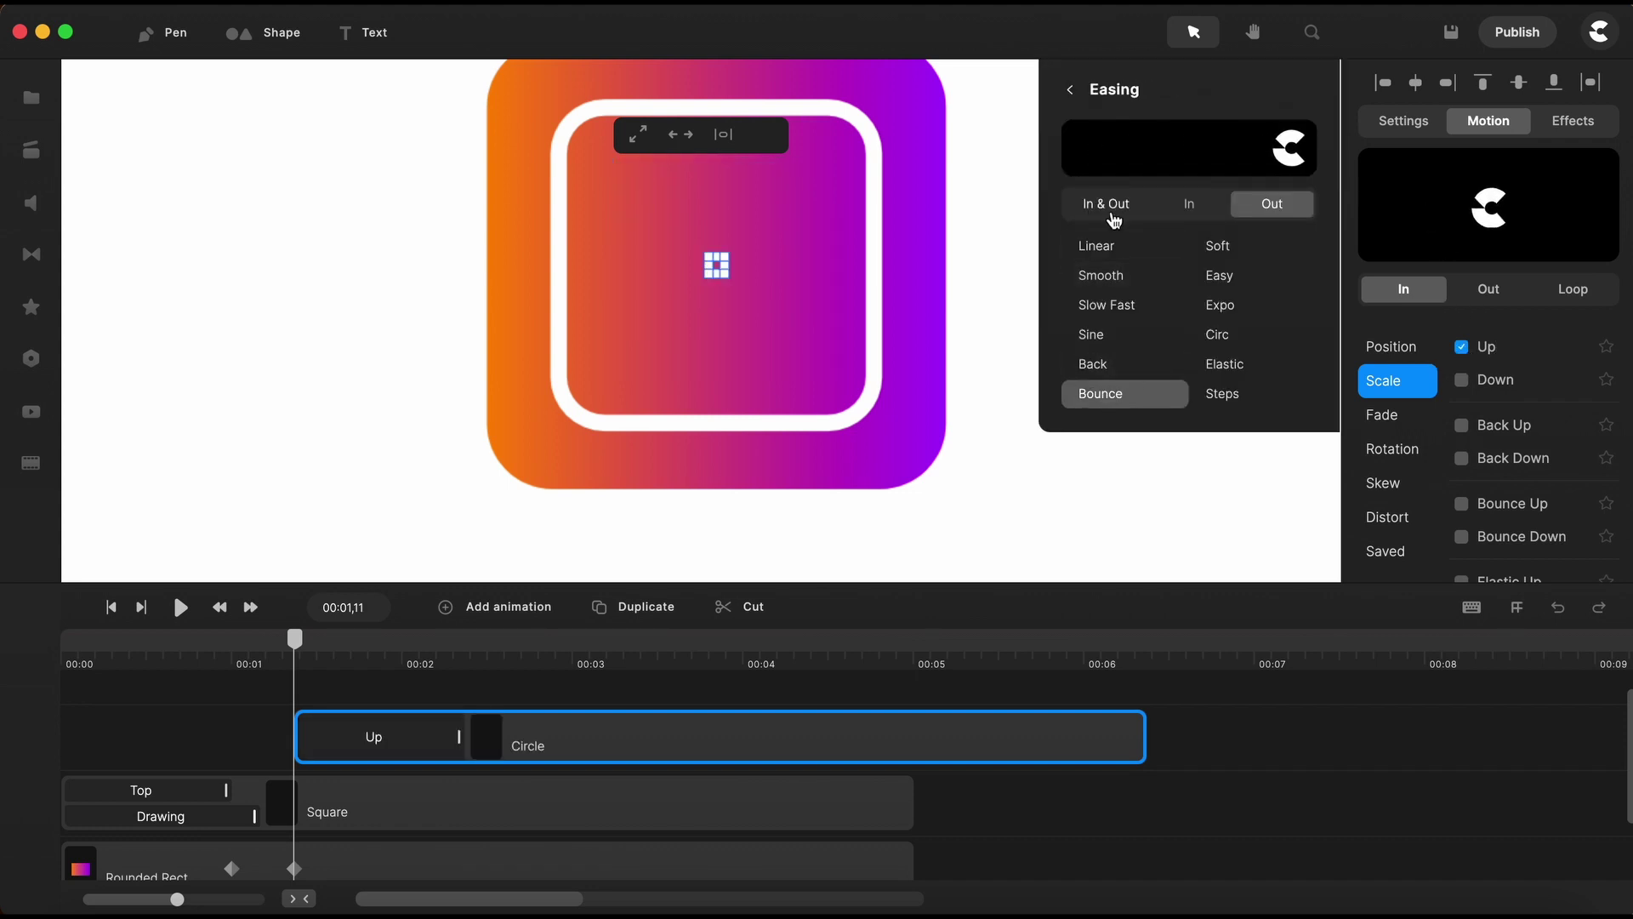
click(1099, 204)
Add a circle, shrink it to a small dot at the icon's upper right, and fill it white
click(480, 586)
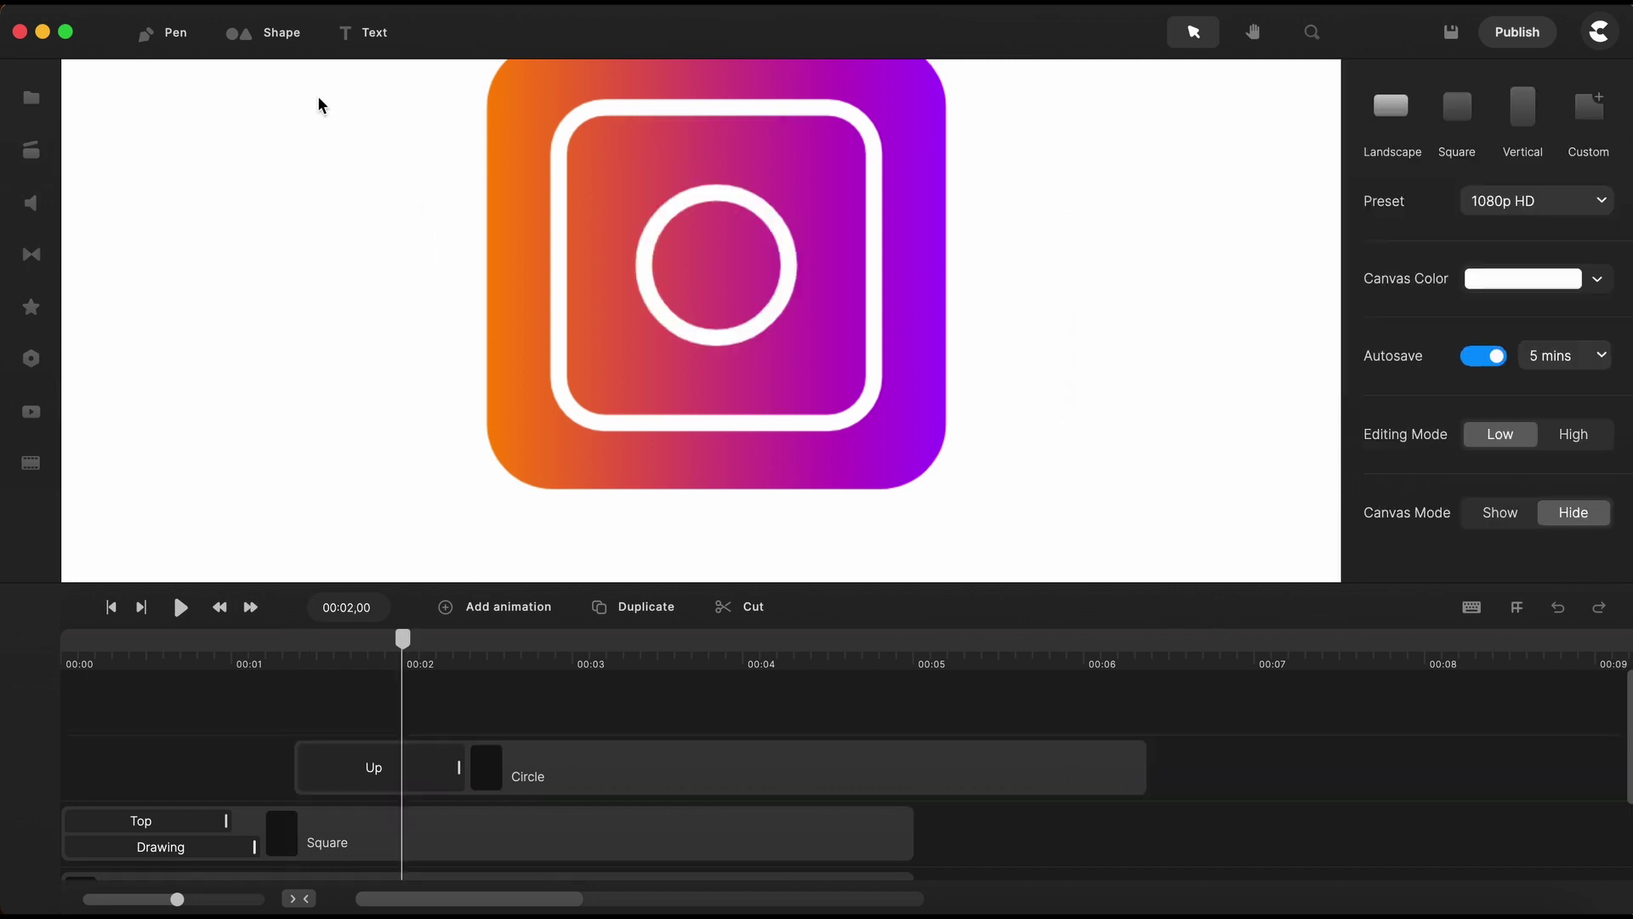
click(228, 34)
click(350, 156)
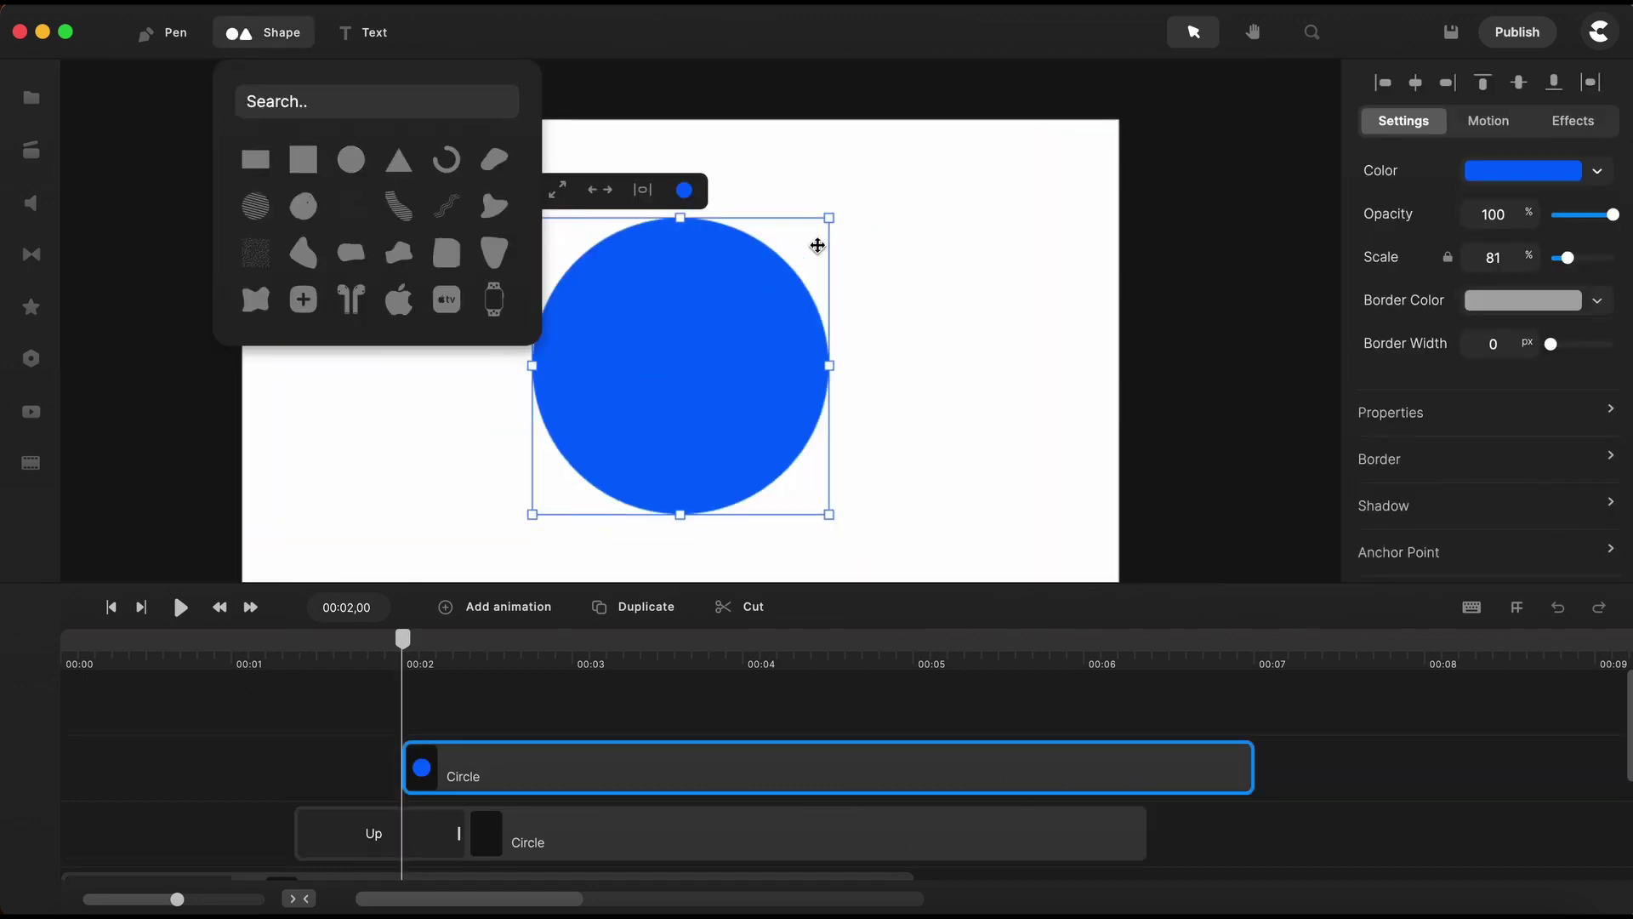
drag(823, 228, 685, 363)
scroll(692, 349, up, 5)
drag(855, 198, 731, 327)
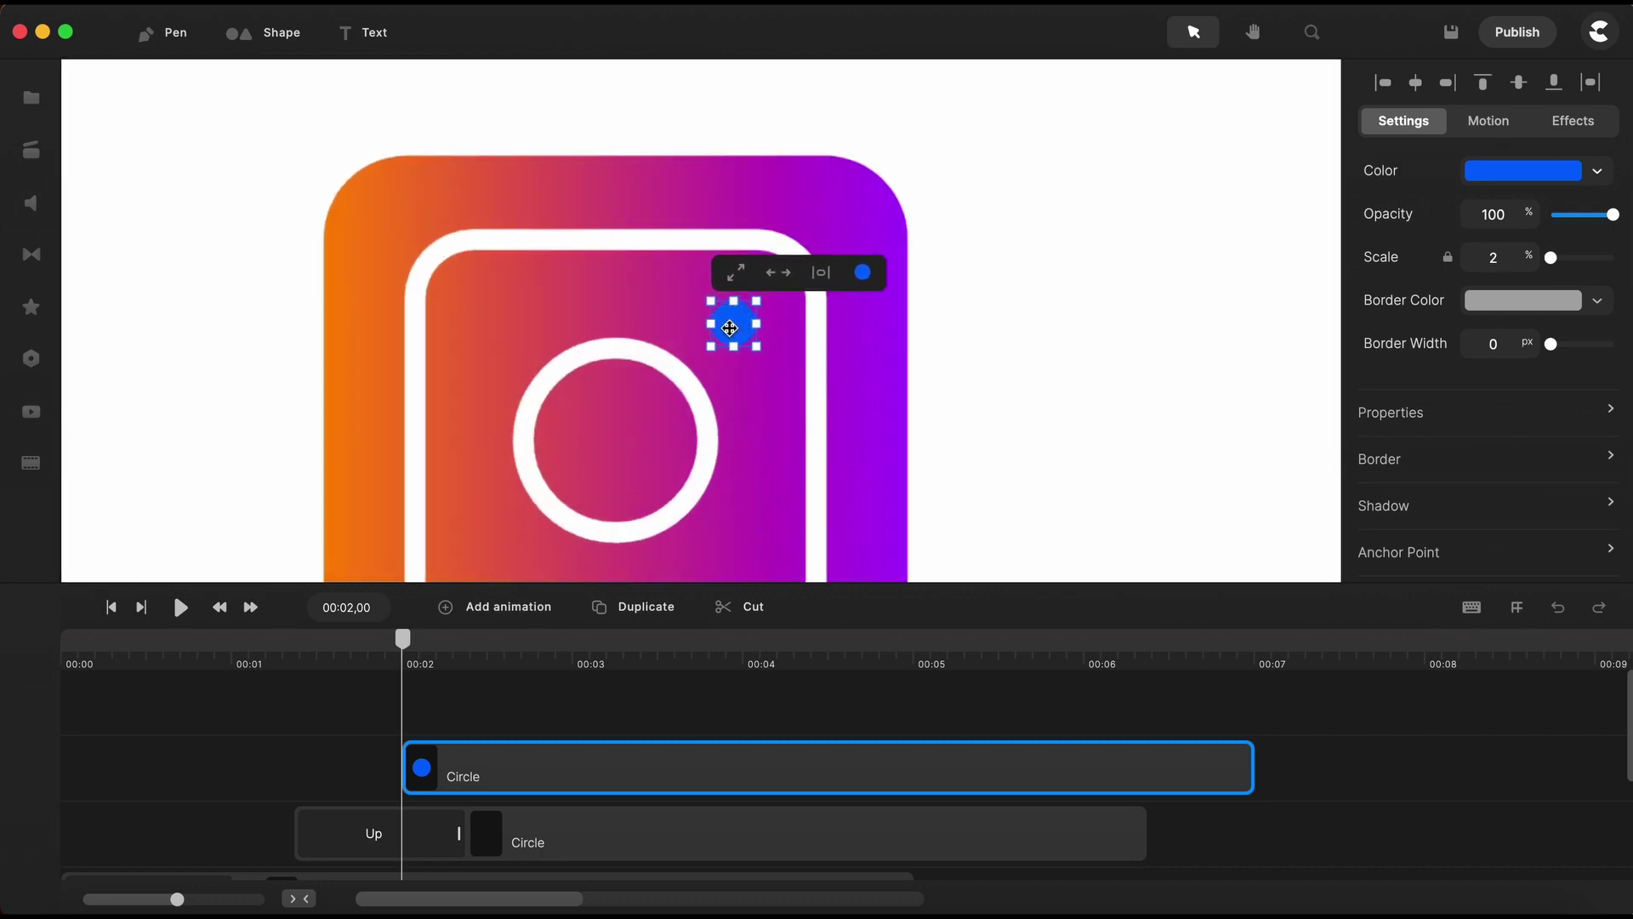
scroll(730, 323, up, 2)
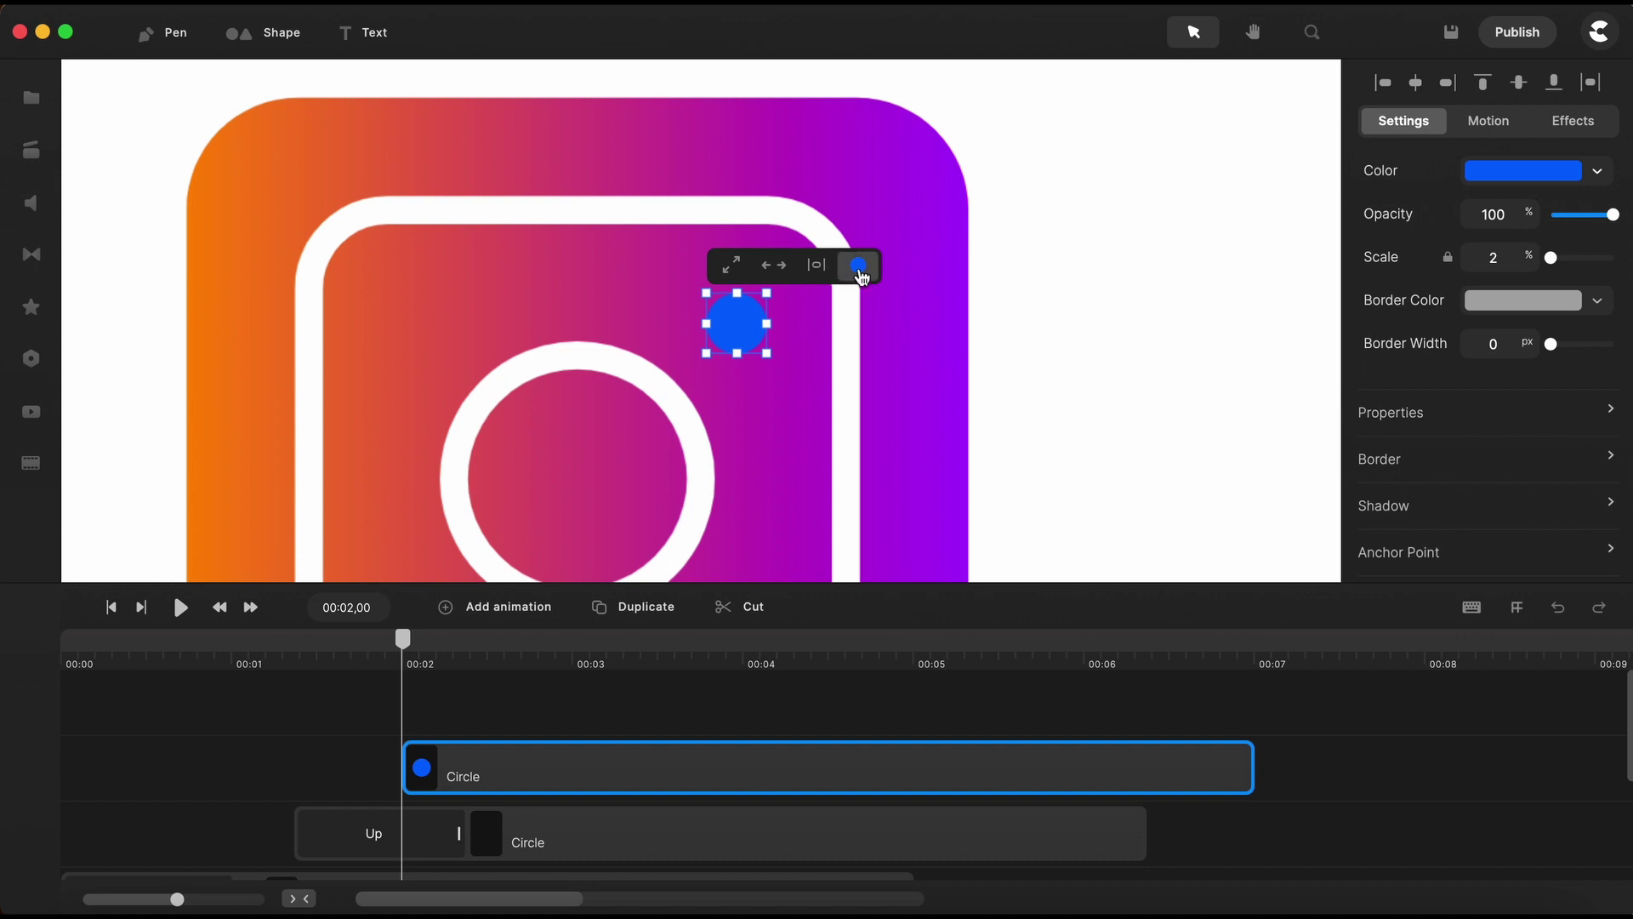
click(858, 265)
drag(1144, 161, 1097, 122)
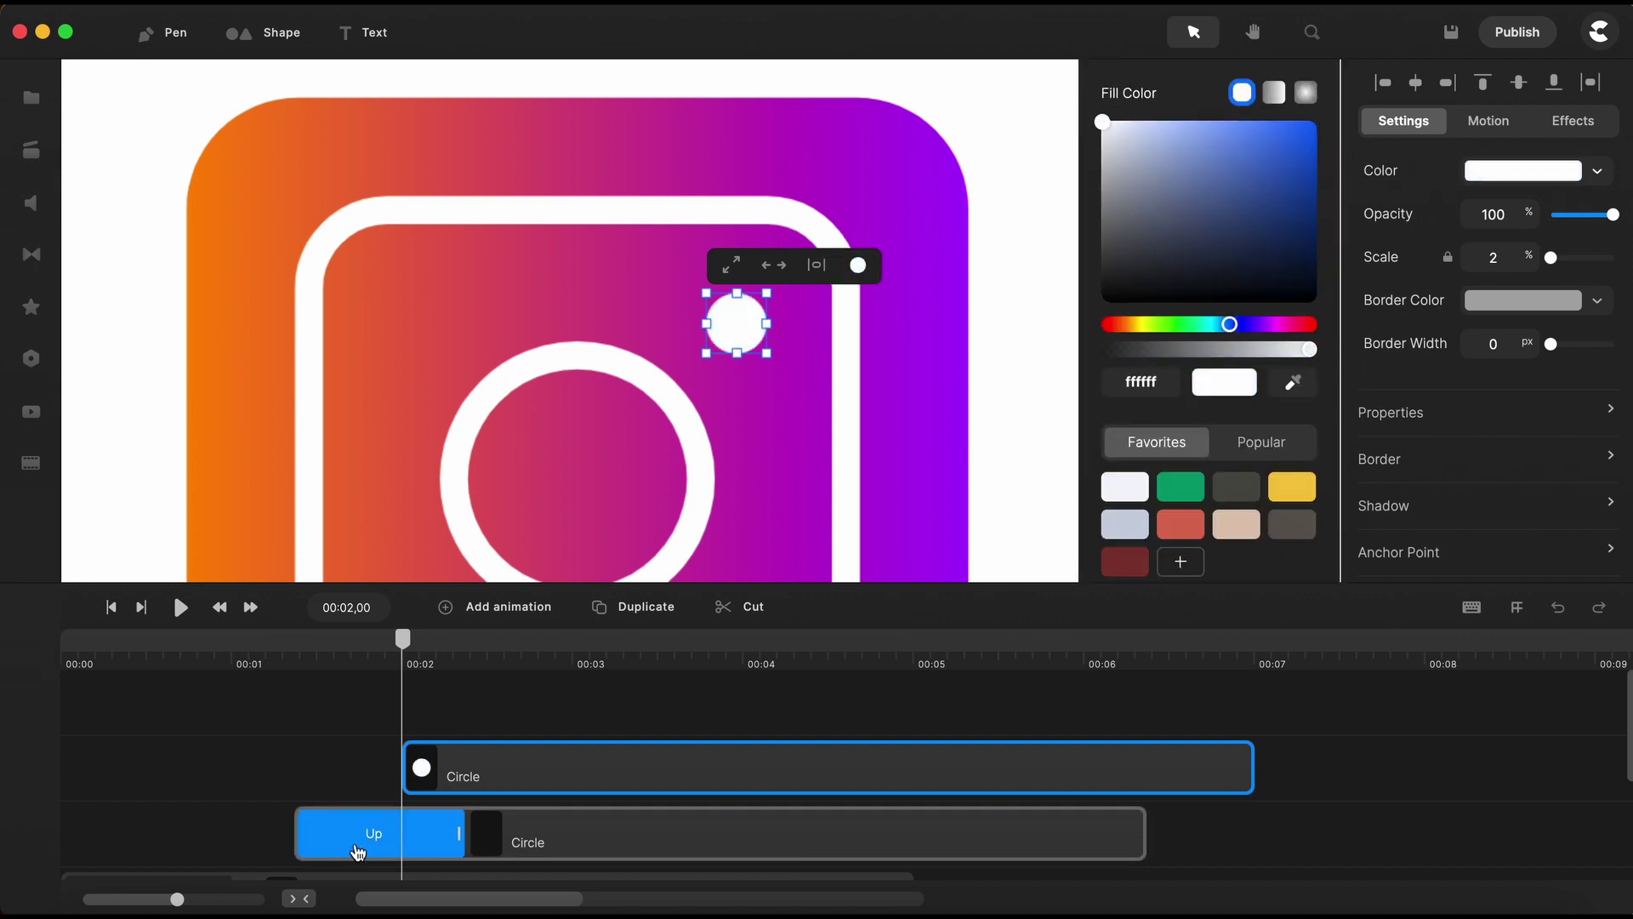
Copy the ring's Up scale animation and paste it onto the dot's Circle track
scroll(359, 855, down, 2)
click(368, 788)
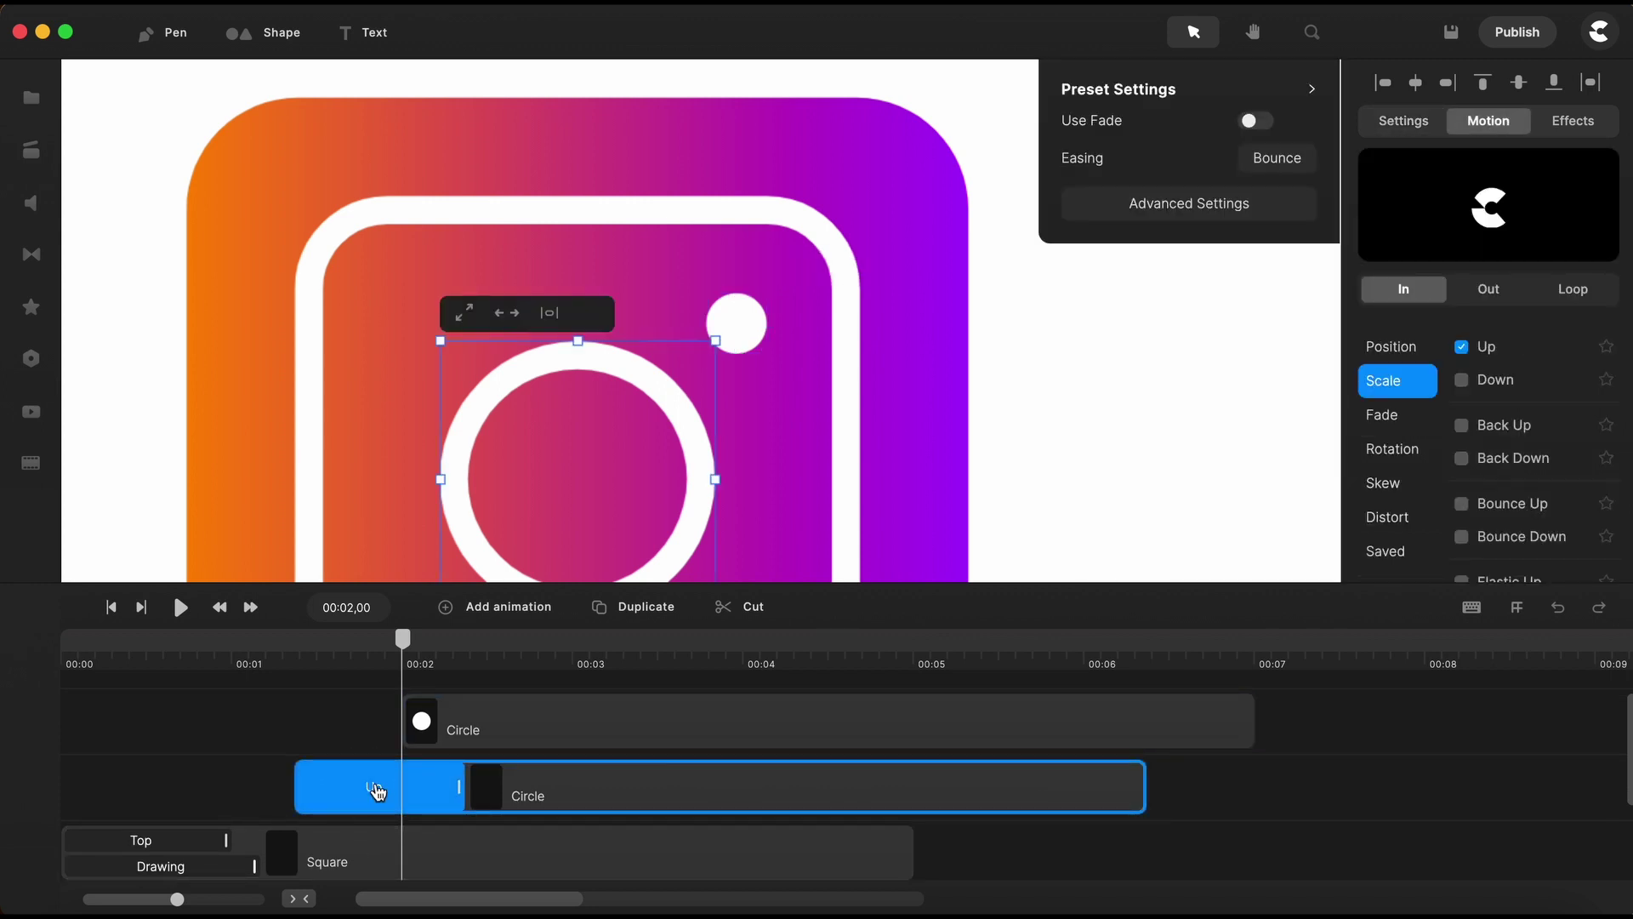
click(472, 734)
key(super+v)
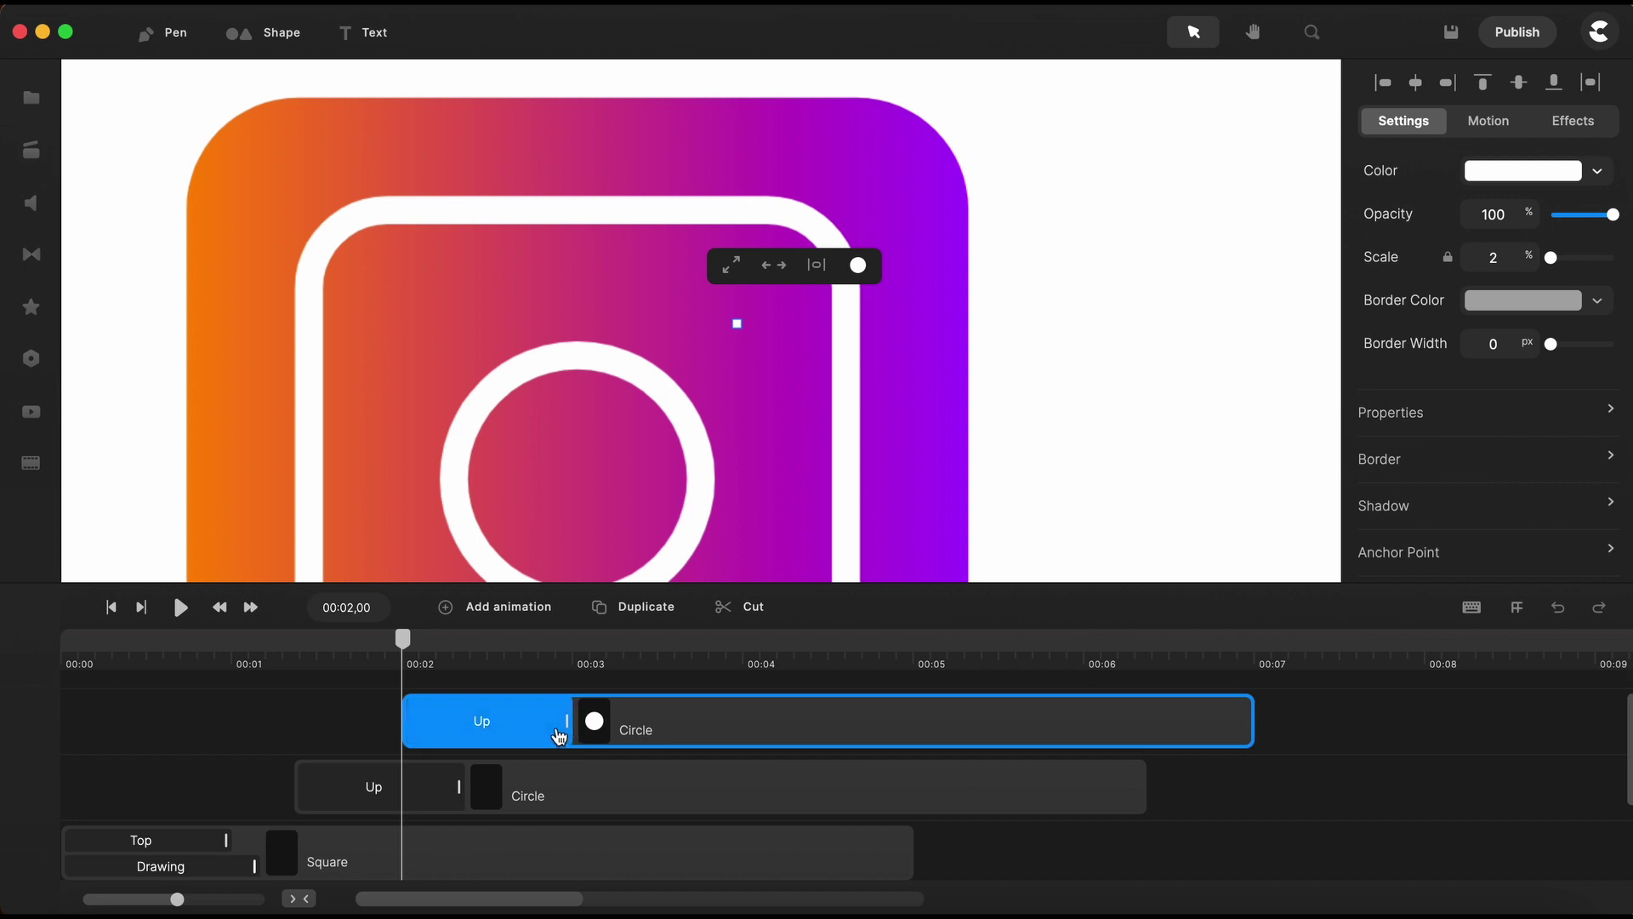
Shorten the ring's and dot's Up animations and shift the dot's clip slightly earlier
click(456, 788)
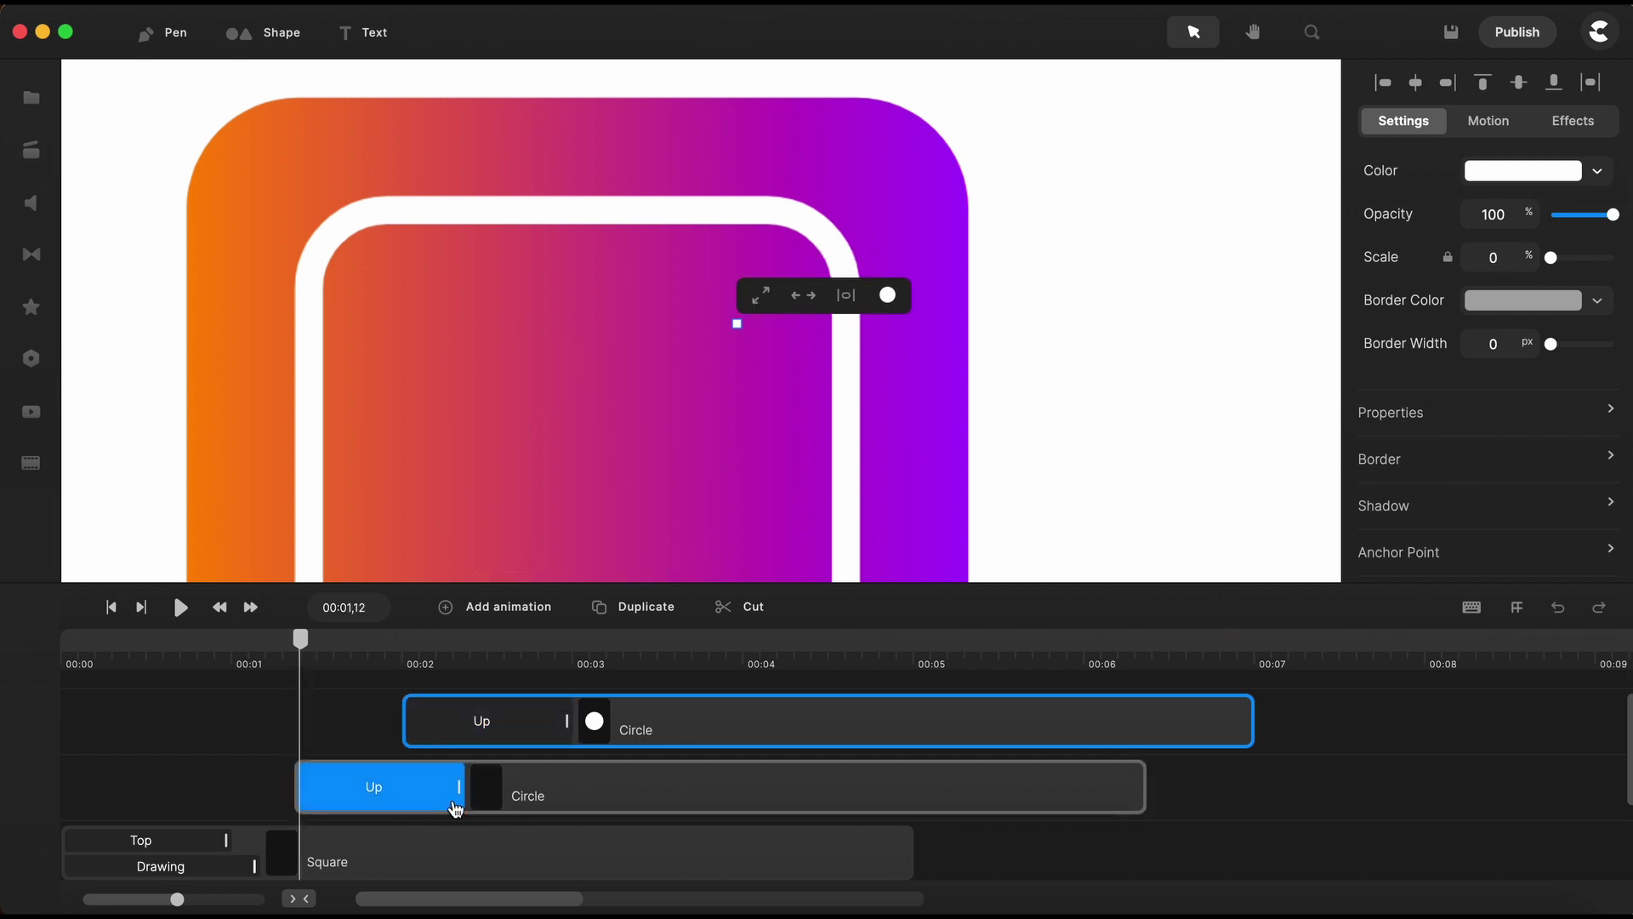
drag(455, 791, 423, 797)
click(541, 721)
drag(565, 722, 529, 729)
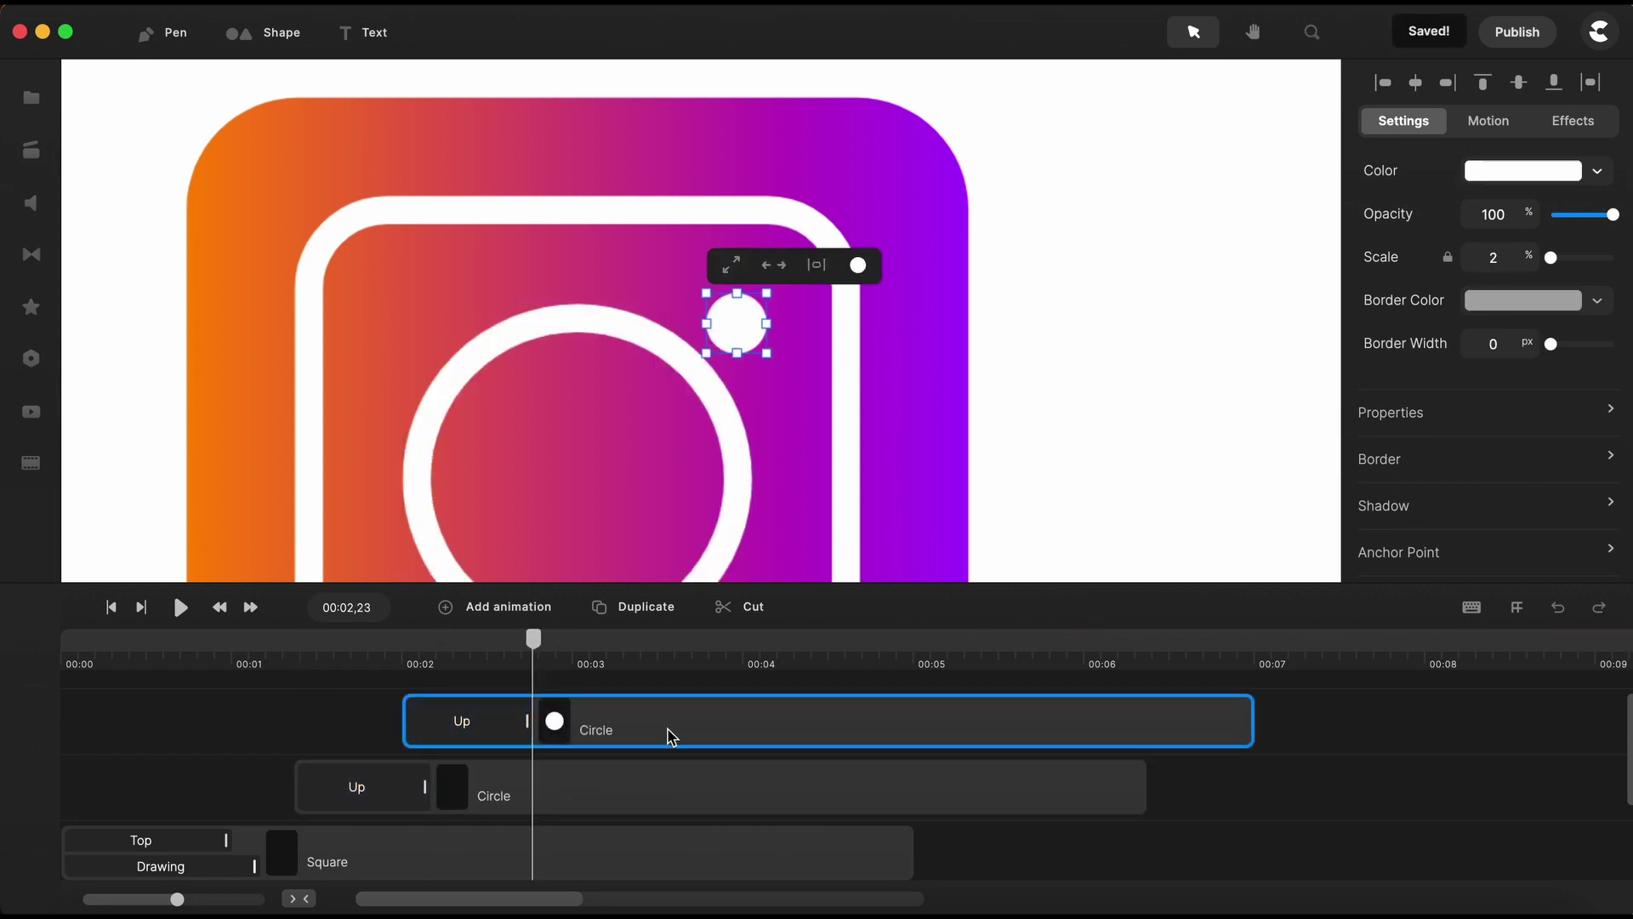
drag(678, 732, 643, 735)
Fit the canvas in view, enlarge the timeline, and select all the icon's layers
click(315, 689)
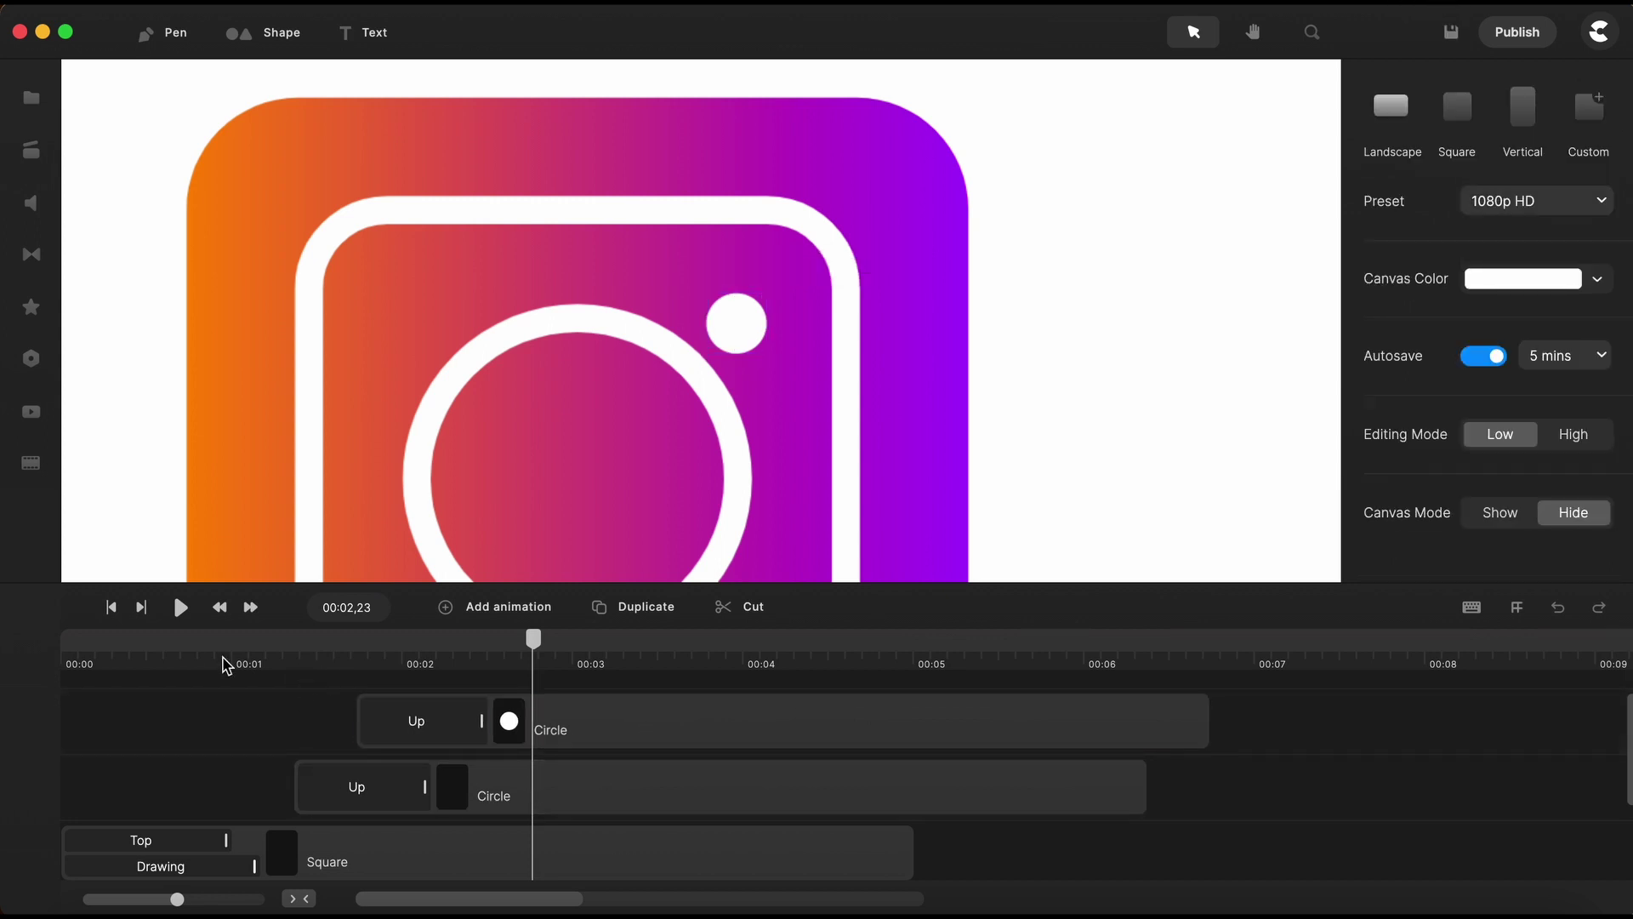
key(shift+1)
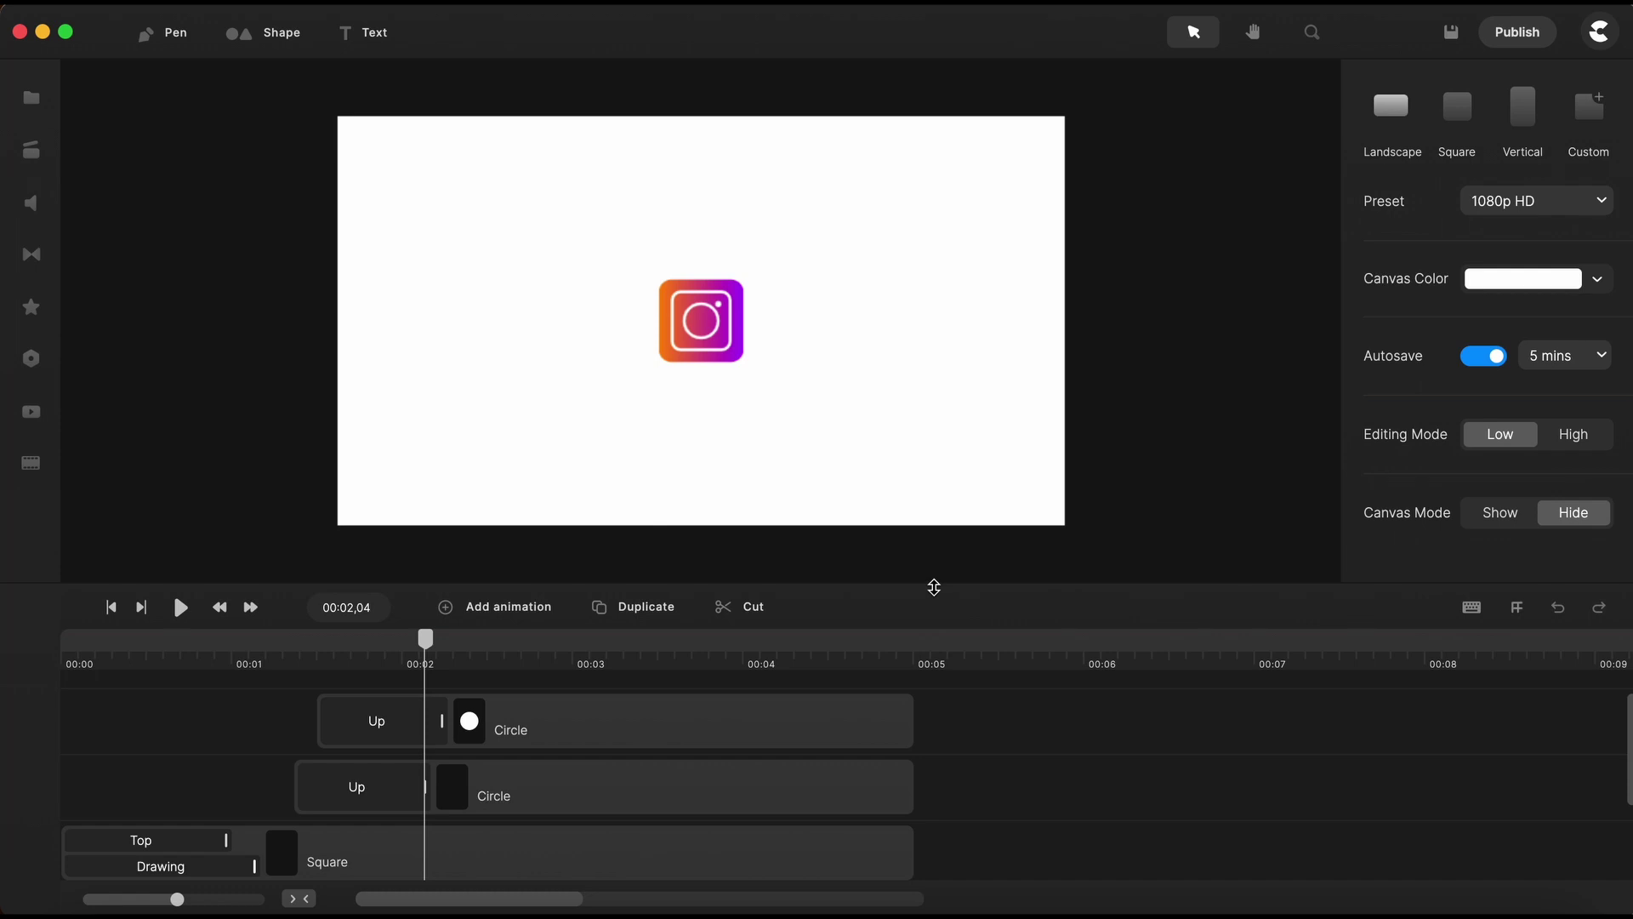
drag(934, 587, 933, 417)
drag(936, 553, 818, 818)
Group the icon's layers and add a Linear-eased Scale animation ending sooner
right_click(804, 782)
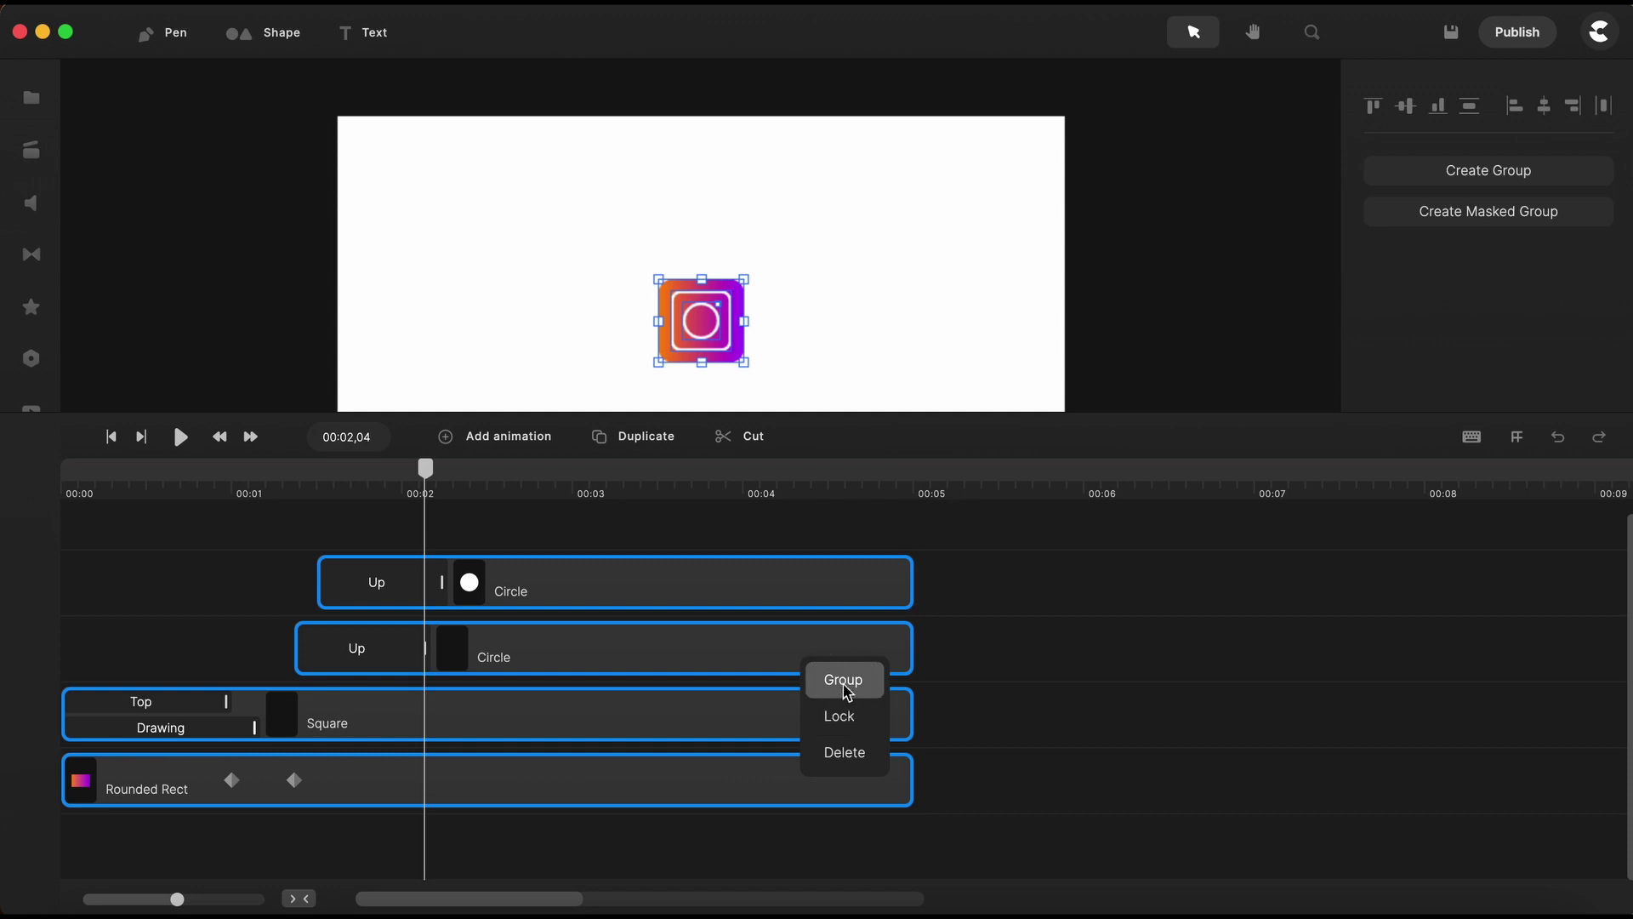
click(844, 685)
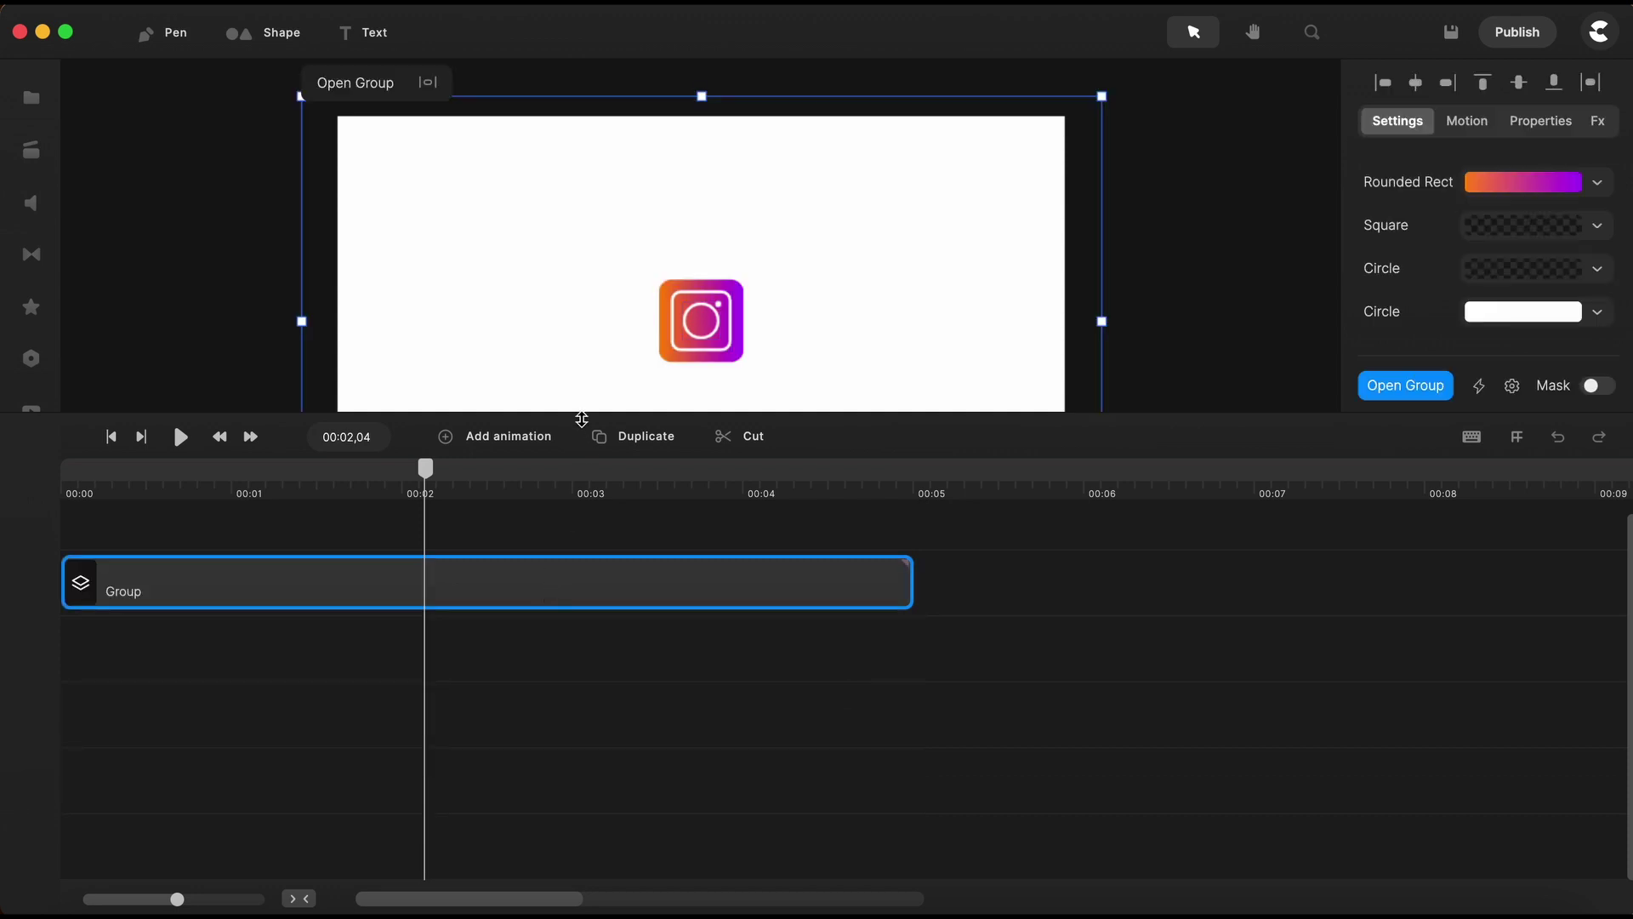
drag(578, 420, 577, 611)
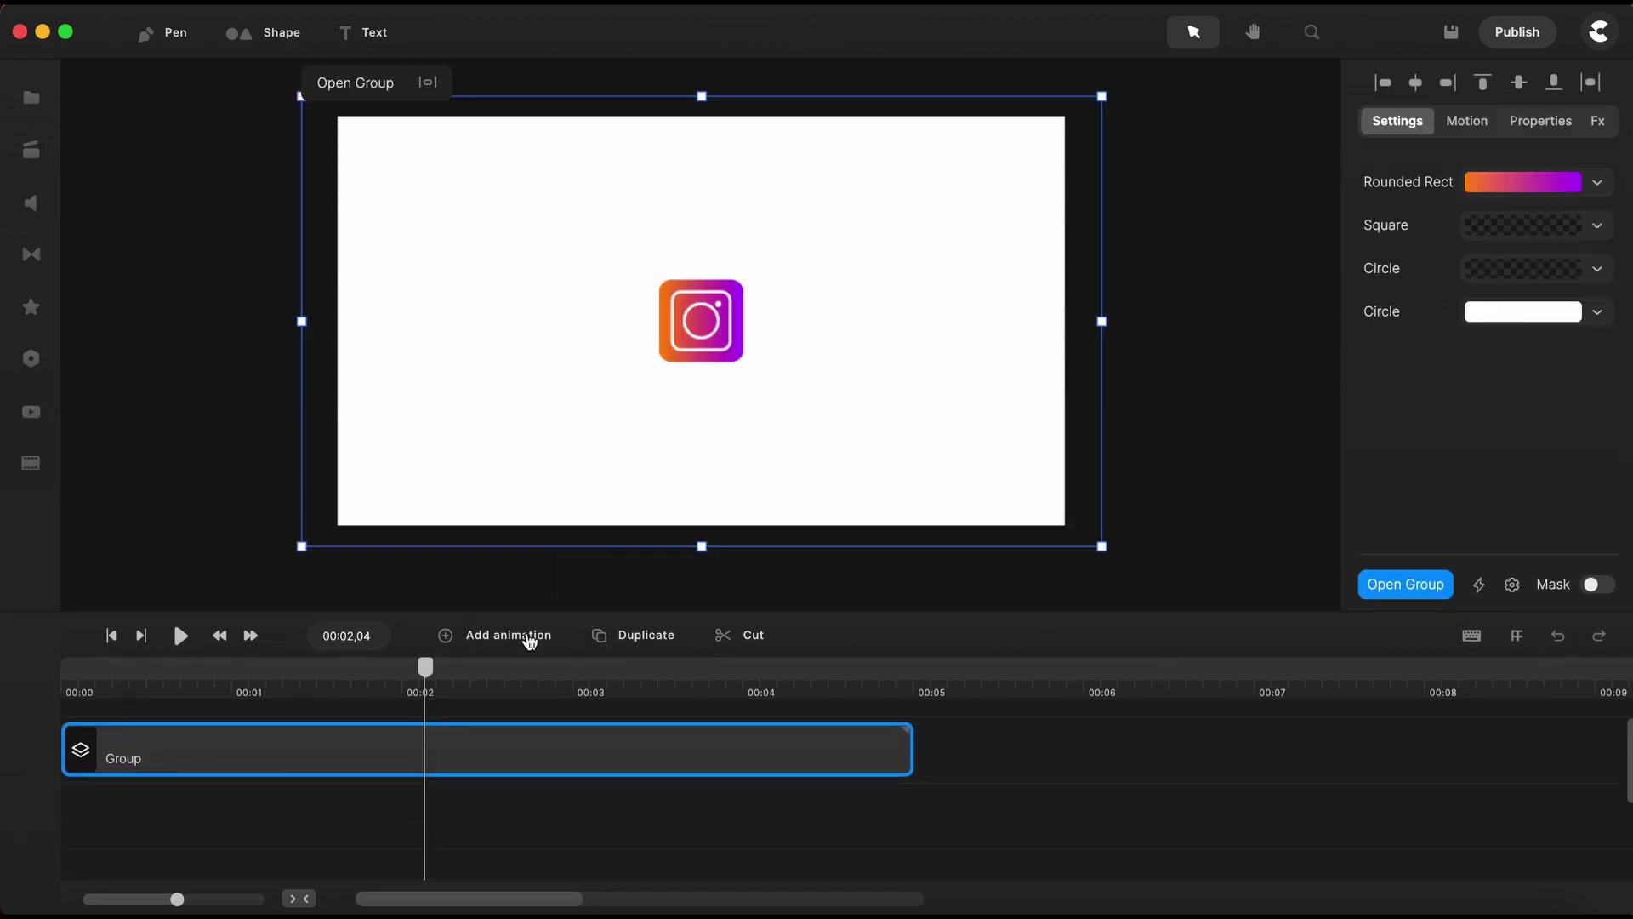
click(515, 638)
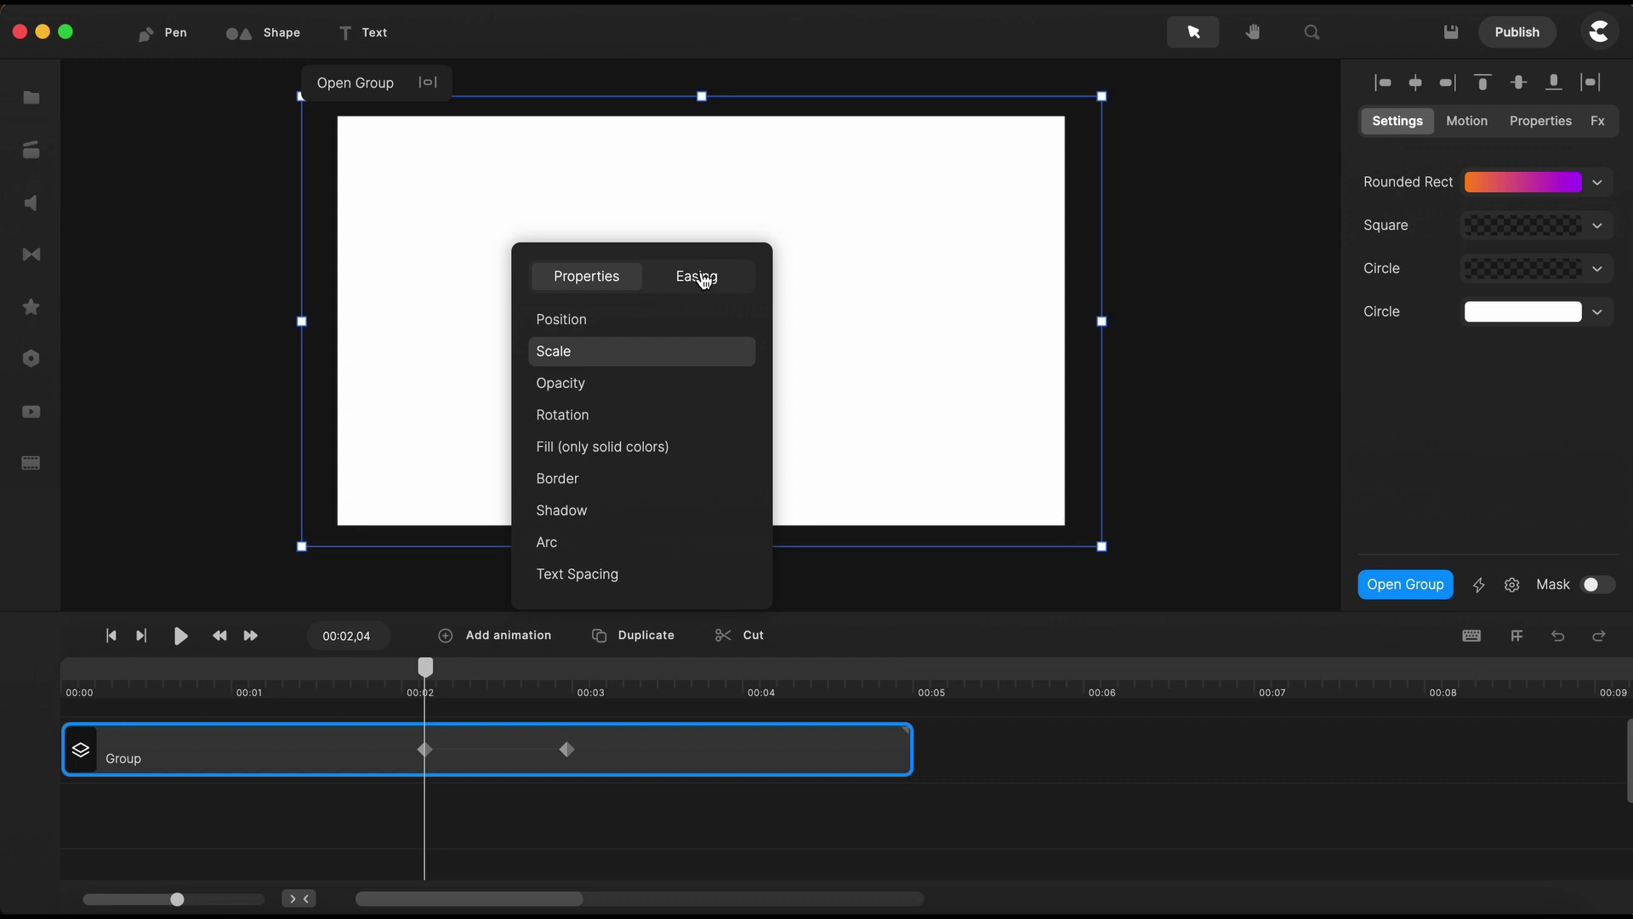
click(704, 280)
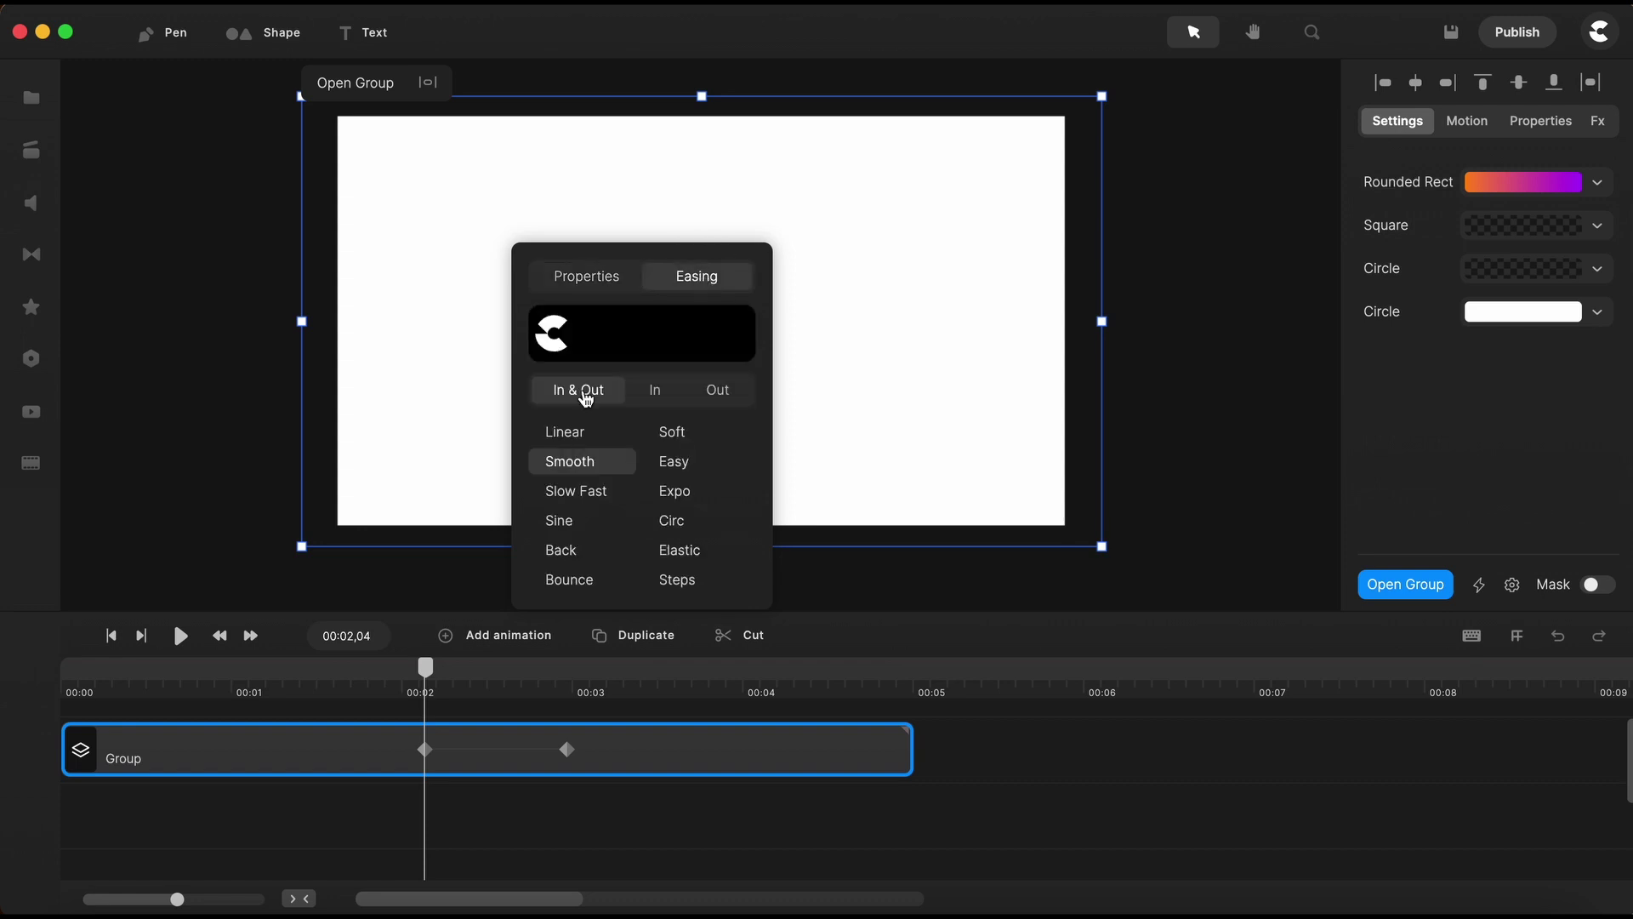
click(567, 437)
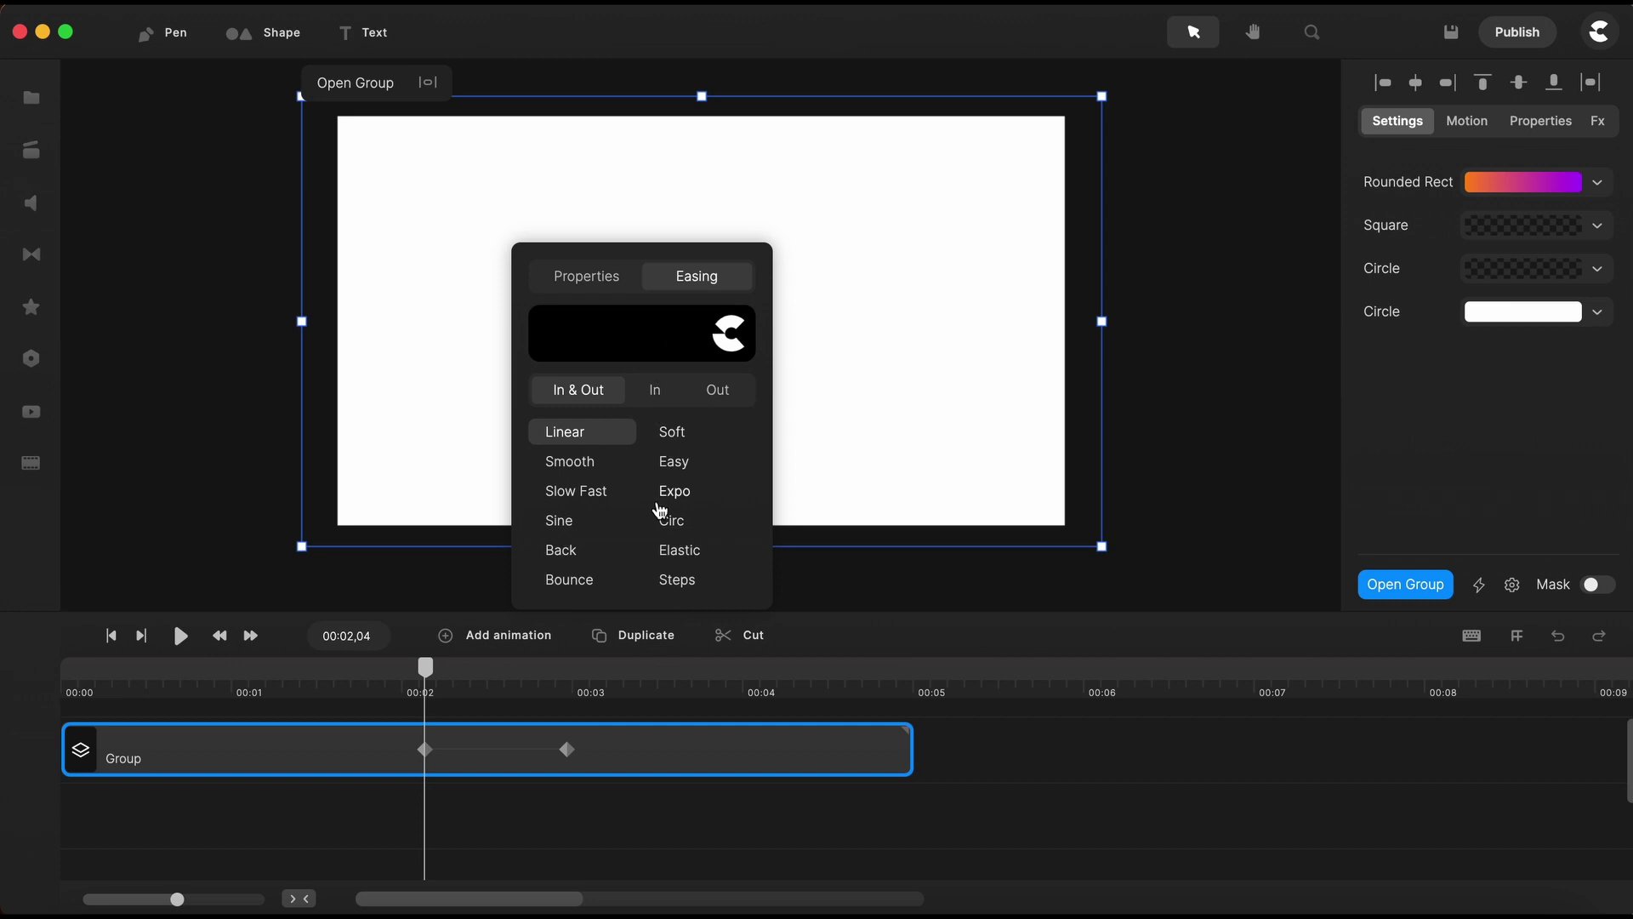
drag(565, 749, 487, 749)
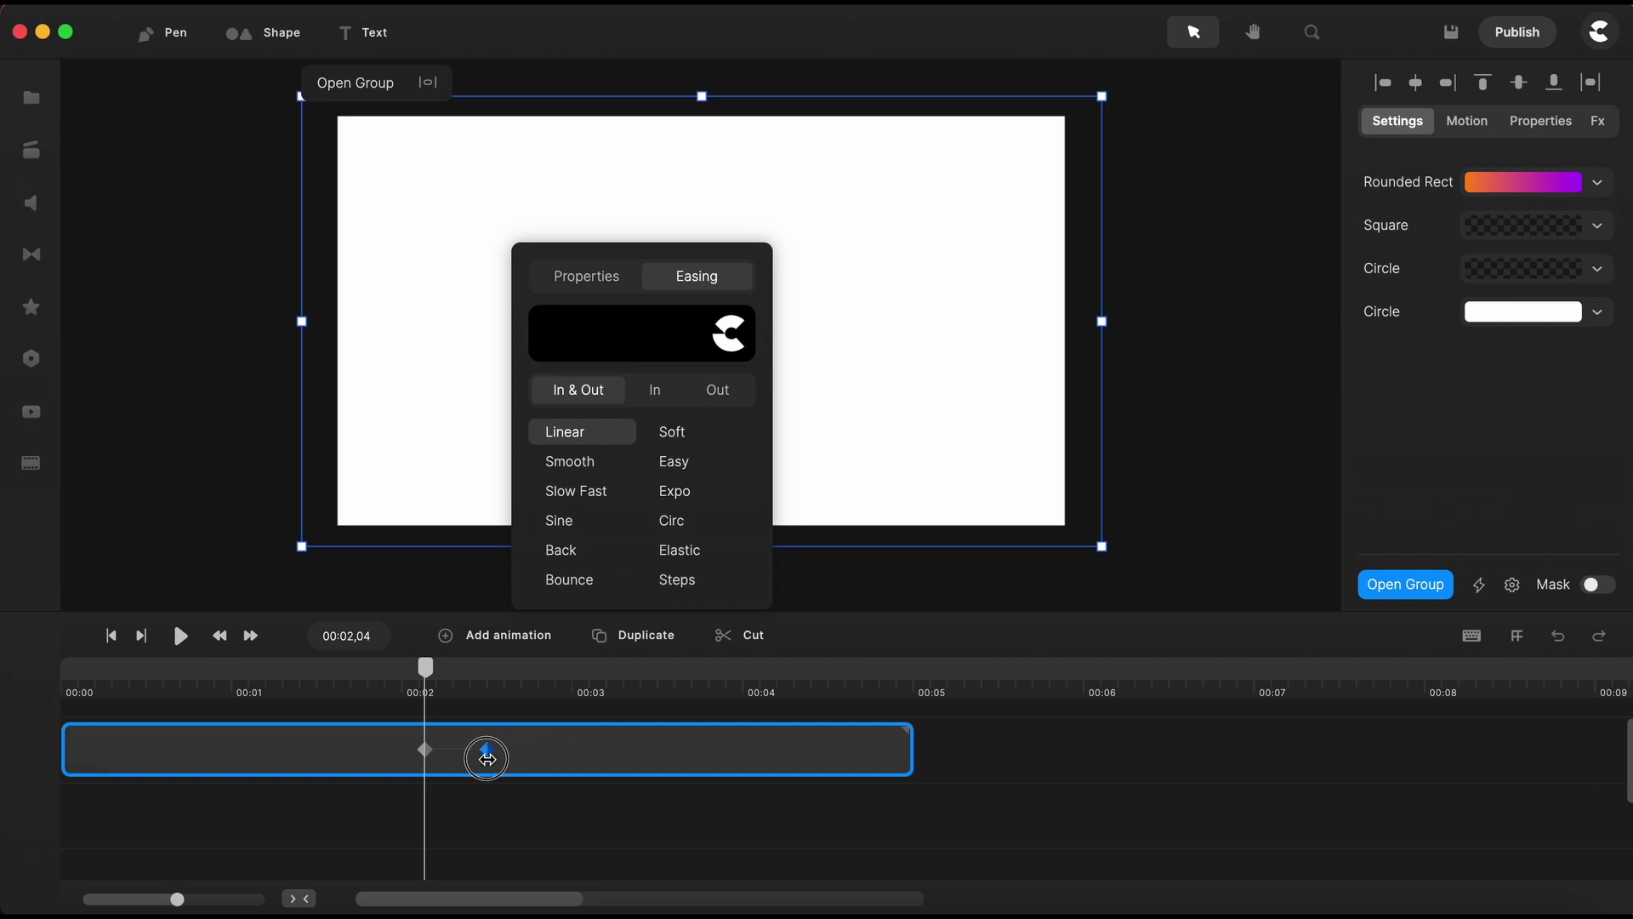
click(961, 733)
Scale the icon group down slightly using its corner handles
click(589, 723)
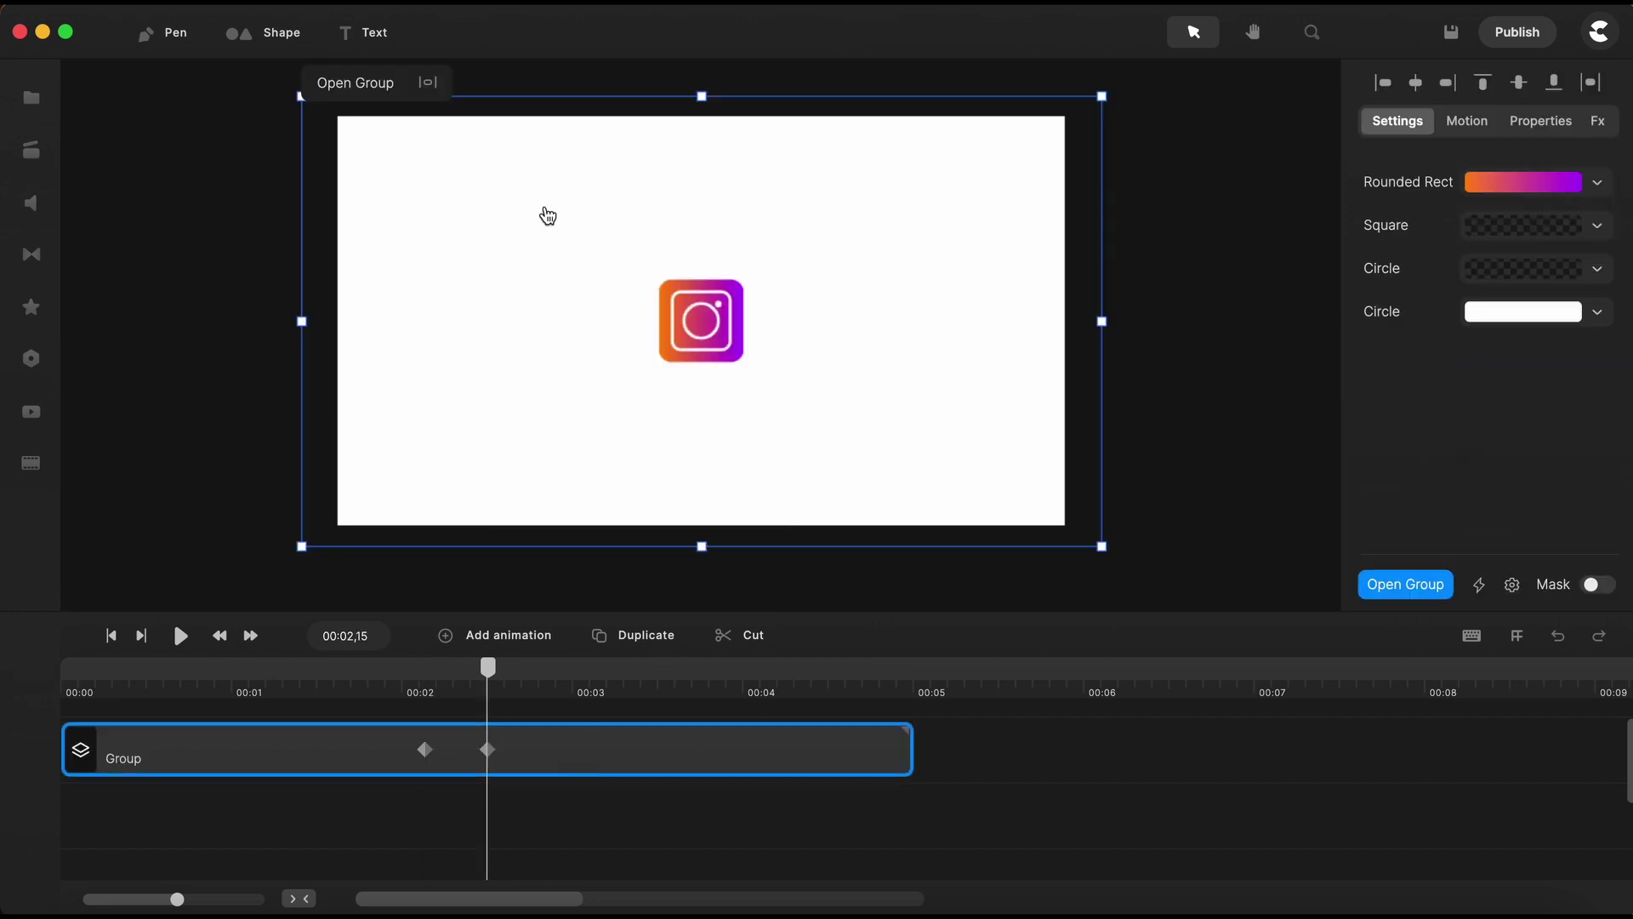
drag(313, 521, 339, 492)
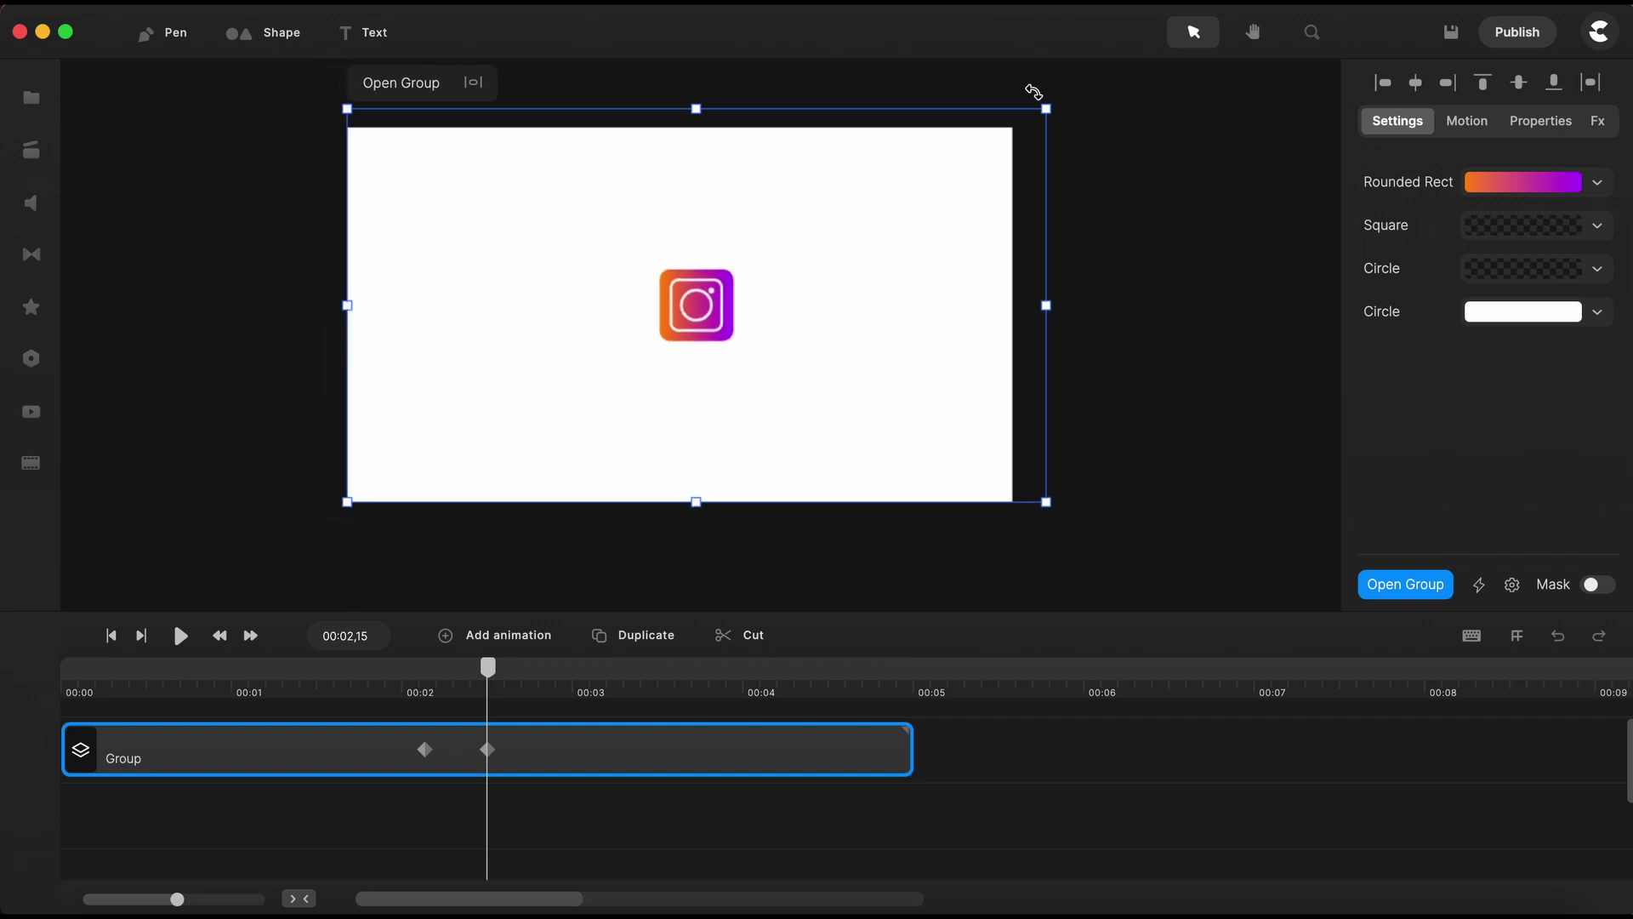
drag(1034, 99, 992, 133)
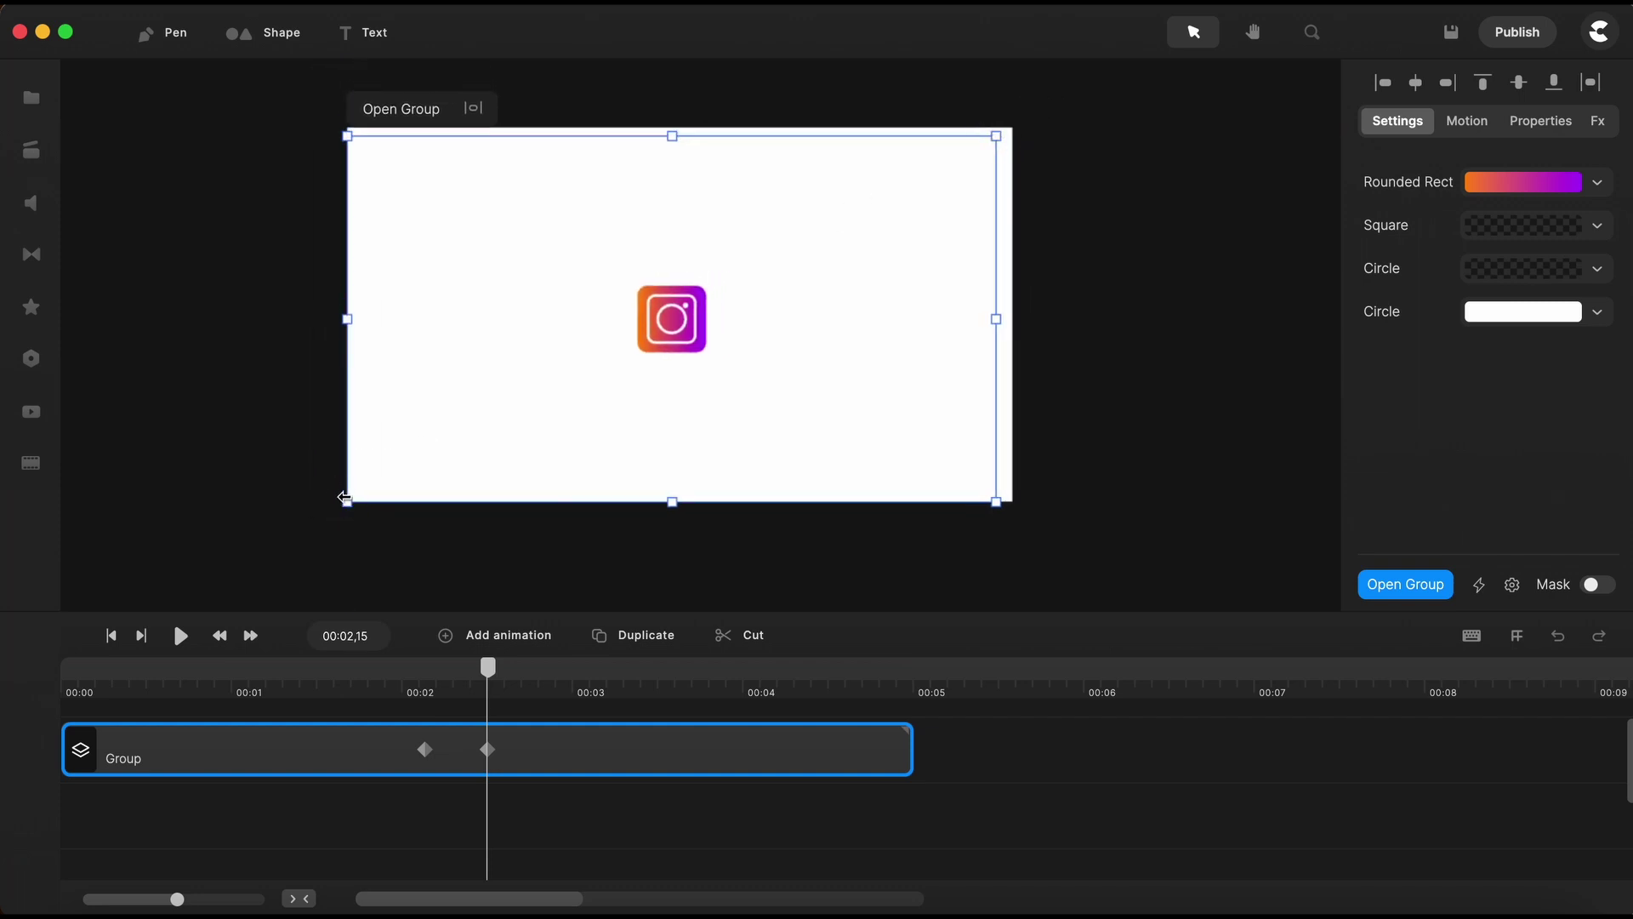
drag(343, 502, 361, 493)
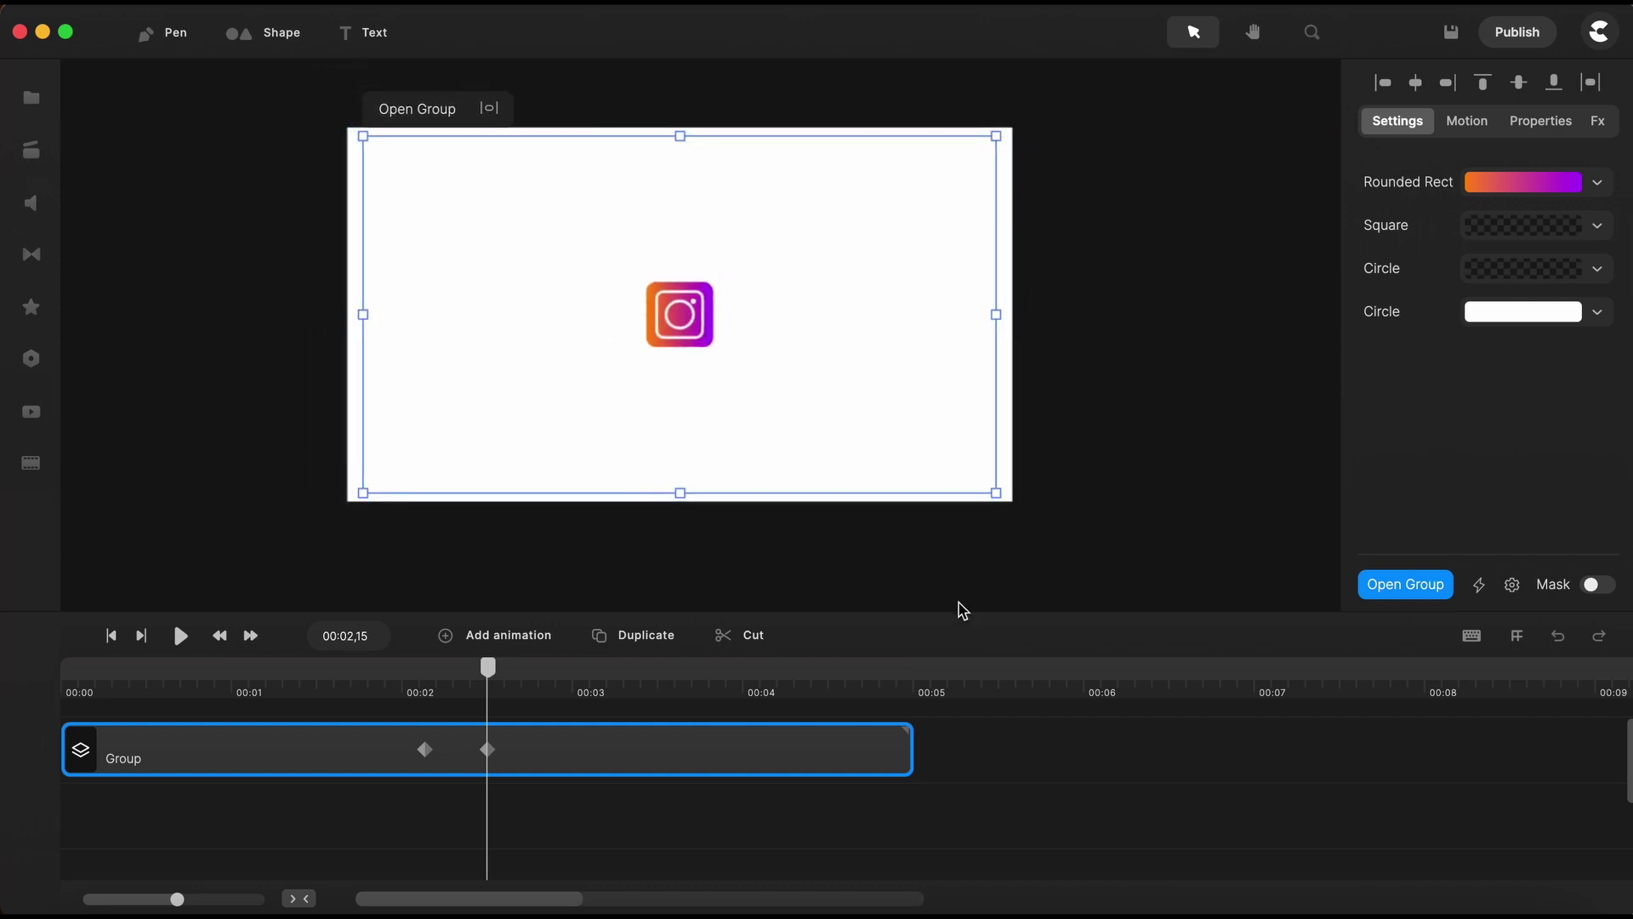
Add an Expo-eased animation to the group and move its third keyframe earlier, near 2.8 s
click(1025, 713)
drag(387, 676, 489, 676)
click(536, 742)
click(526, 638)
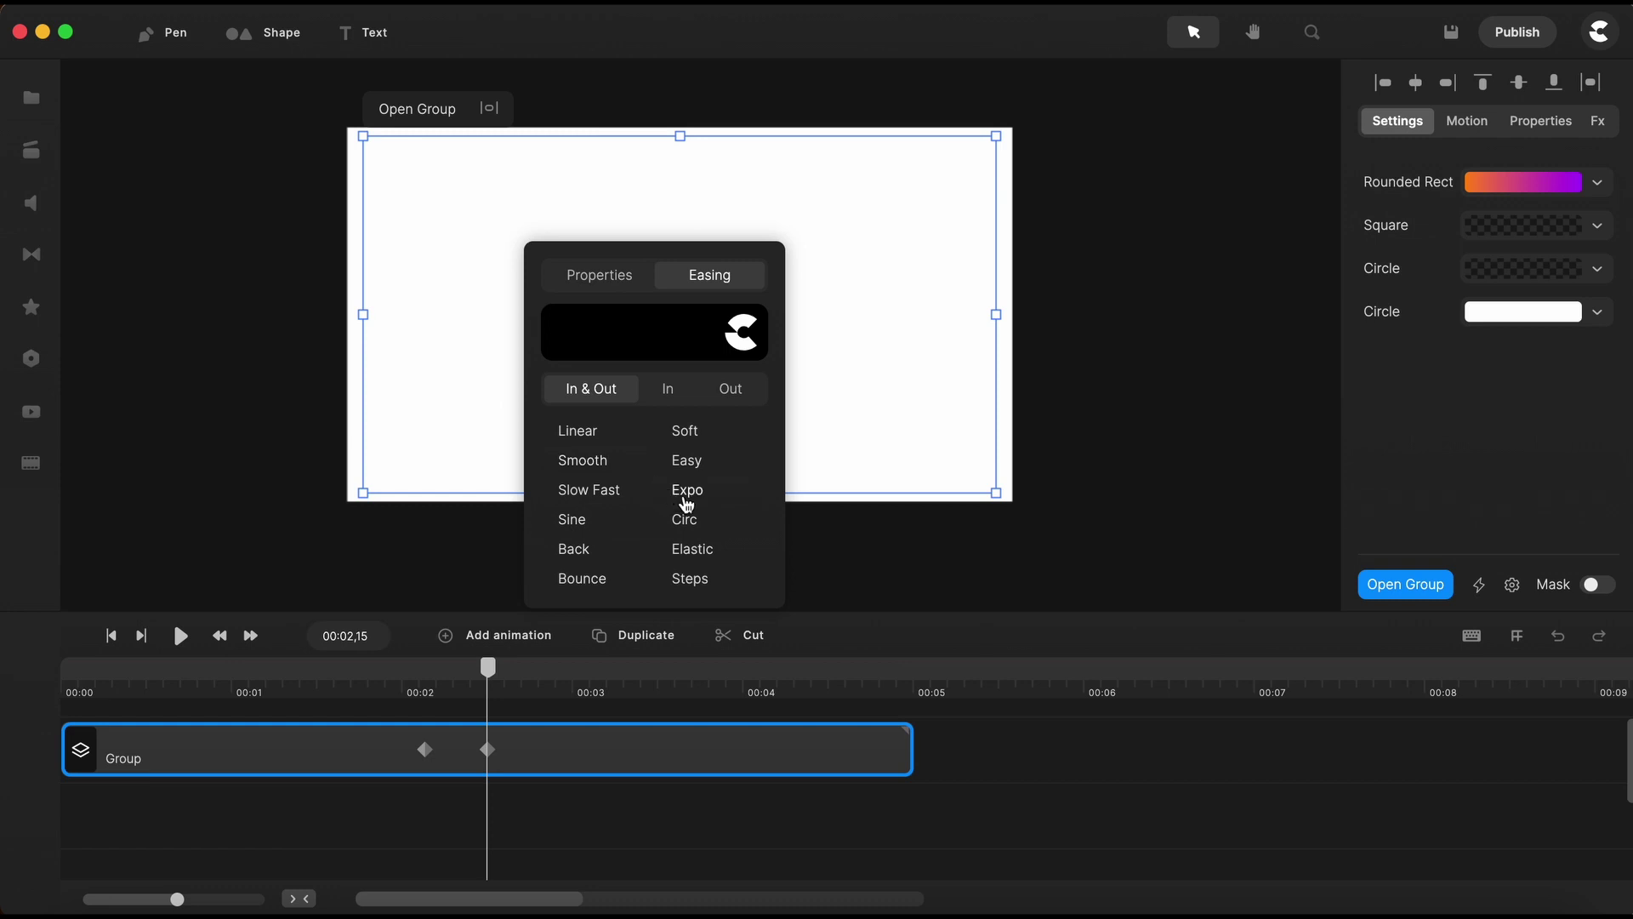
click(687, 500)
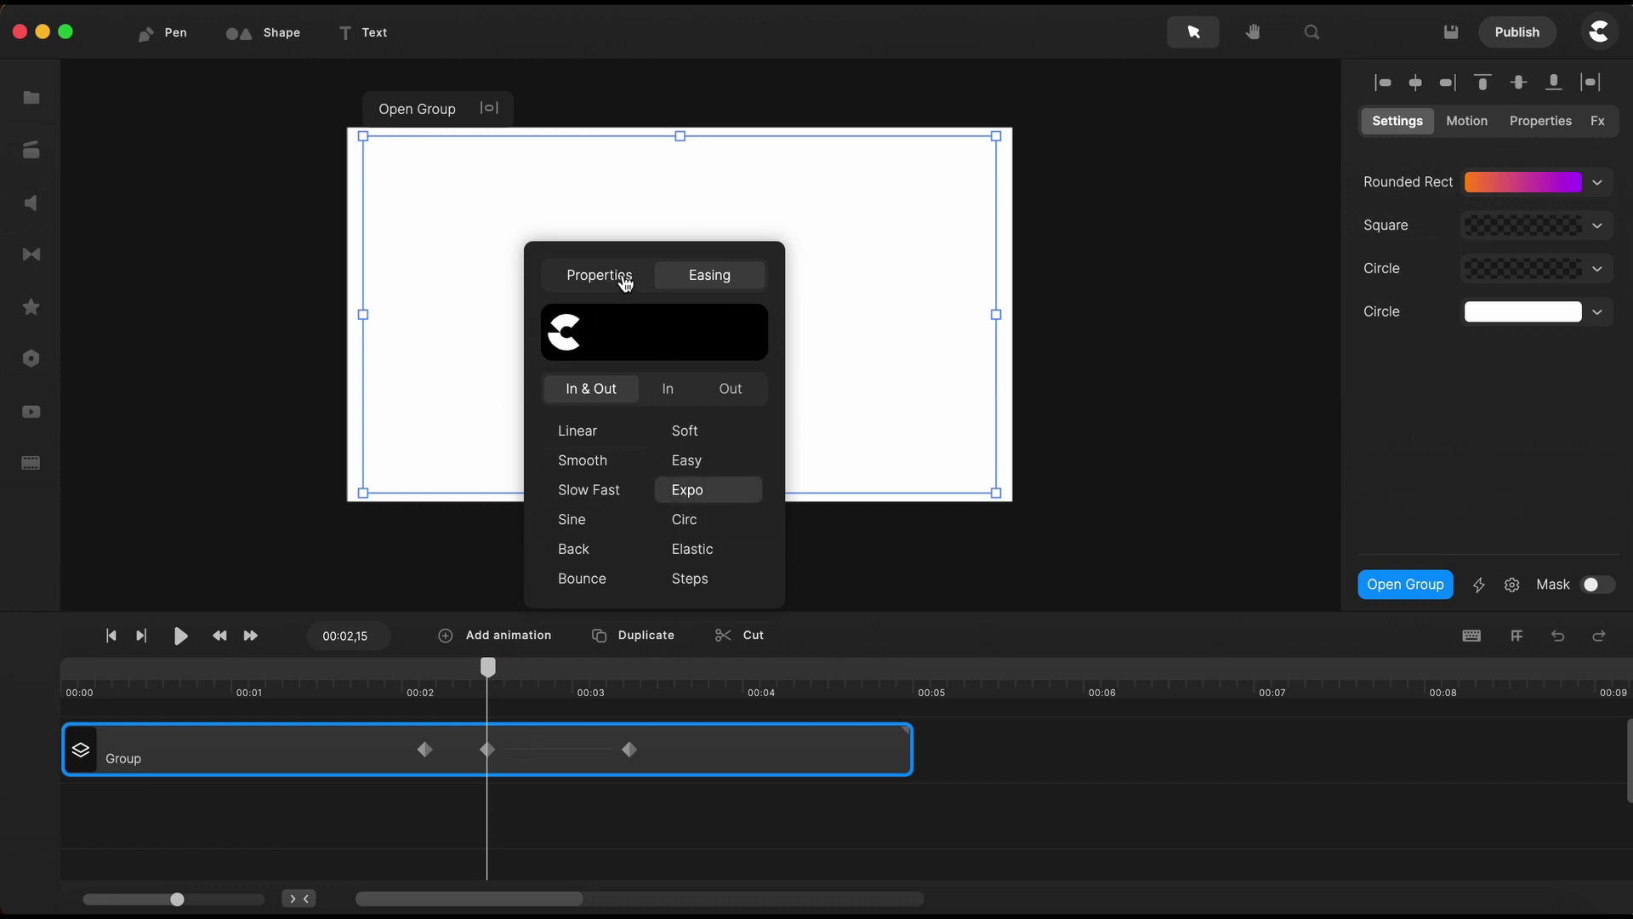
click(623, 281)
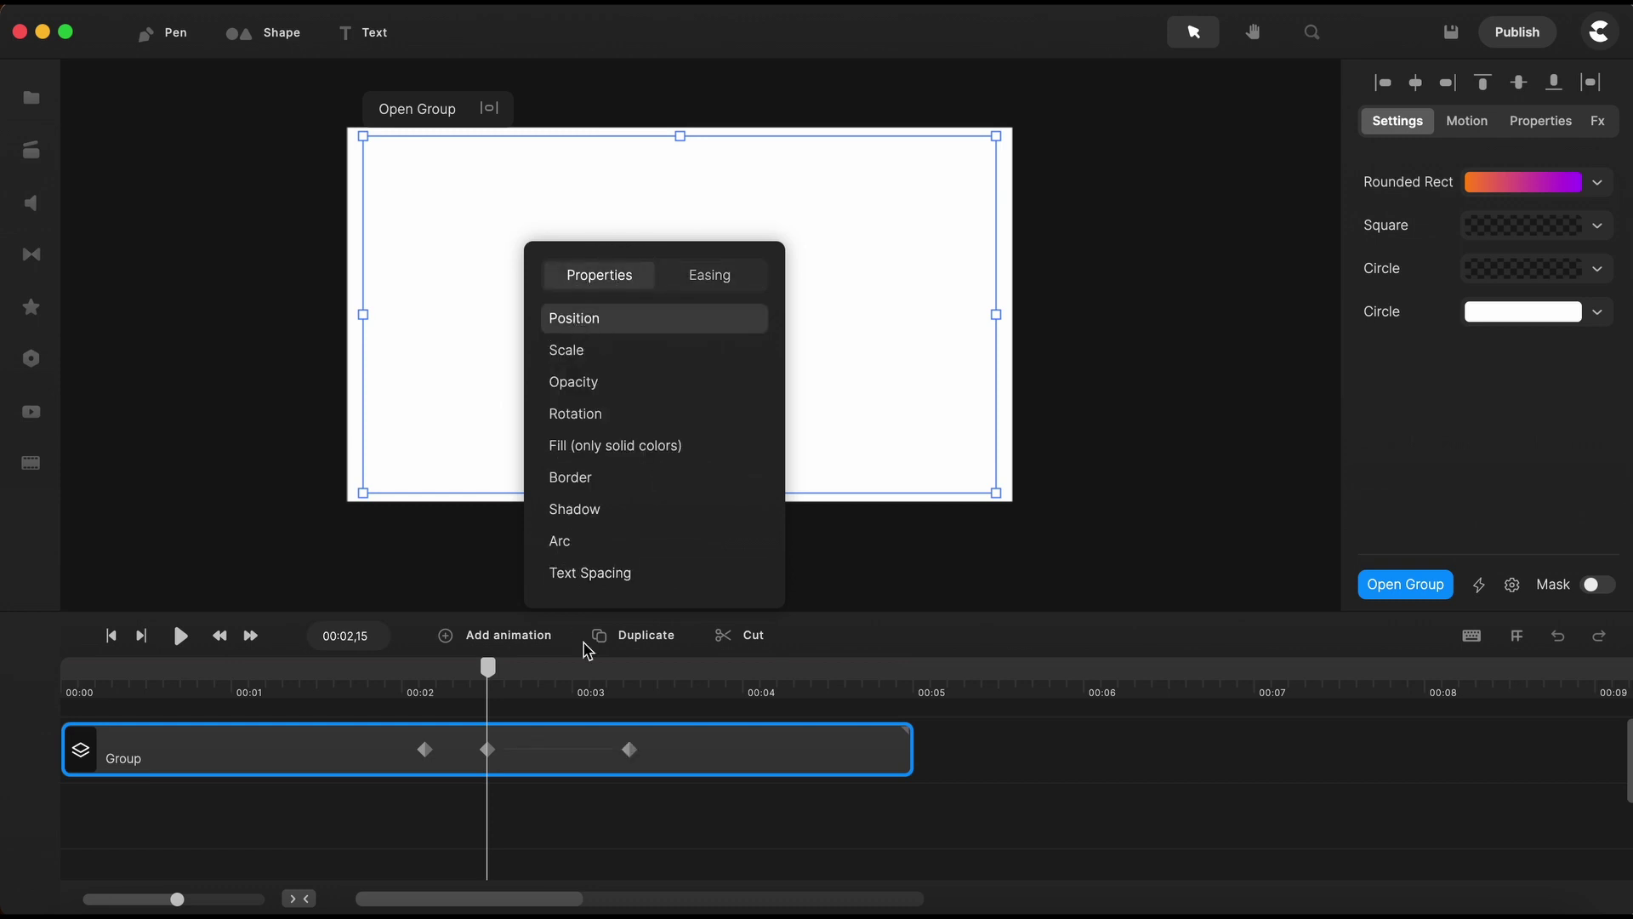
drag(630, 752, 549, 759)
click(721, 687)
click(602, 763)
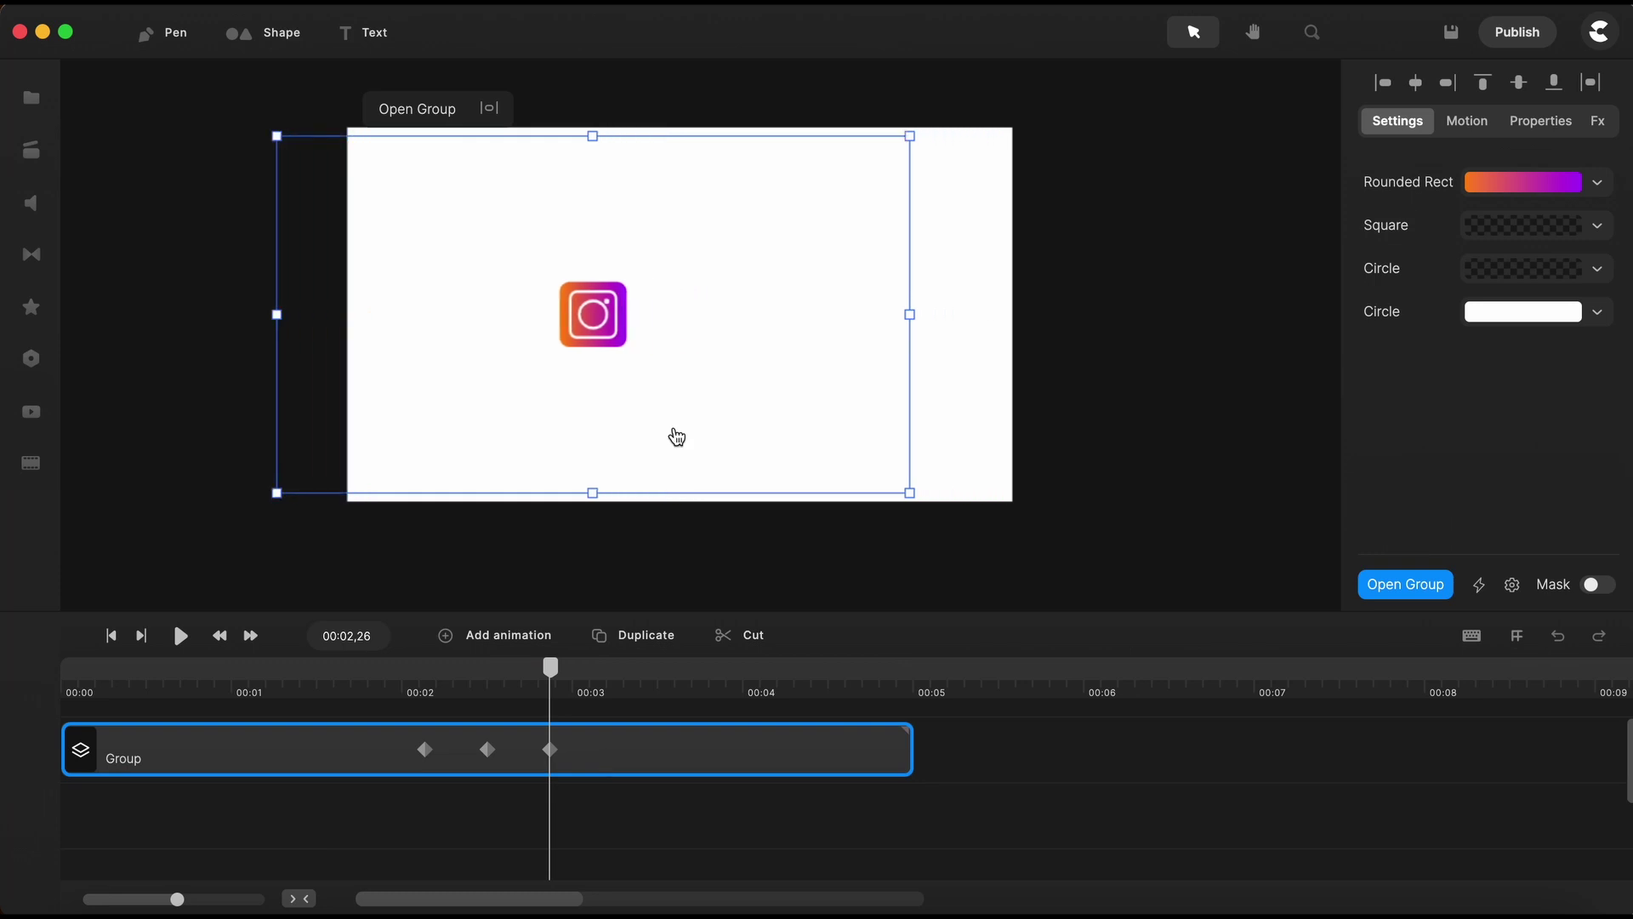
Play the icon animation back from the start
click(1030, 720)
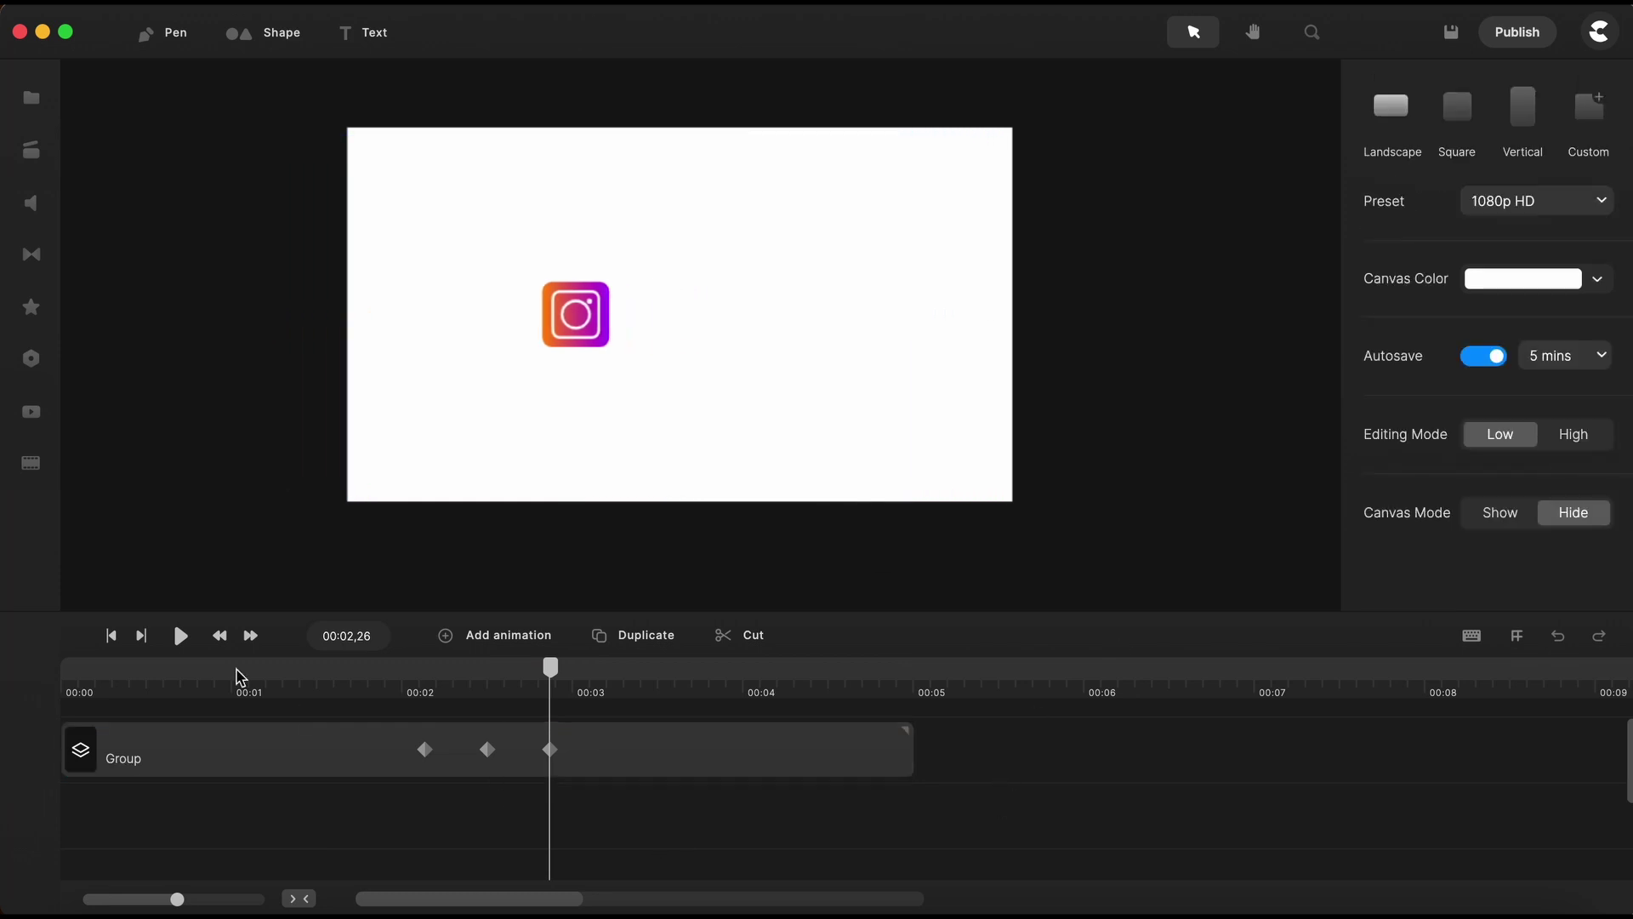
click(113, 638)
key(space)
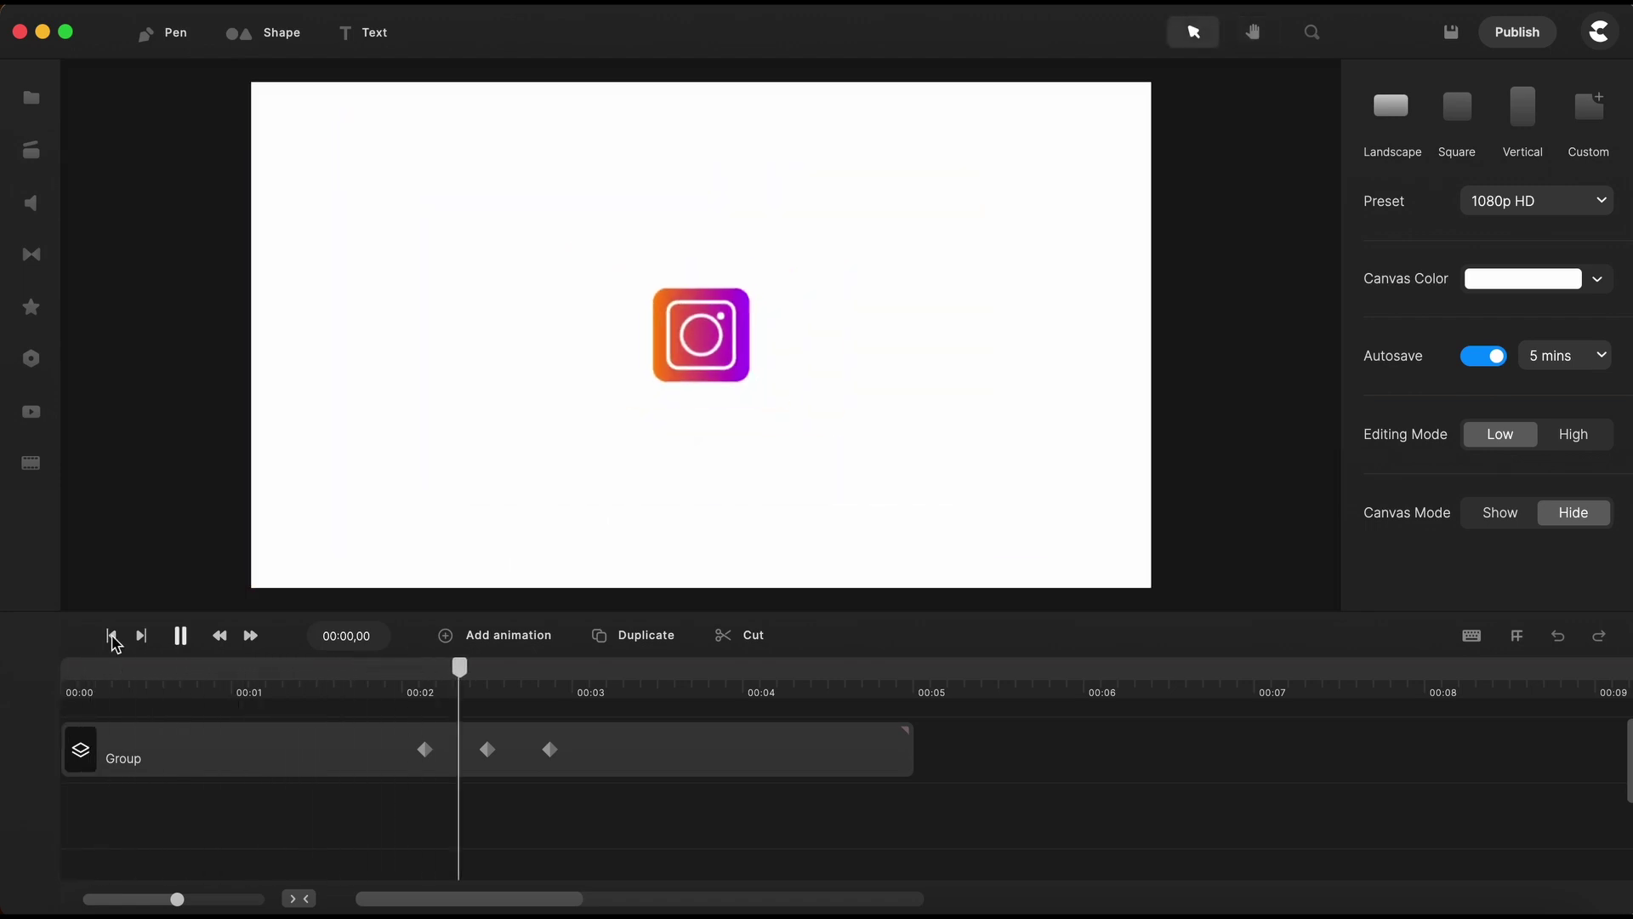
Add a square stretched into a thin vertical bar beside the icon, filled dark grey 252526
key(space)
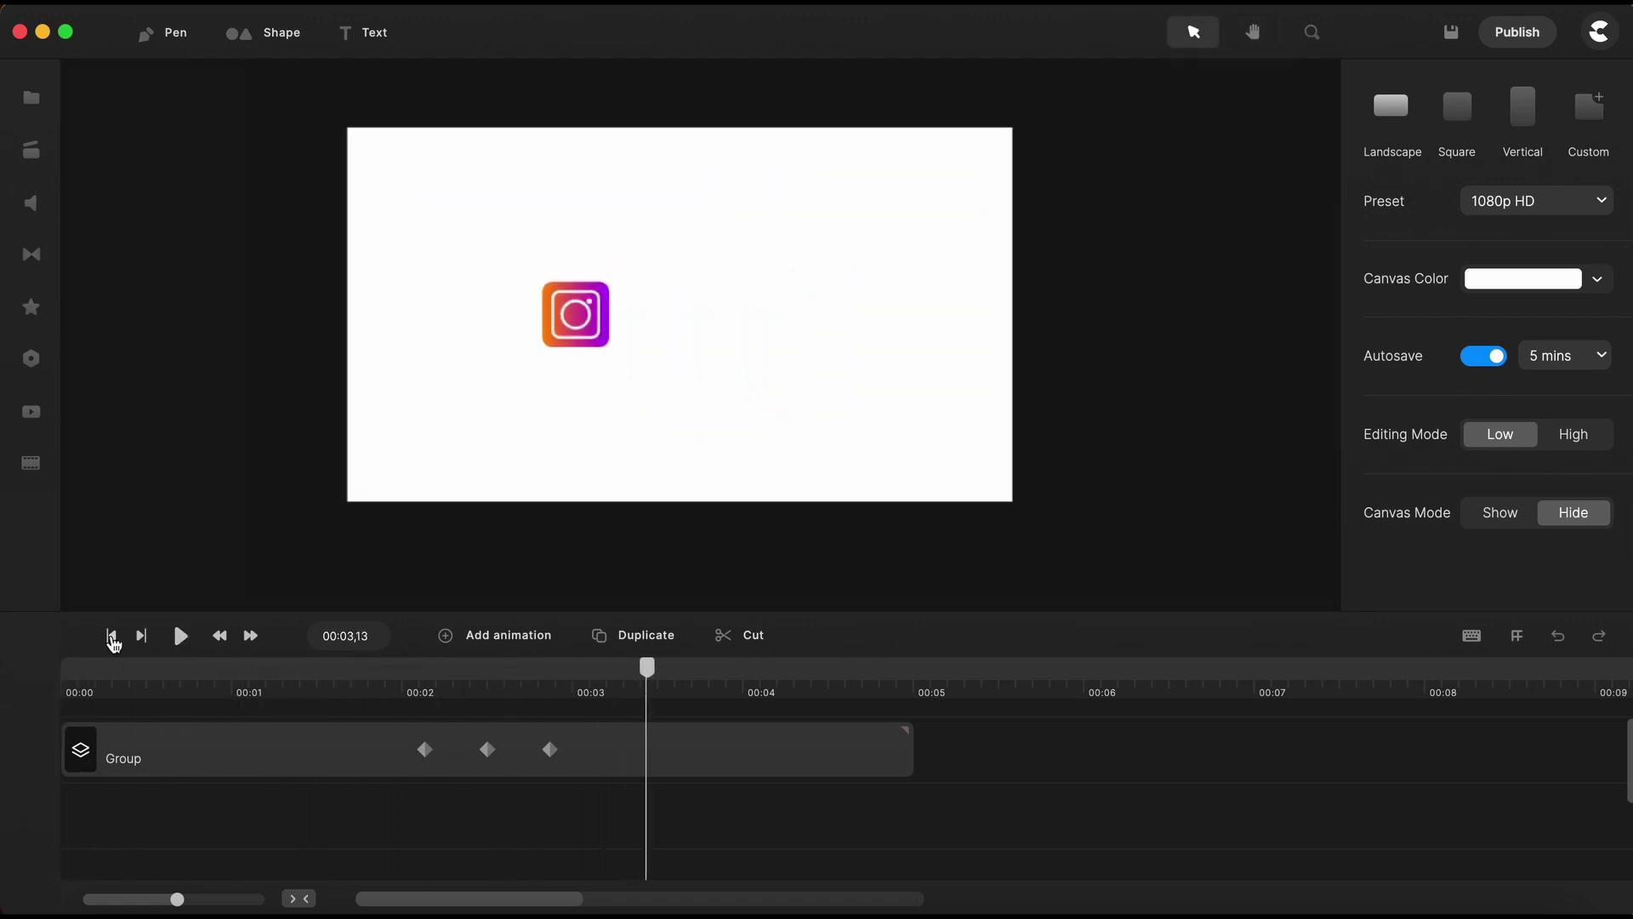
click(238, 33)
drag(591, 400, 790, 360)
scroll(786, 357, up, 5)
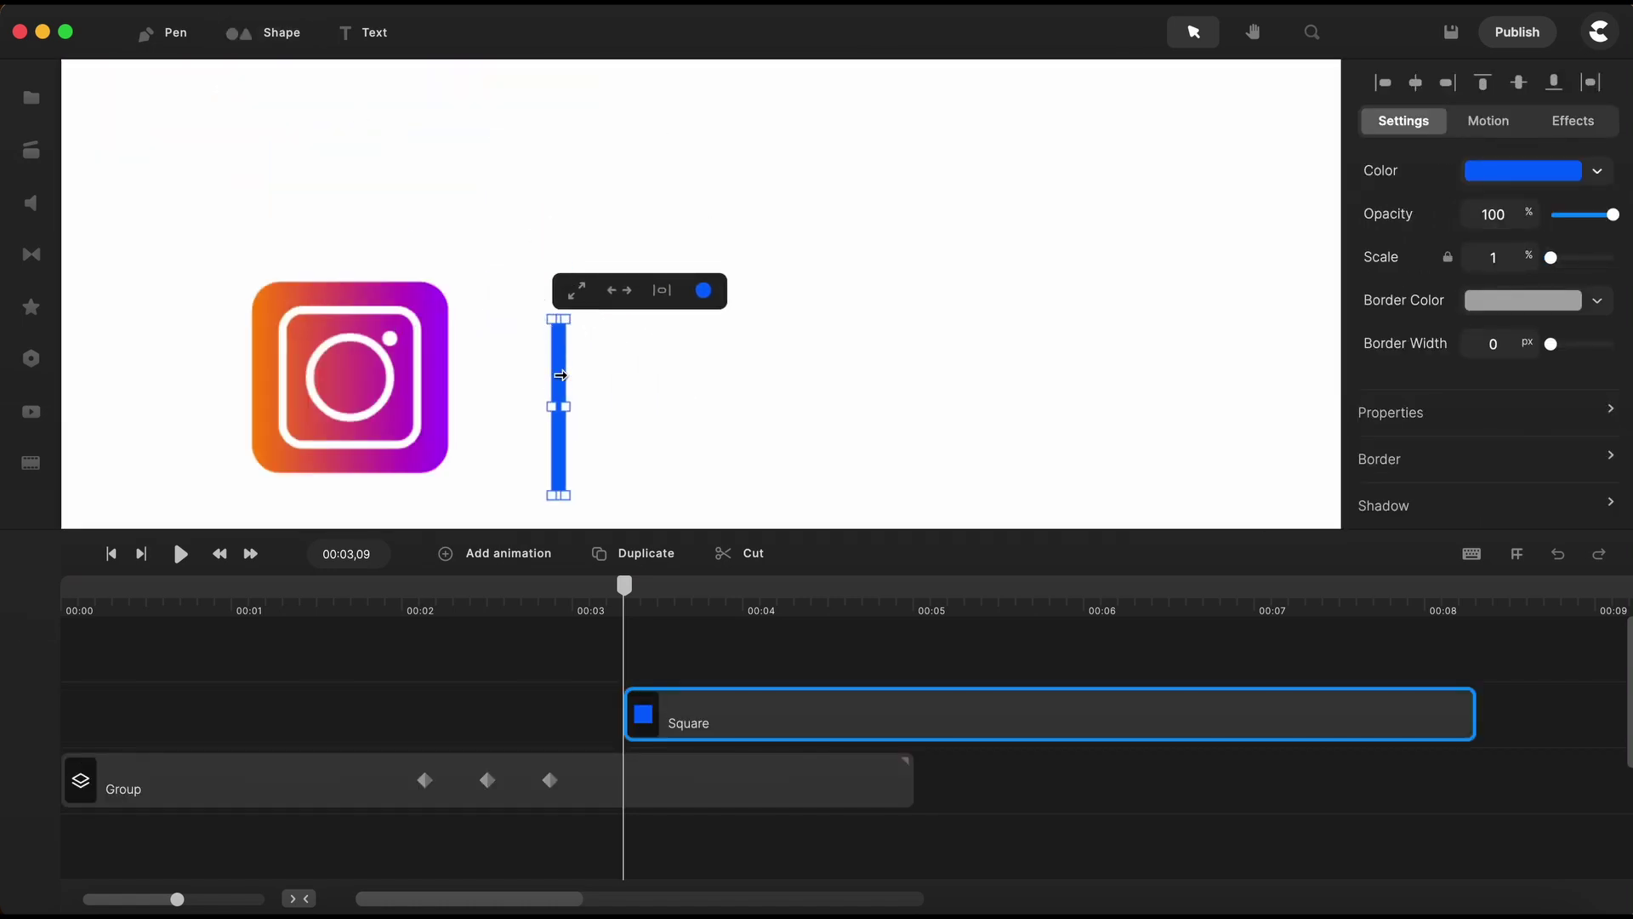
scroll(561, 375, up, 3)
click(692, 142)
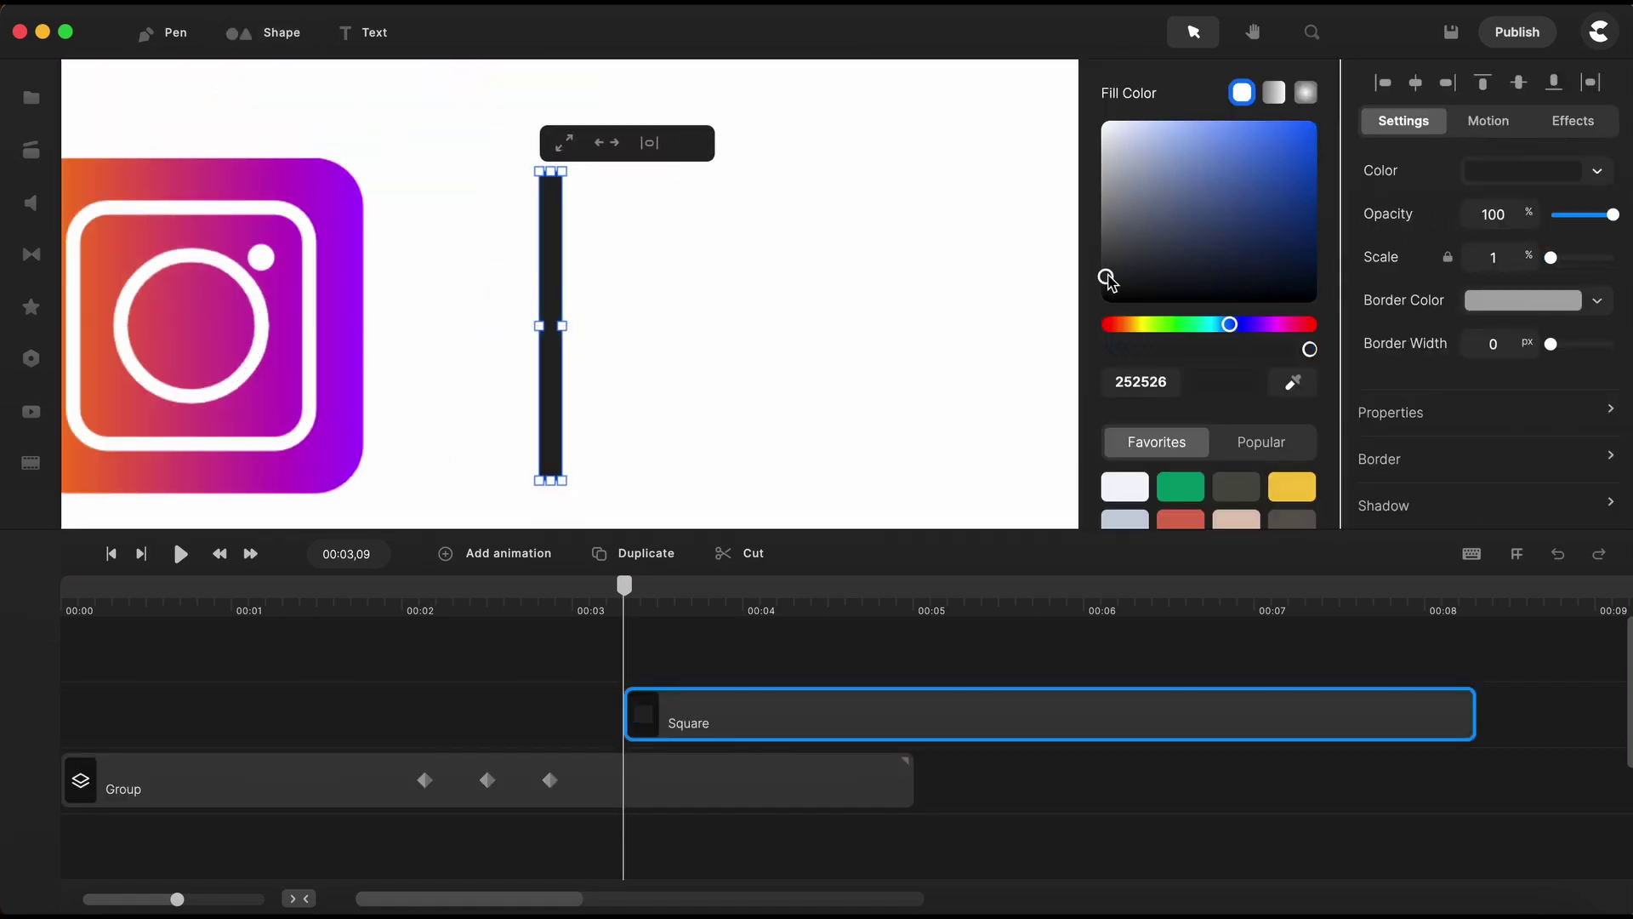
click(786, 649)
Give the bar an unlocked Scale animation growing Scale Y from 0 to 16
click(718, 721)
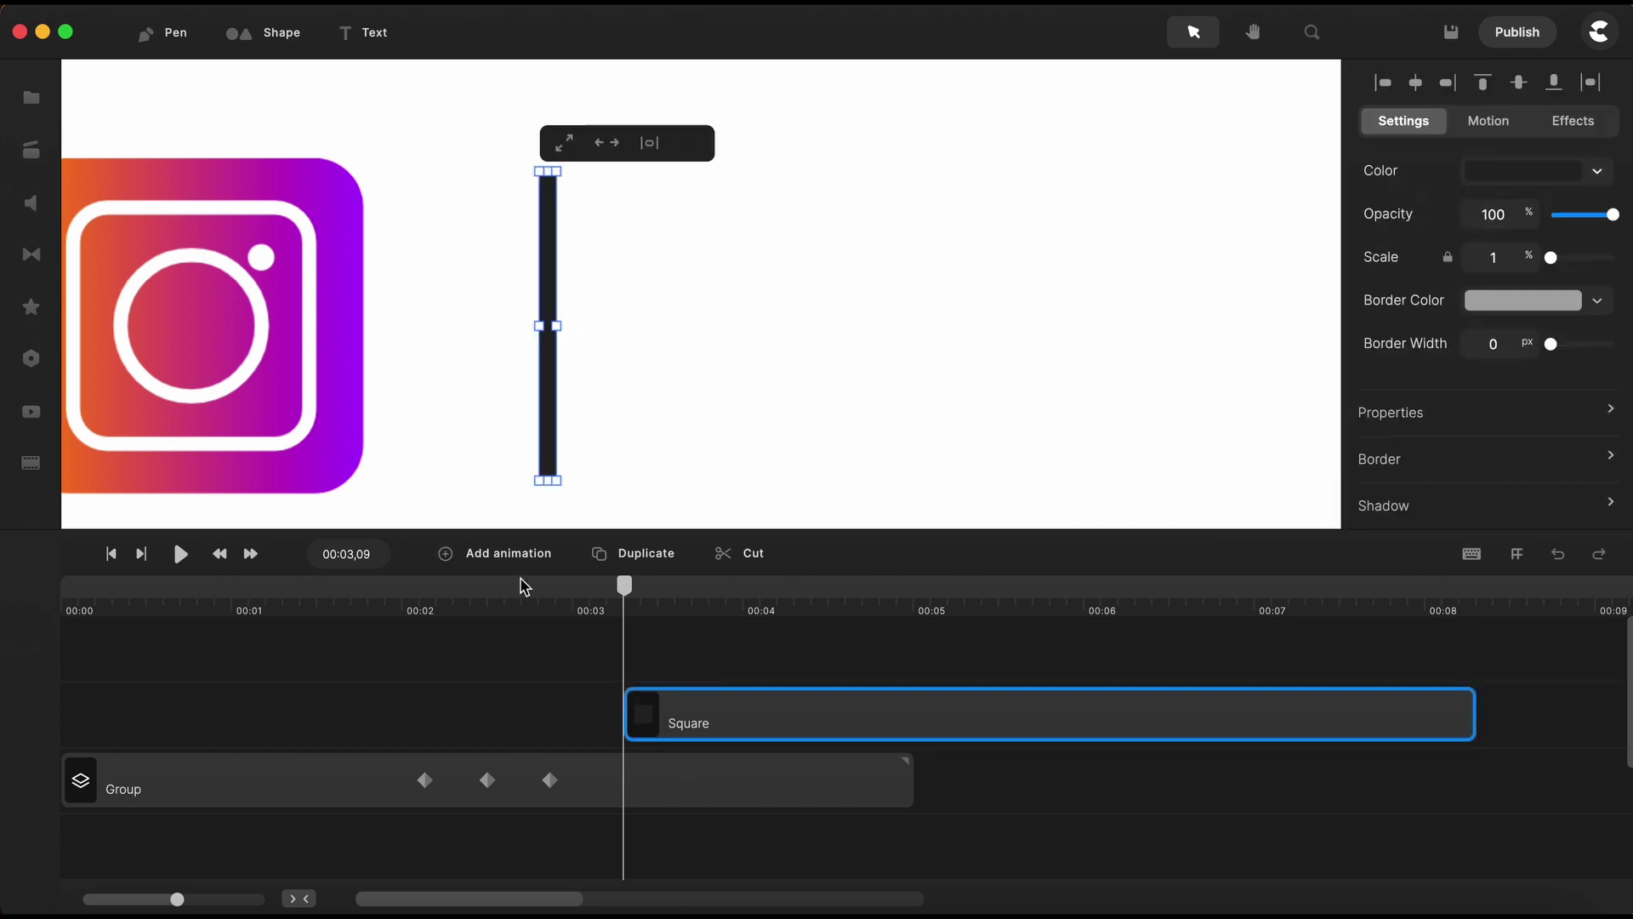
click(508, 555)
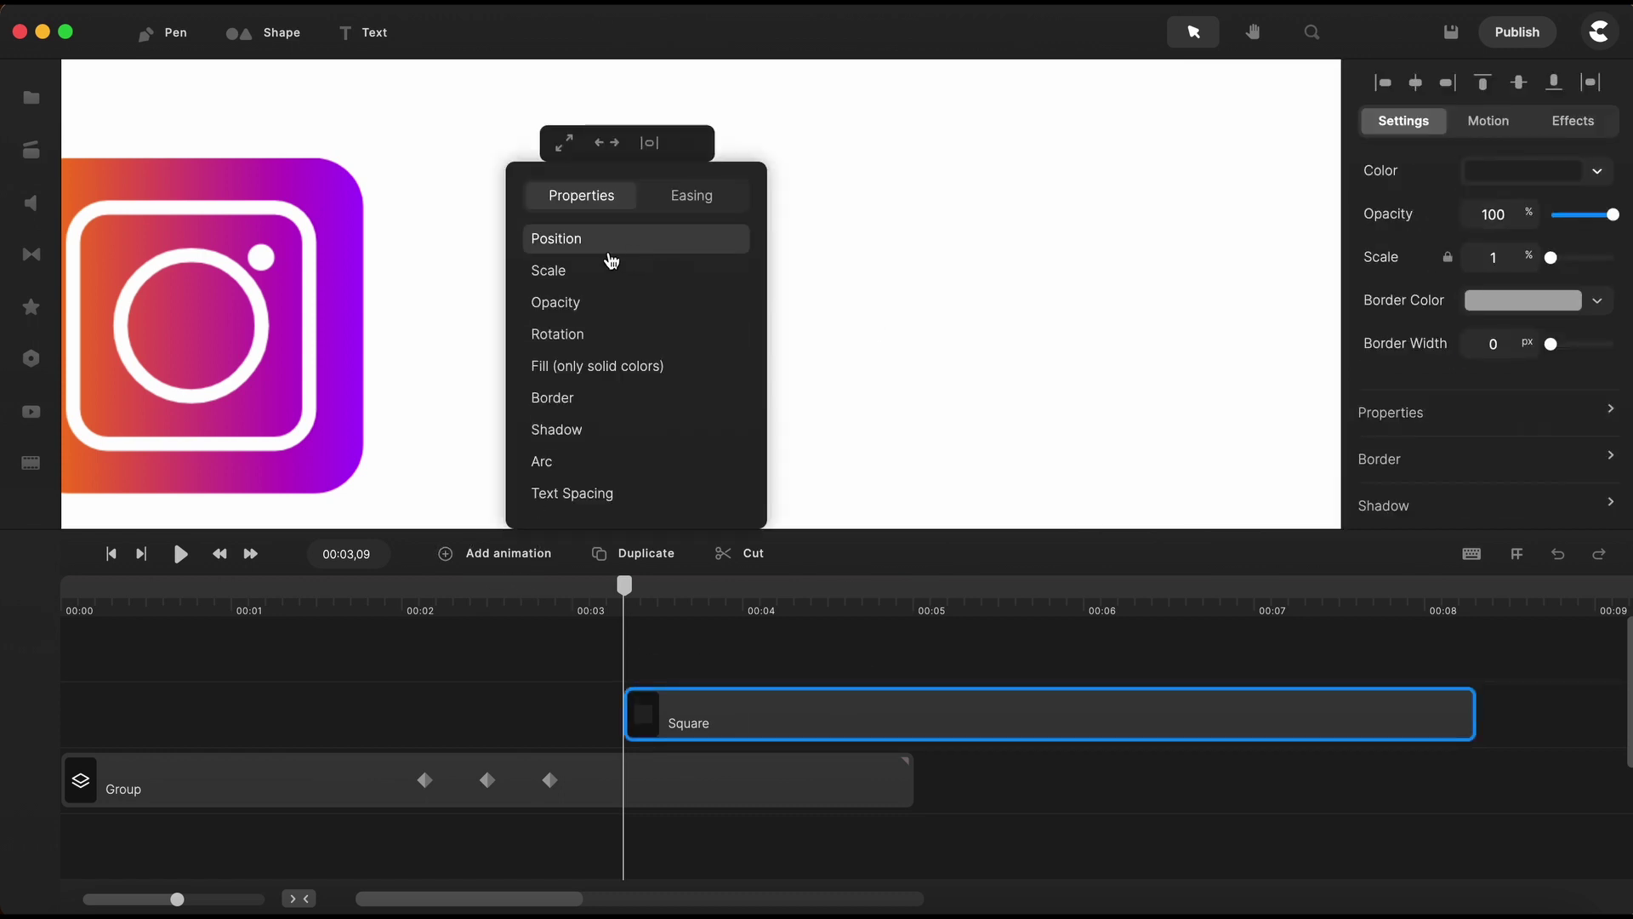
click(564, 273)
click(769, 714)
click(1009, 665)
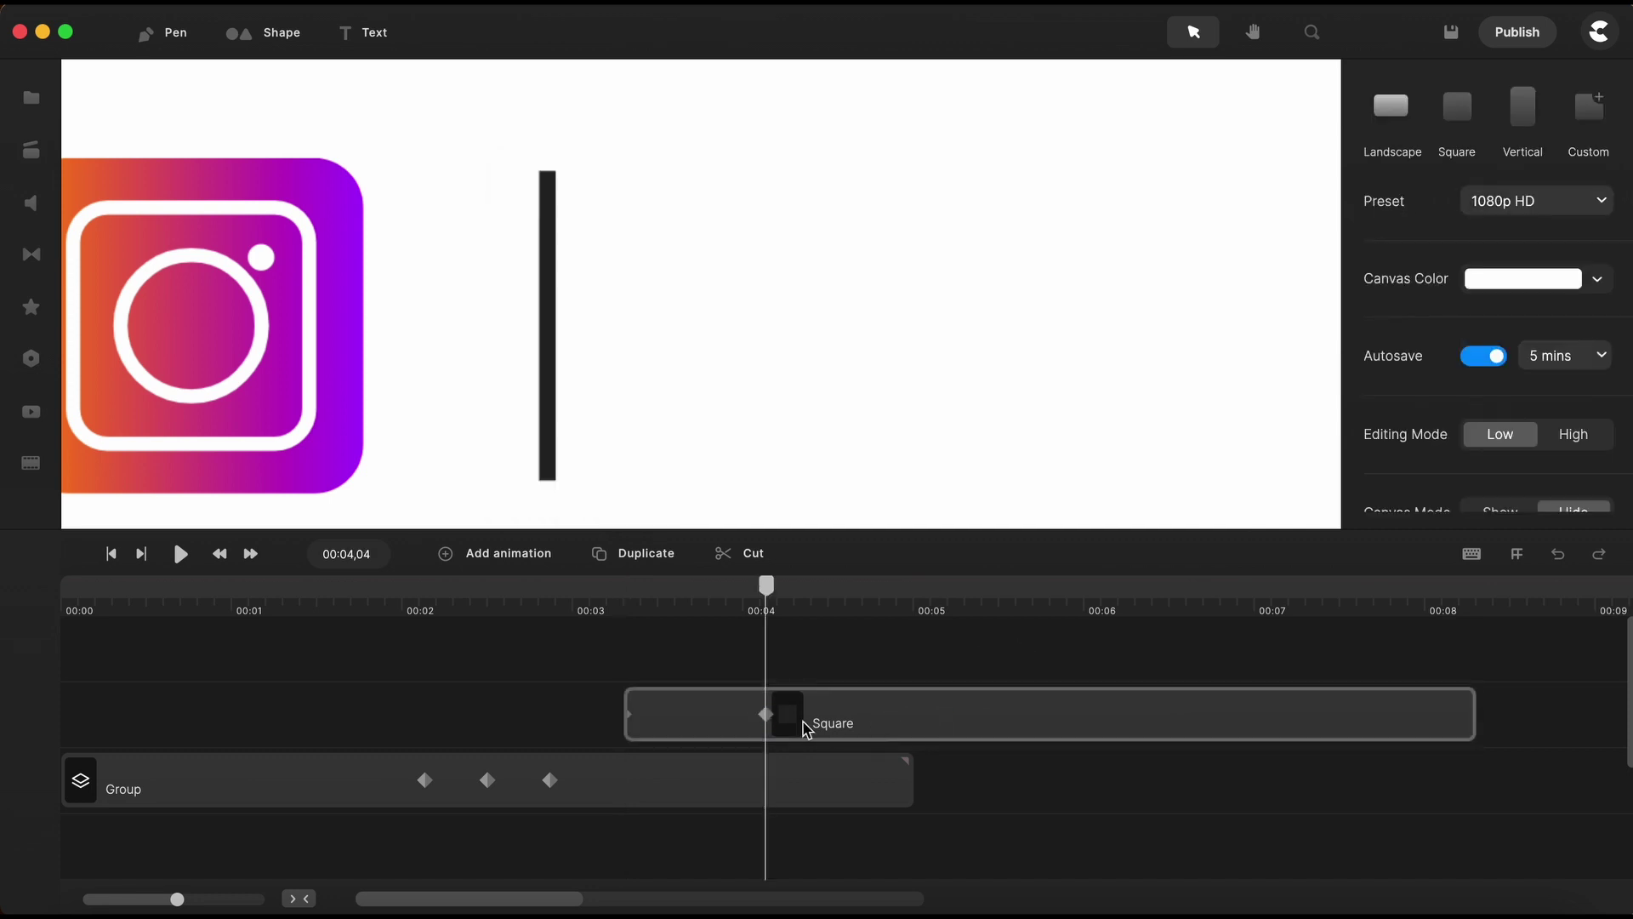
click(629, 607)
click(860, 729)
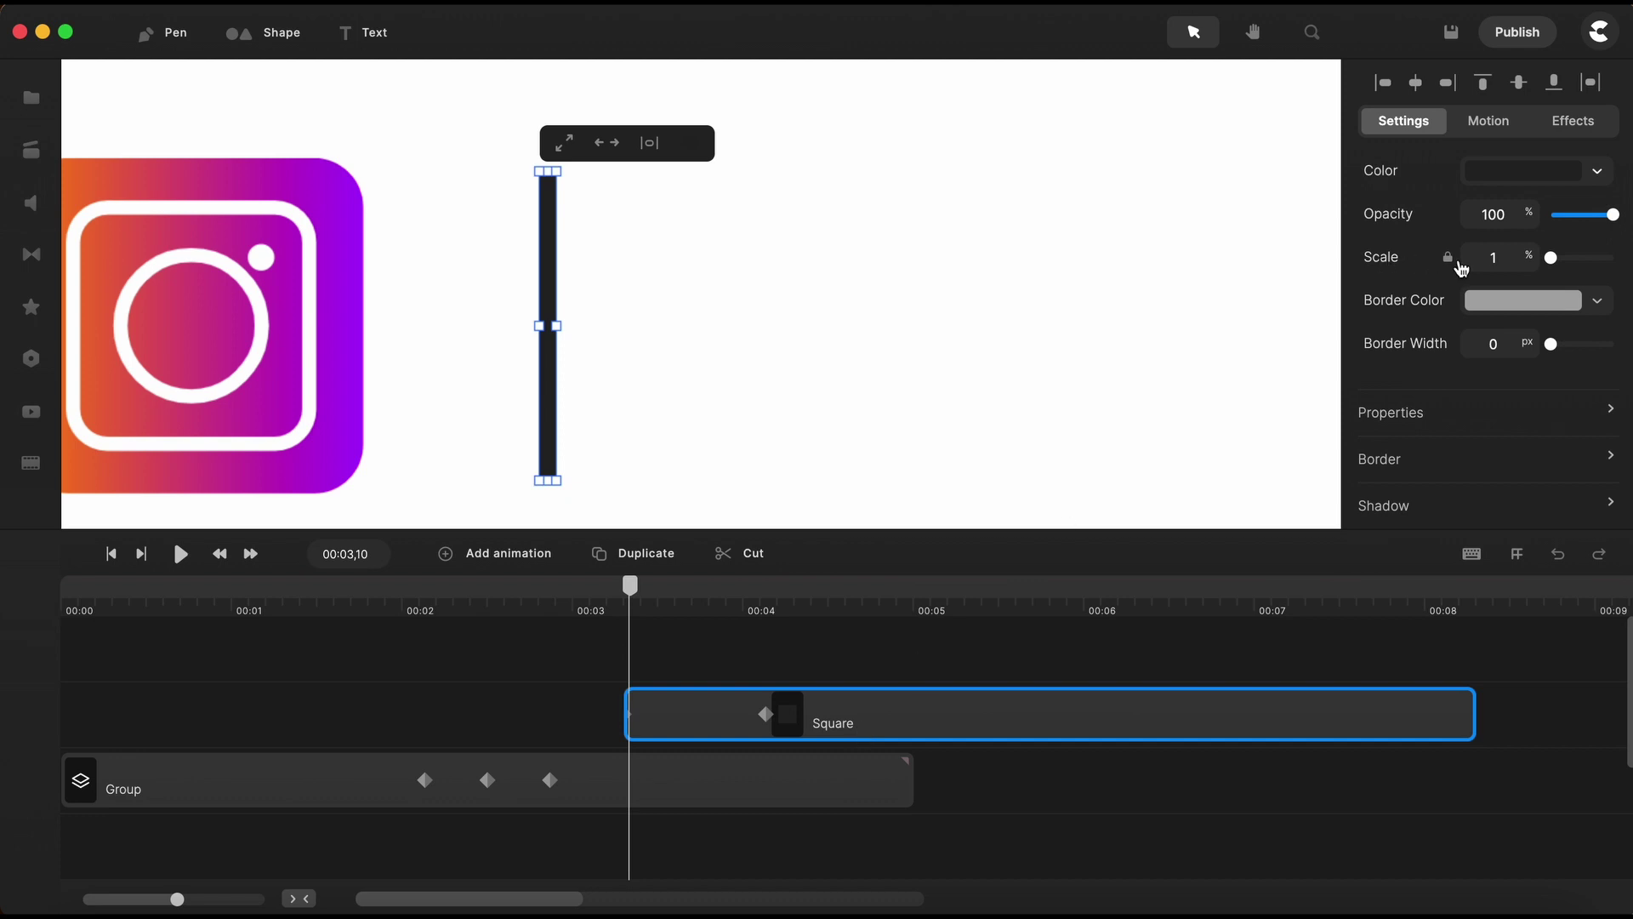
click(1450, 261)
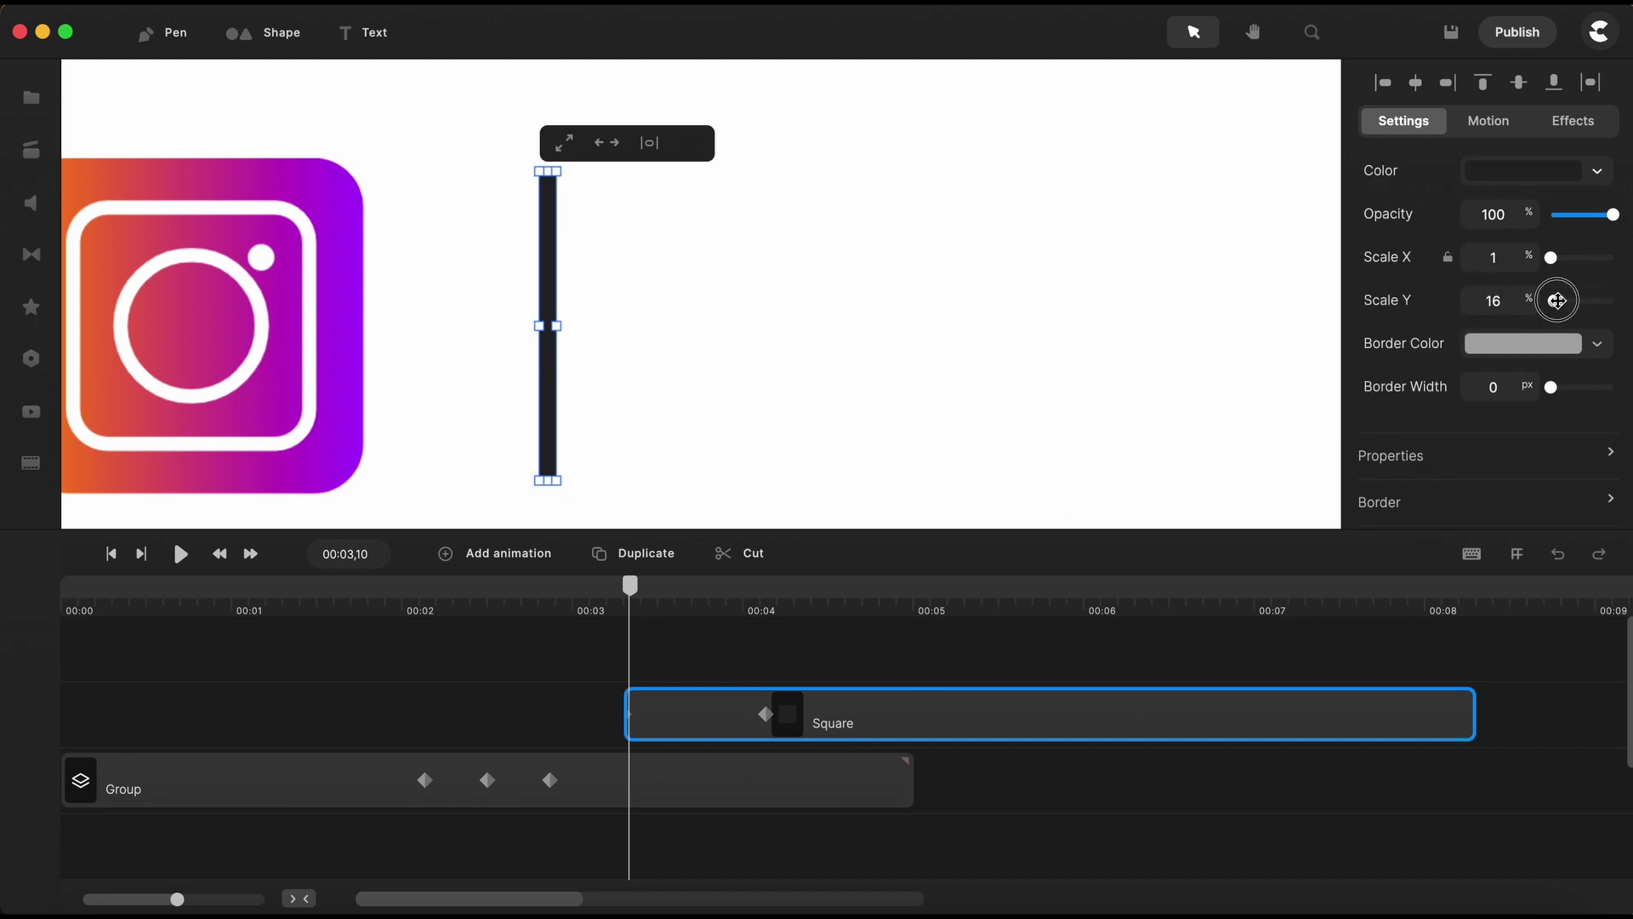
drag(1555, 300, 1545, 300)
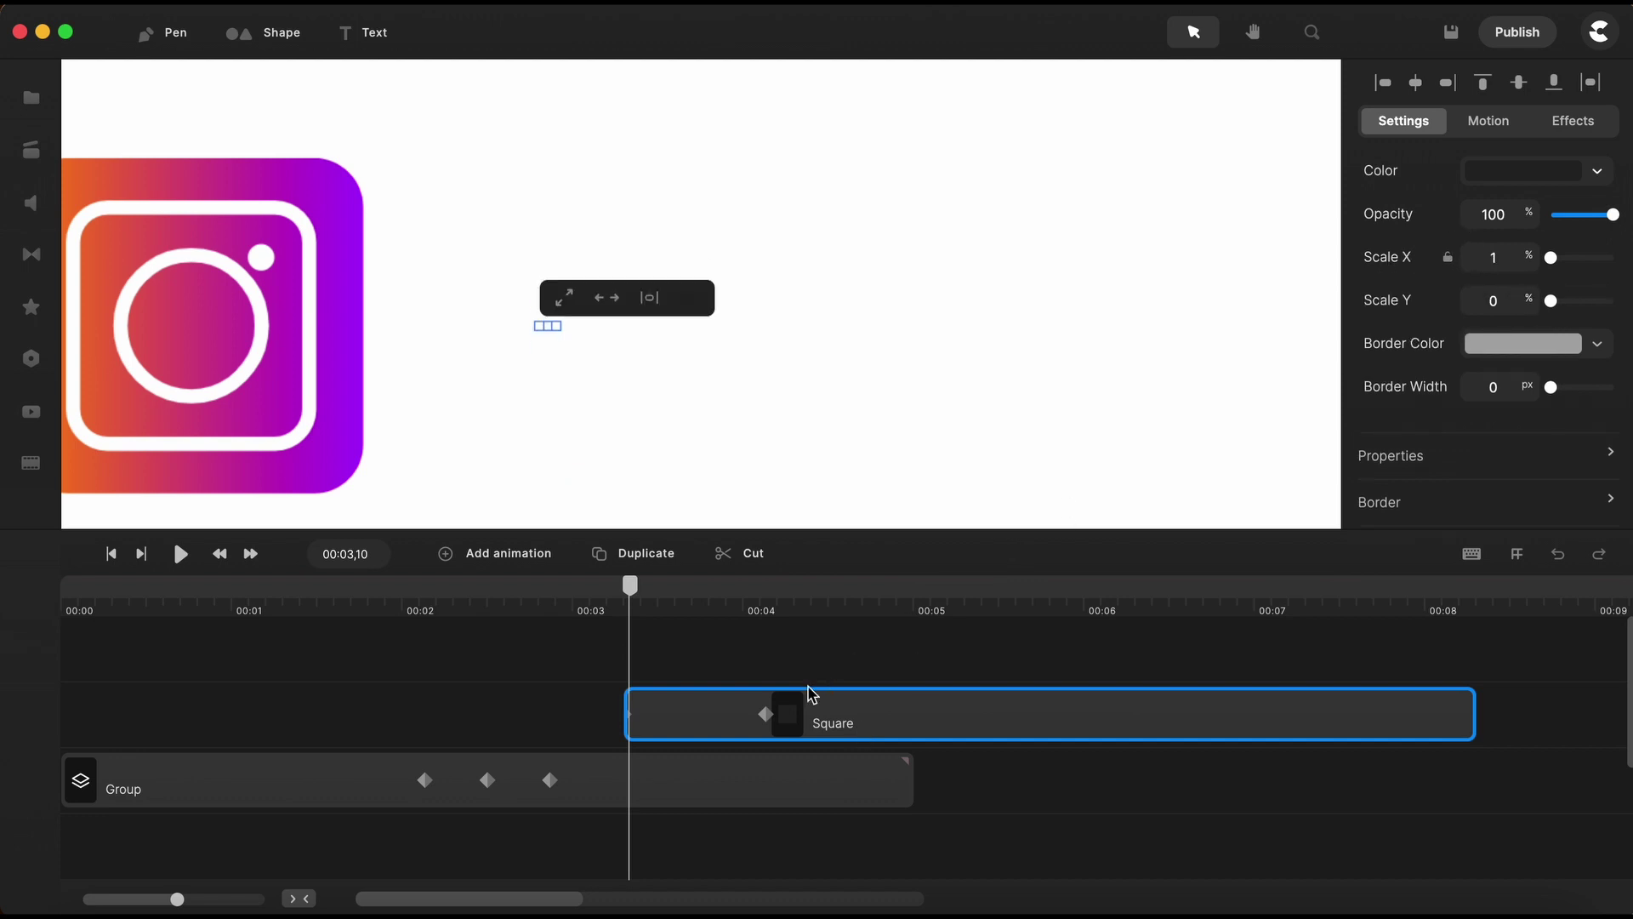
click(769, 714)
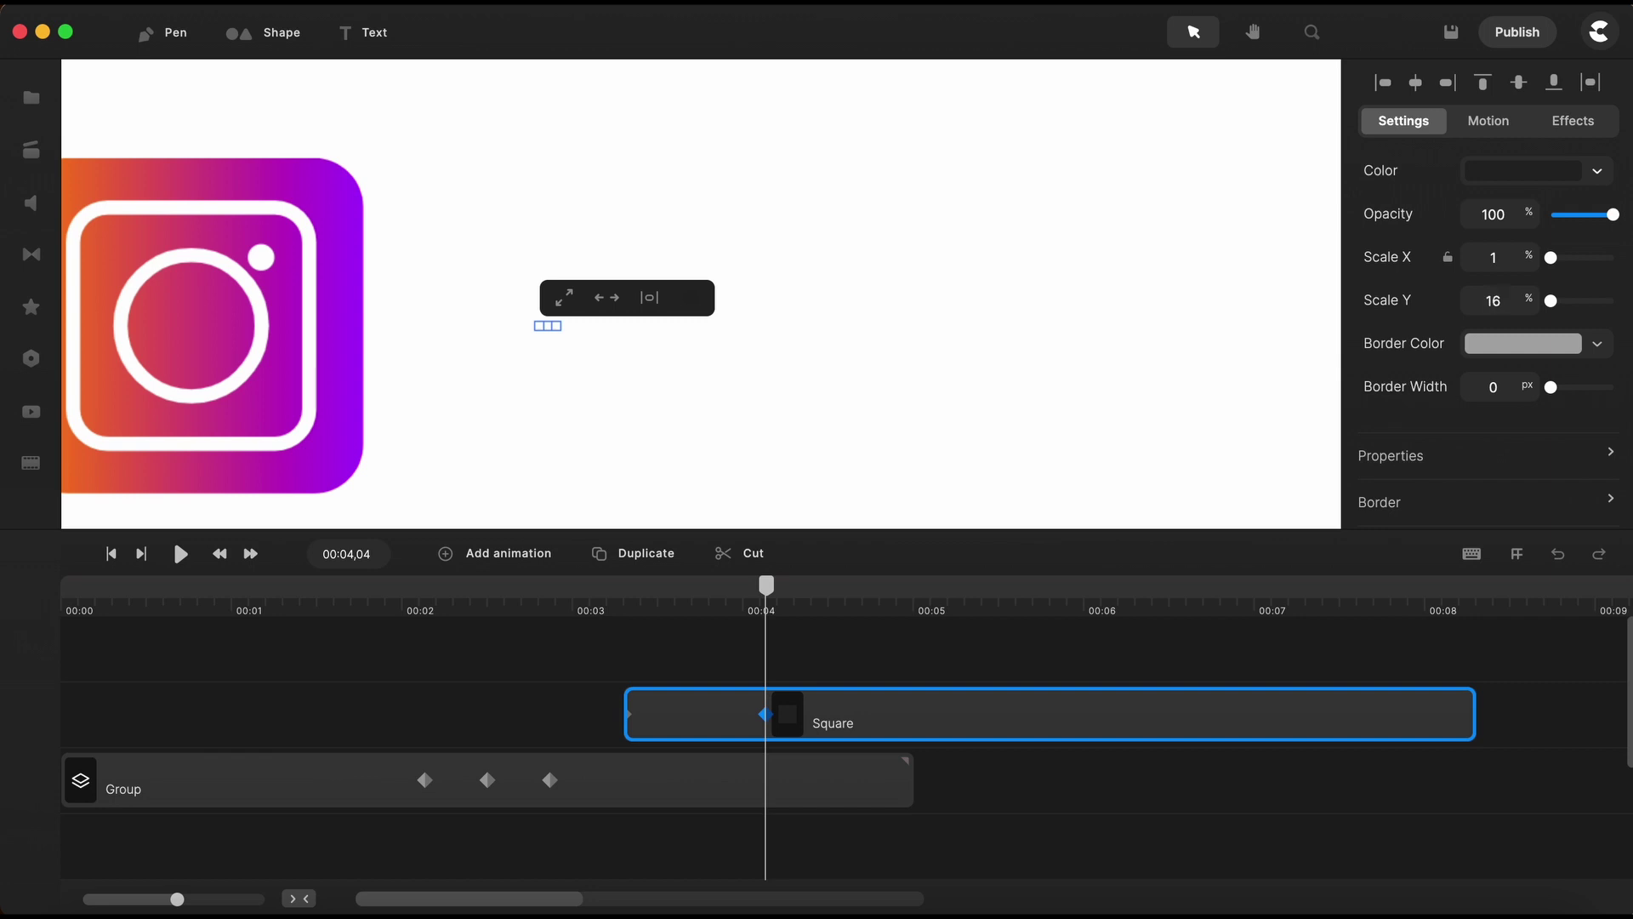
click(1504, 257)
Set the bar's scale animation easing to Expo and preview the growth
drag(618, 609, 792, 601)
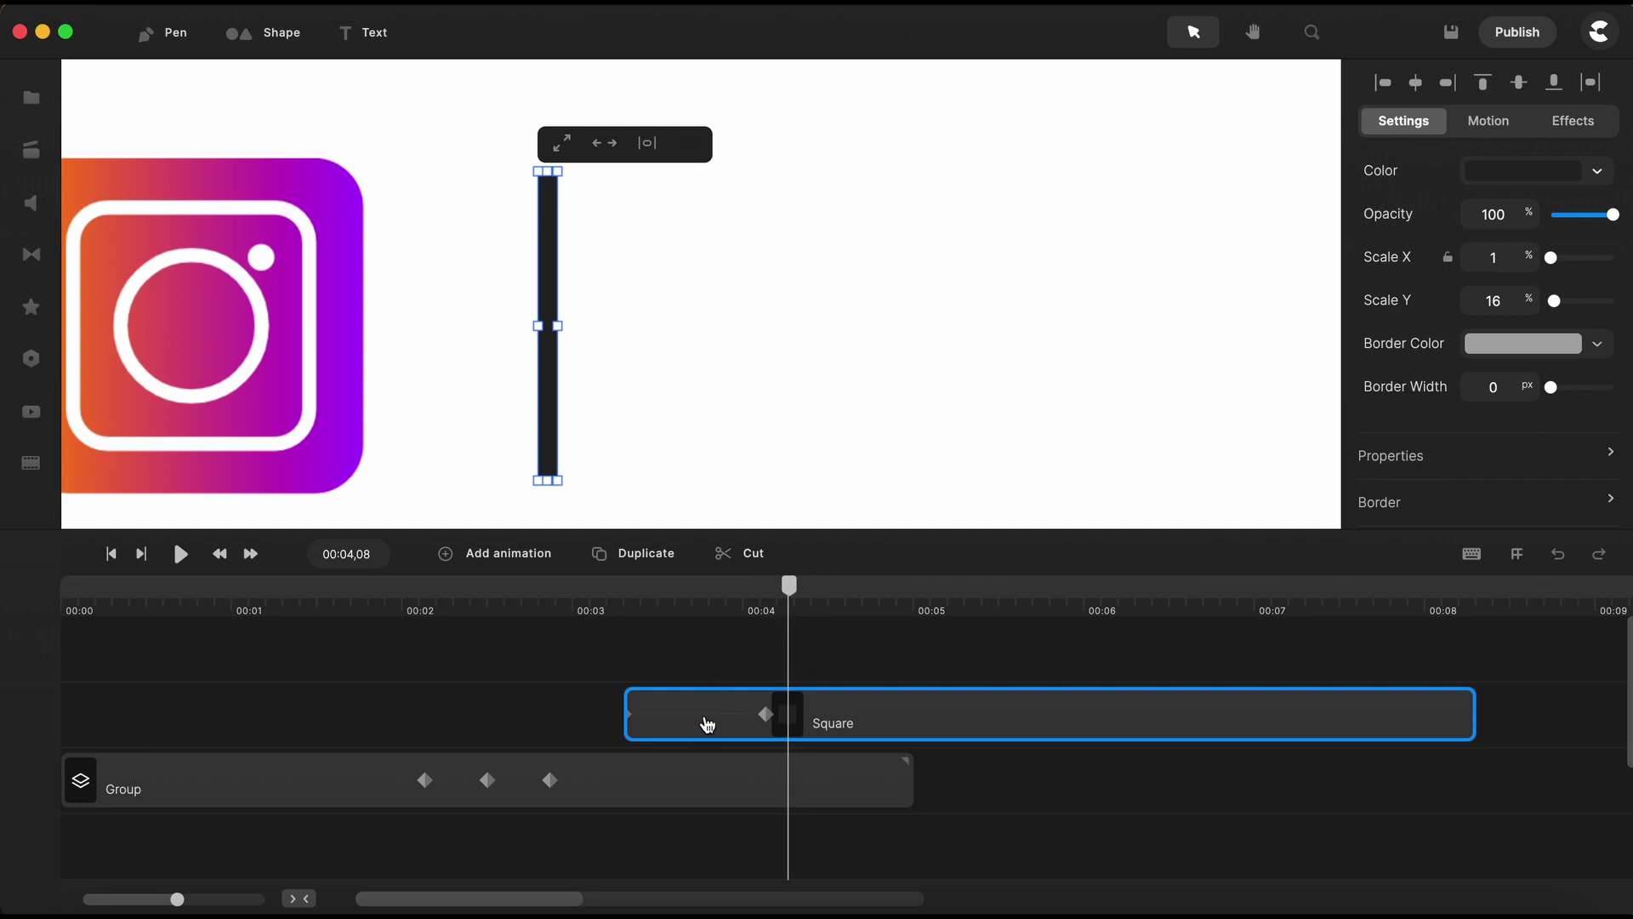
click(708, 724)
click(890, 358)
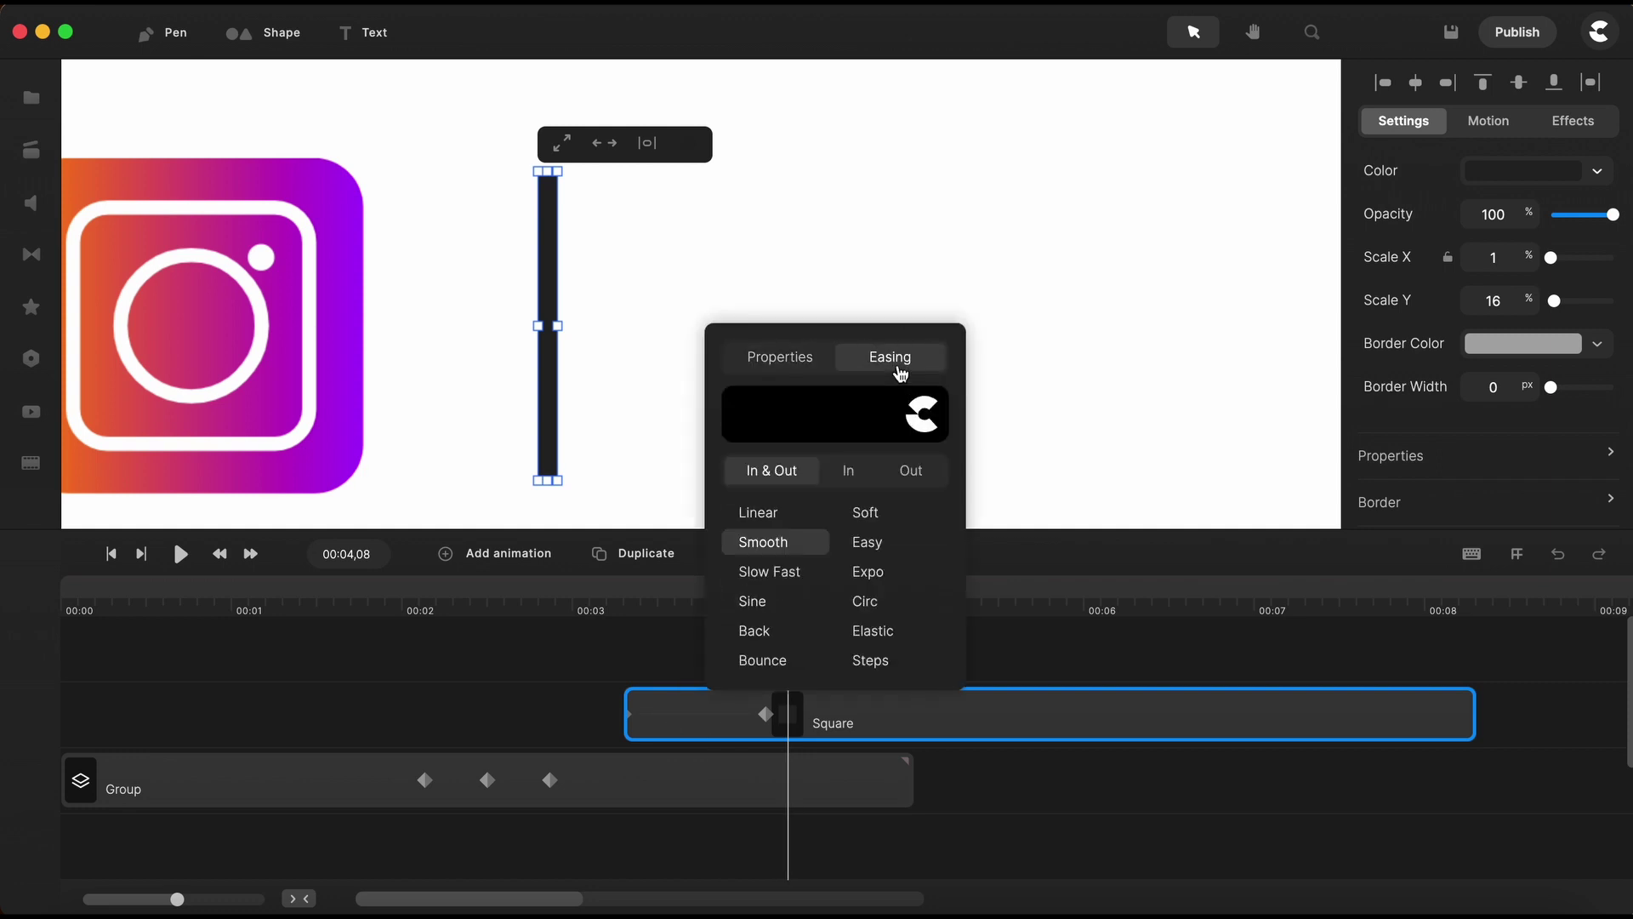
click(869, 582)
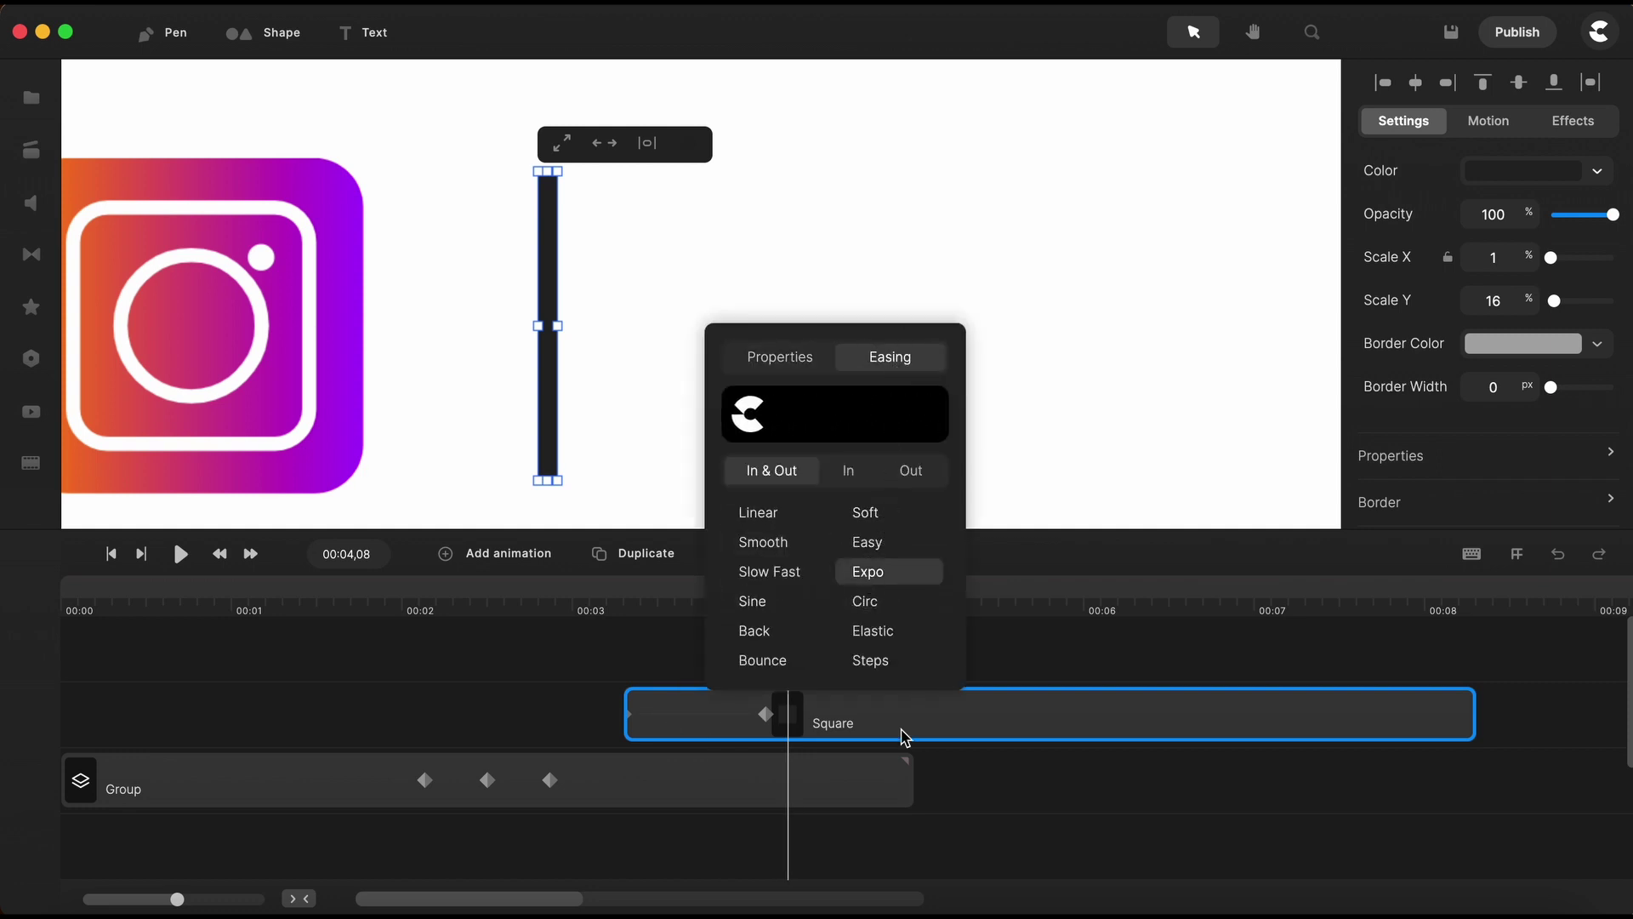
click(962, 799)
click(530, 602)
key(space)
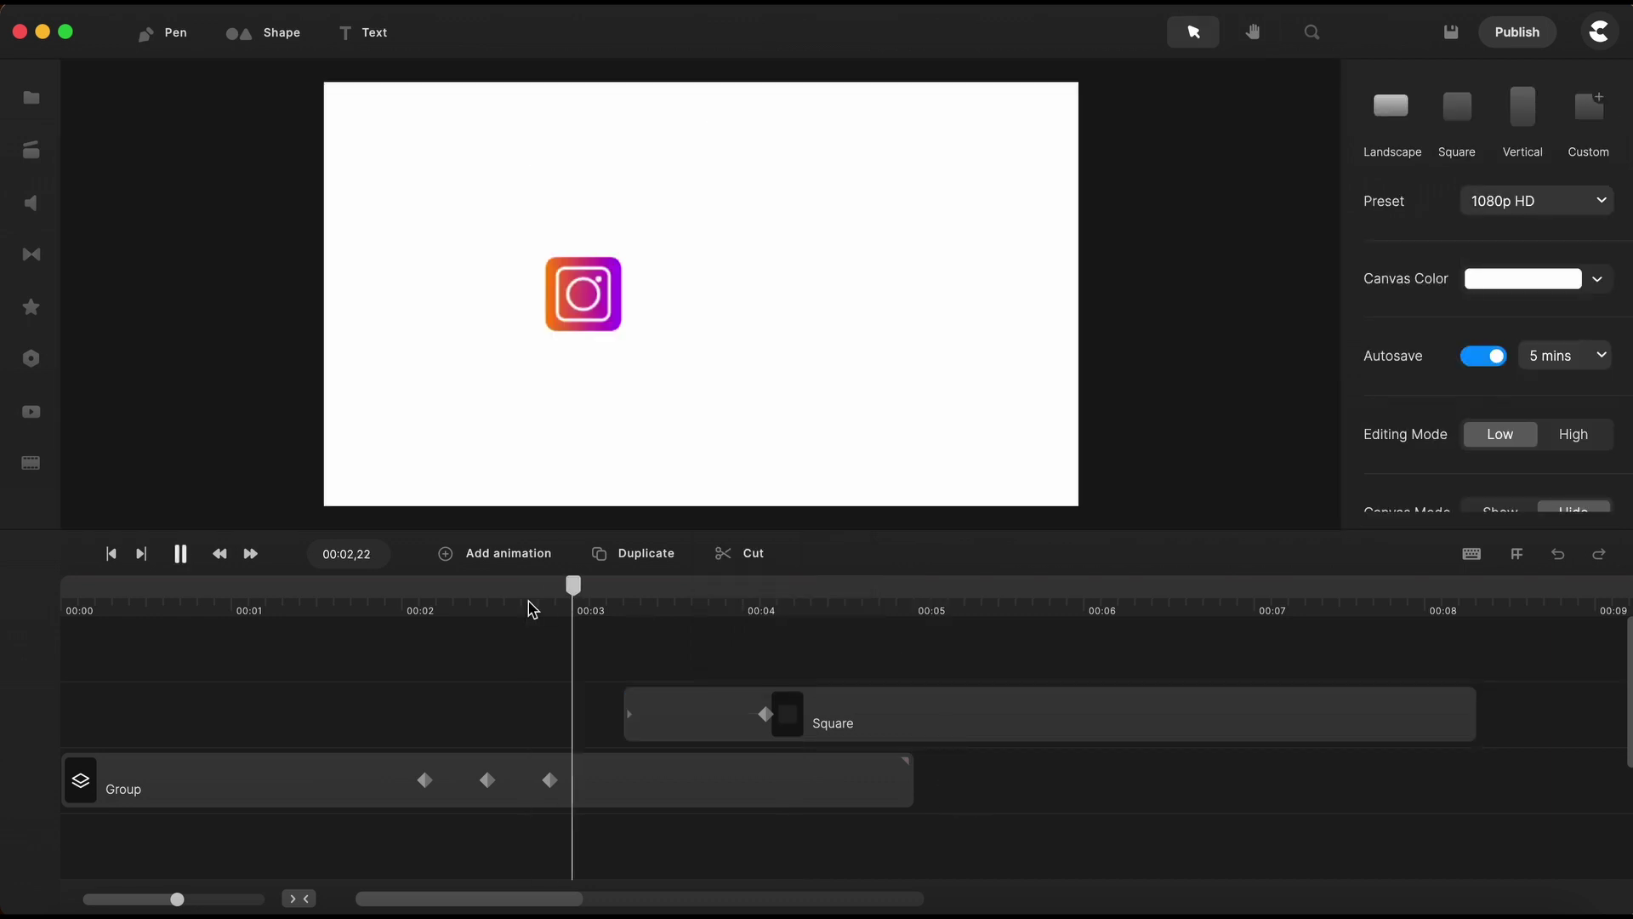
key(space)
Move the Square bar's clip below the Group layer and start it slightly earlier
click(889, 713)
drag(890, 713, 800, 845)
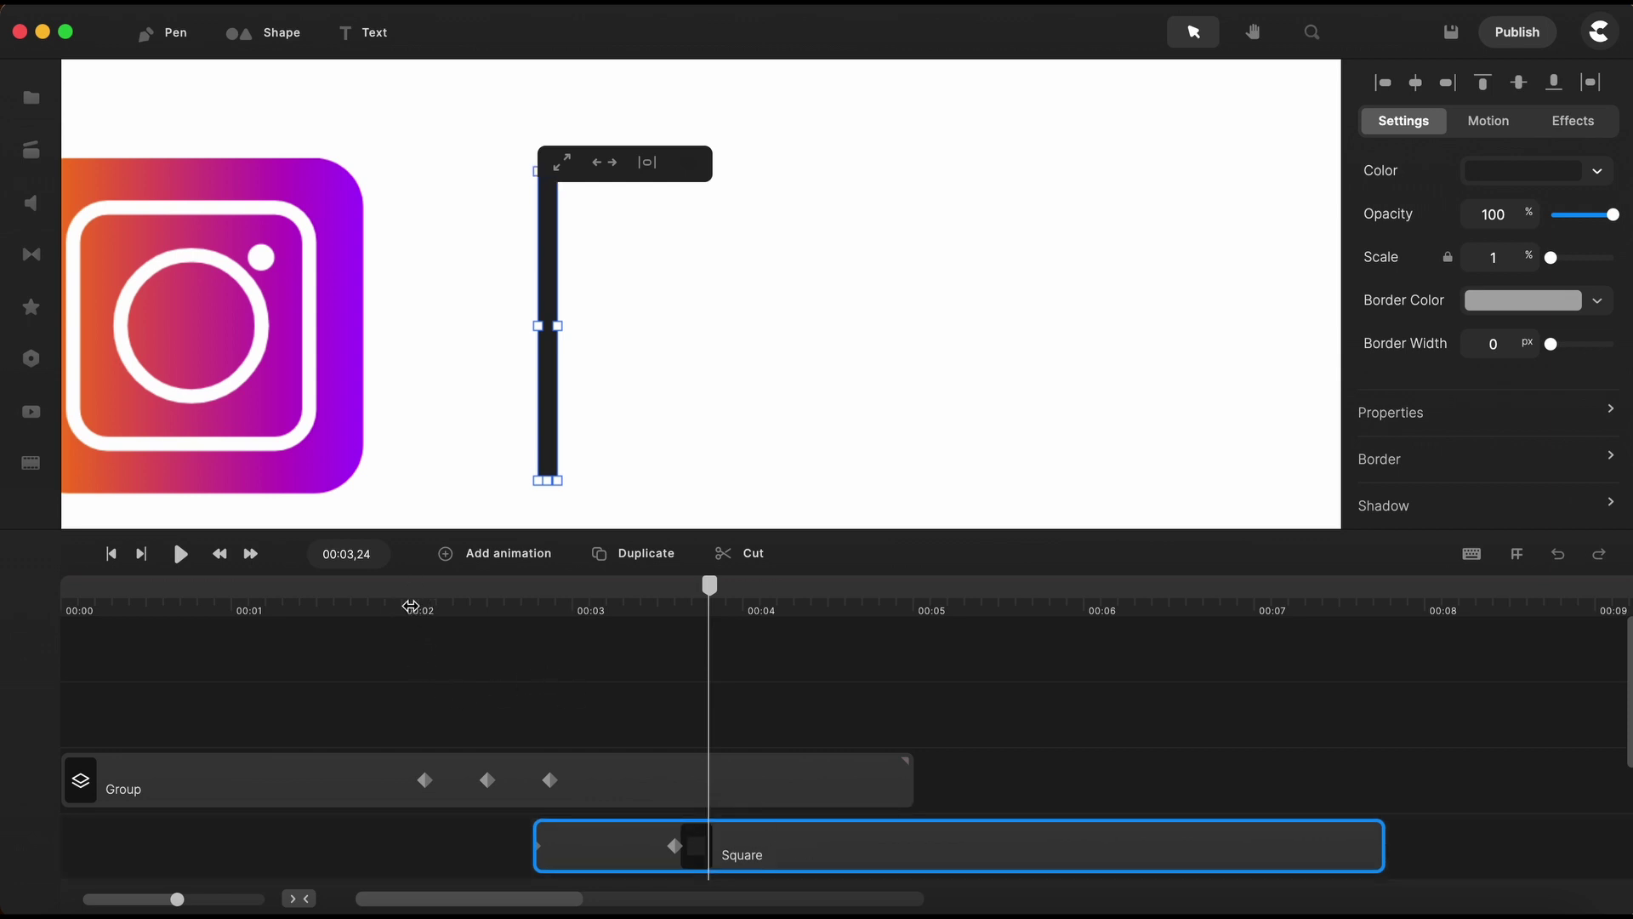
drag(412, 613, 525, 616)
drag(770, 842, 737, 850)
drag(516, 586, 635, 602)
click(987, 711)
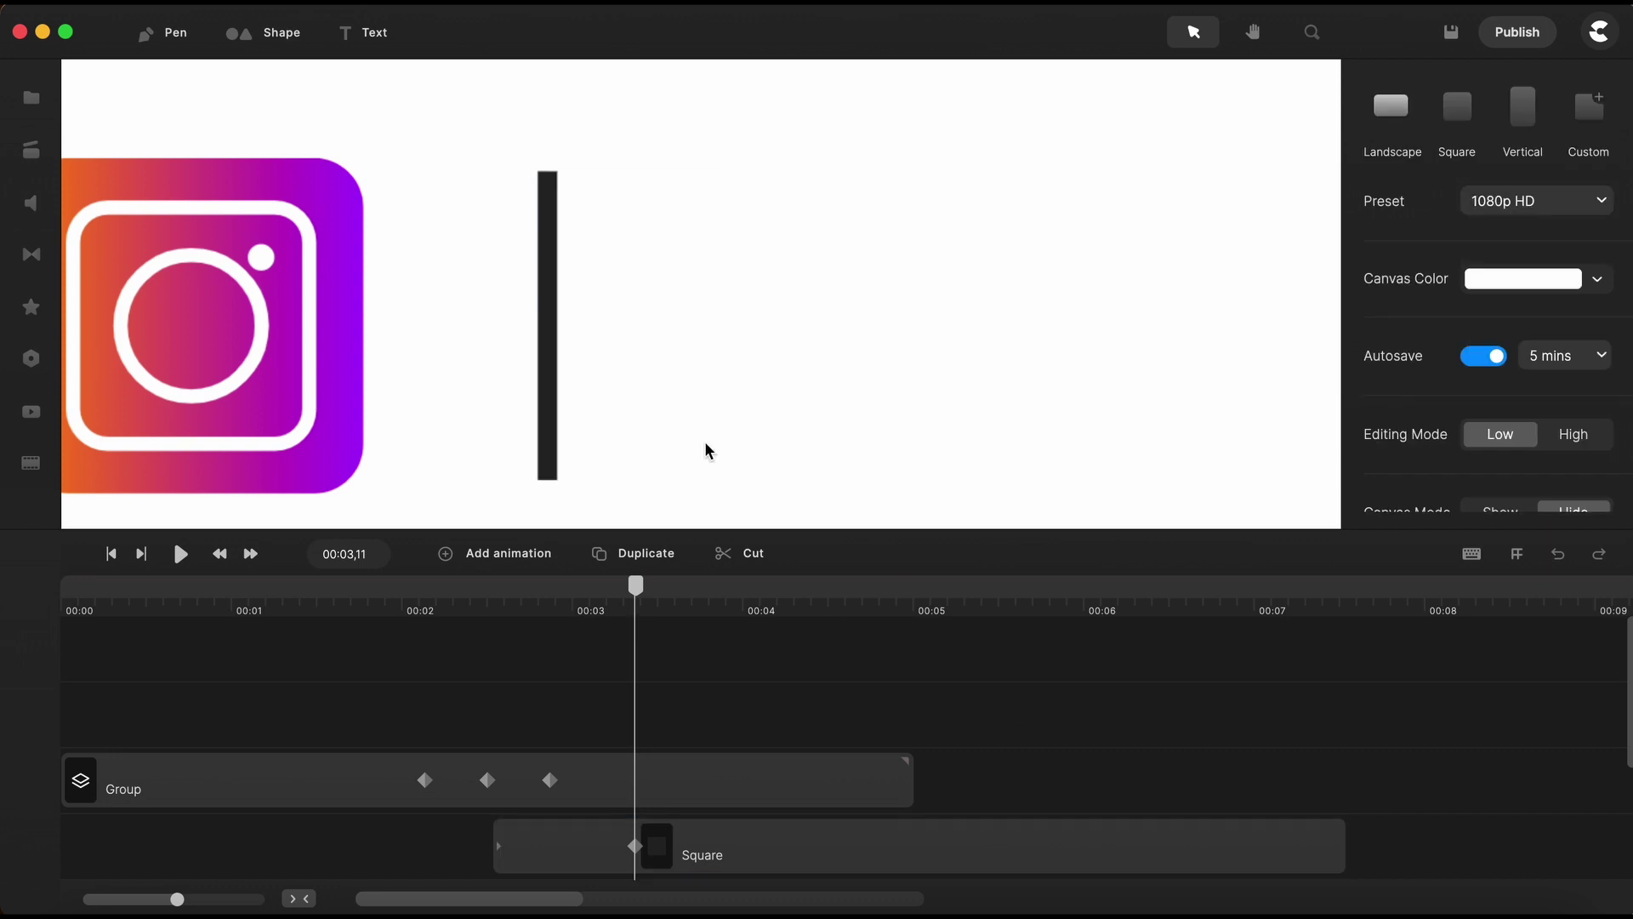
key(shift+1)
drag(758, 838, 743, 848)
Preview the bar's timing from just before 00:02, then park the playhead at 00:03,08
click(387, 605)
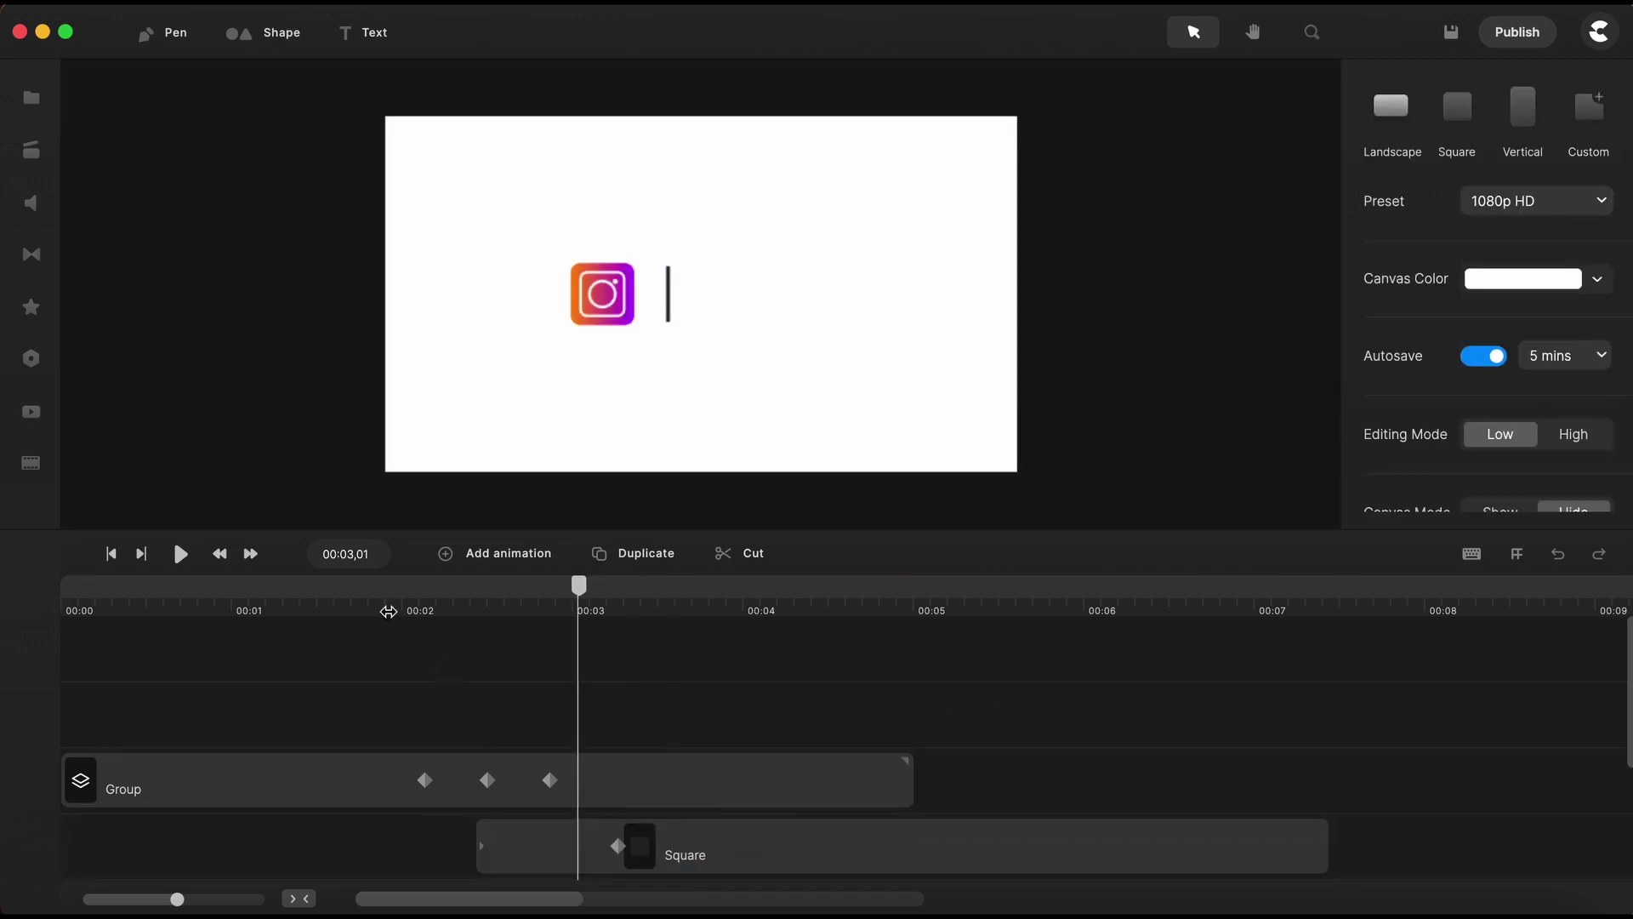
key(space)
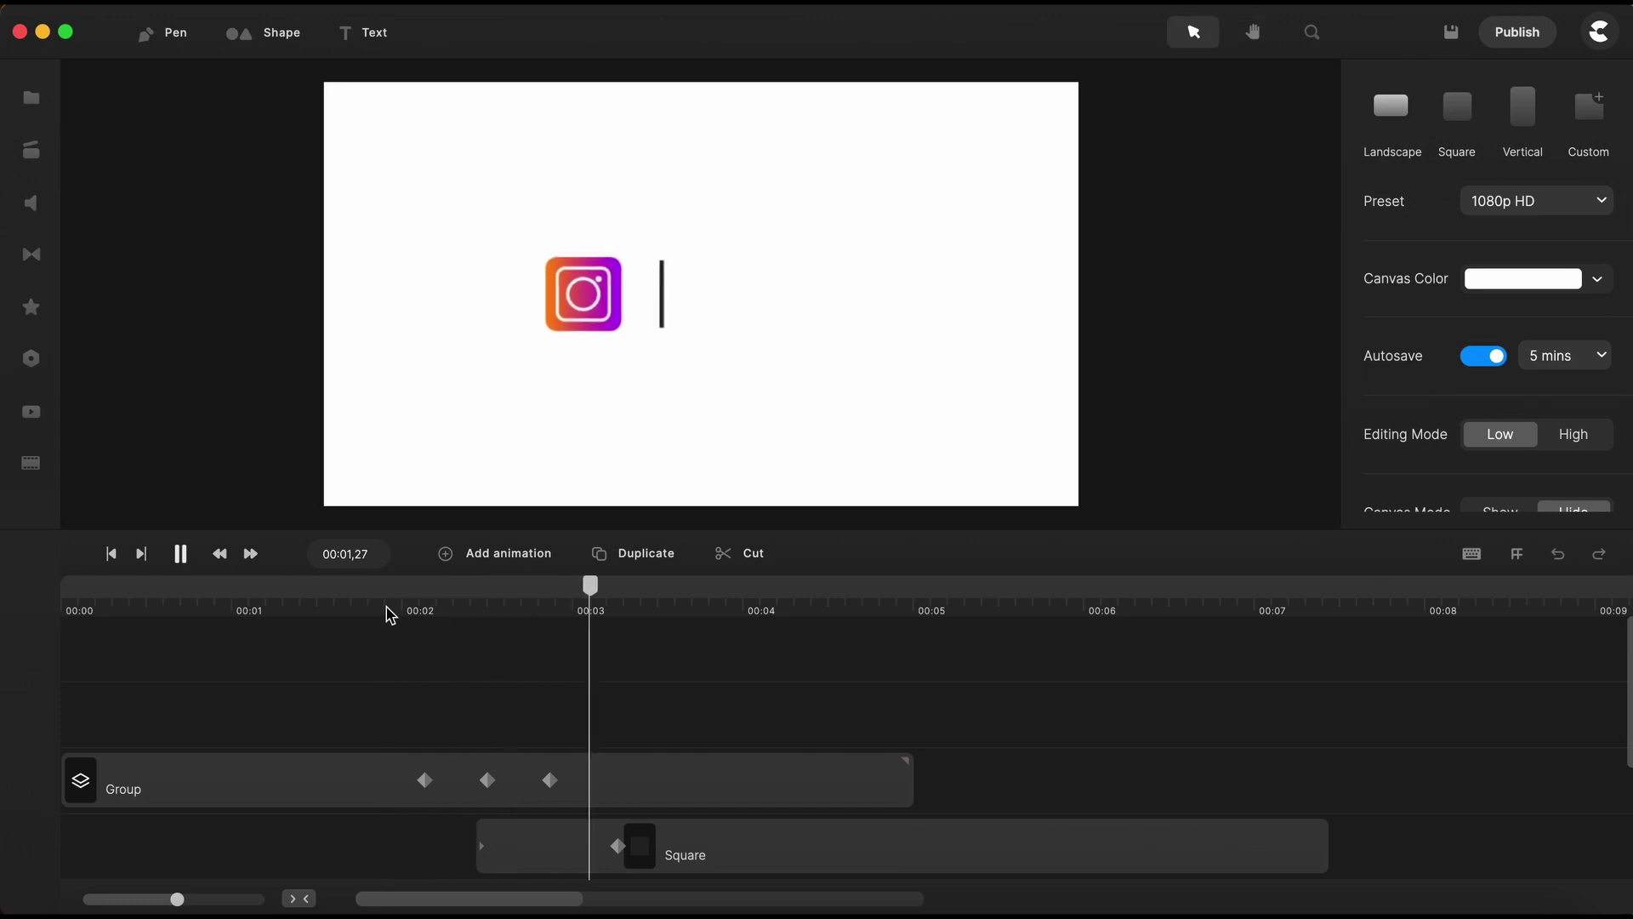
key(space)
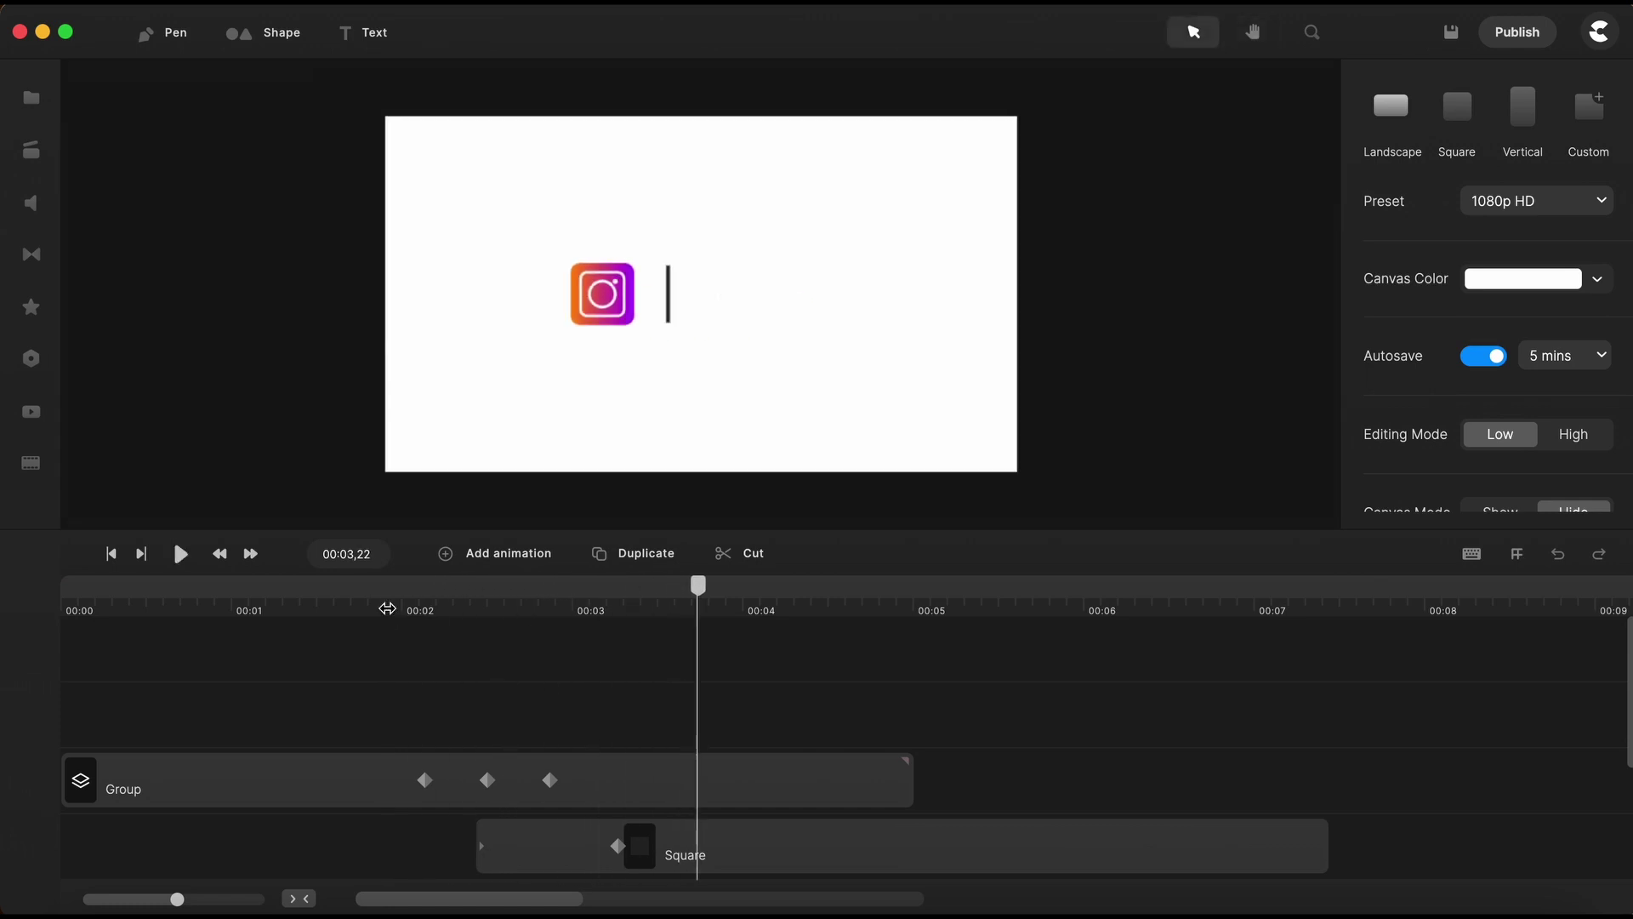
drag(698, 586, 620, 601)
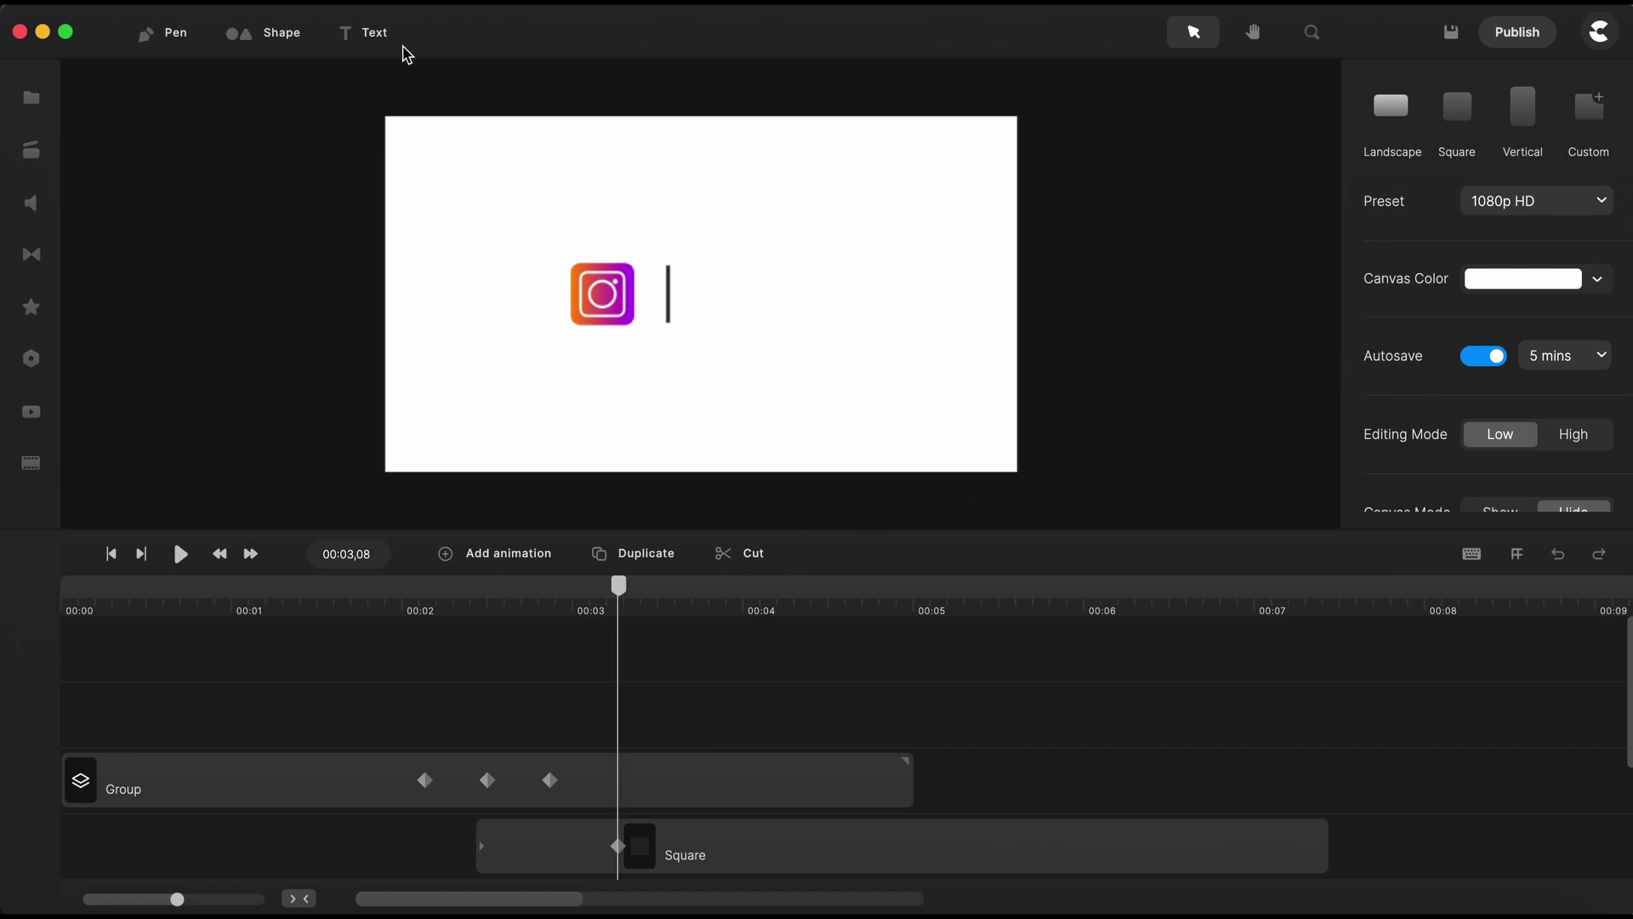
Add a text layer right of the bar using the Oleo Script Swash Caps font
click(365, 41)
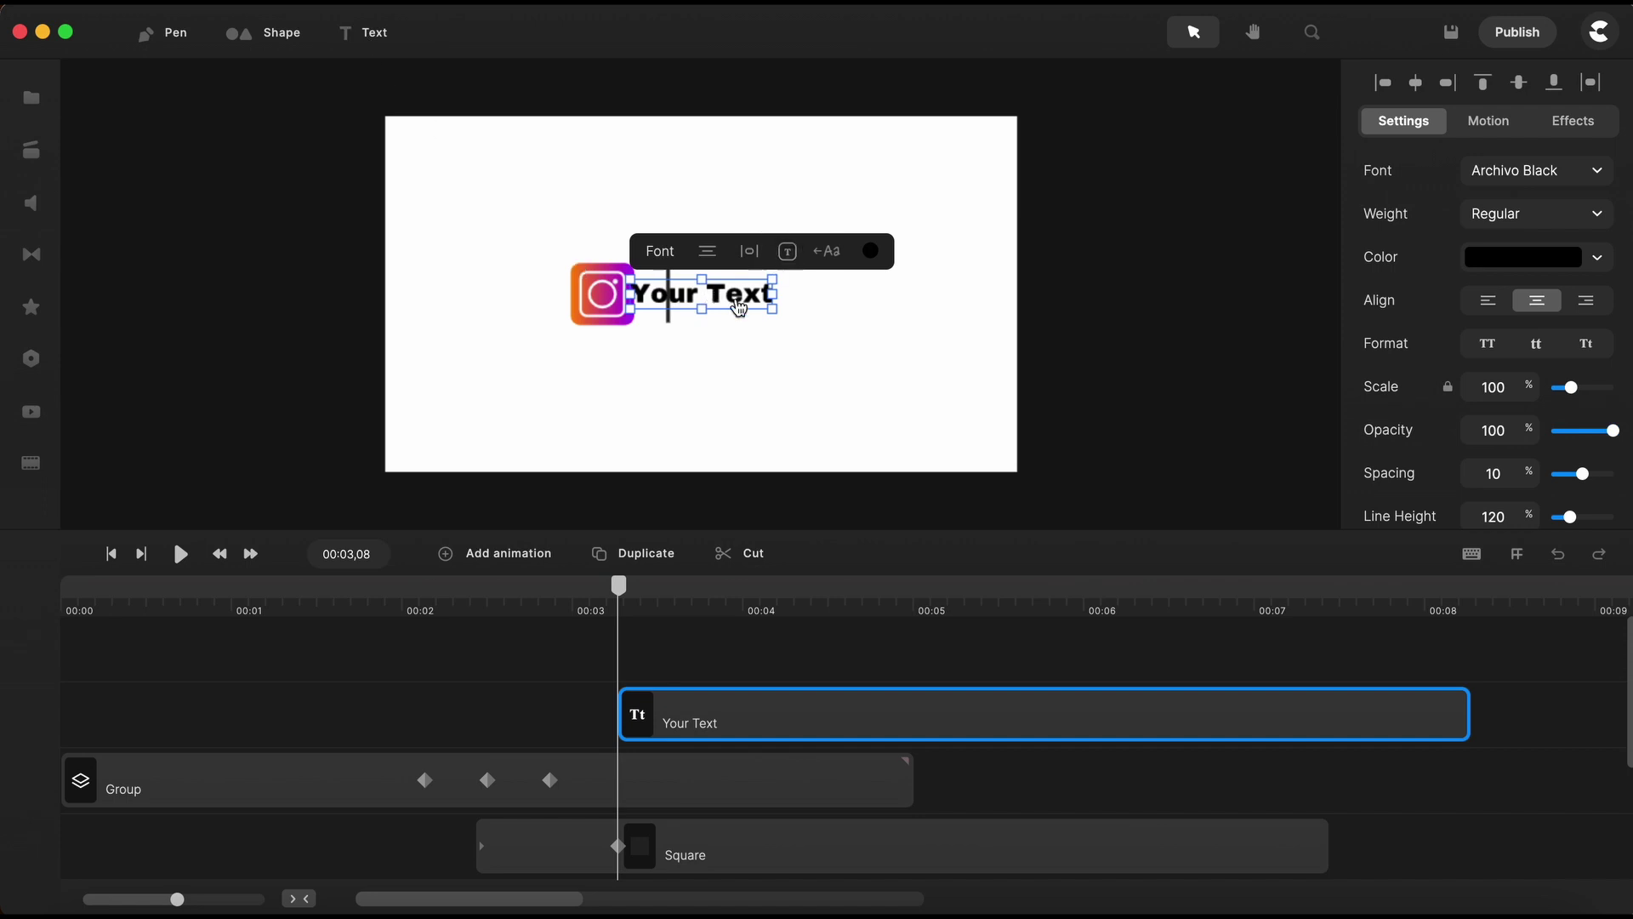
drag(738, 309, 816, 308)
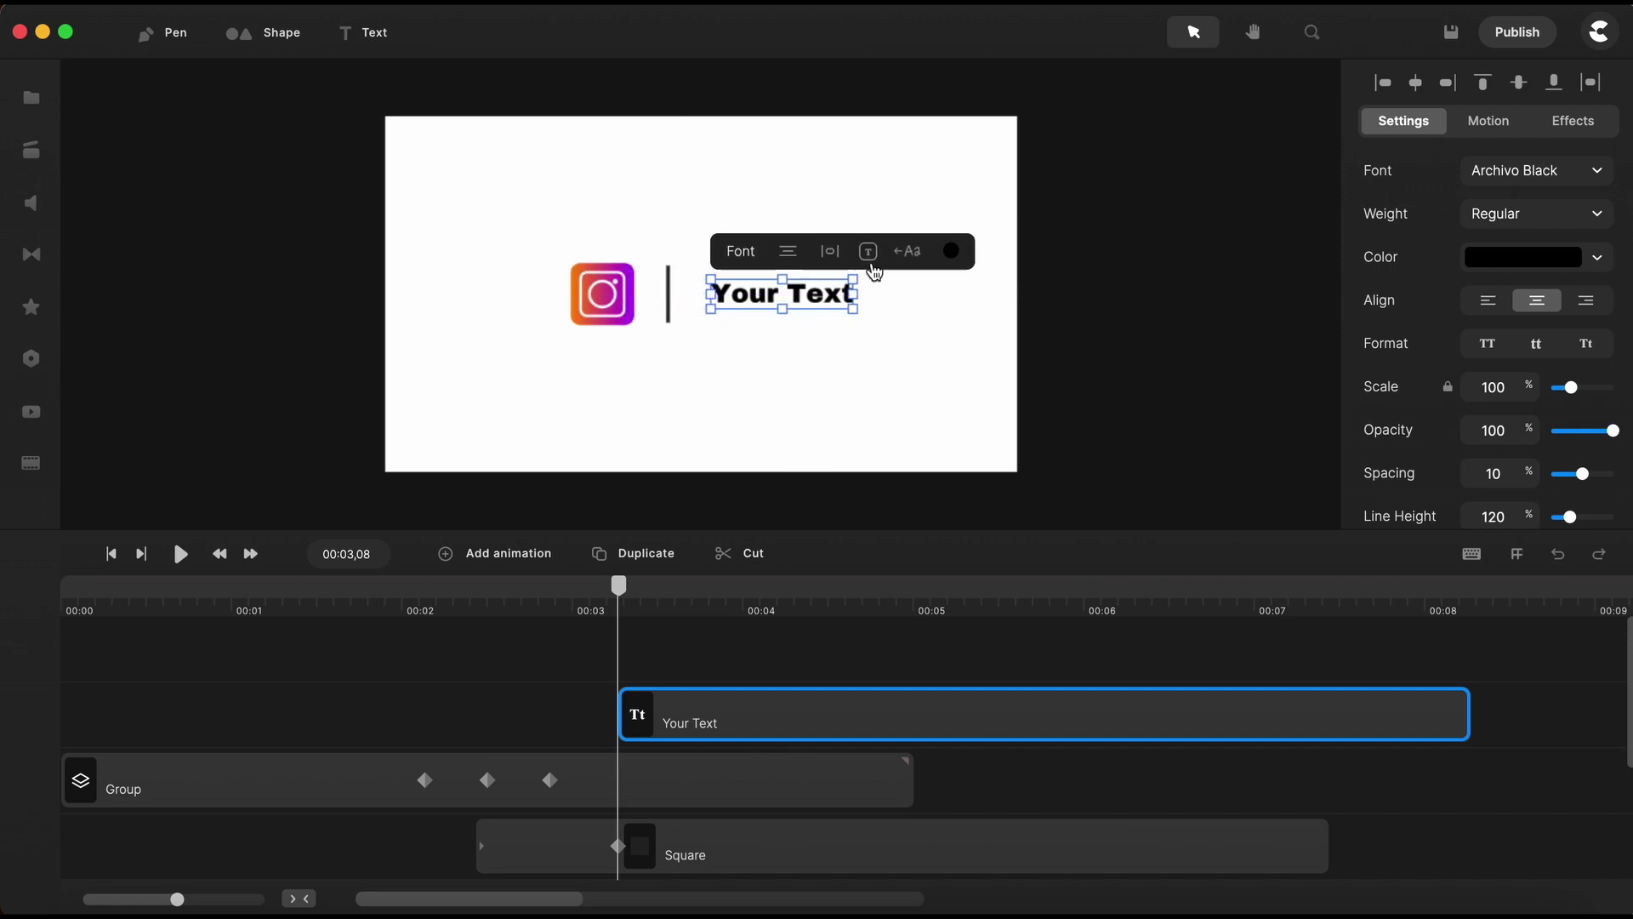
click(740, 251)
click(1258, 134)
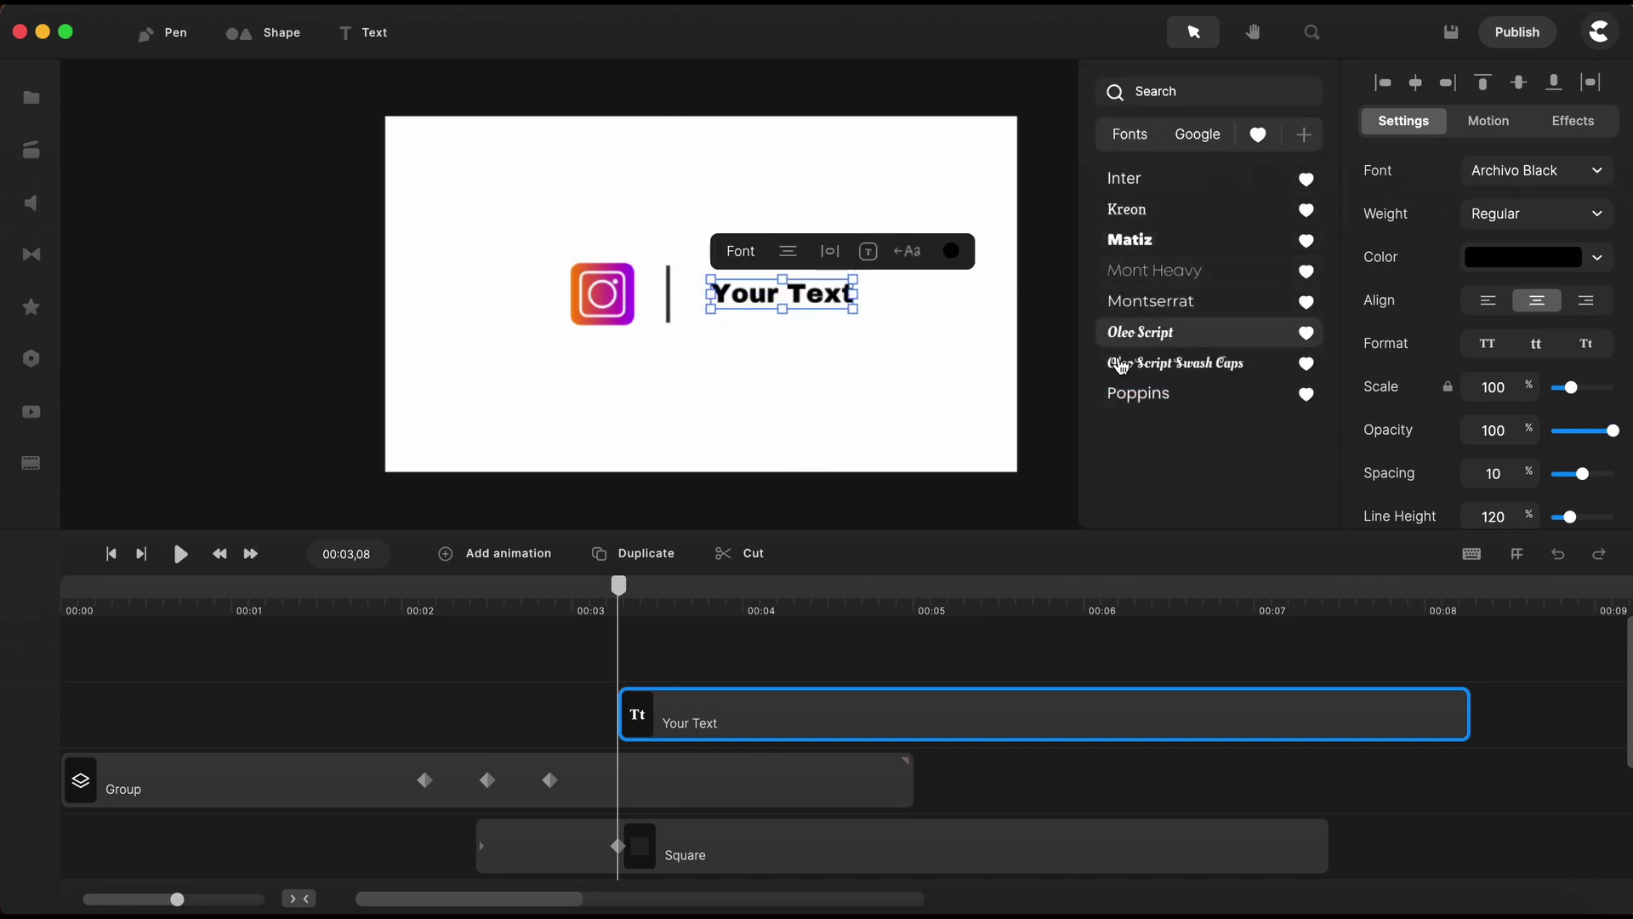
click(1208, 368)
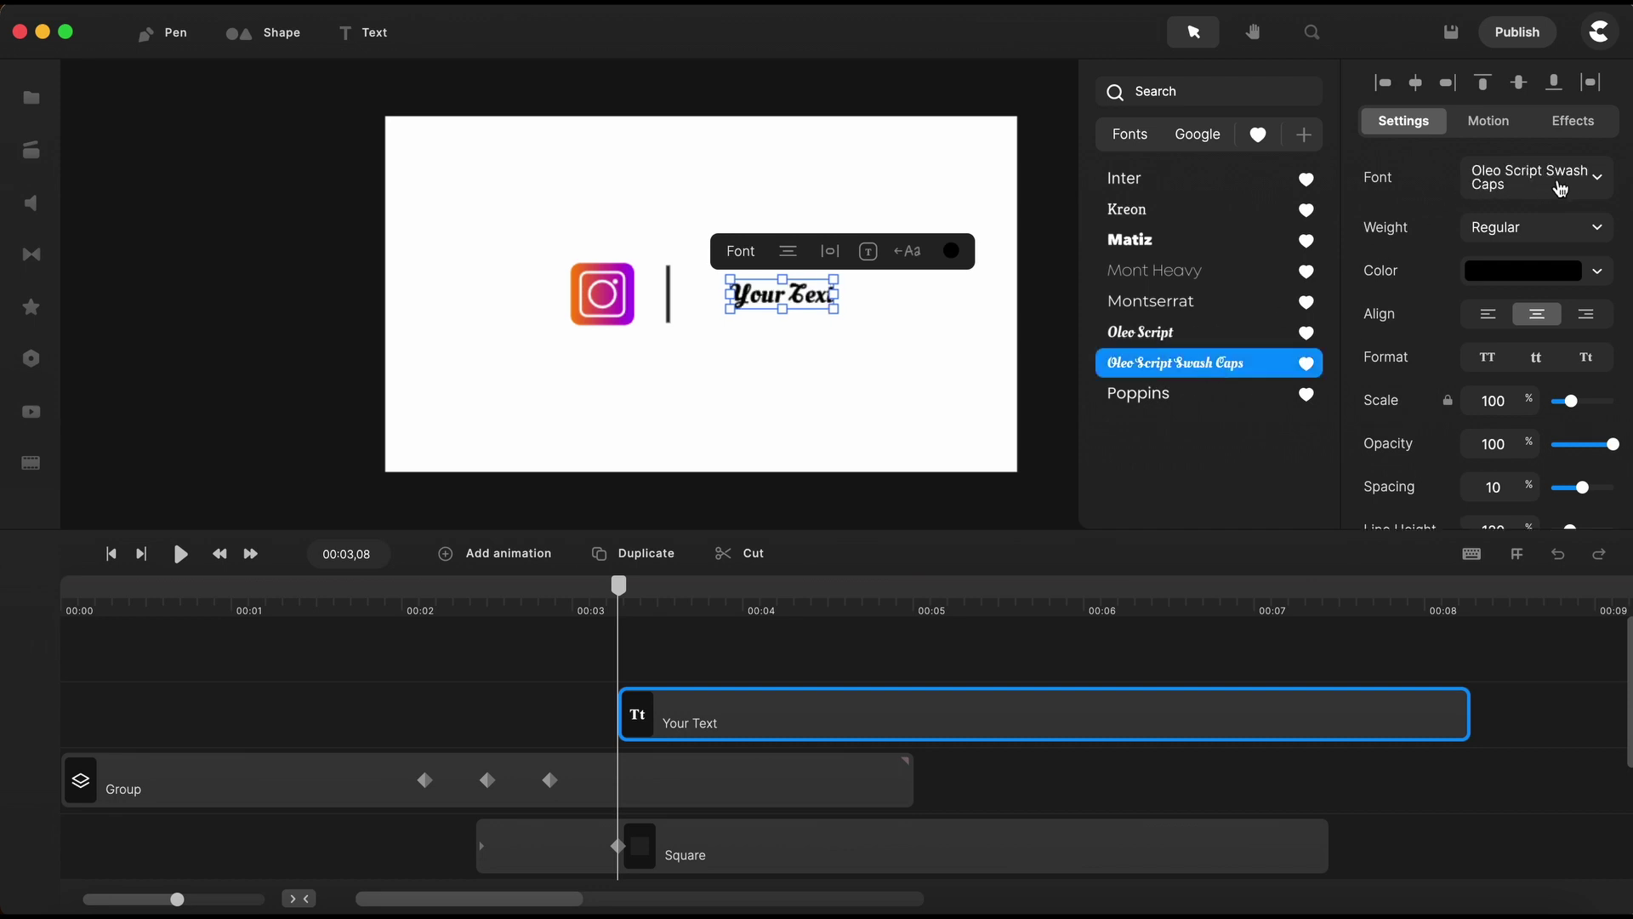
click(1259, 138)
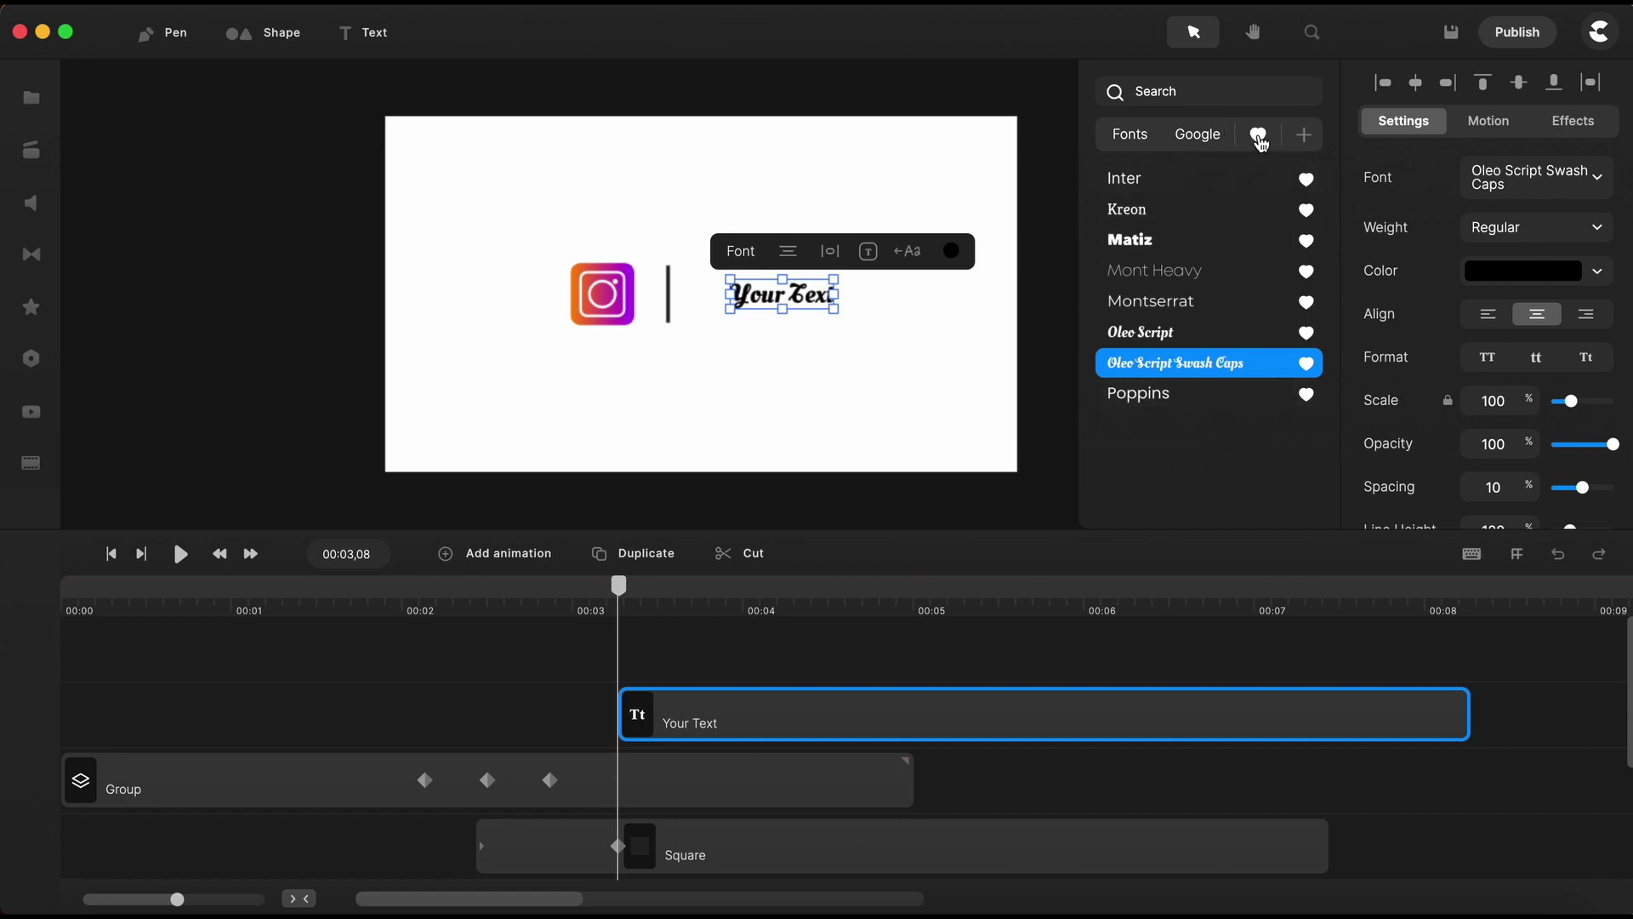
click(1039, 411)
Change the text to 'Instagram' and enlarge it into position
click(796, 295)
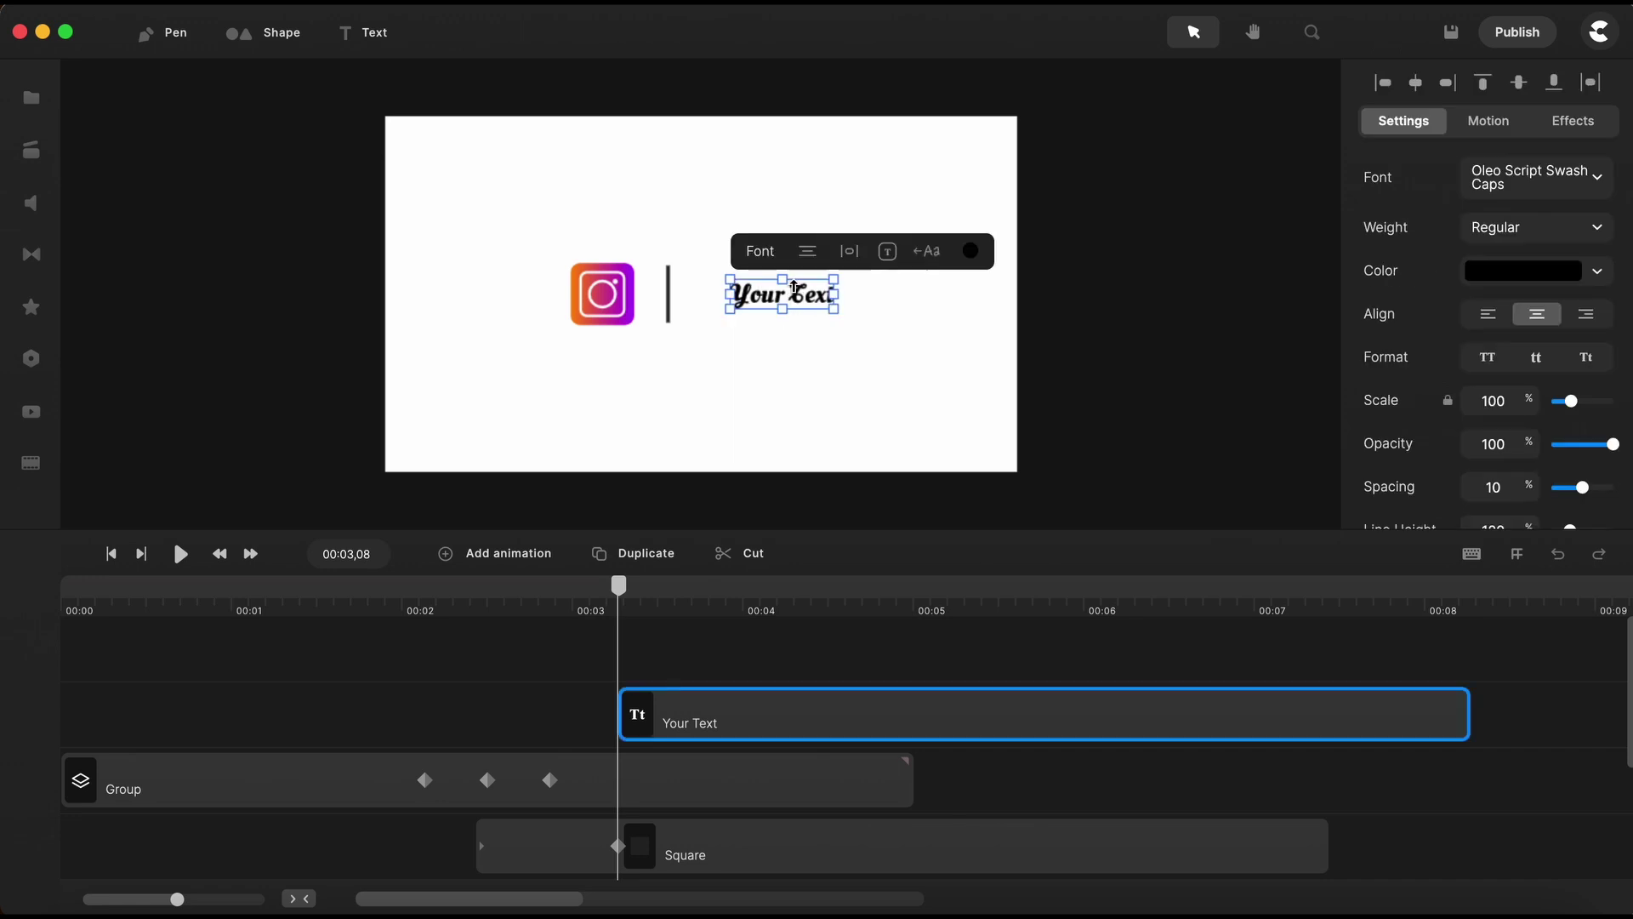
double_click(801, 293)
key(ctrl+a)
text(Ins)
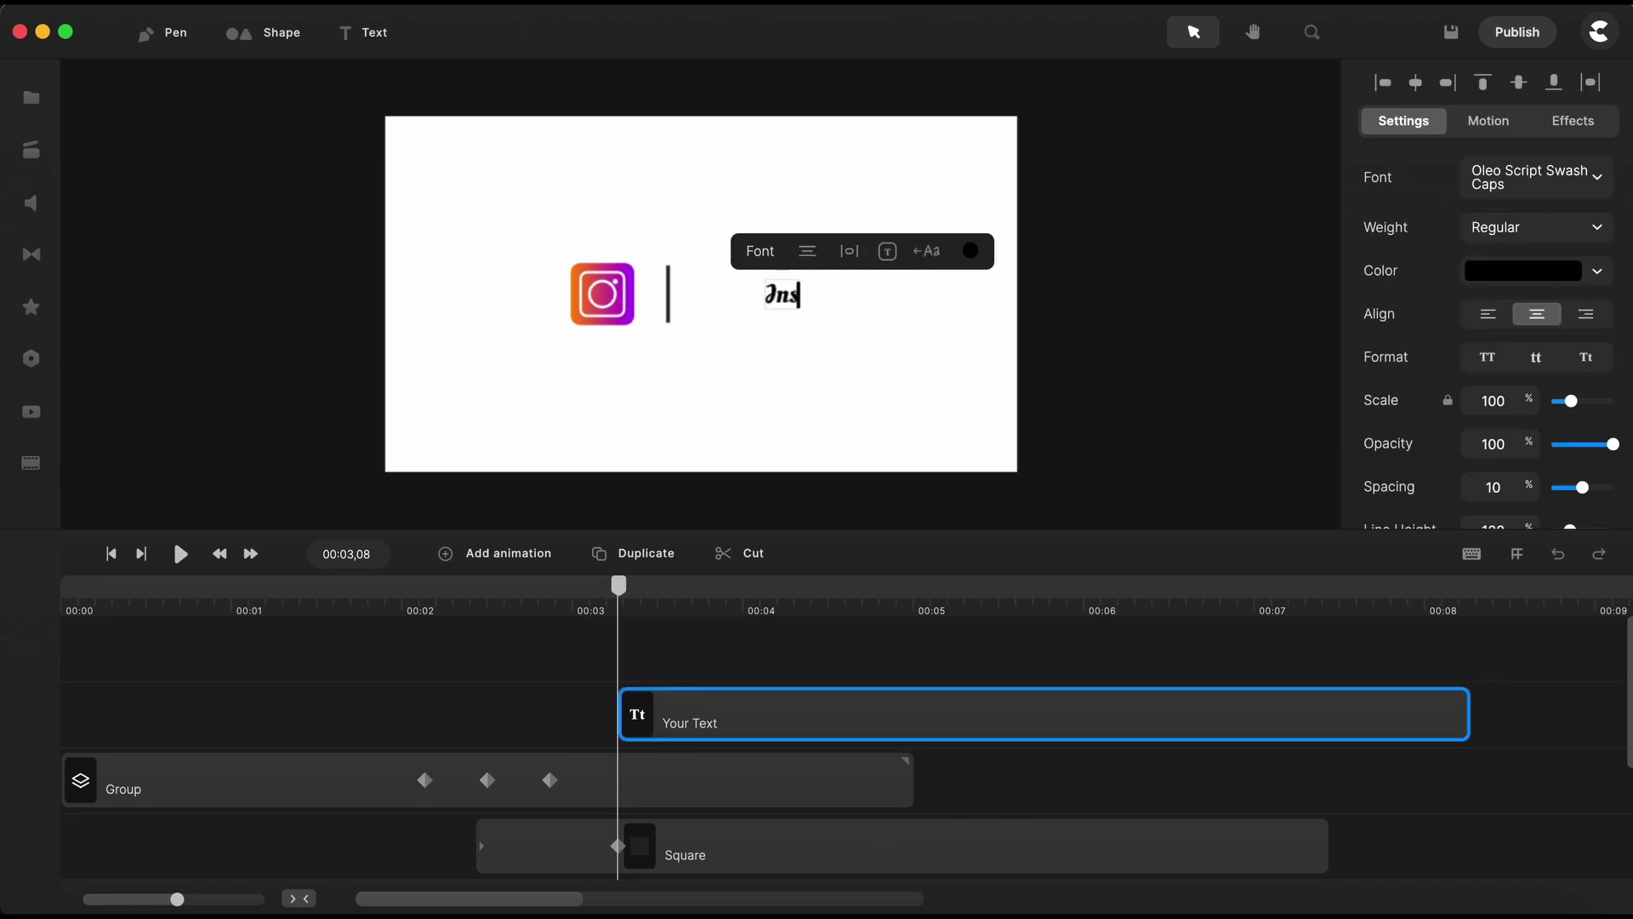
text(tagram)
click(959, 646)
click(807, 297)
drag(837, 283, 868, 300)
click(1159, 310)
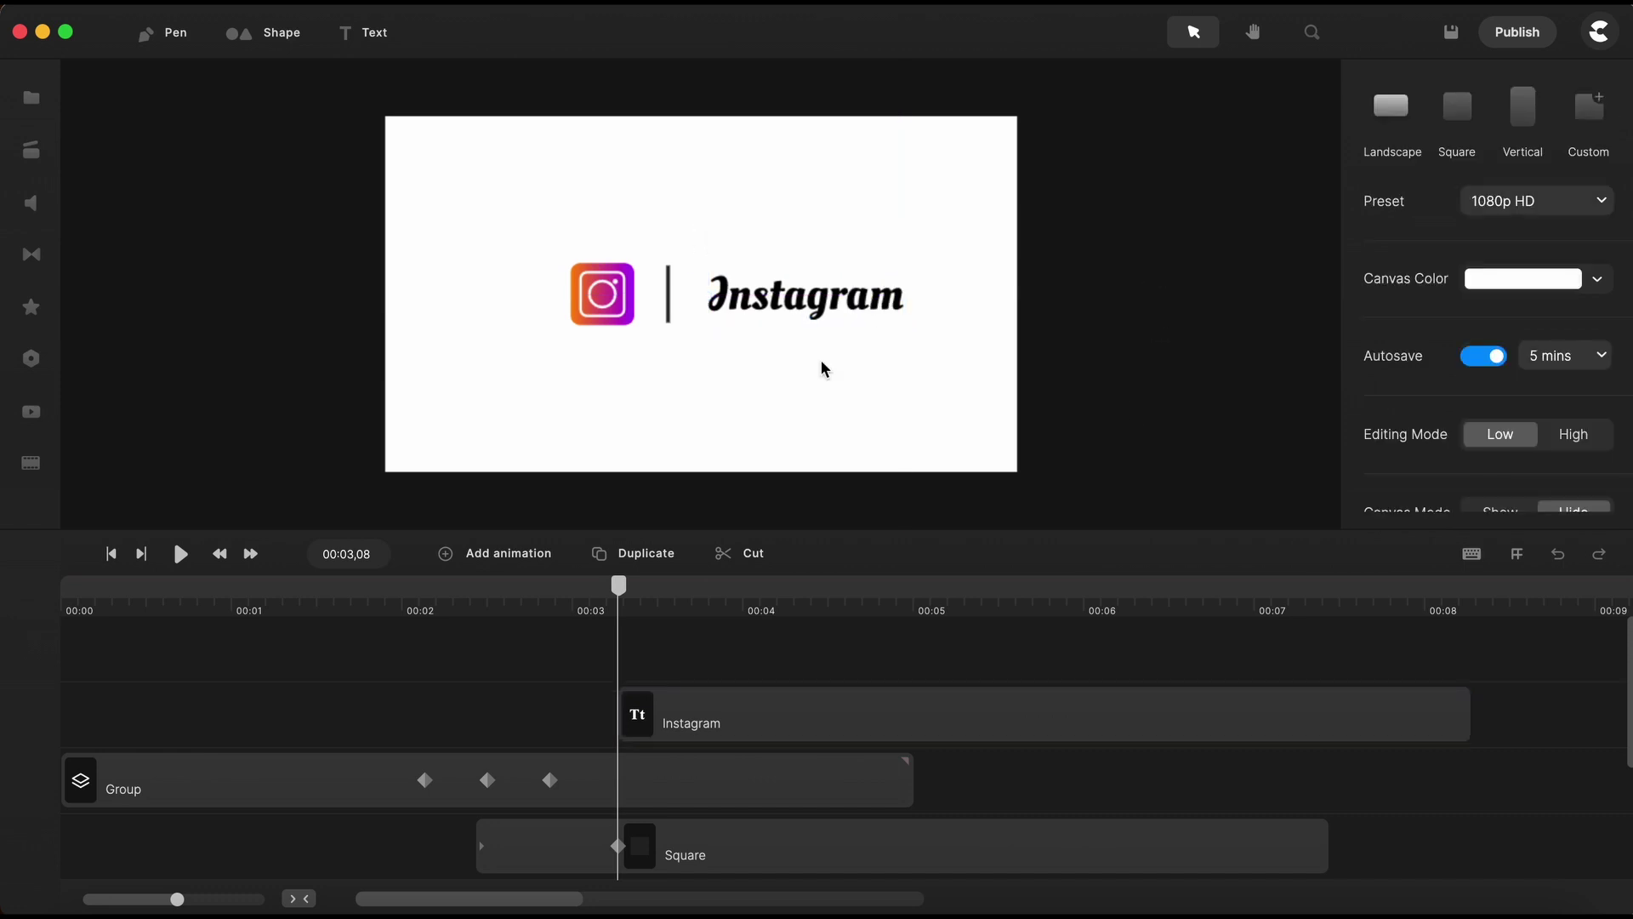
Duplicate the Instagram text clip and move the copy to a track above
click(885, 733)
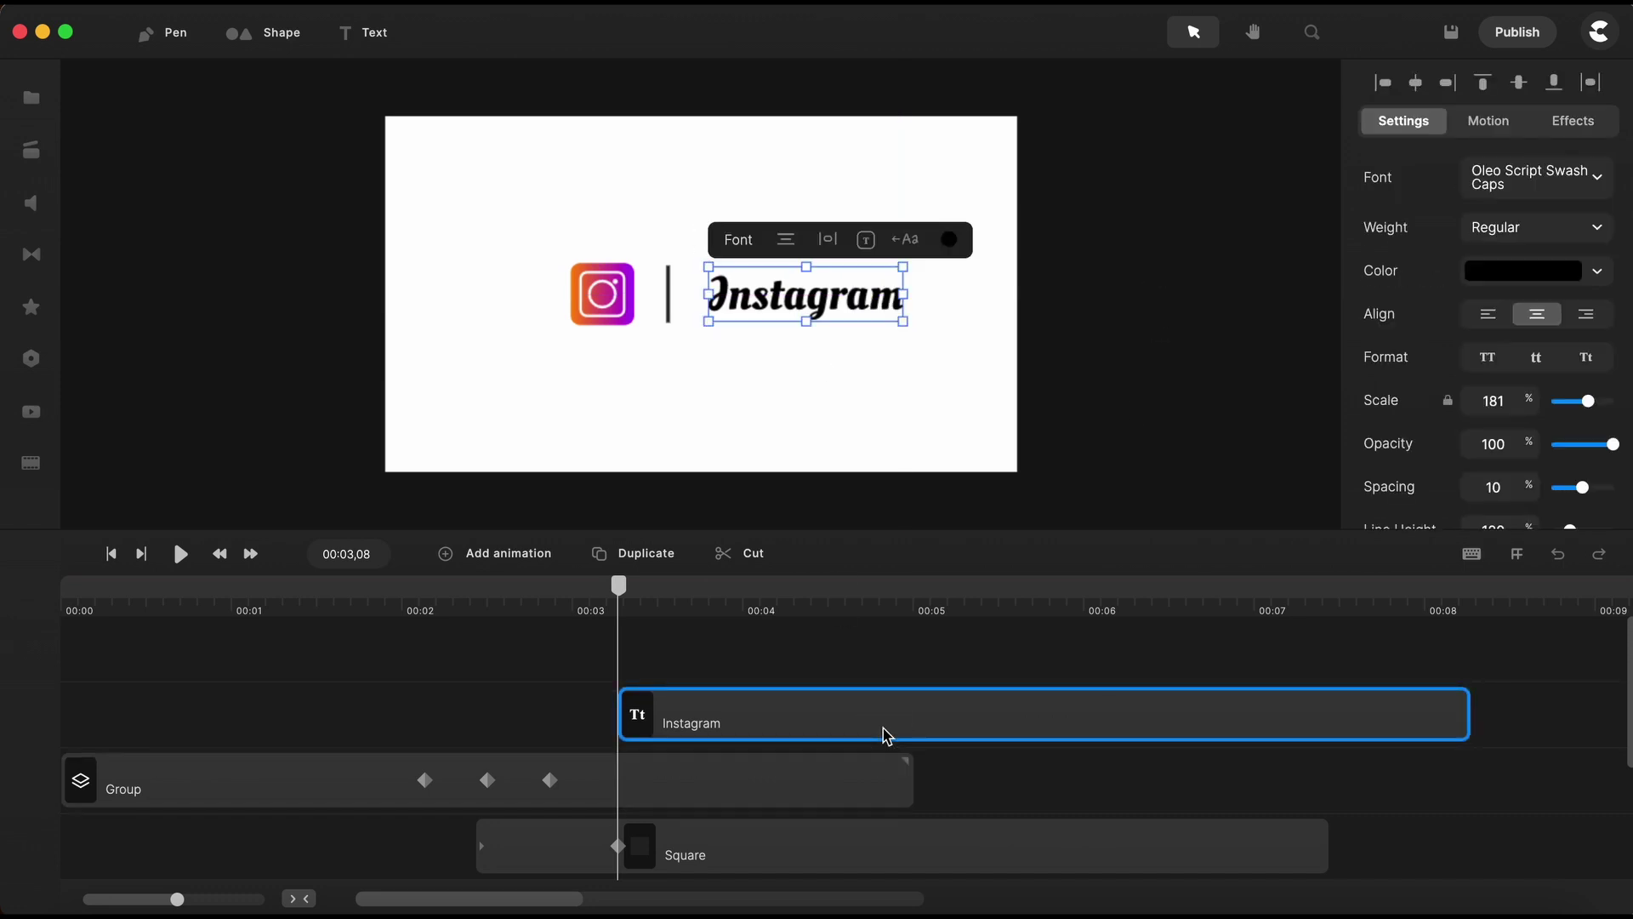
key(super+d)
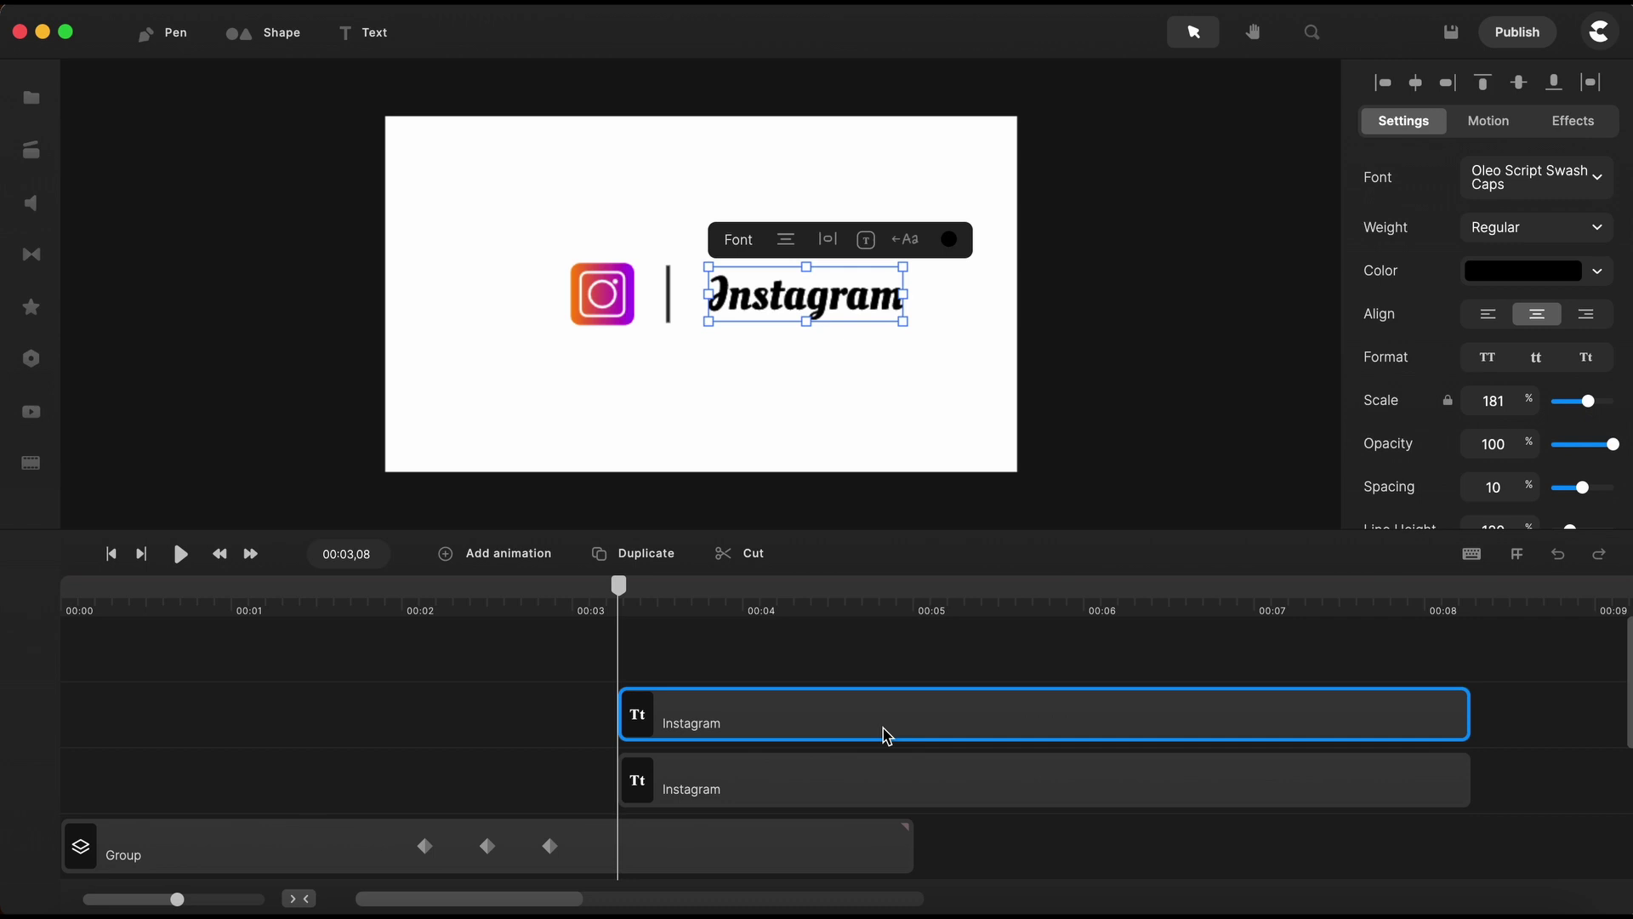
drag(887, 737, 889, 676)
Search Pixabay for 'Braid' and import the colourful abstract image into My Files
click(30, 98)
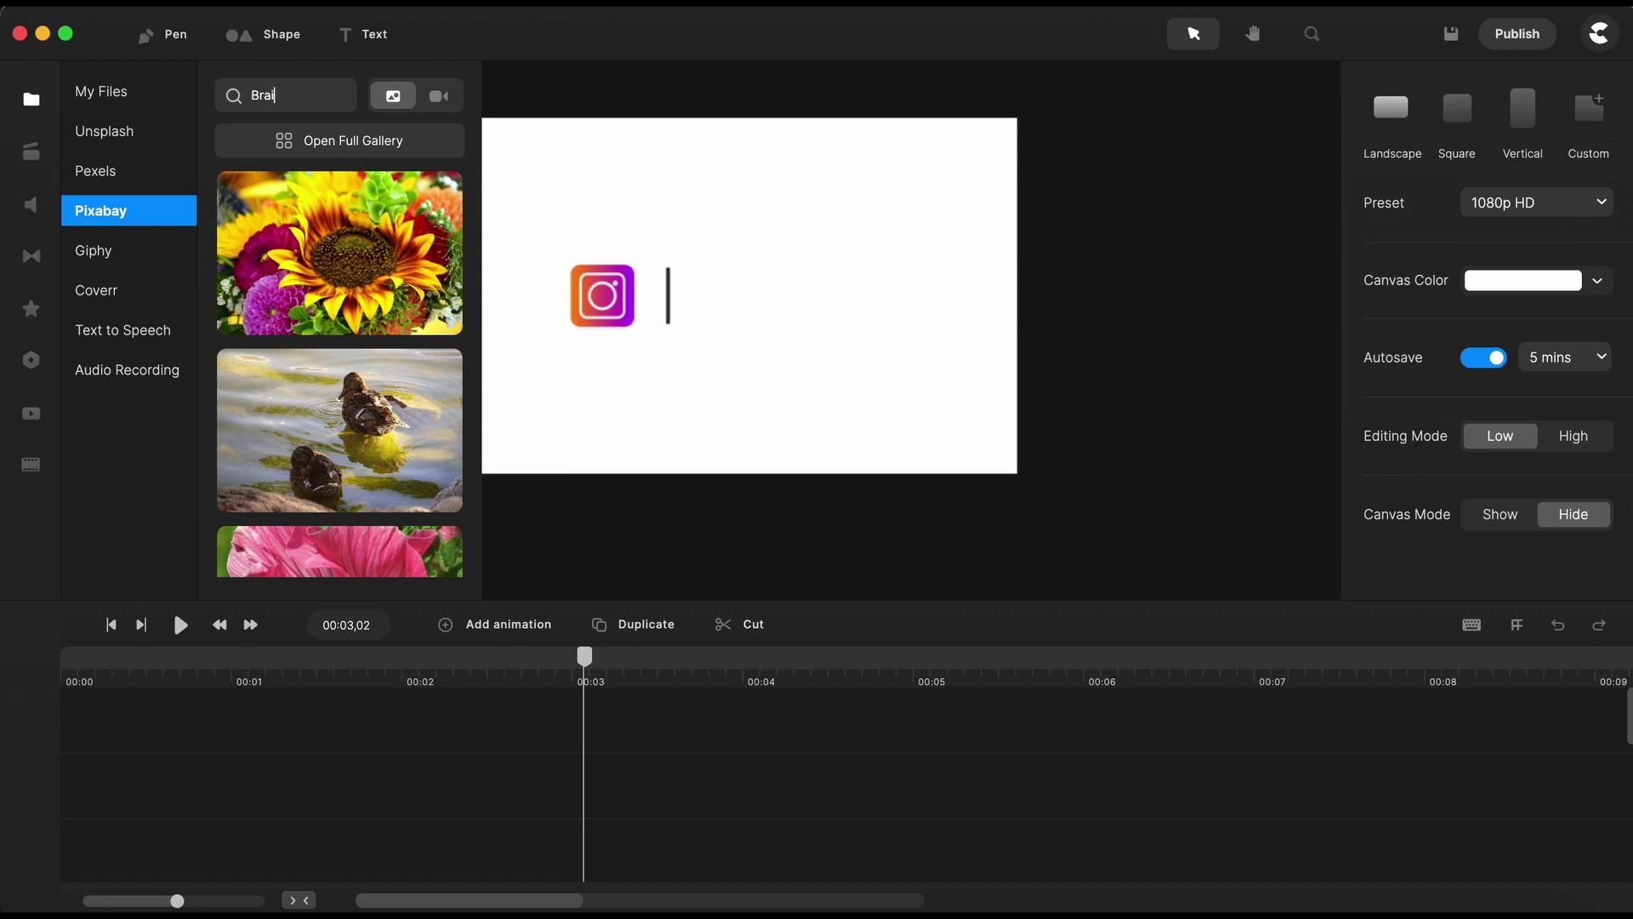
text(d)
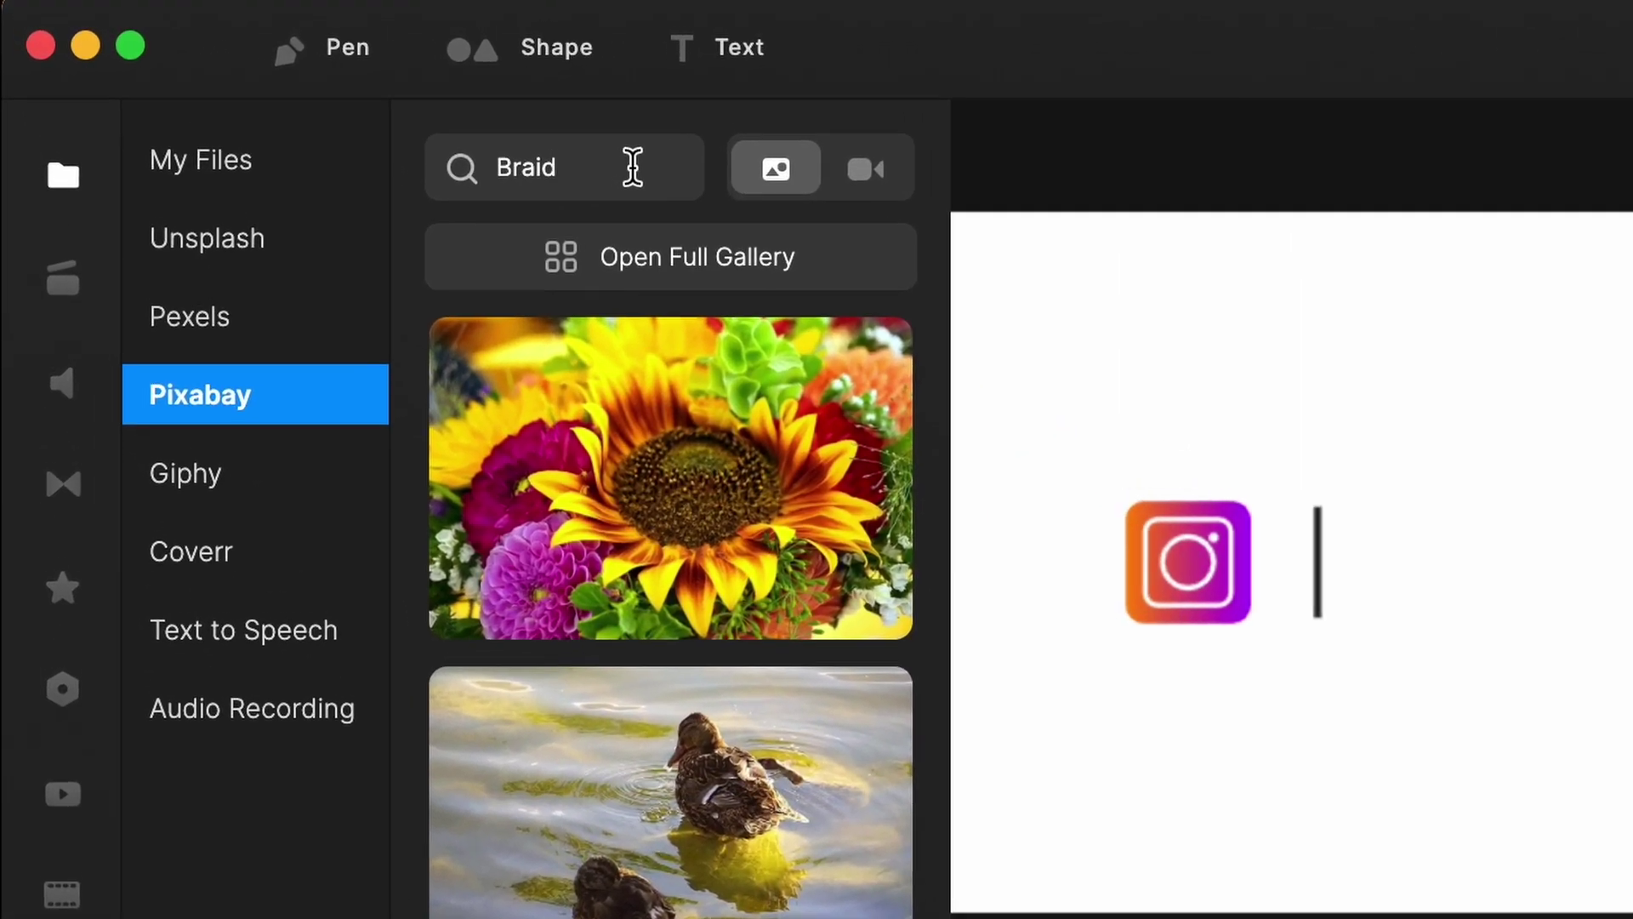
key(Return)
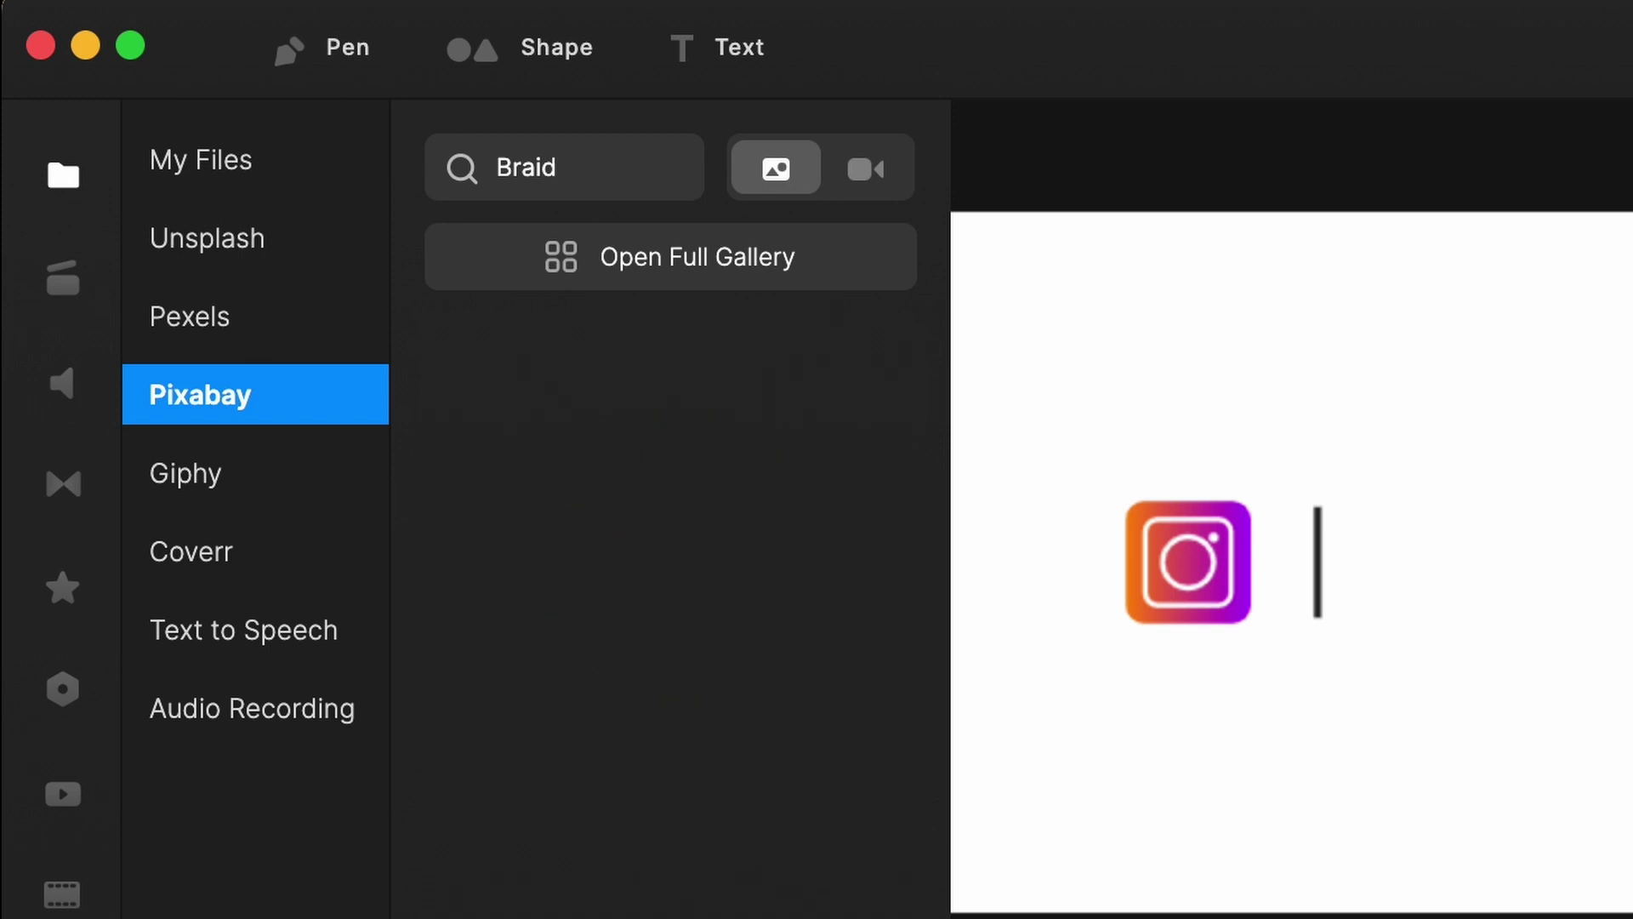
click(692, 263)
scroll(604, 451, down, 3)
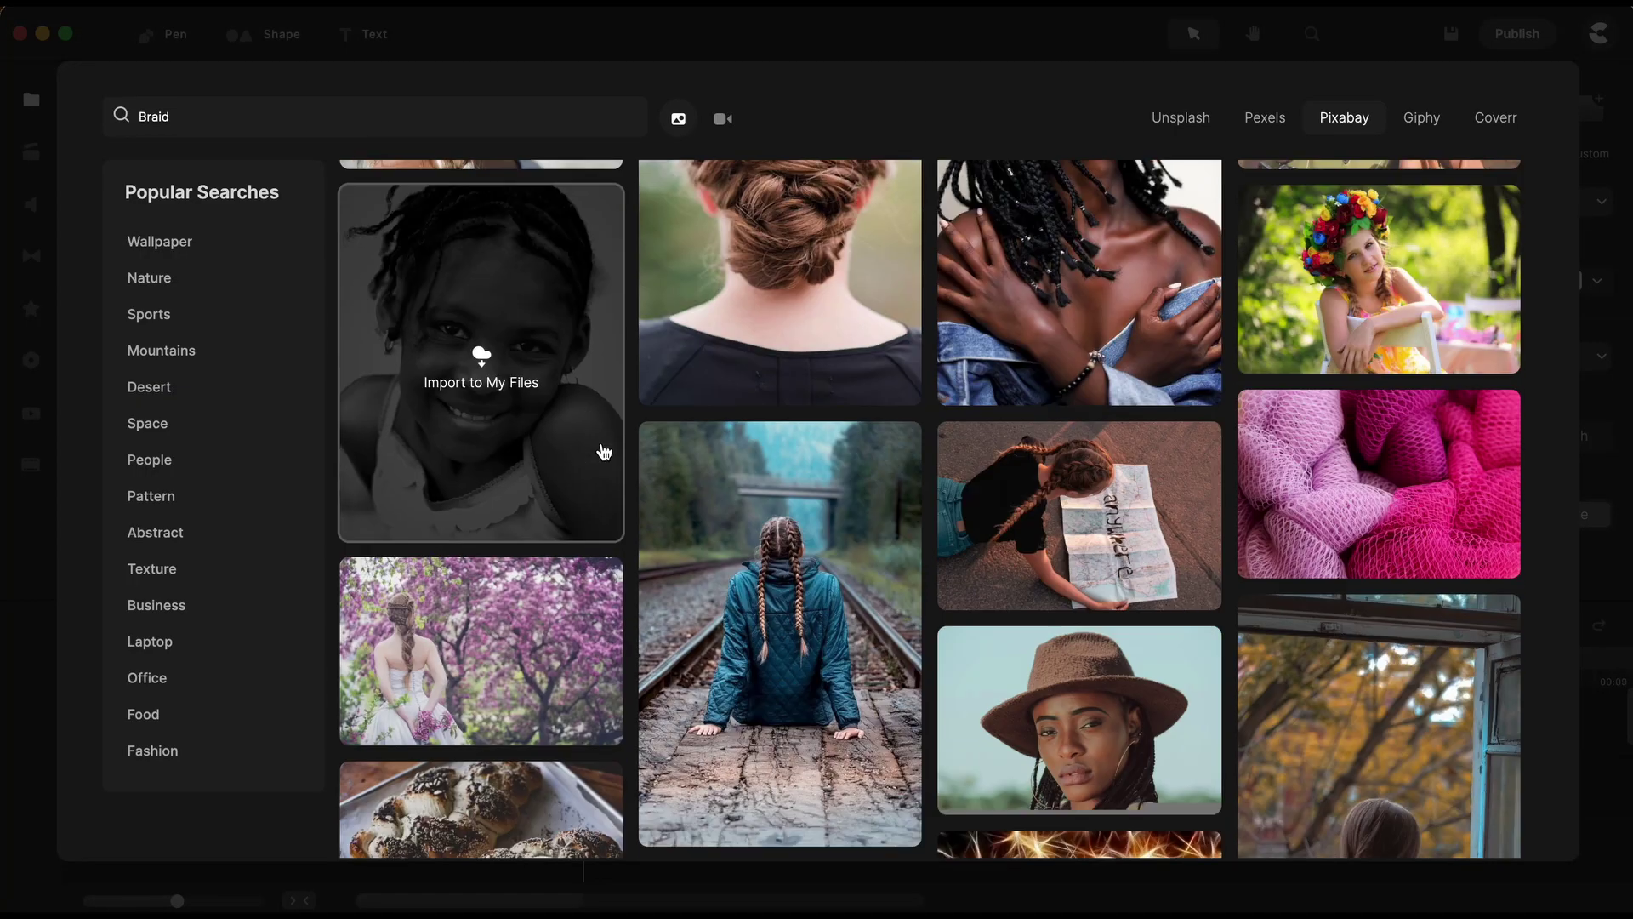
scroll(603, 451, down, 10)
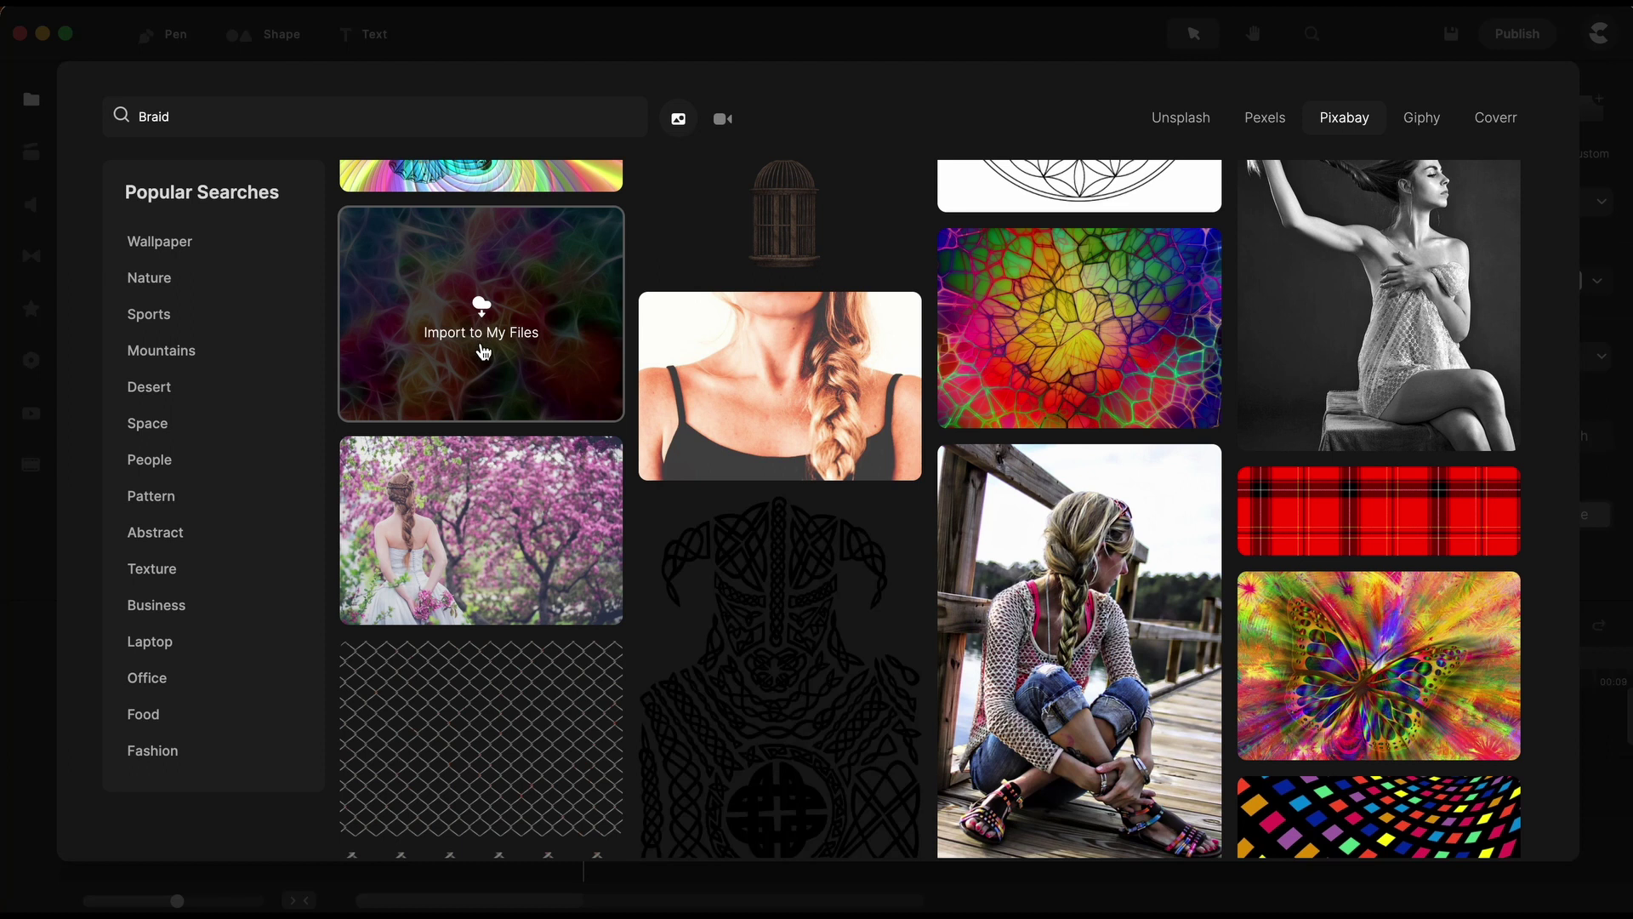
click(483, 350)
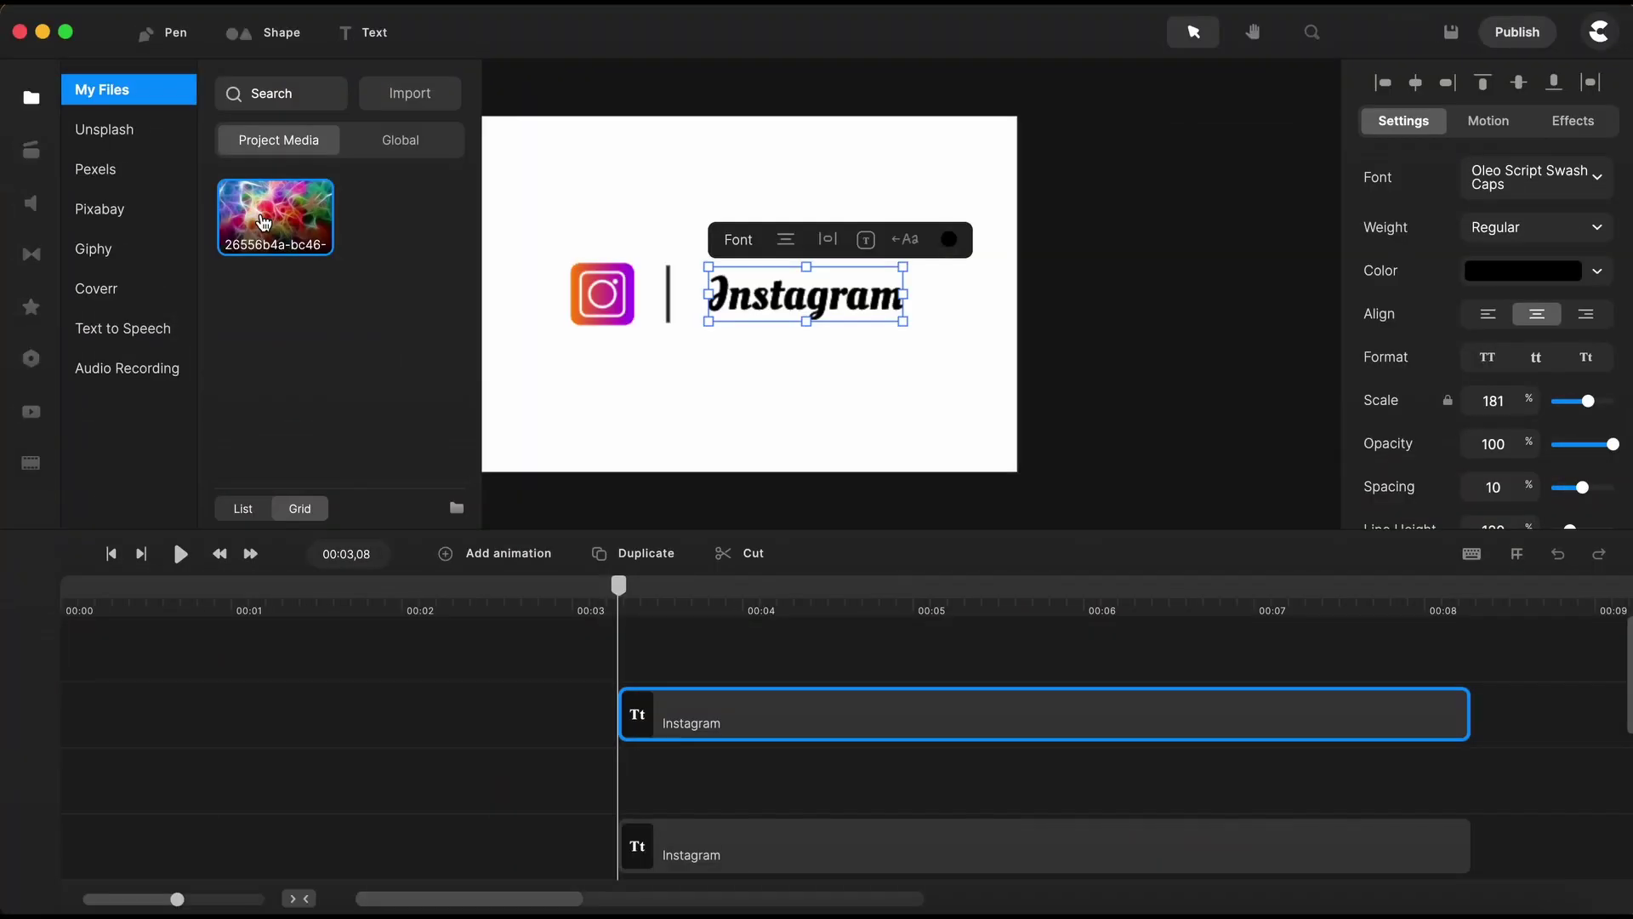
Place the imported image on the canvas with its track beneath the Instagram text
click(264, 222)
drag(263, 222, 569, 212)
click(32, 100)
drag(766, 719, 771, 834)
Shrink the image to 28% scale and centre it over the Instagram text
scroll(702, 434, down, 3)
scroll(702, 433, down, 2)
drag(601, 456, 656, 408)
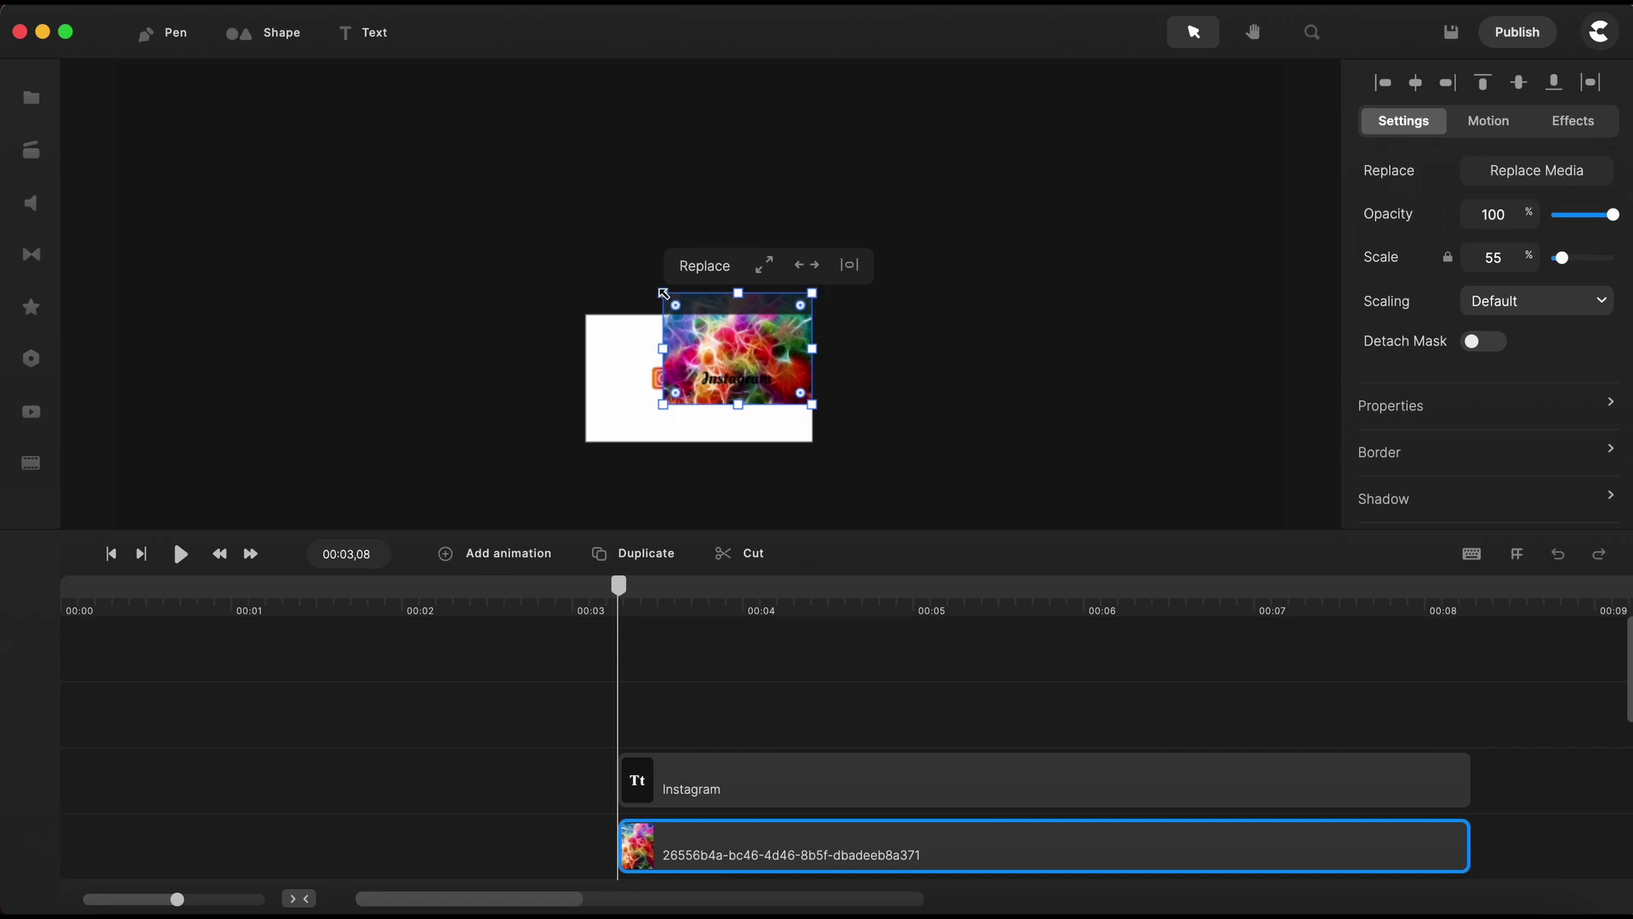
drag(667, 292, 717, 340)
scroll(717, 340, up, 5)
drag(810, 320, 707, 338)
drag(783, 220, 758, 231)
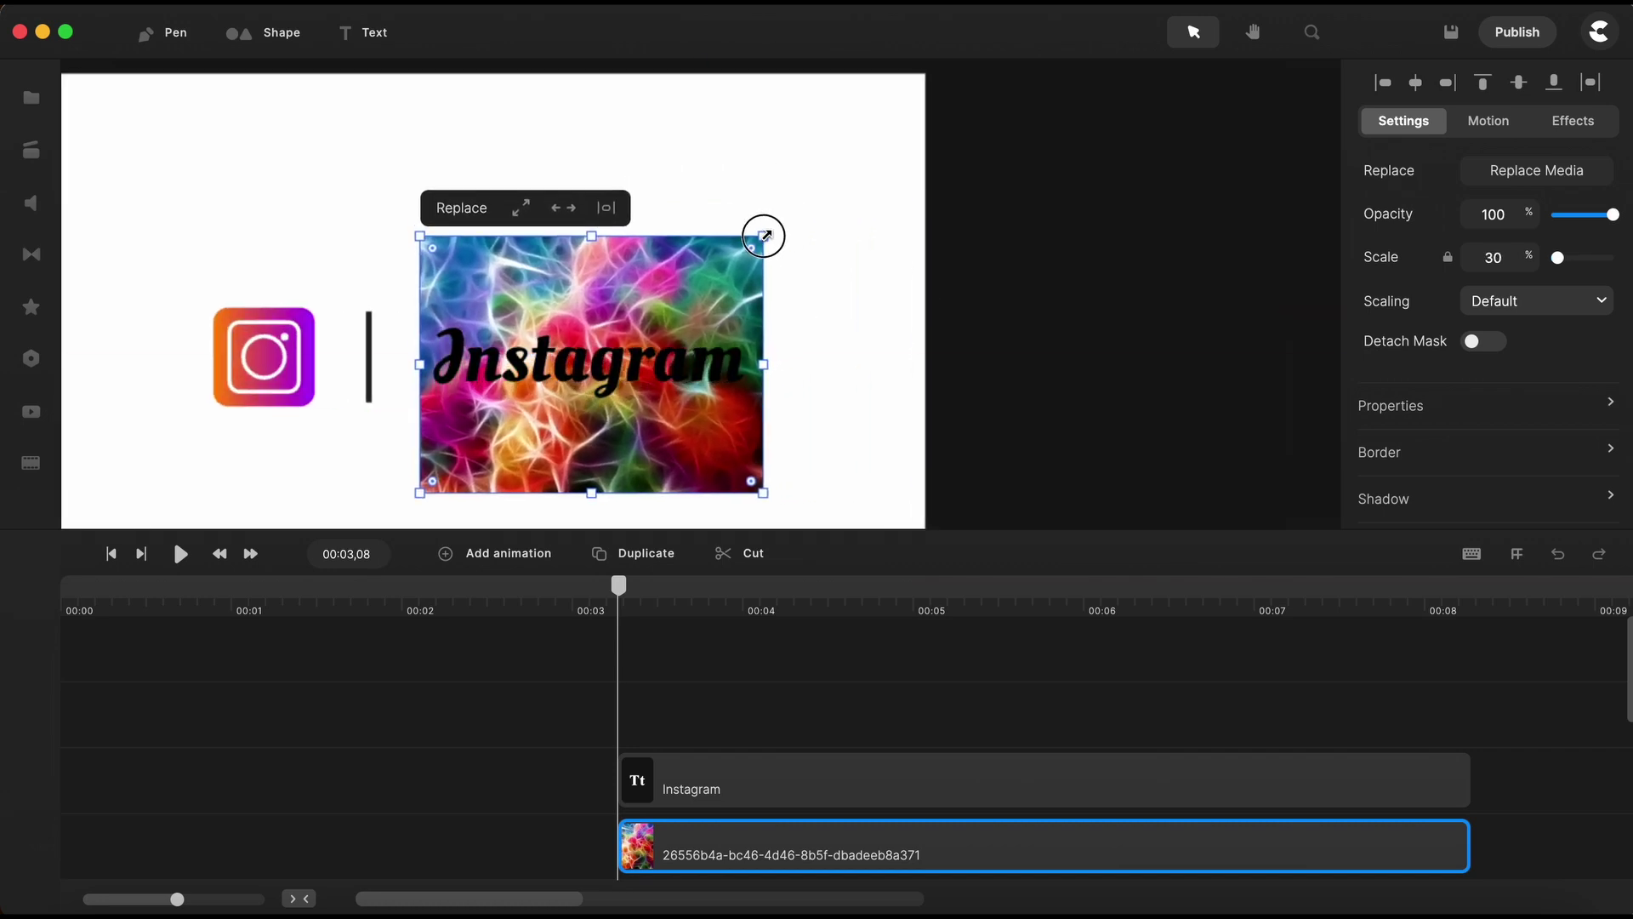
drag(691, 297, 689, 304)
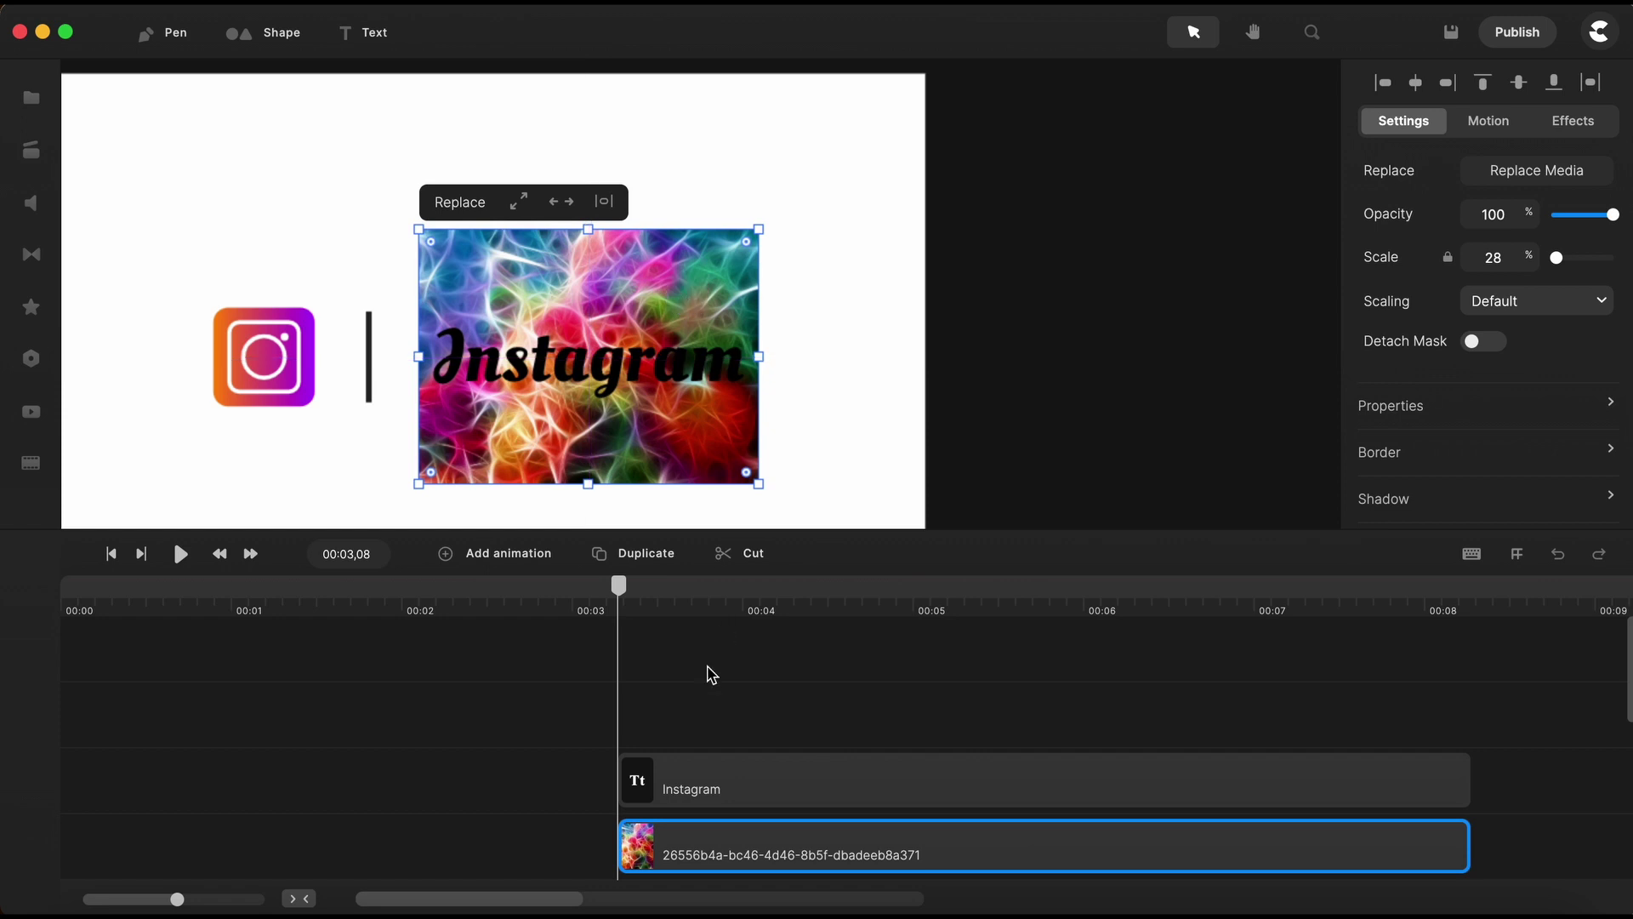
Give the image a Linear-eased Position animation
scroll(720, 778, down, 3)
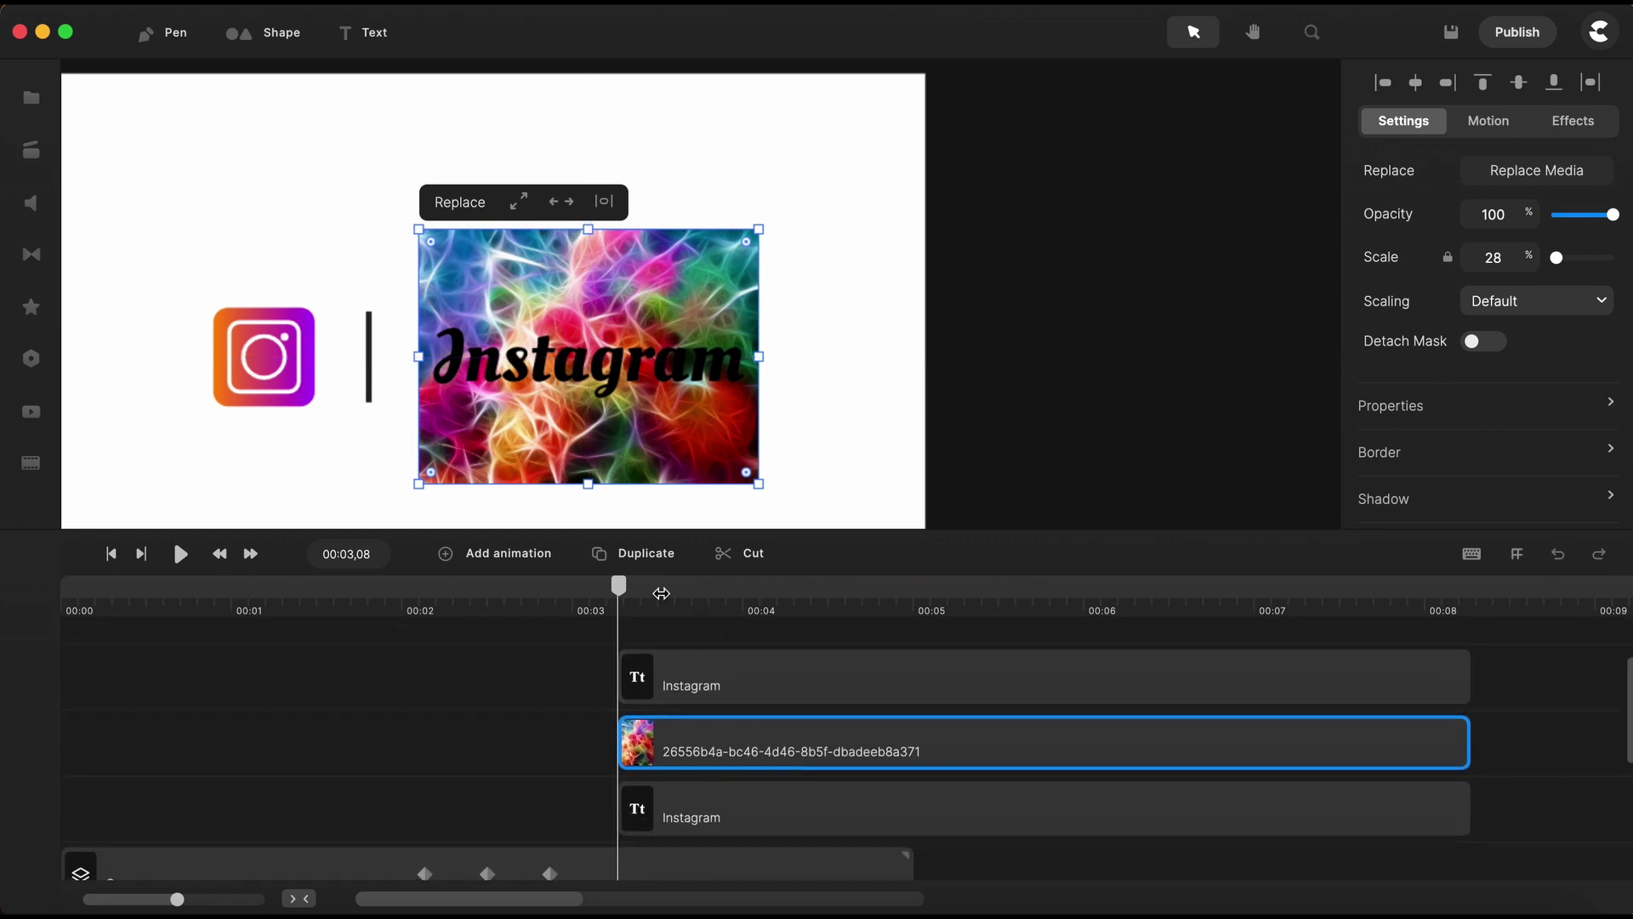
click(531, 558)
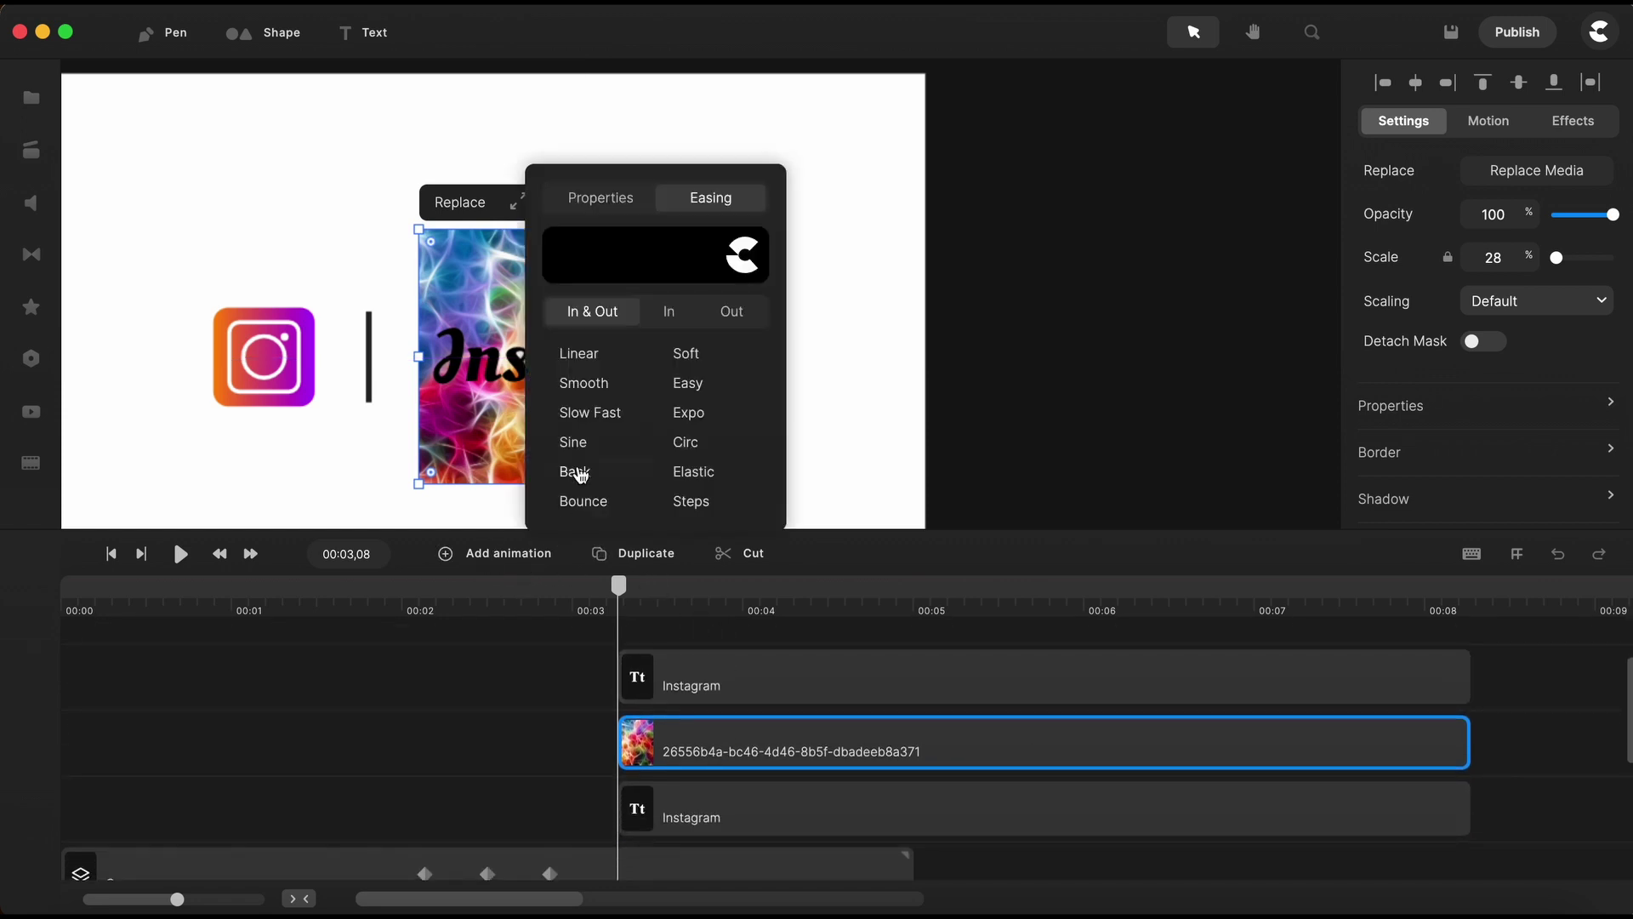
click(584, 364)
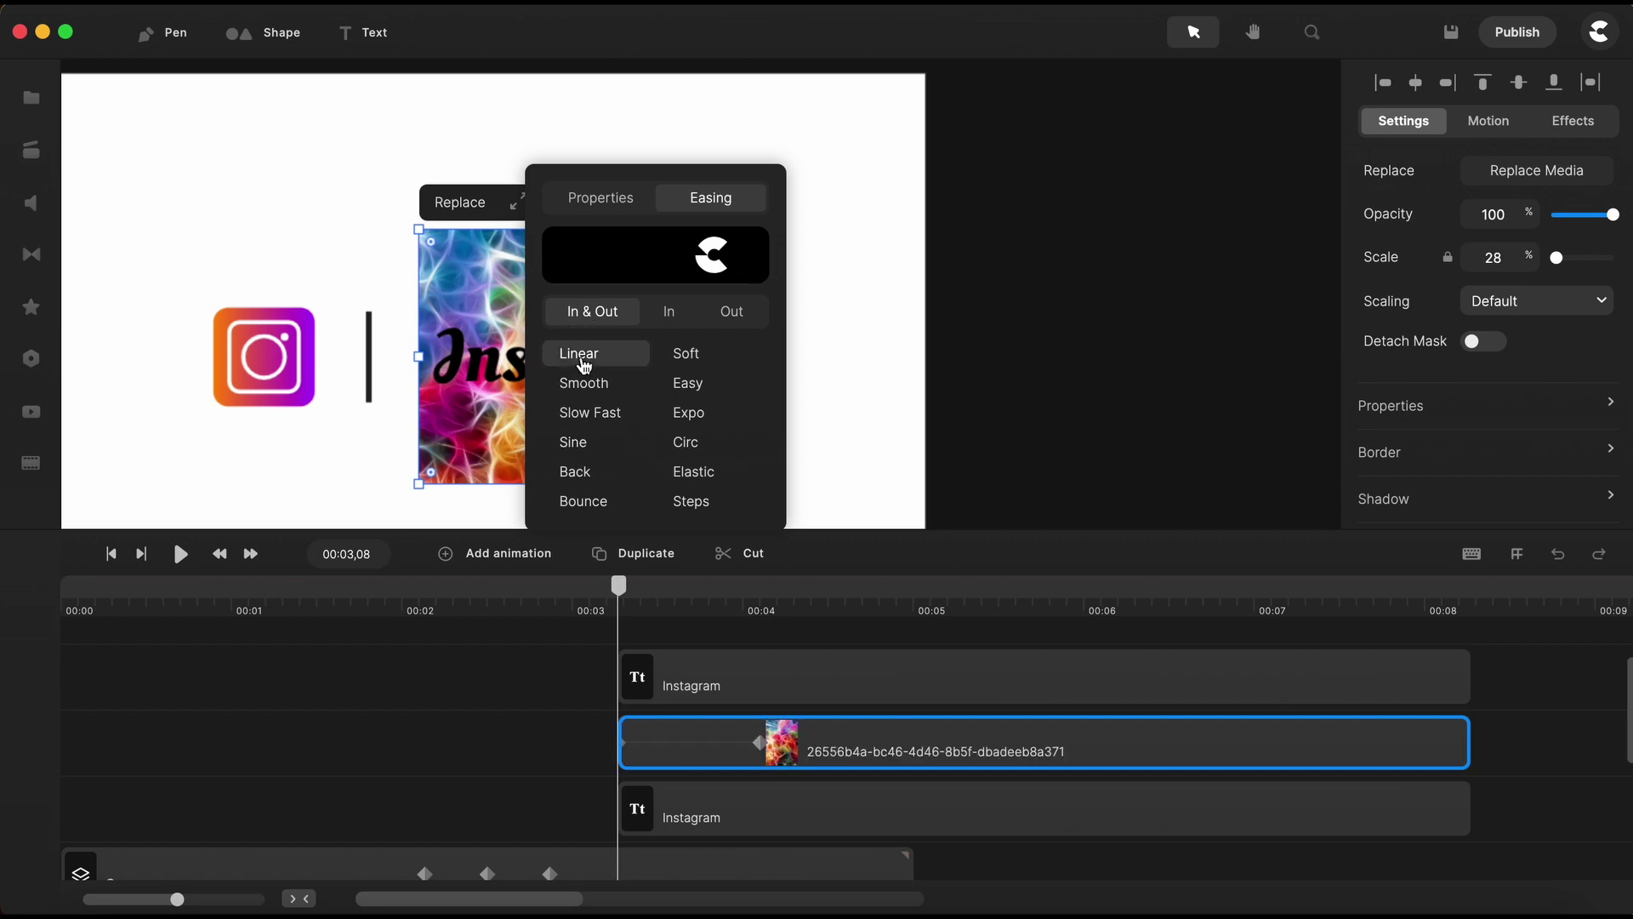
click(611, 202)
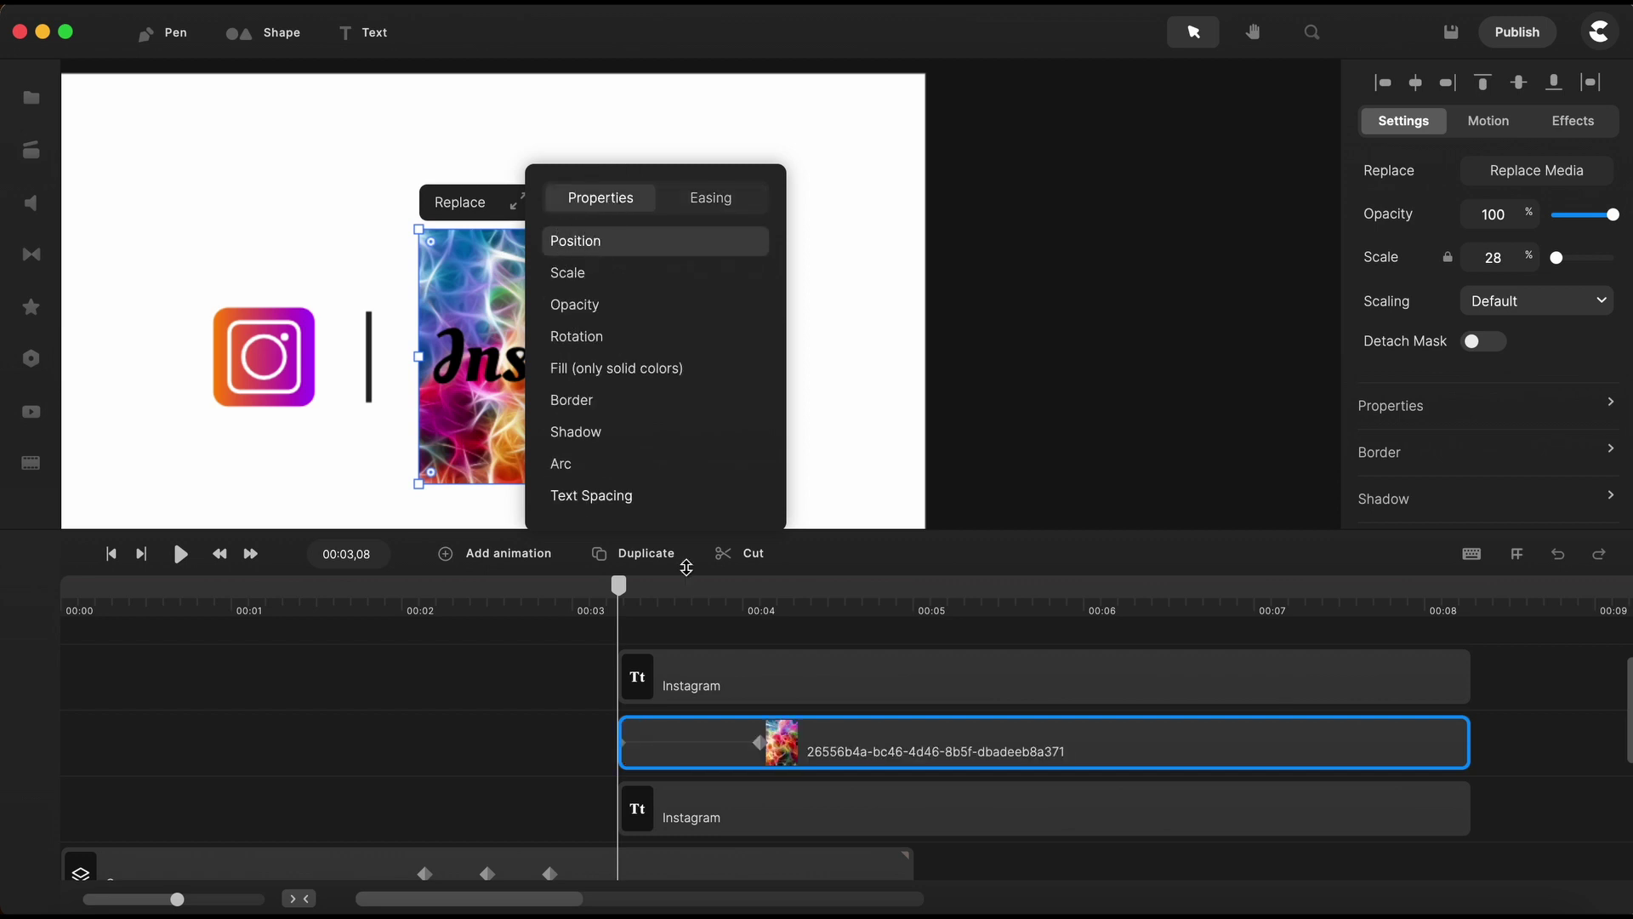
click(760, 742)
click(562, 781)
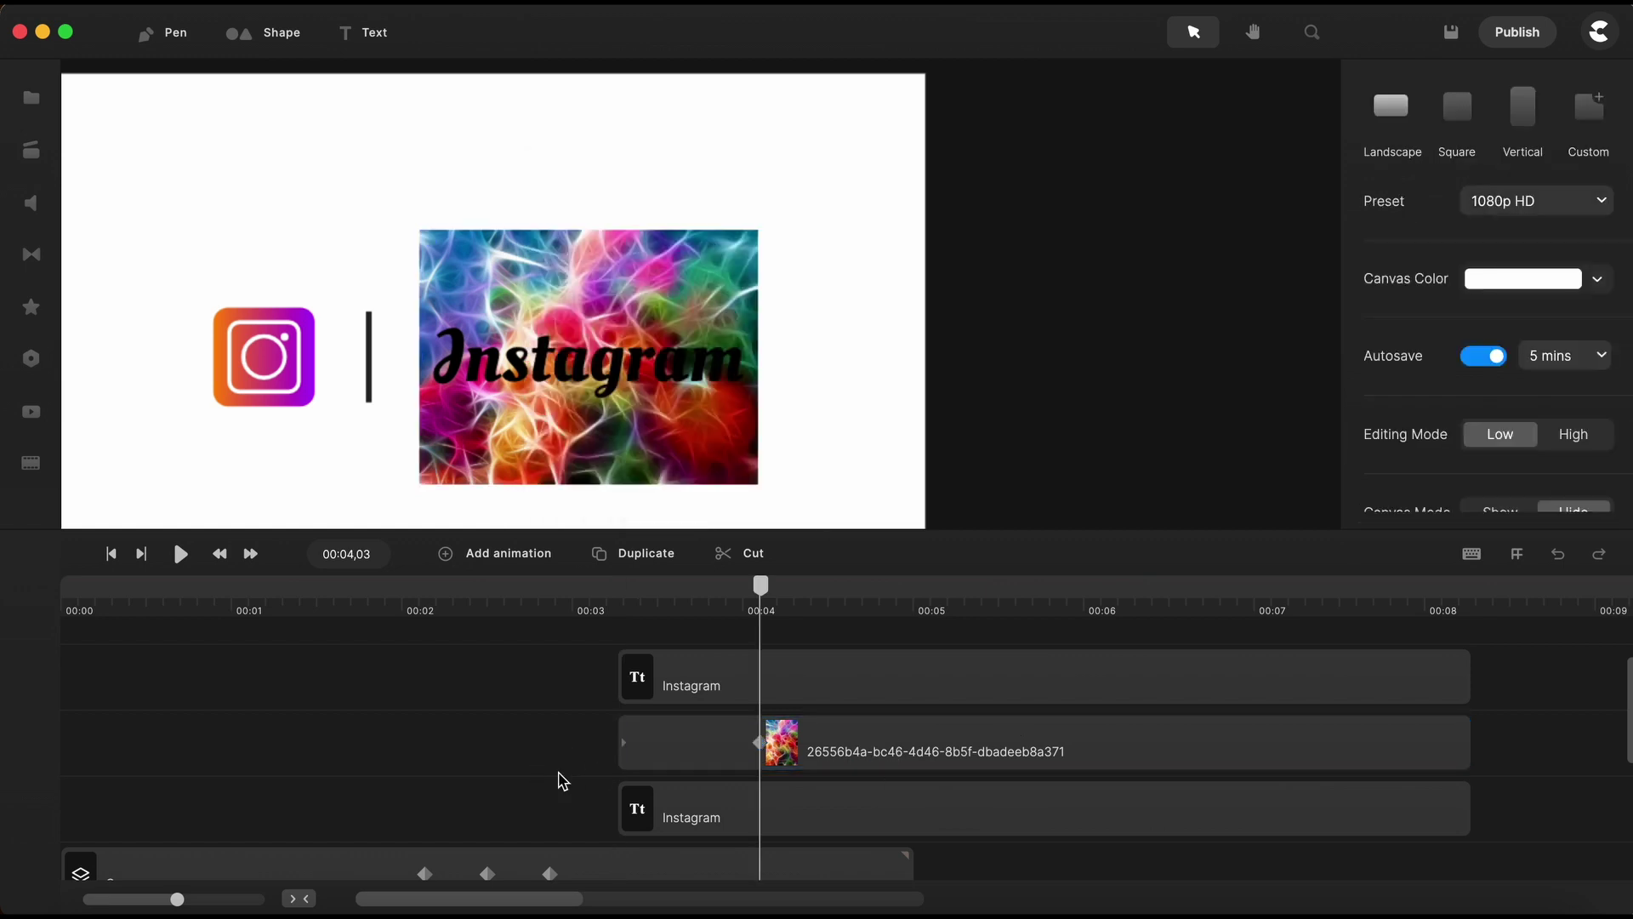
click(879, 745)
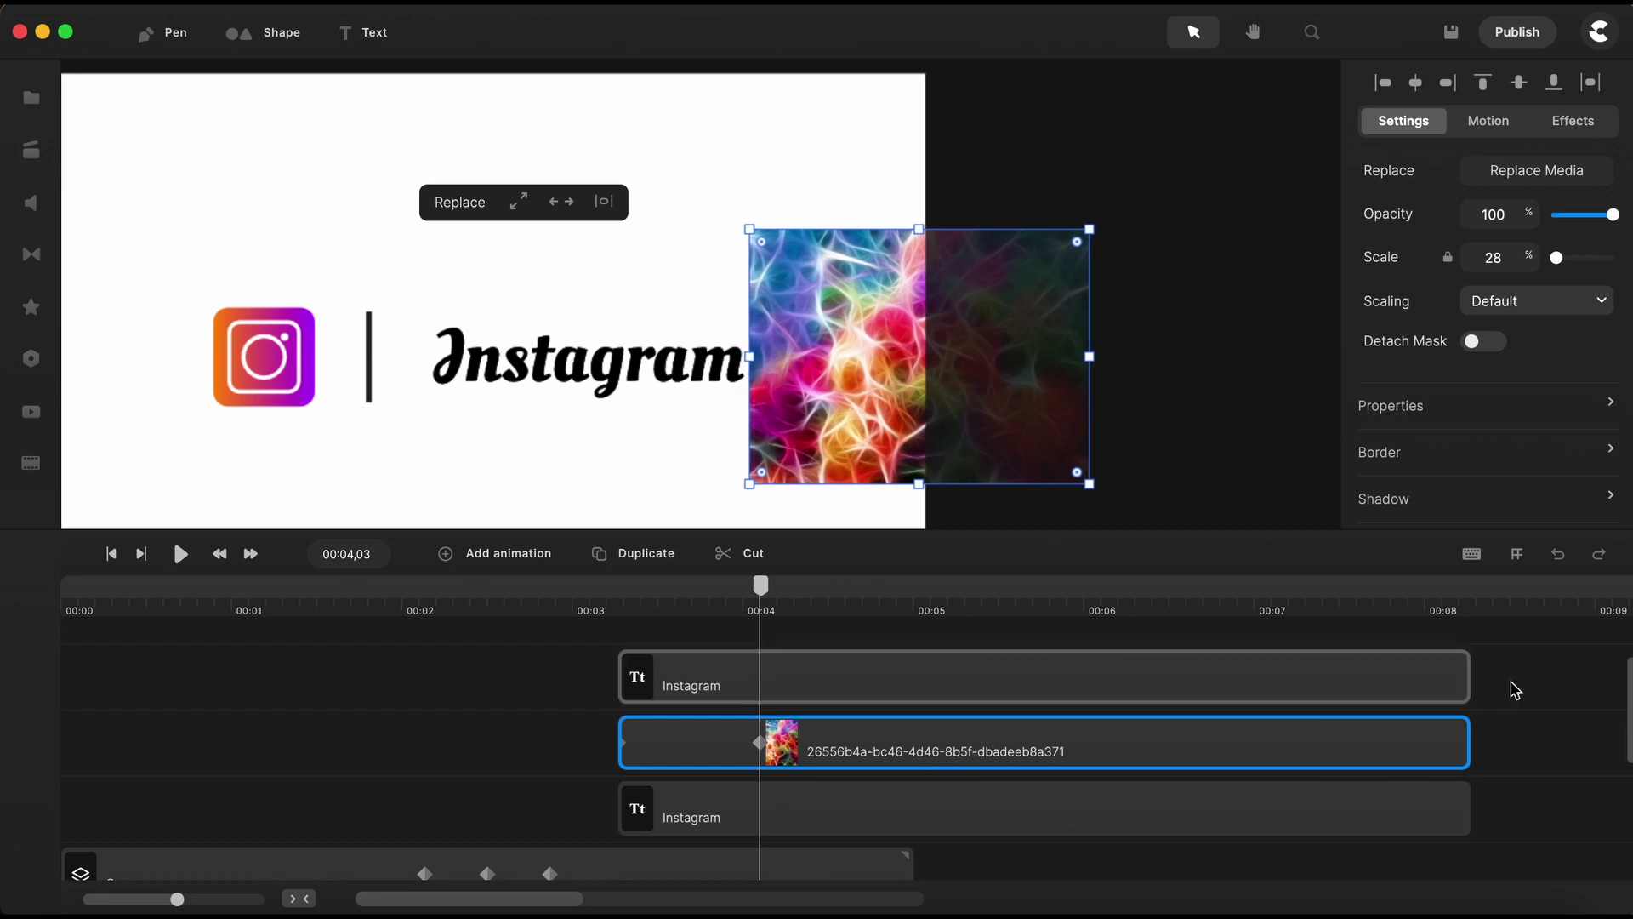
Group the image clip, mask it with the upper Instagram text, and scrub from 00:03,07 to preview
right_click(1074, 757)
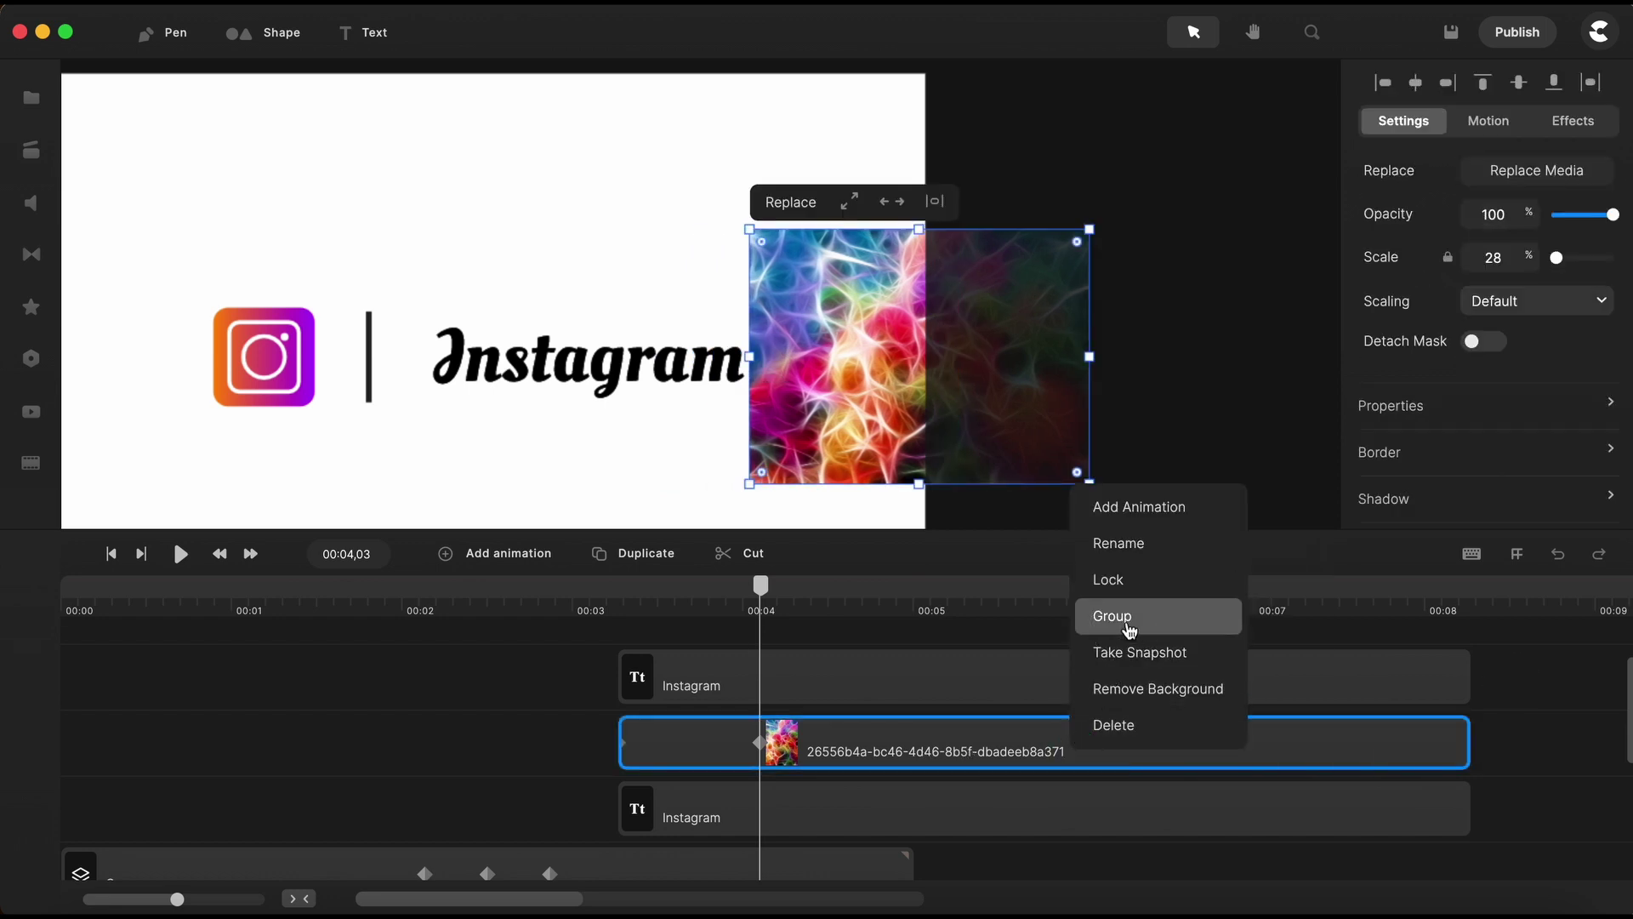
click(1131, 625)
shift+click(969, 686)
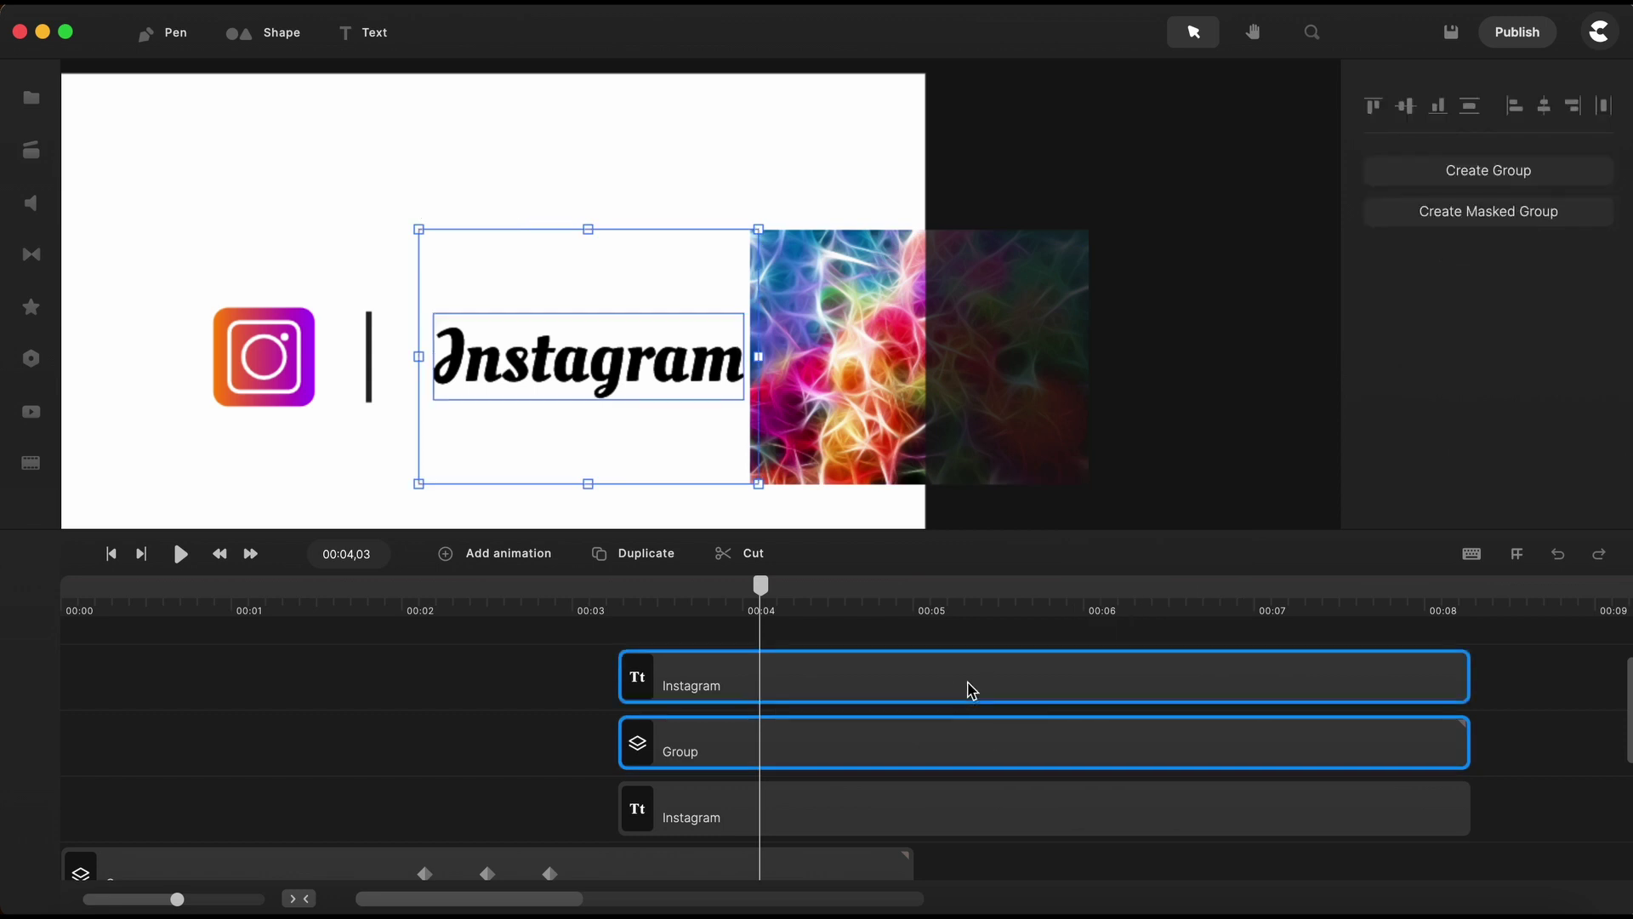
right_click(970, 687)
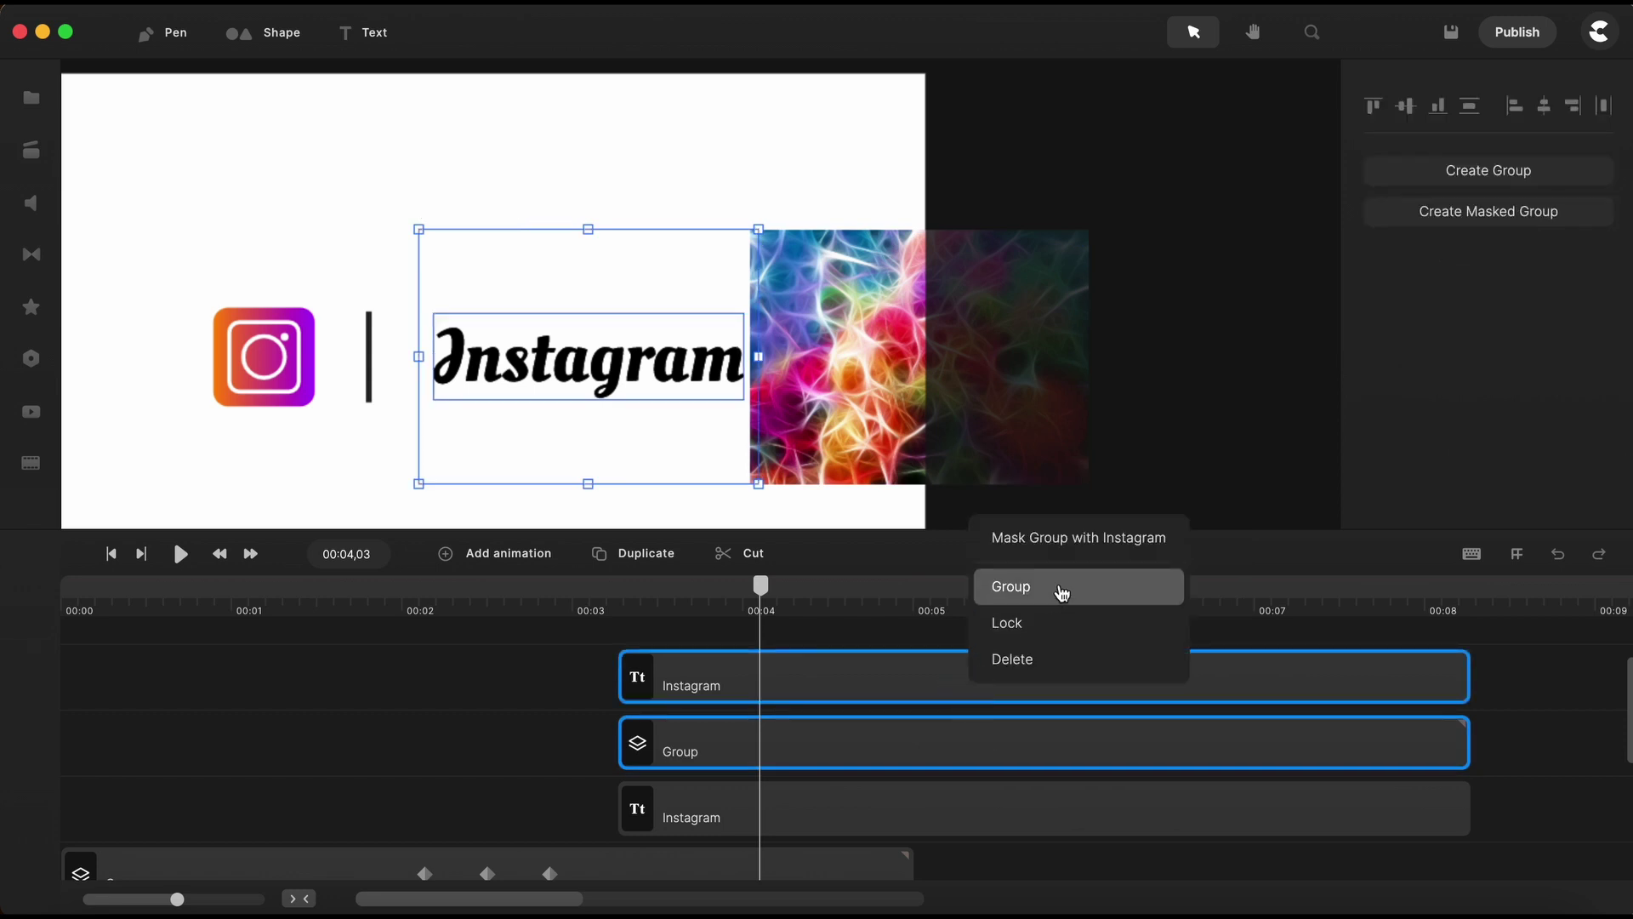
click(1121, 542)
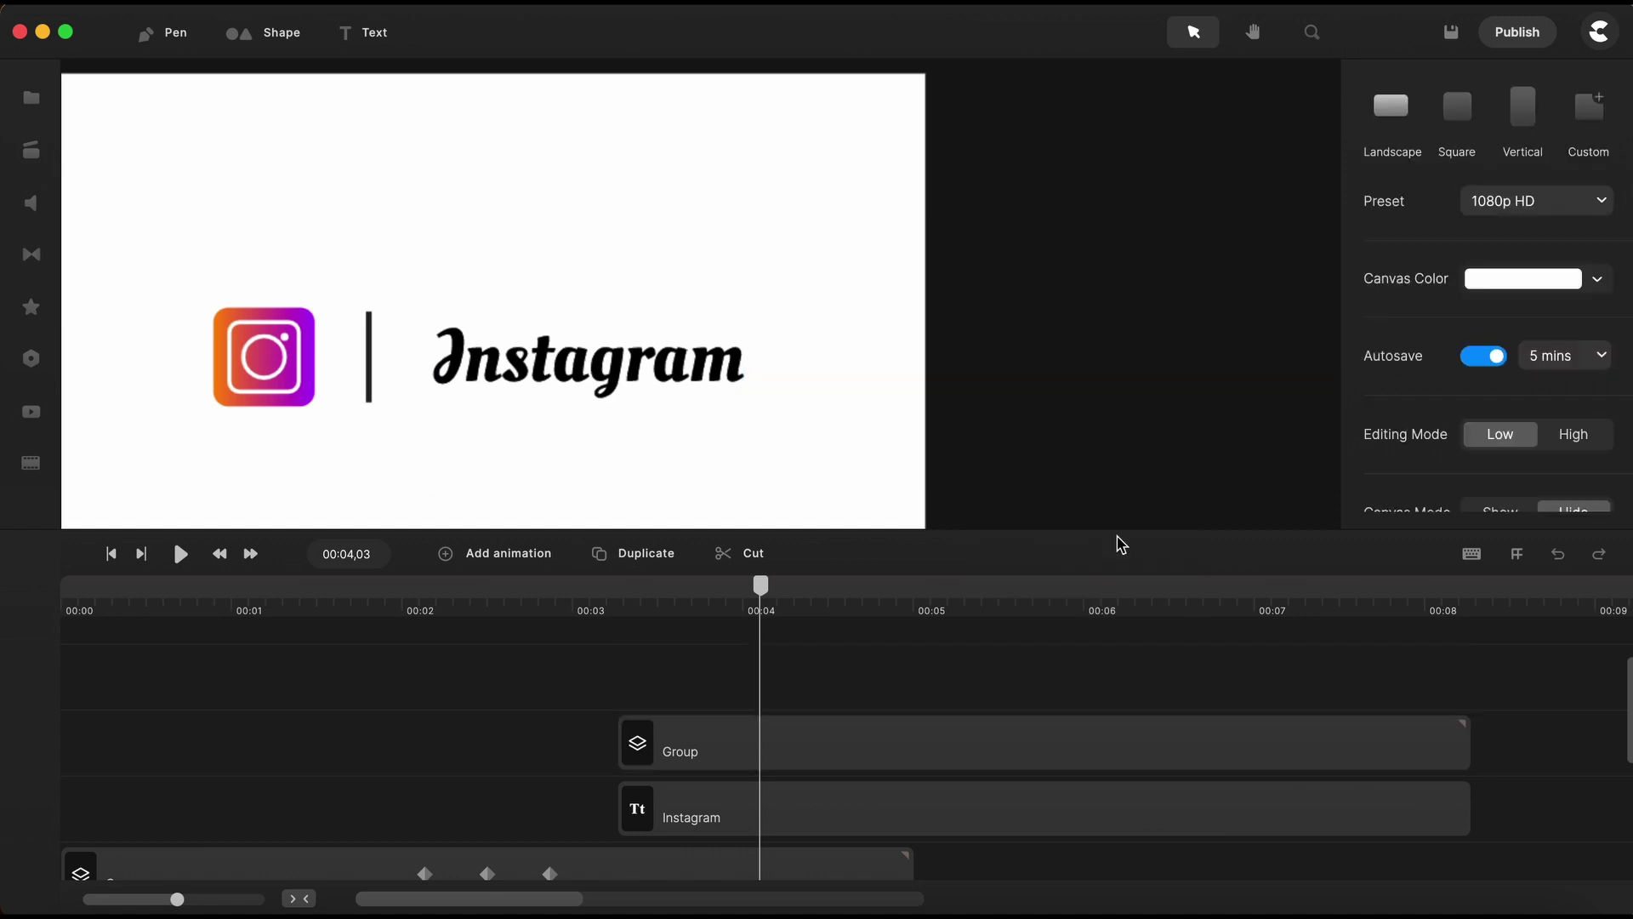
click(611, 608)
drag(612, 596, 795, 590)
Apply the Doodle effect to the masked Instagram text
click(586, 357)
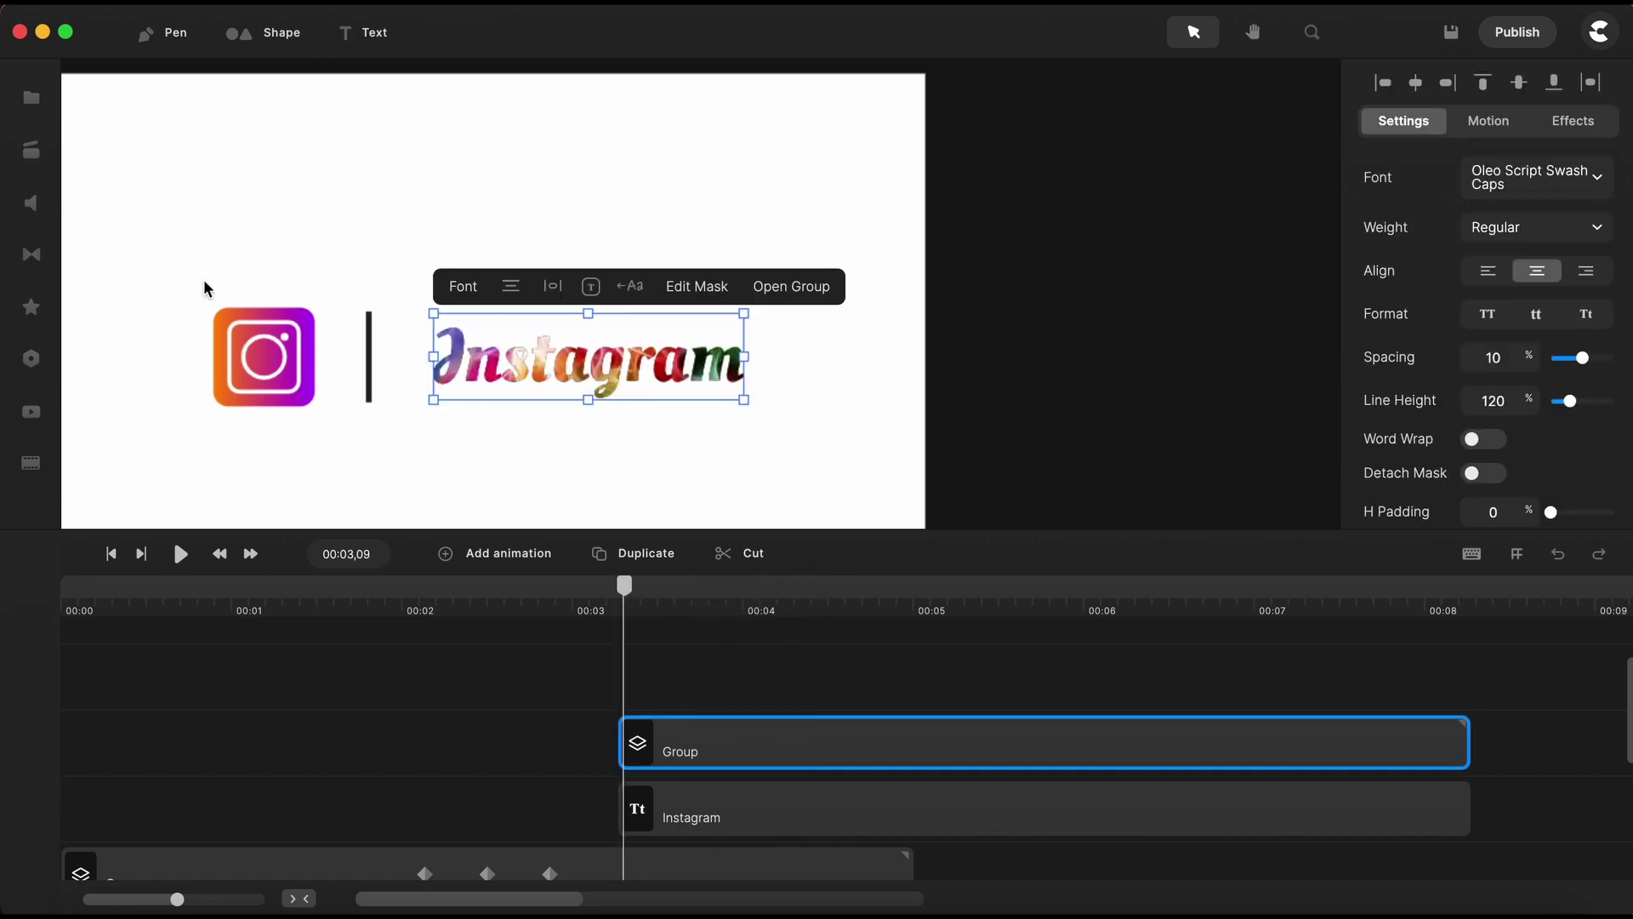
click(34, 310)
mouse_move(138, 227)
mouse_down()
mouse_move(442, 391)
mouse_move(510, 366)
mouse_up()
click(31, 311)
Turn off Show Hand, switch the doodle to Manual, and clear its existing path
click(731, 757)
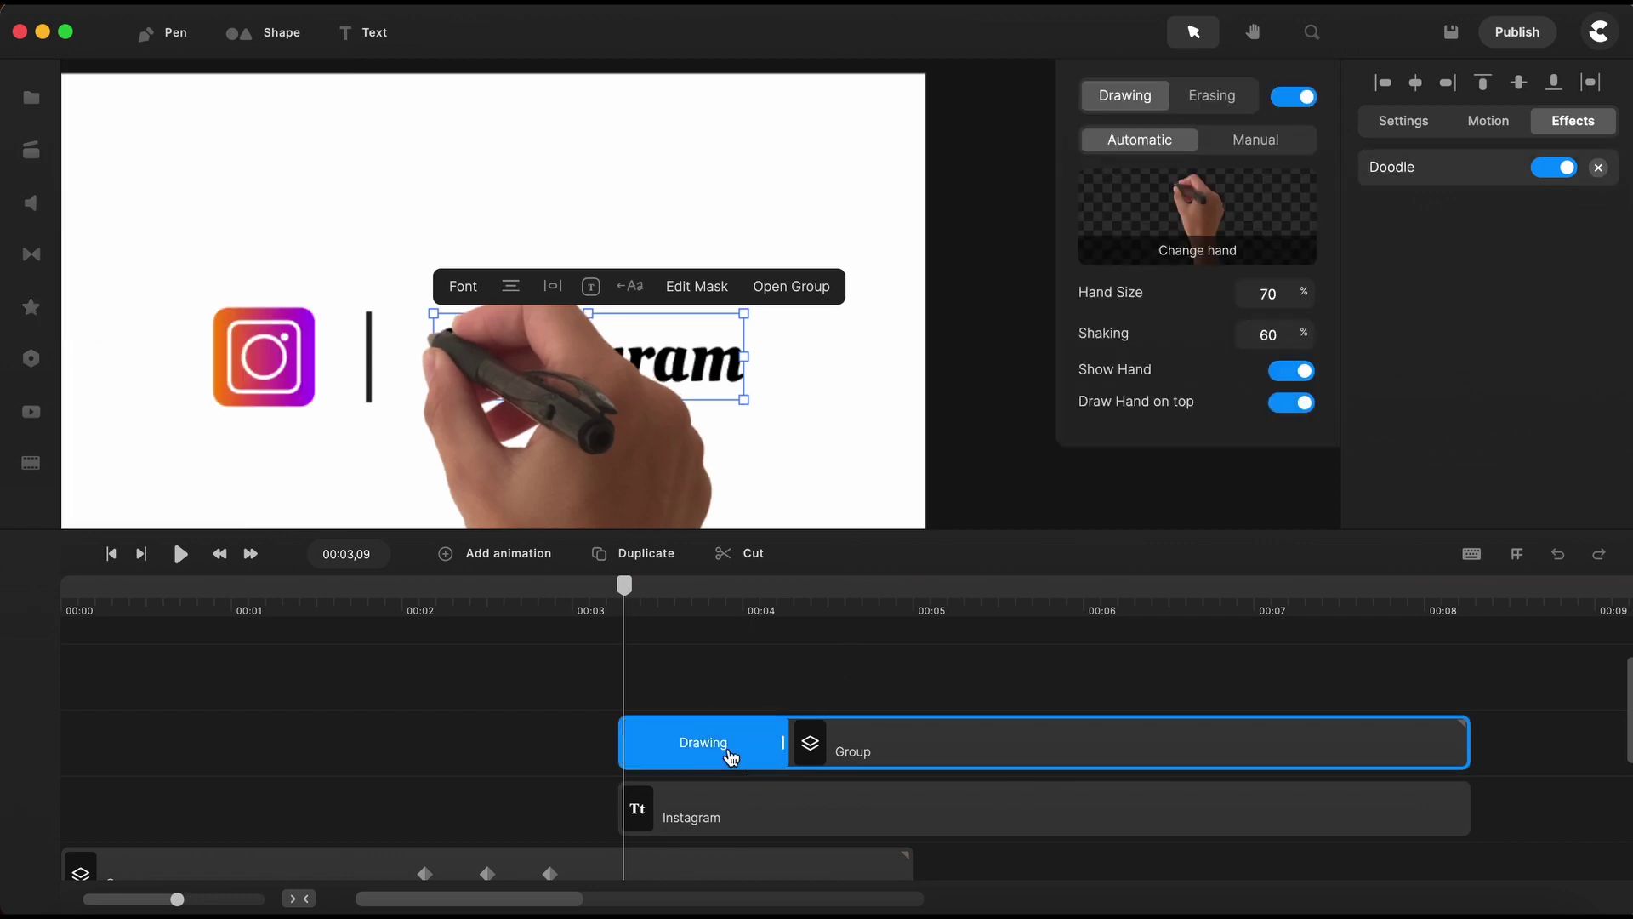
click(1286, 374)
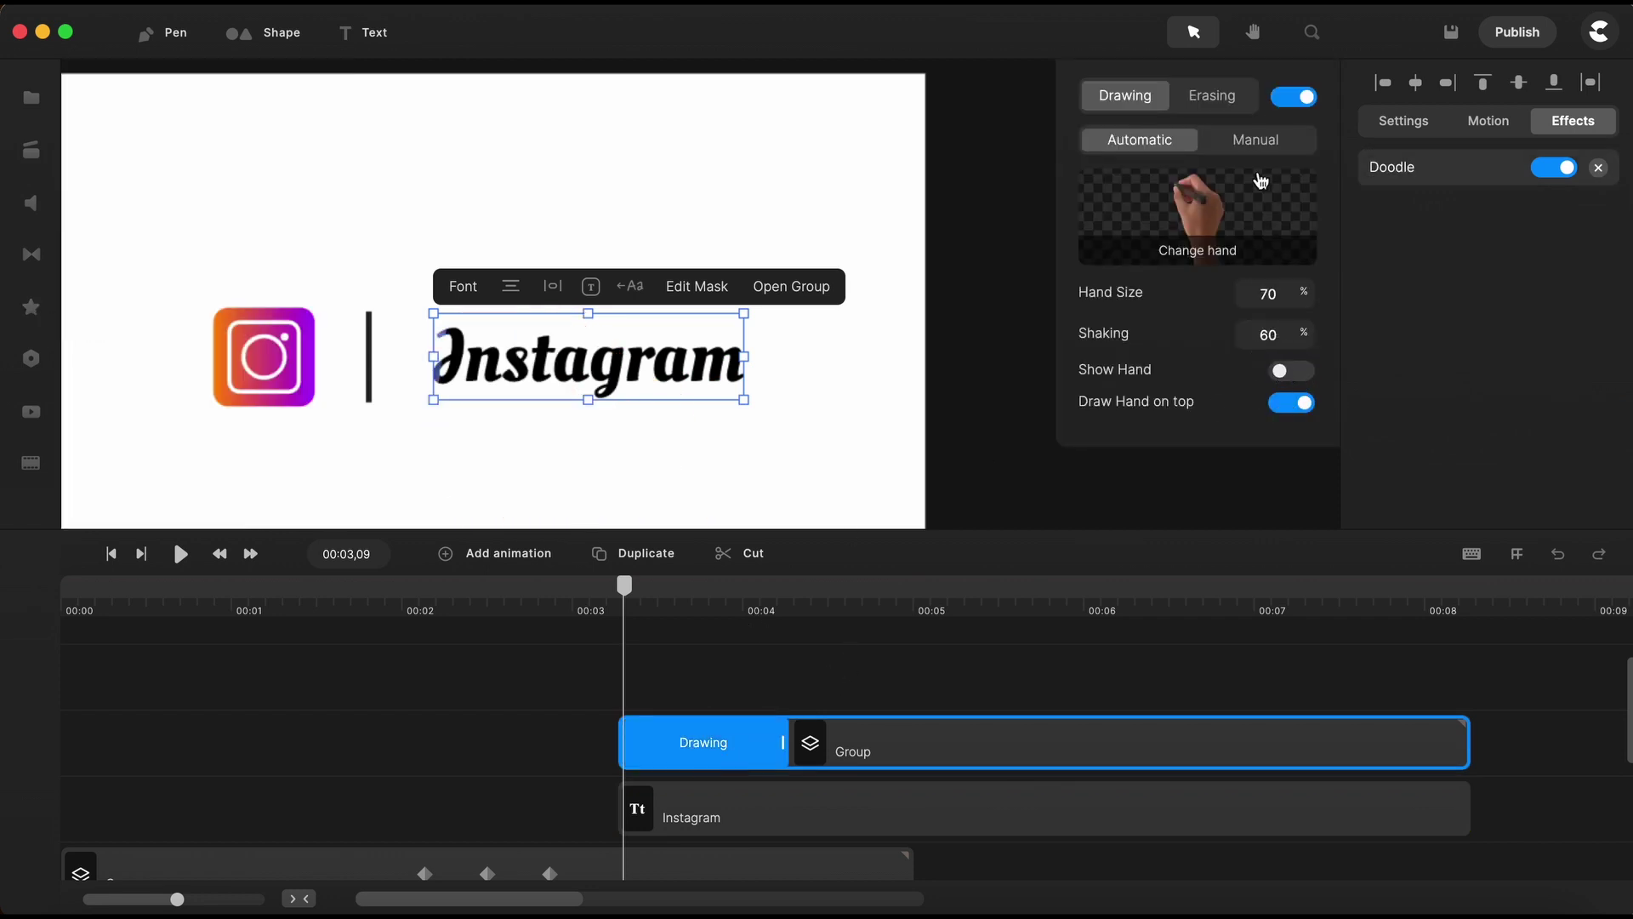
click(1259, 143)
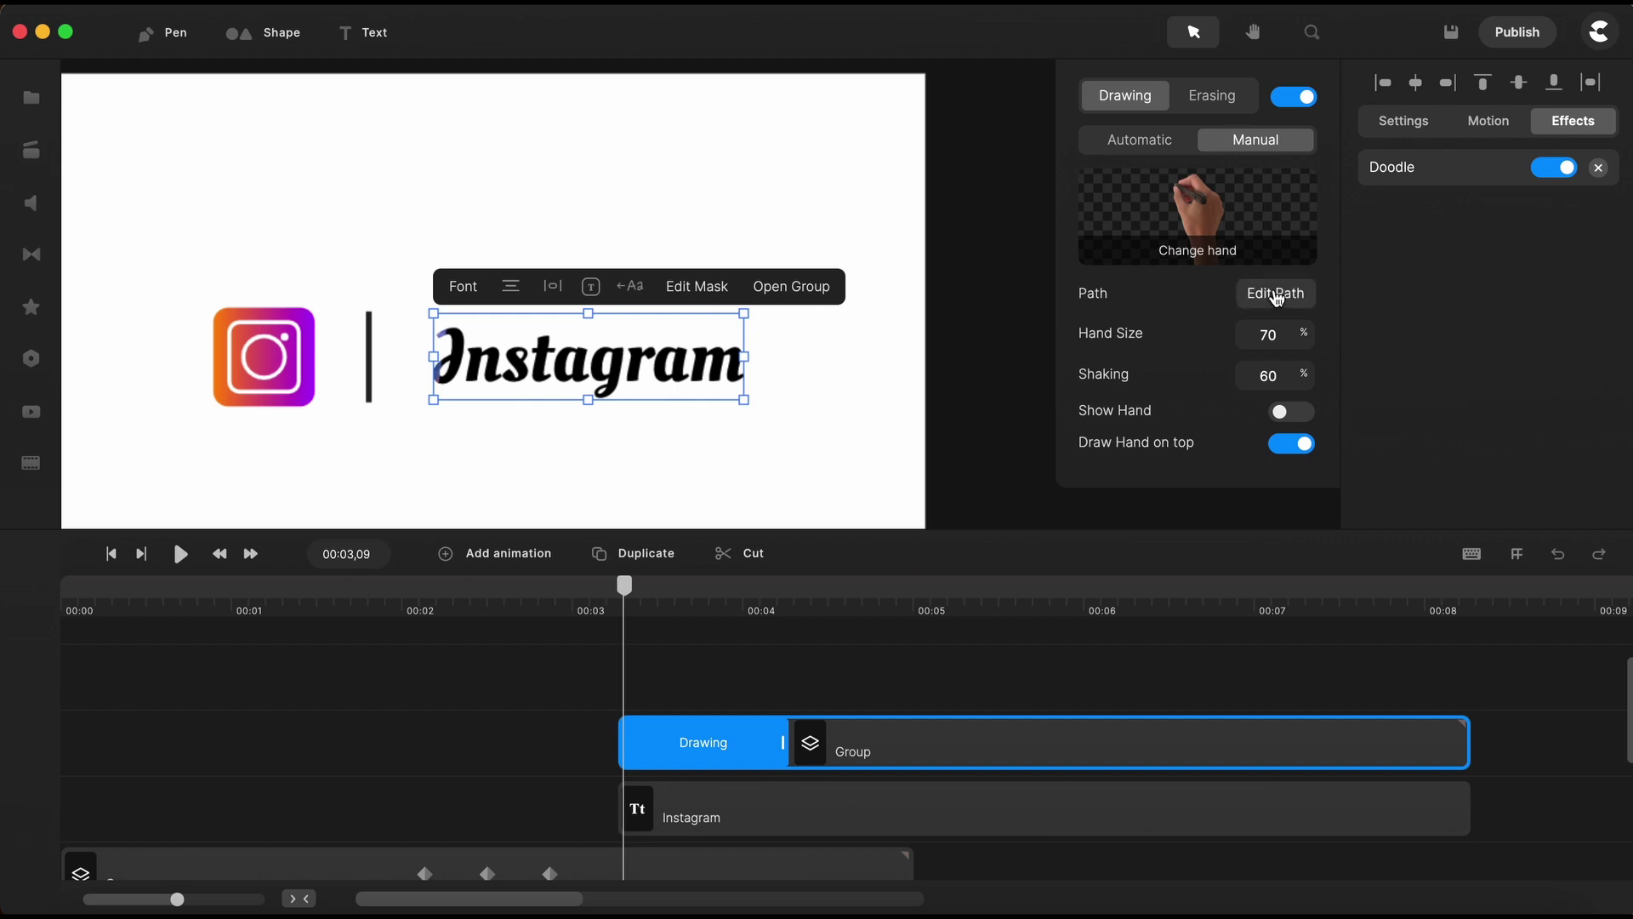
click(1276, 293)
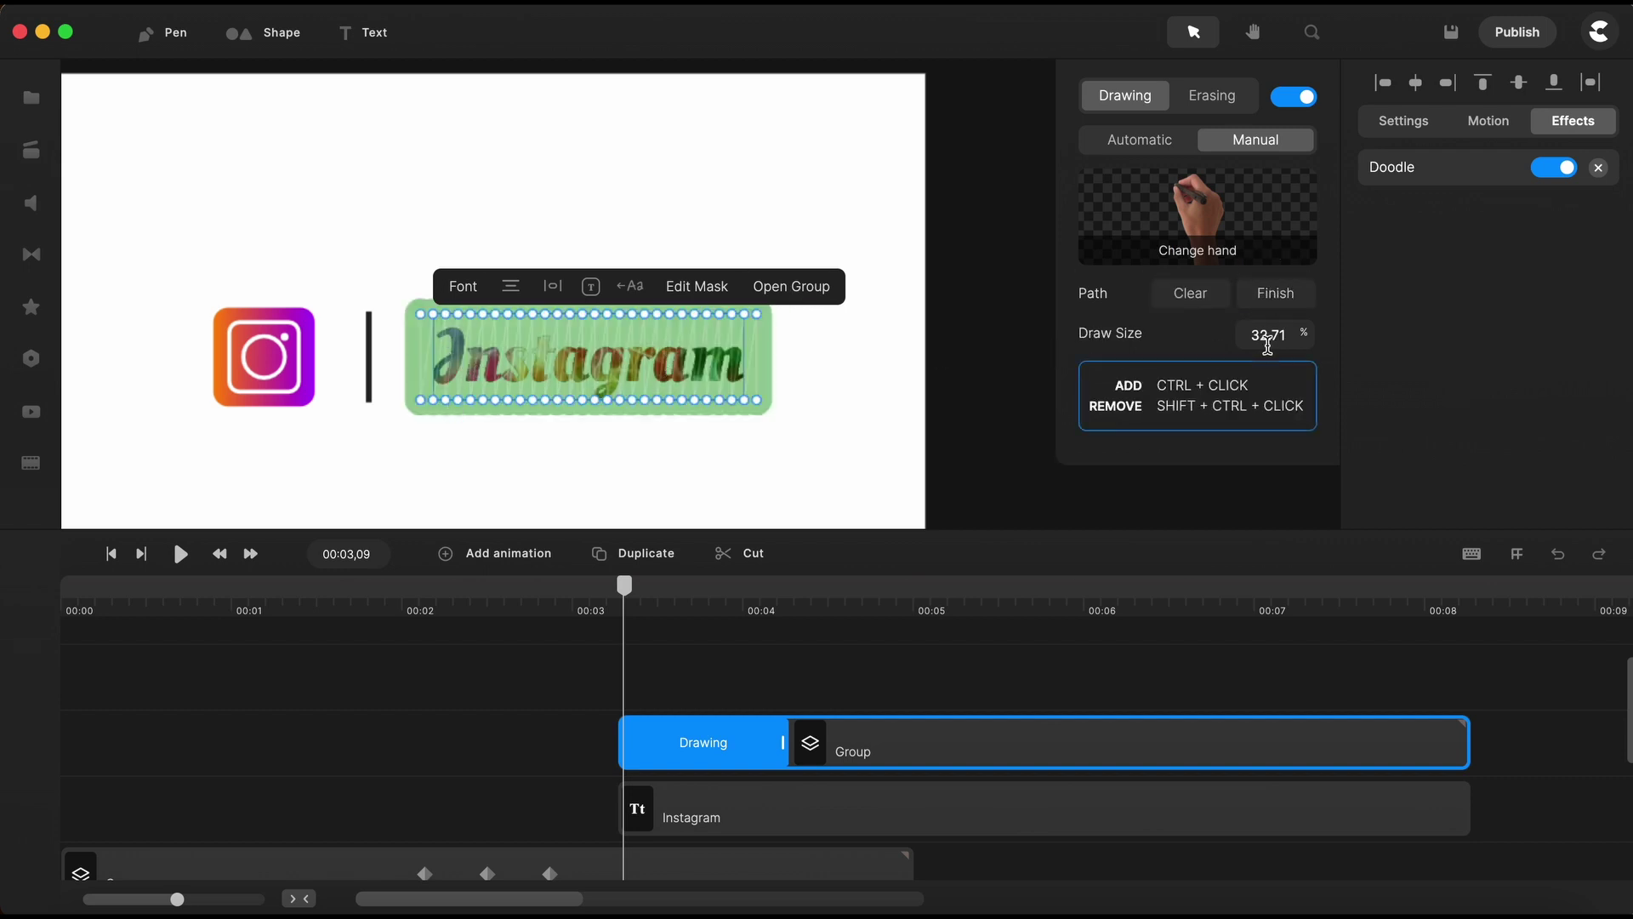
click(1203, 304)
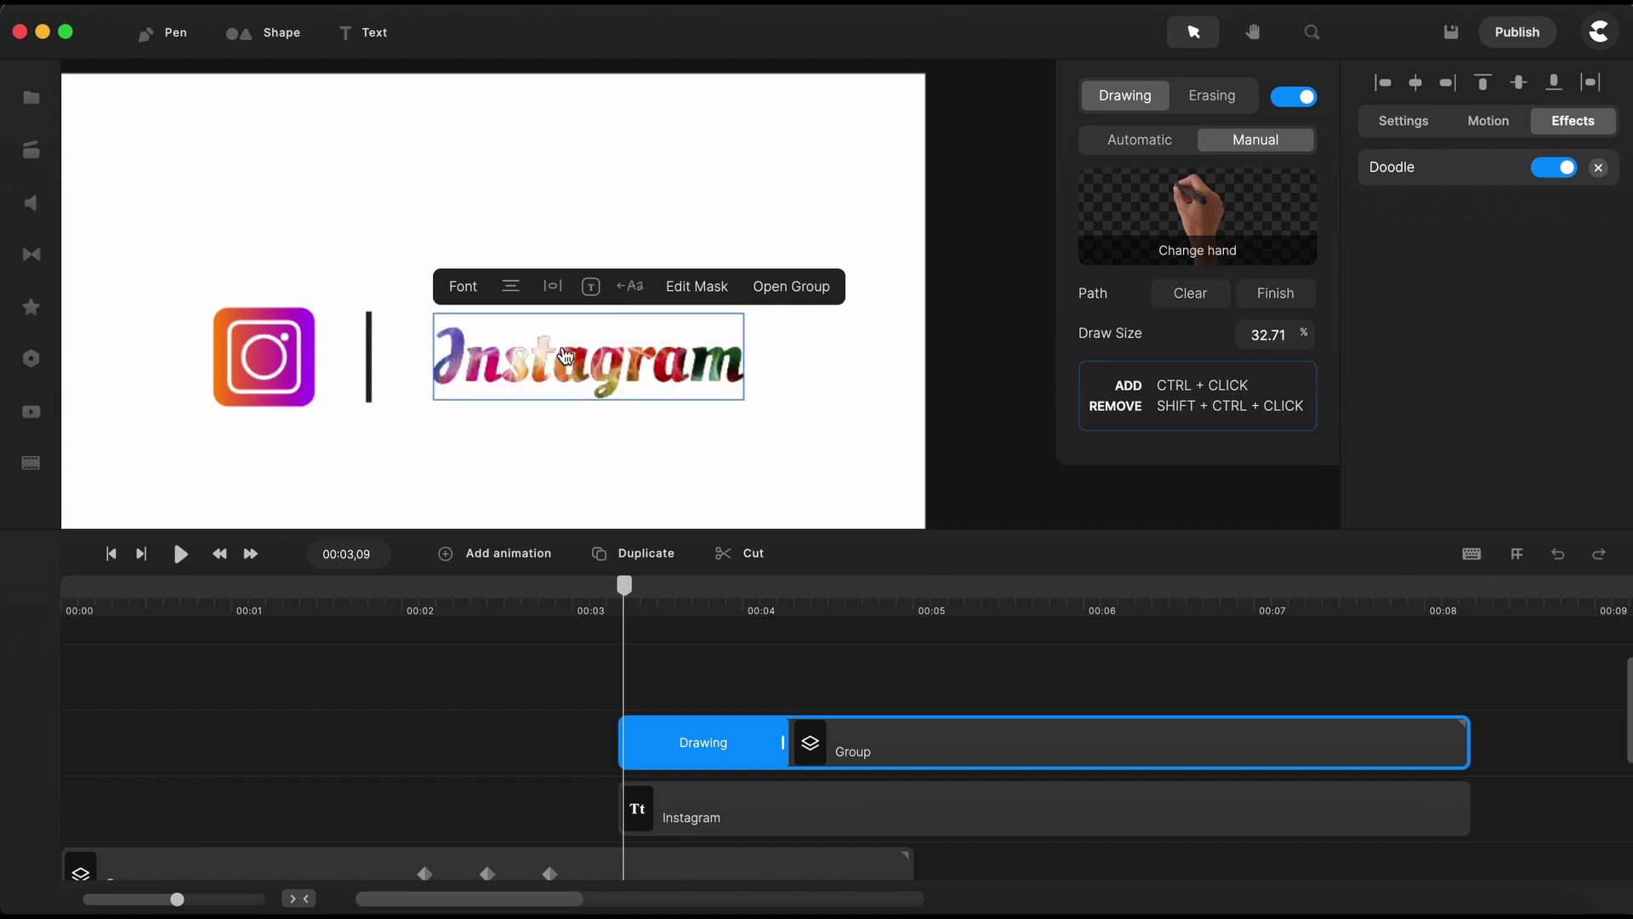
Draw a size-16 doodle path over the I, n, s and t
scroll(459, 385, up, 5)
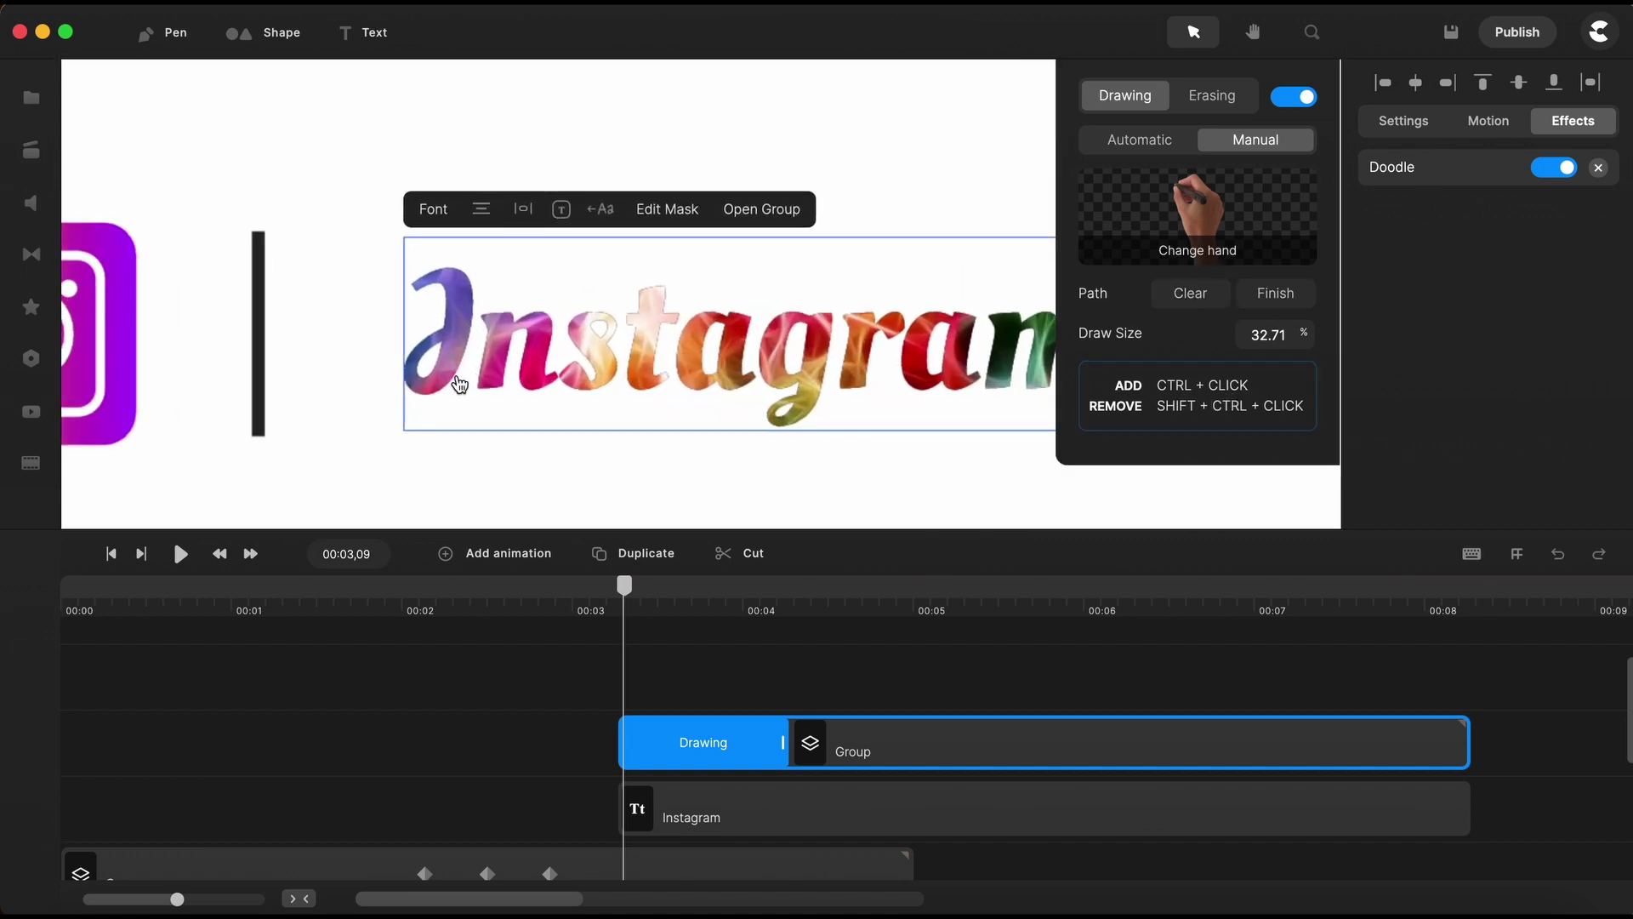
click(439, 272)
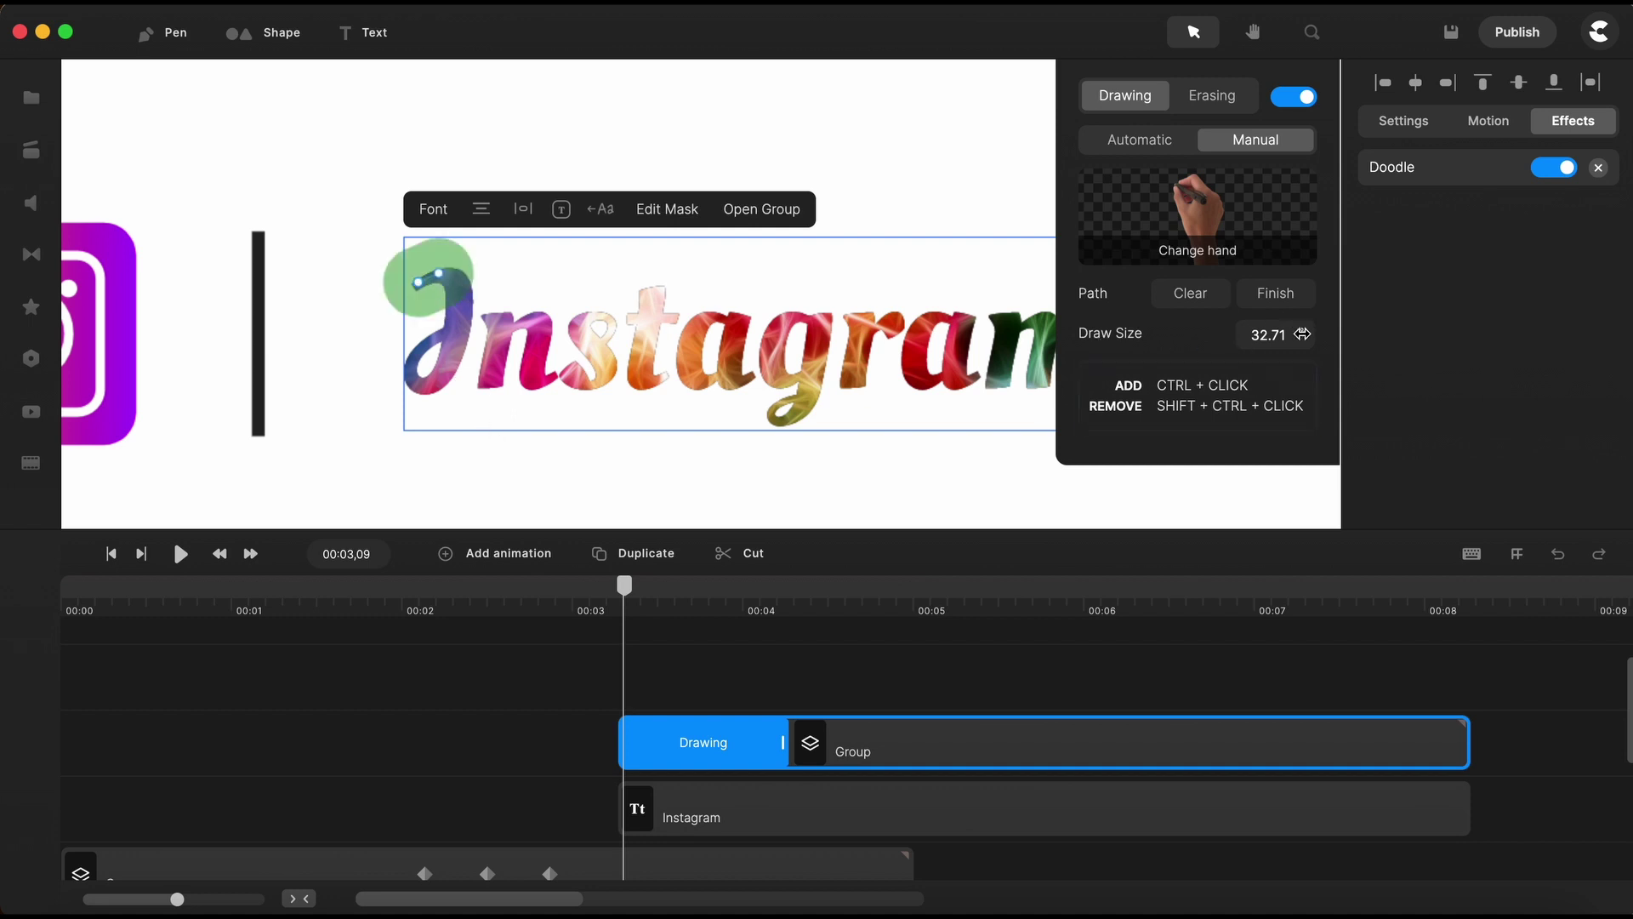
drag(1302, 333, 1298, 334)
scroll(464, 315, up, 5)
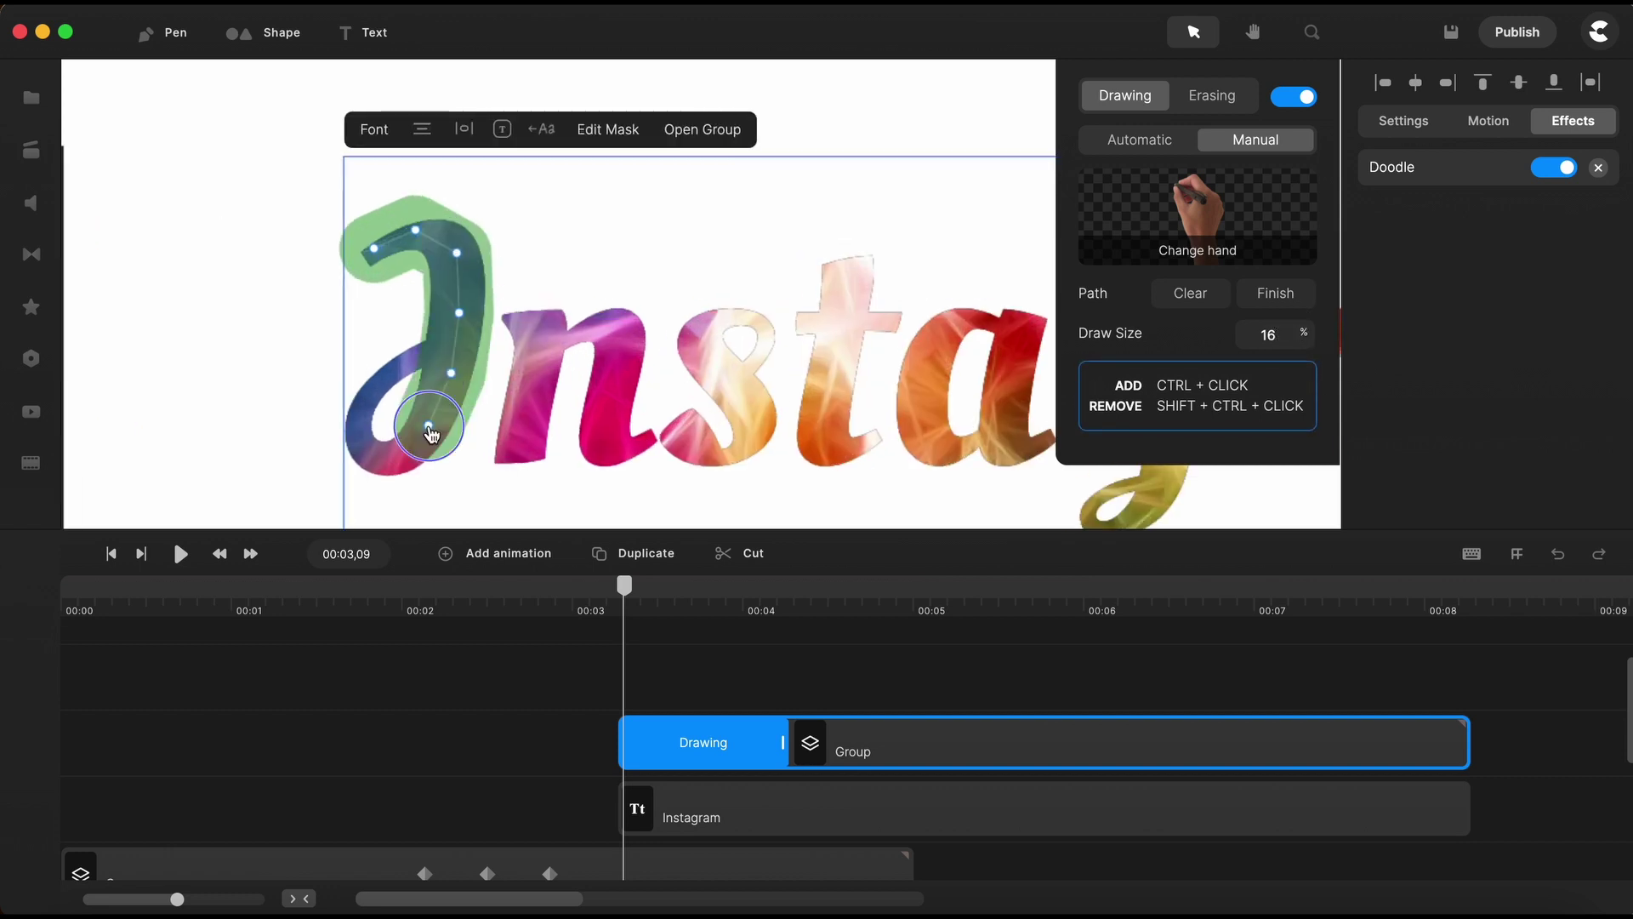
mouse_move(537, 317)
mouse_down()
mouse_move(610, 411)
mouse_move(684, 432)
mouse_move(745, 402)
mouse_move(758, 319)
mouse_up()
mouse_move(759, 228)
mouse_down()
mouse_move(854, 290)
mouse_move(823, 428)
mouse_move(871, 451)
mouse_up()
Extend the doodle path across the a and m letters
scroll(831, 400, up, 2)
scroll(851, 308, right, 3)
scroll(766, 255, down, 5)
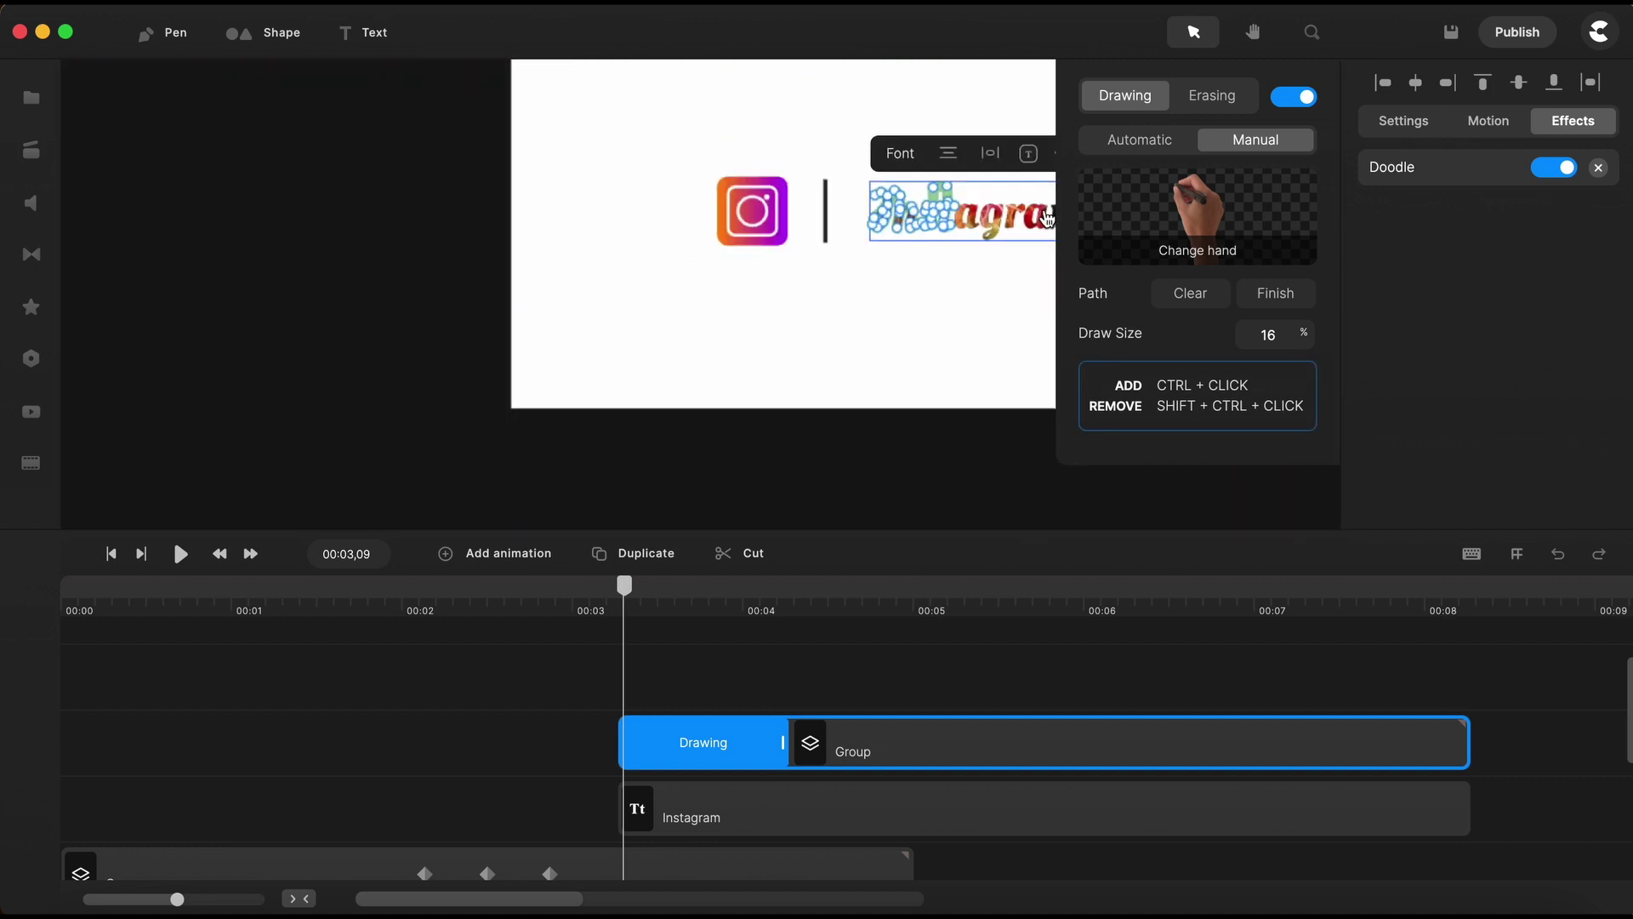
scroll(474, 171, up, 5)
scroll(646, 170, down, 2)
mouse_move(647, 171)
mouse_down()
mouse_move(620, 290)
mouse_move(556, 288)
mouse_move(629, 256)
mouse_move(648, 316)
mouse_move(752, 113)
mouse_move(619, 114)
mouse_move(756, 303)
mouse_move(713, 349)
mouse_move(702, 217)
mouse_move(832, 195)
mouse_move(818, 316)
mouse_move(905, 214)
mouse_move(1044, 224)
mouse_move(926, 264)
mouse_move(1011, 381)
mouse_move(1052, 374)
mouse_up()
scroll(642, 319, up, 1)
scroll(888, 236, up, 1)
scroll(1052, 374, up, 1)
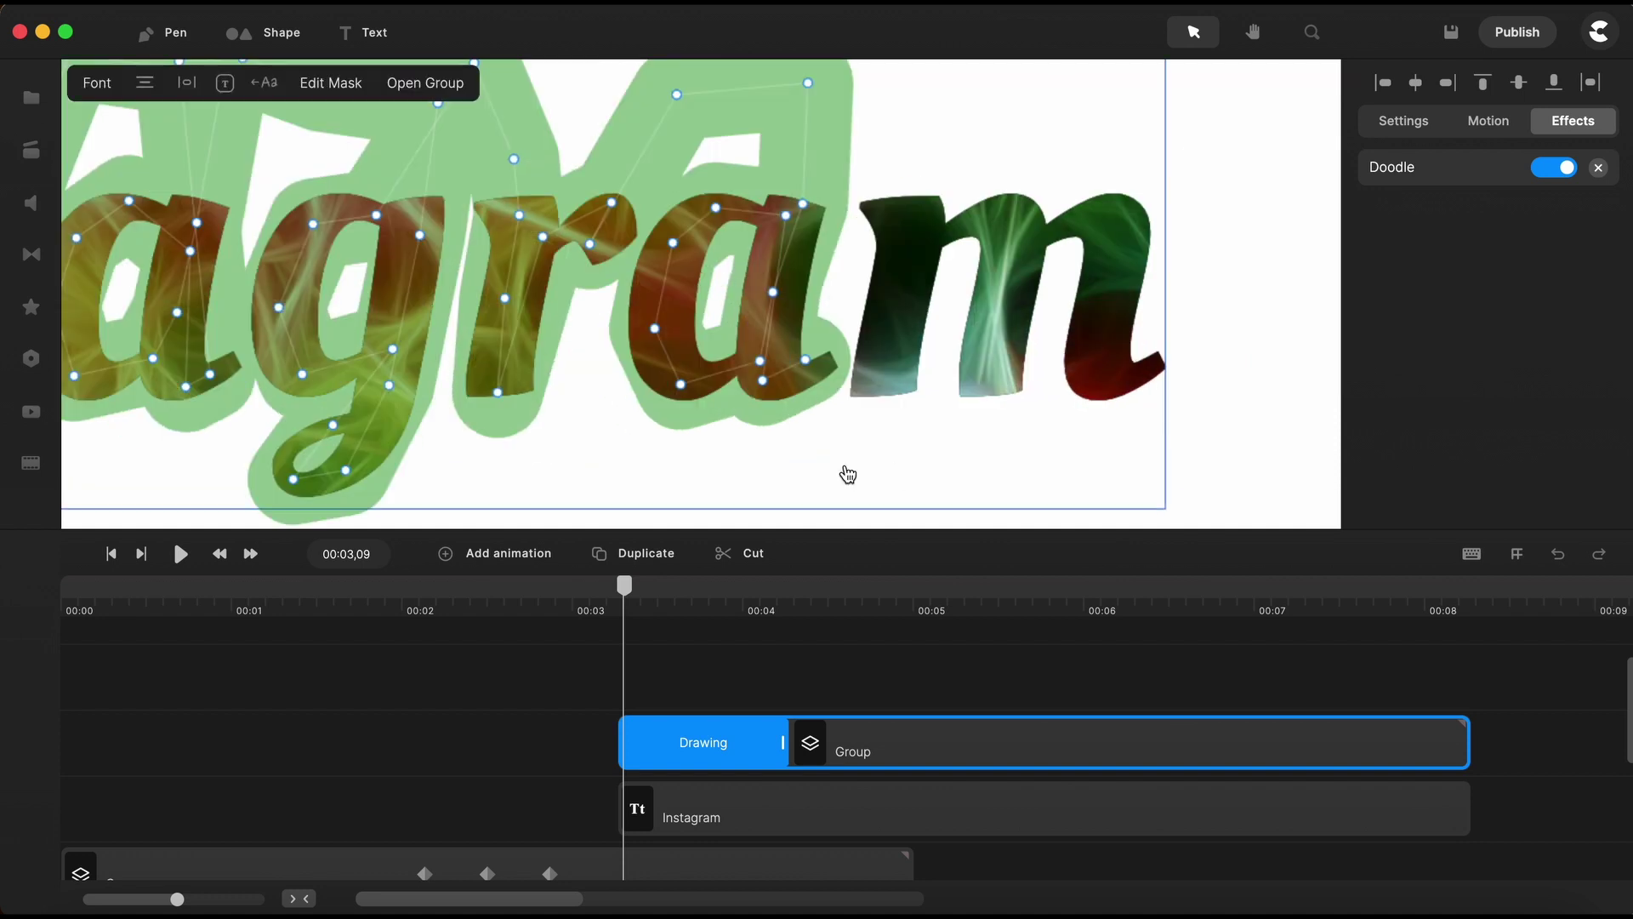
mouse_move(845, 470)
mouse_down()
mouse_move(907, 228)
mouse_move(982, 383)
mouse_move(1157, 362)
mouse_up()
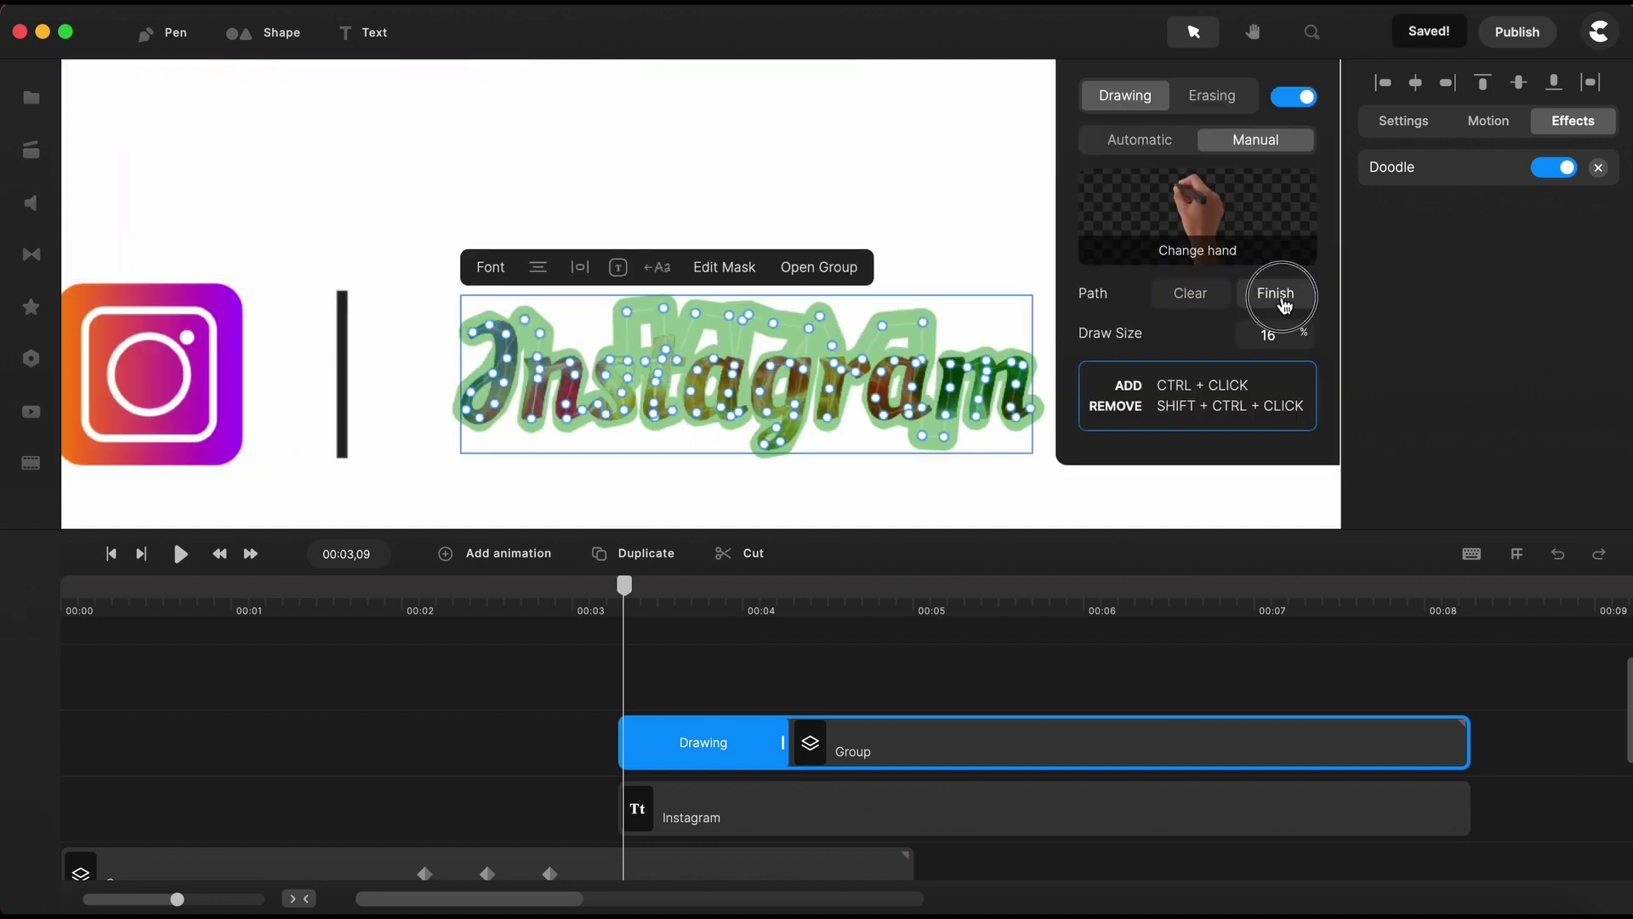
Finish the doodle path and shorten the Drawing clip near 00:03,11
click(1276, 294)
drag(625, 591, 635, 586)
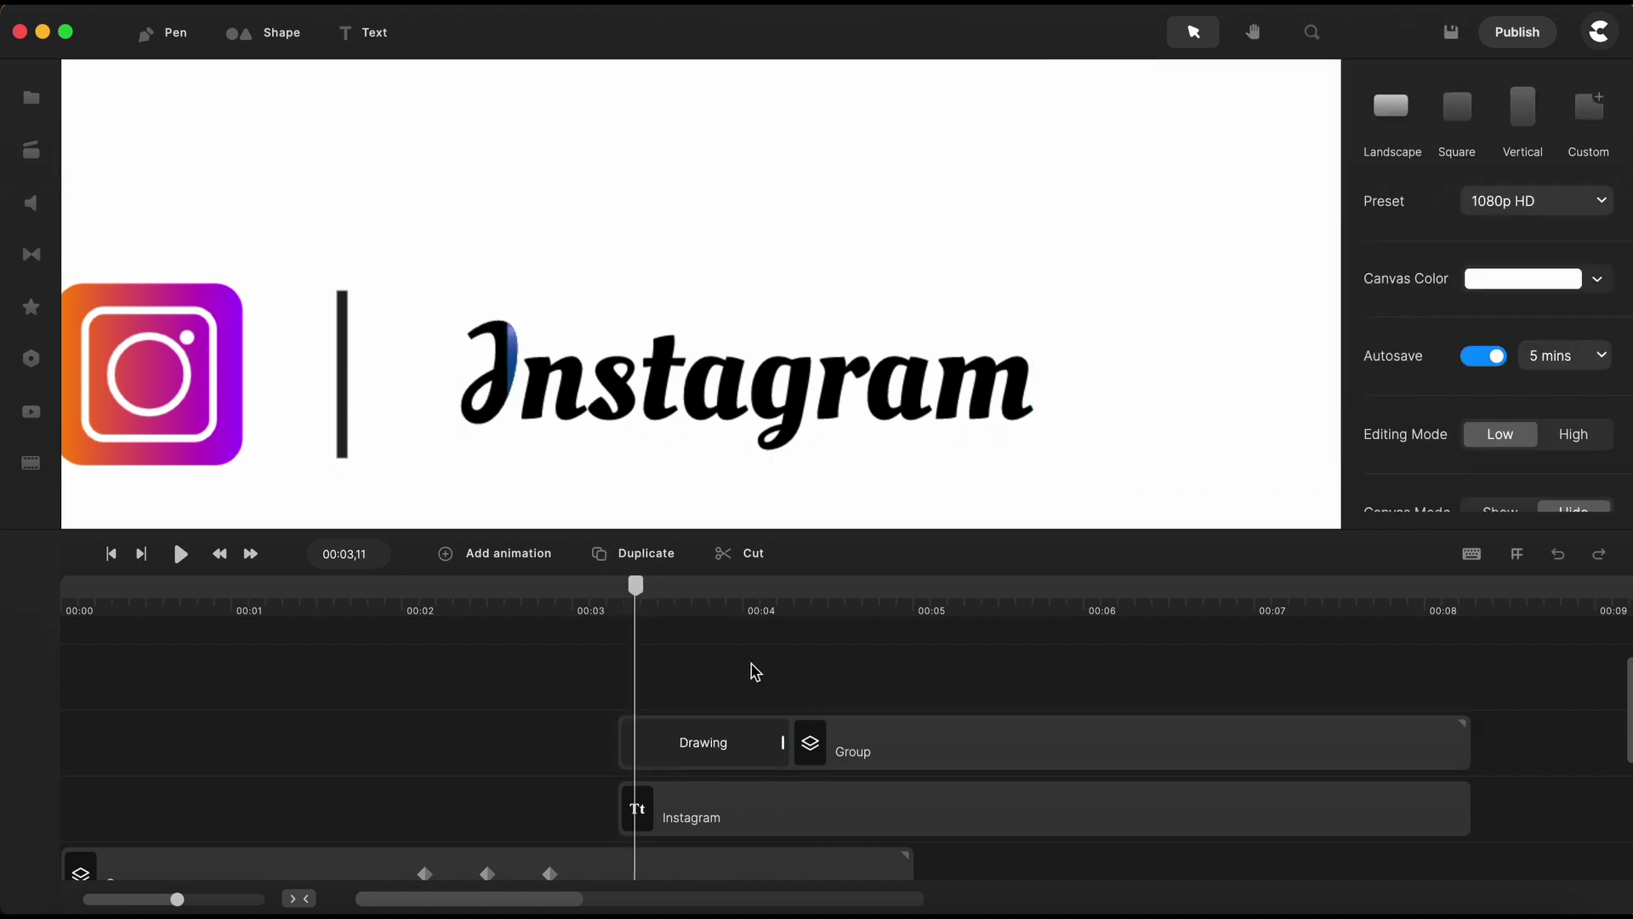
click(718, 743)
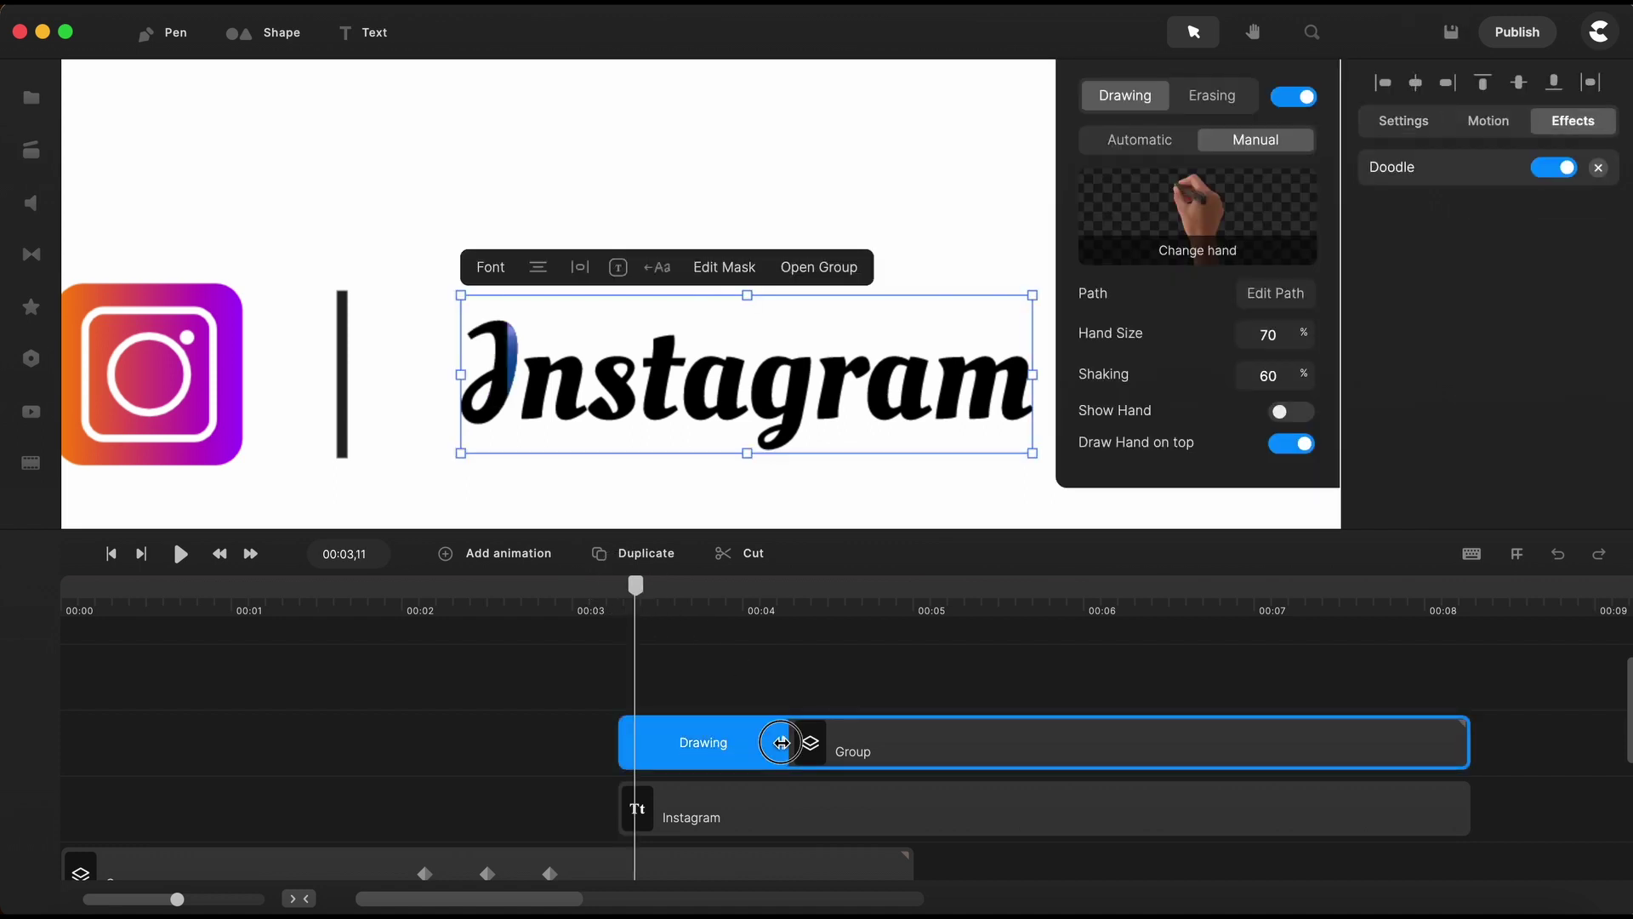
drag(780, 743, 721, 743)
Anchor the Instagram text at middle-left and give it a Fade In entrance
click(728, 814)
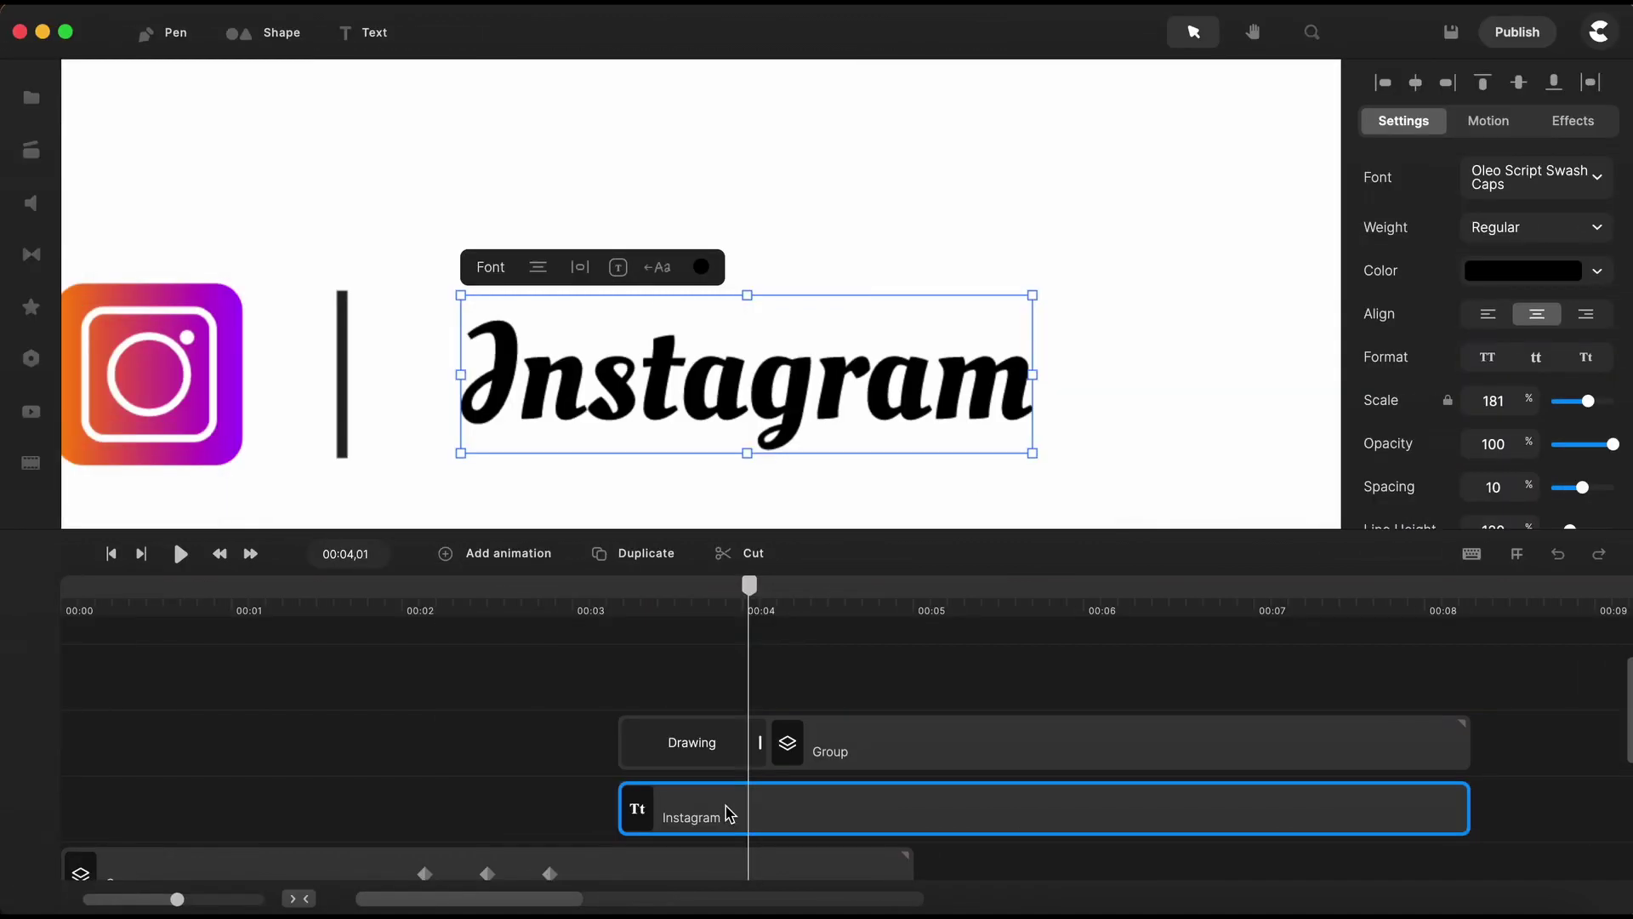
scroll(1399, 389, down, 5)
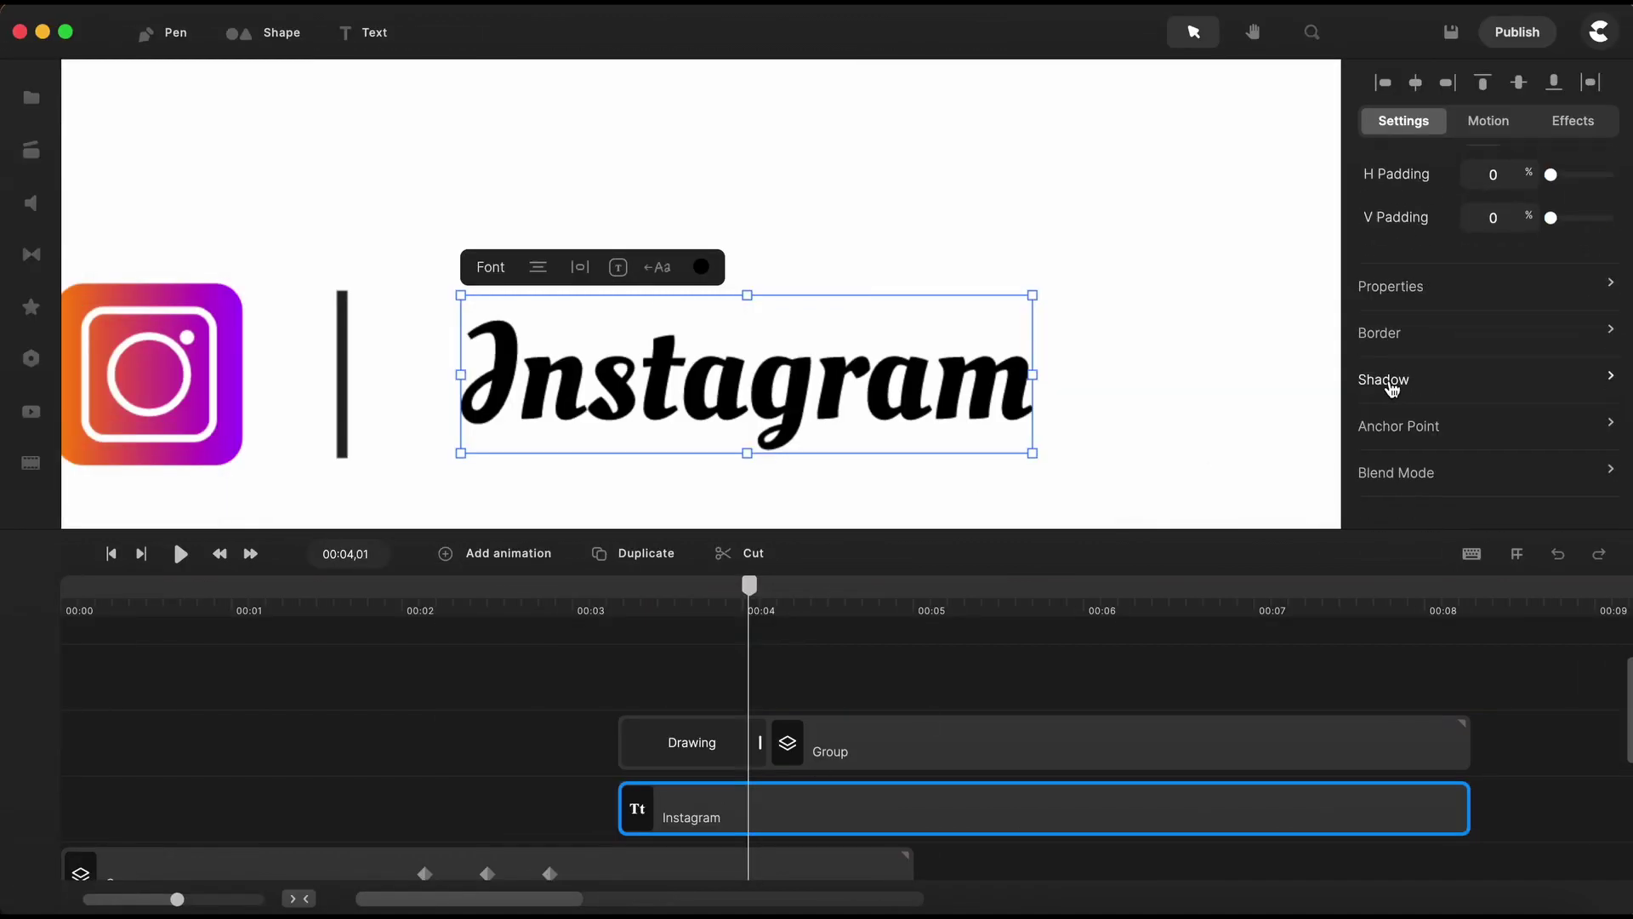
click(1396, 425)
click(1207, 185)
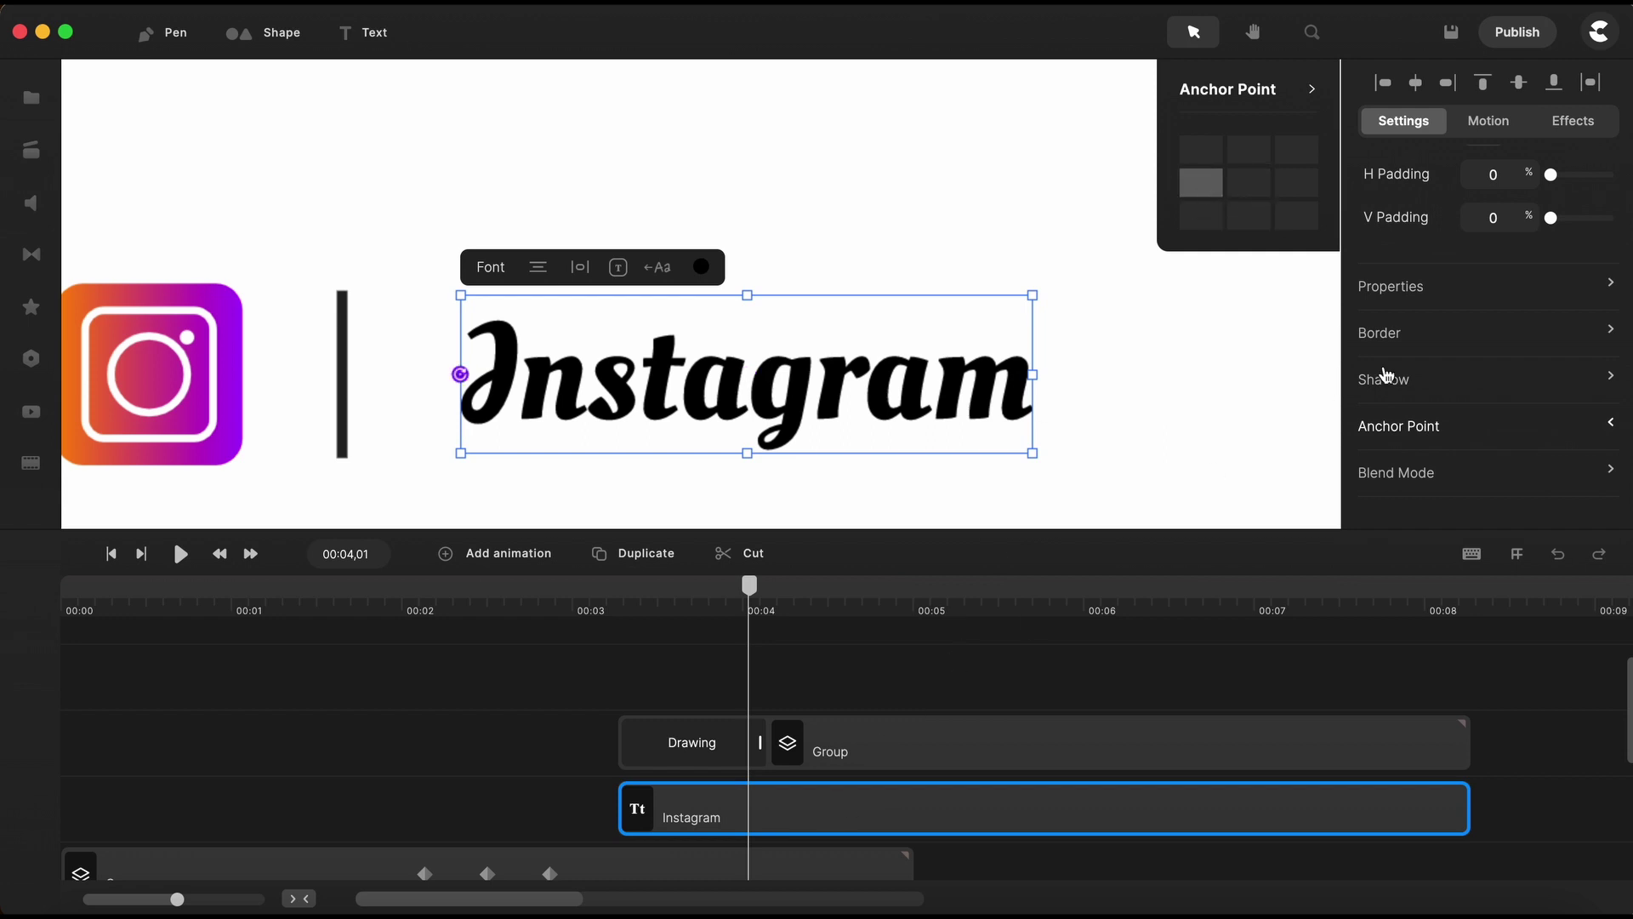
click(1488, 123)
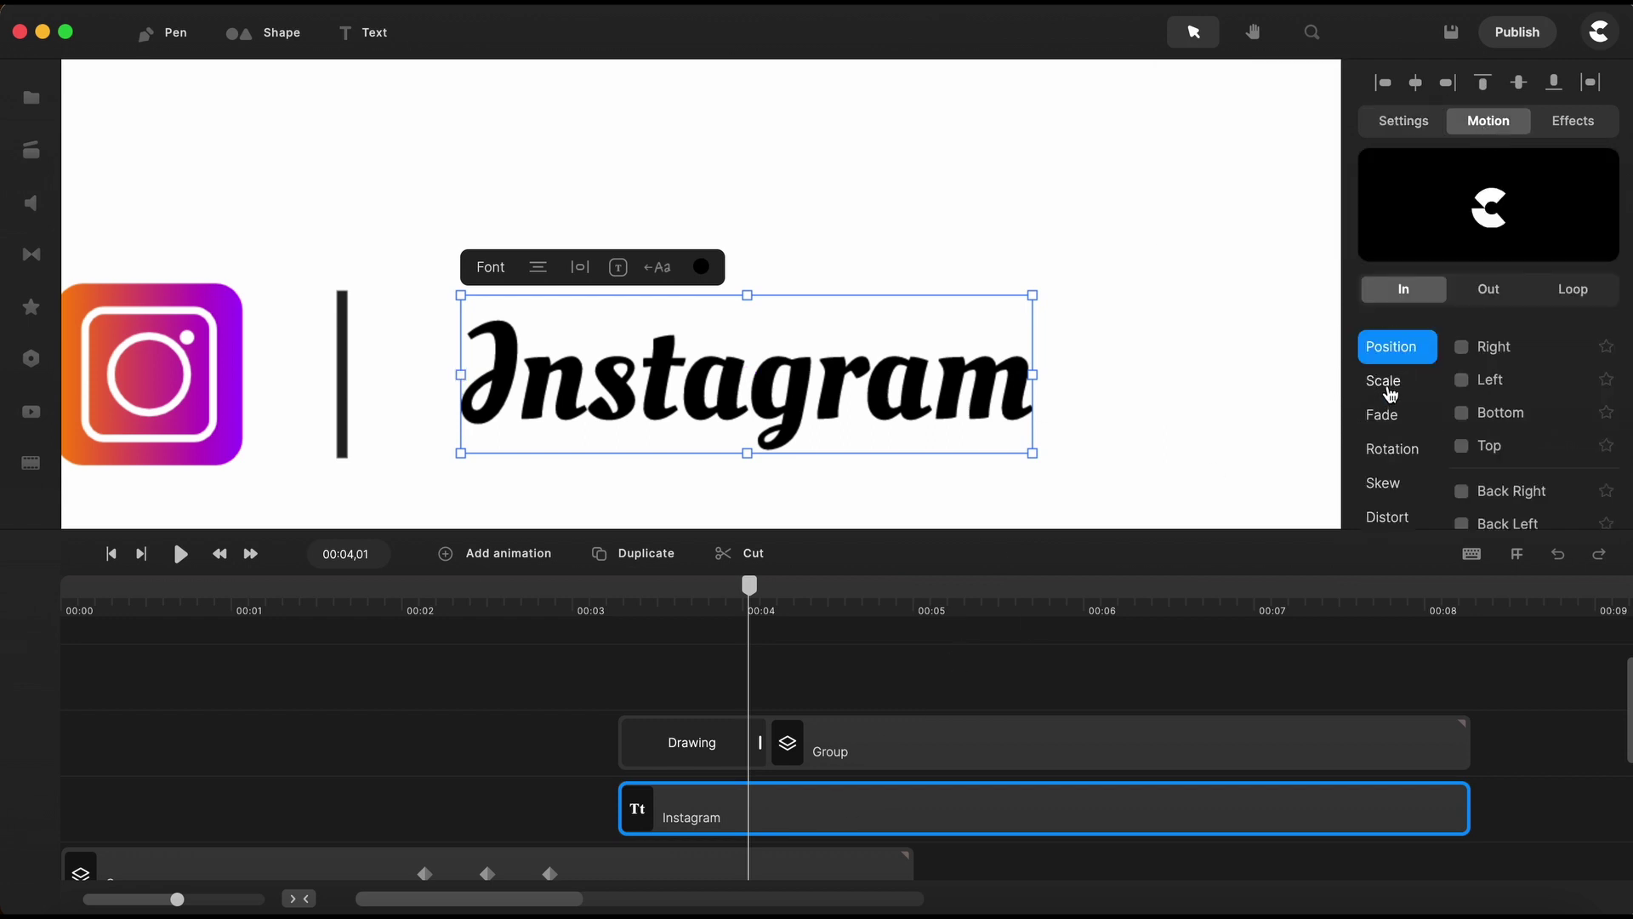
click(1382, 417)
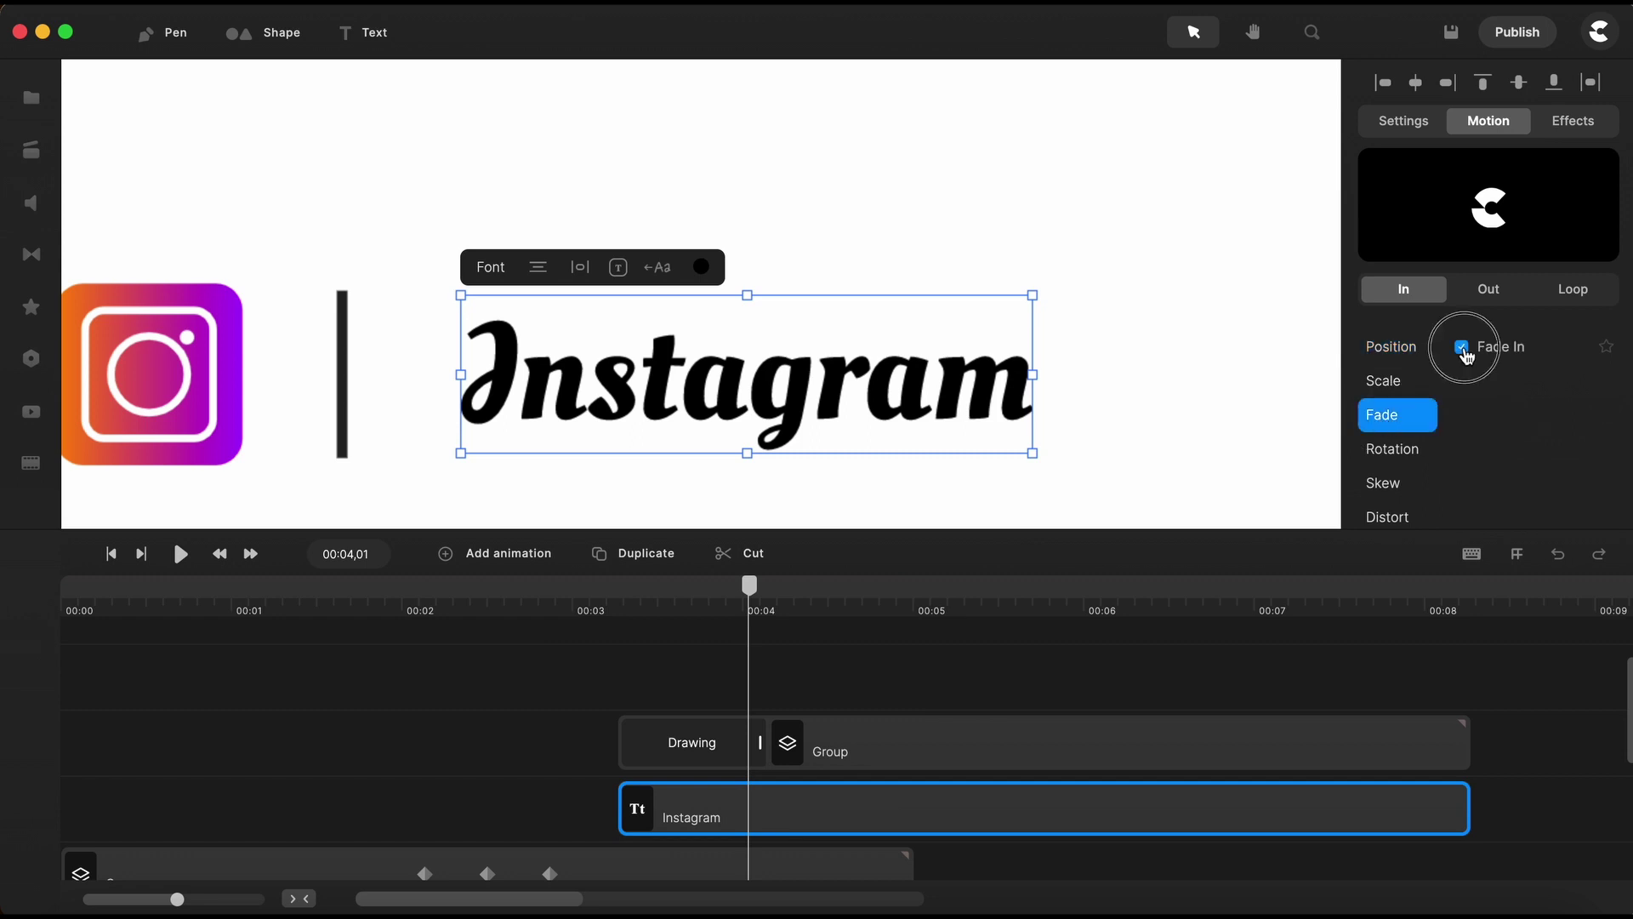
click(968, 738)
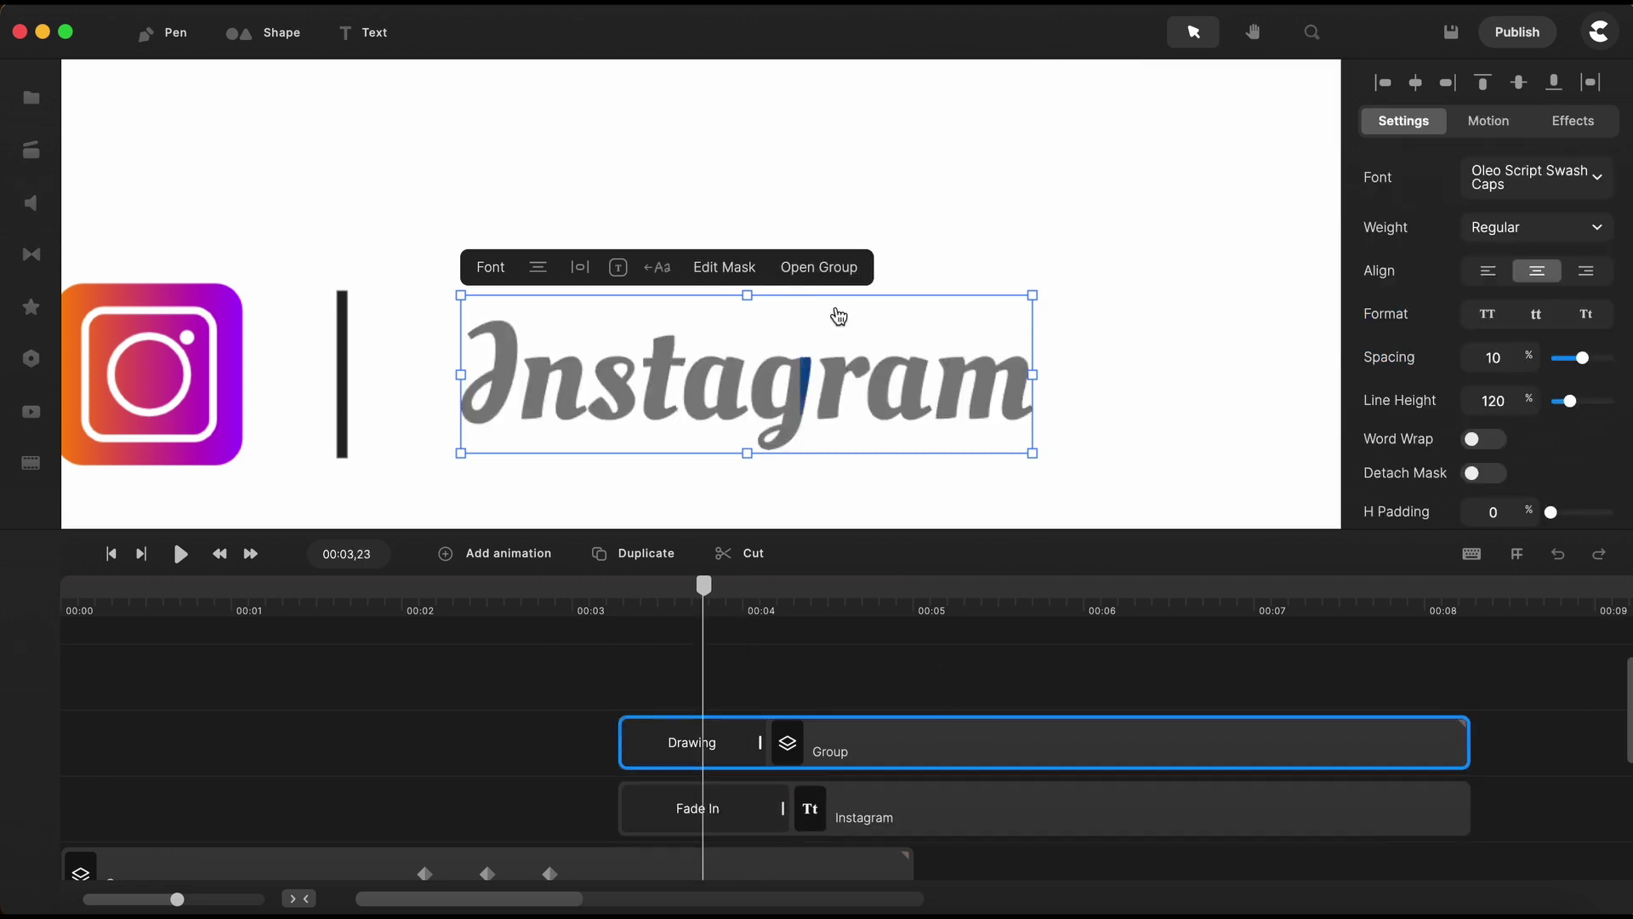
Inside the masked Group, shift the image's animation keyframes later
click(819, 267)
click(180, 652)
drag(181, 653, 351, 651)
click(237, 534)
click(293, 652)
click(344, 742)
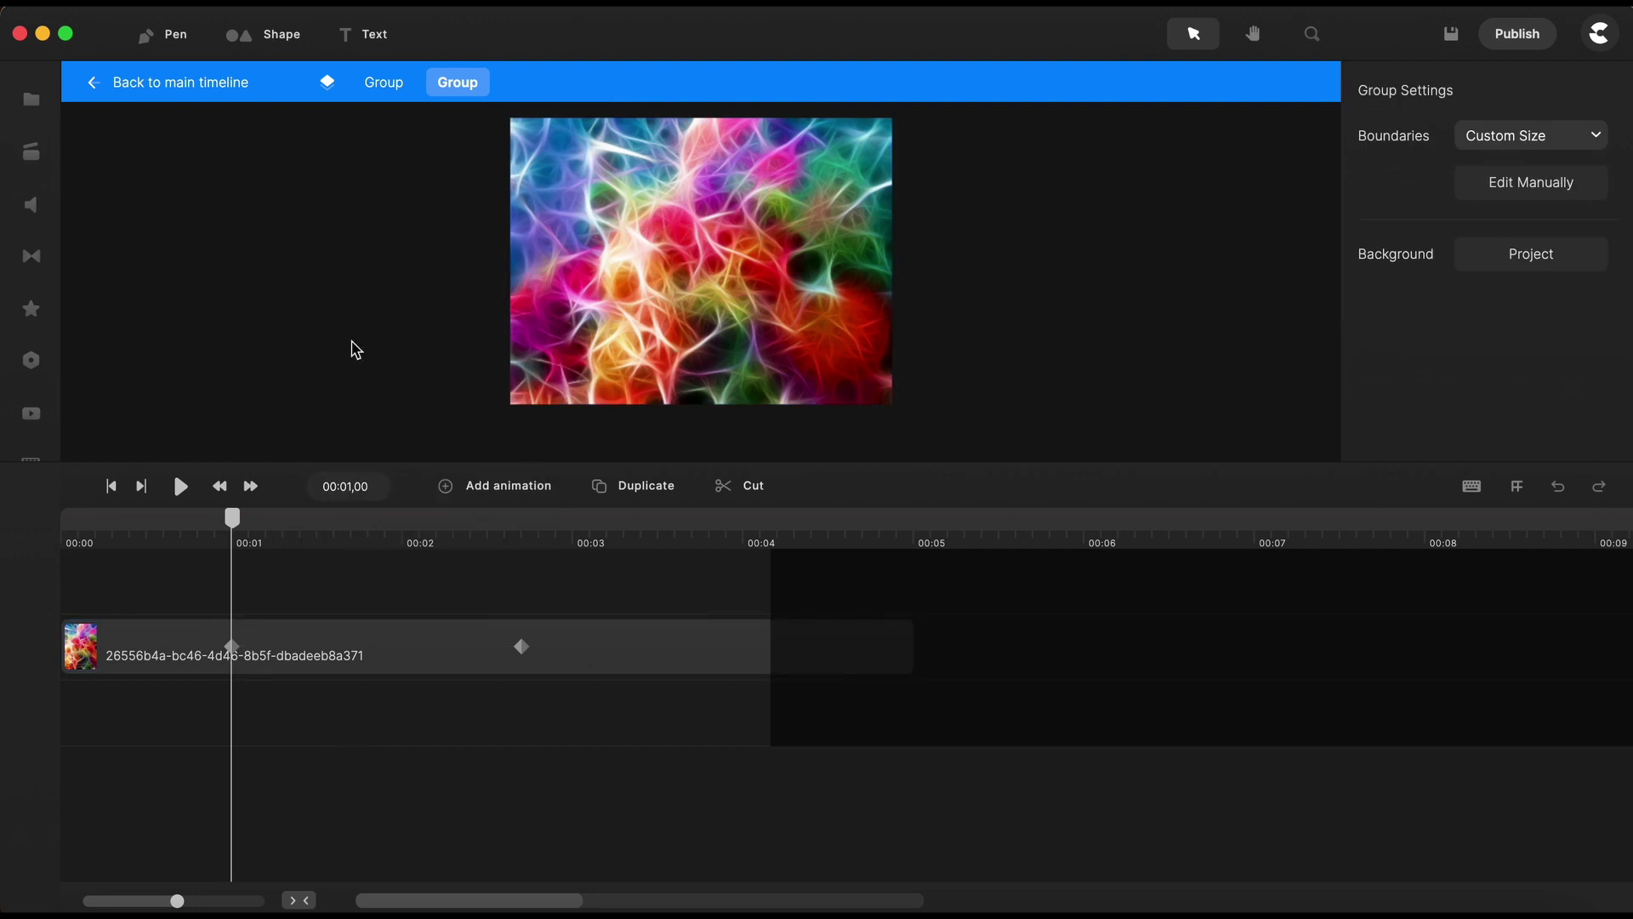
click(384, 81)
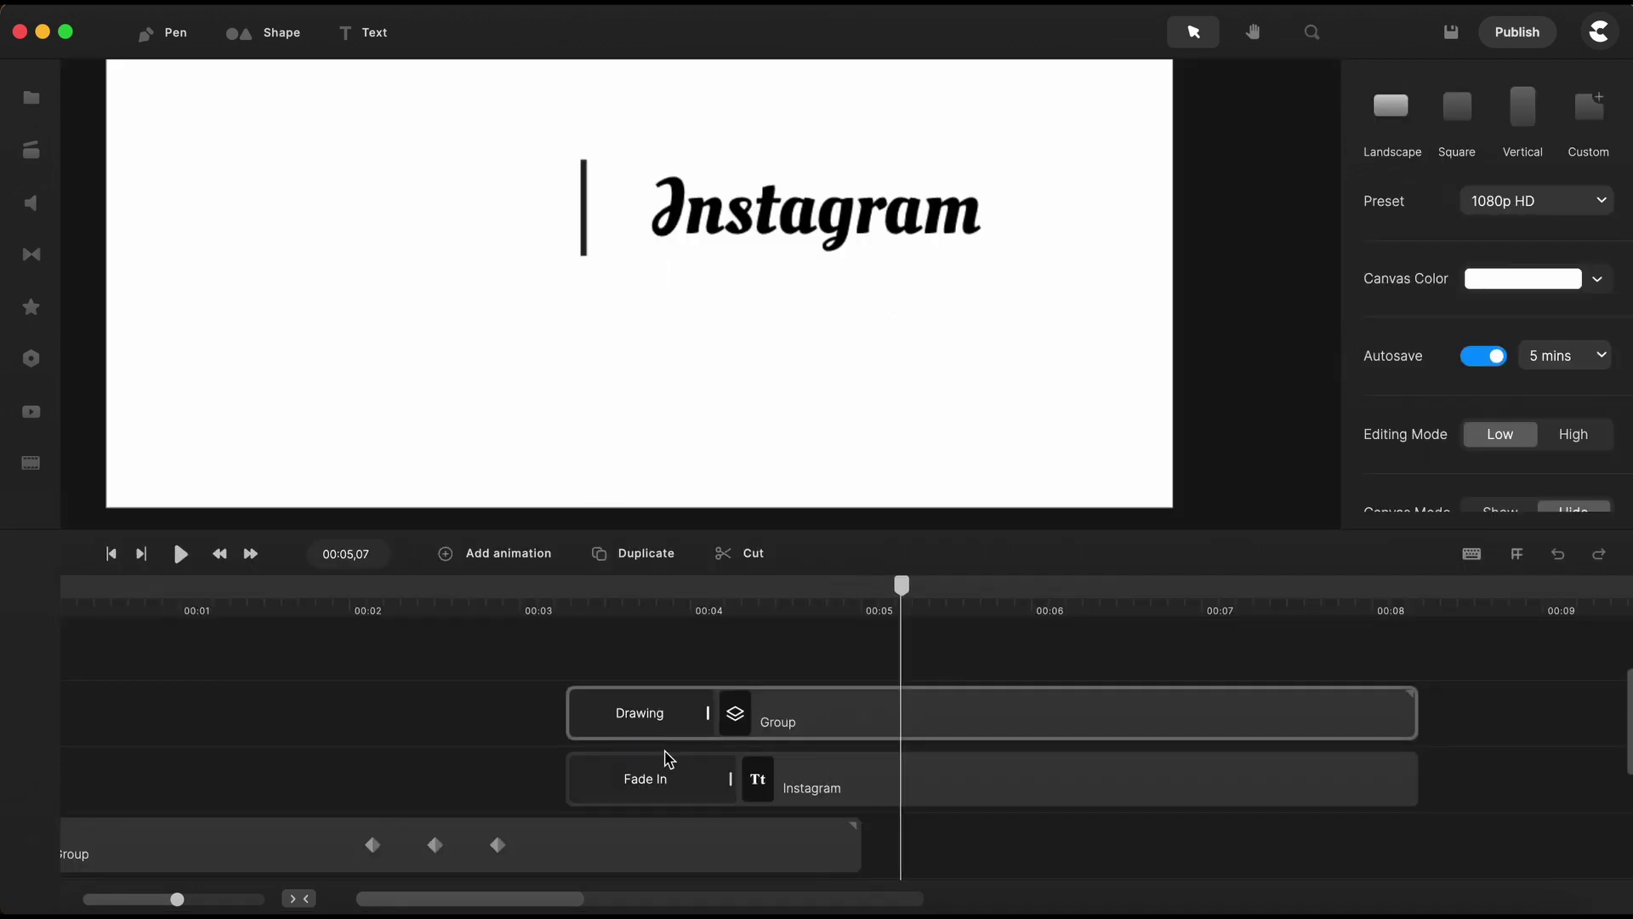
Lengthen the text's Fade In animation and preview it from about 00:03
drag(734, 779, 815, 779)
click(559, 608)
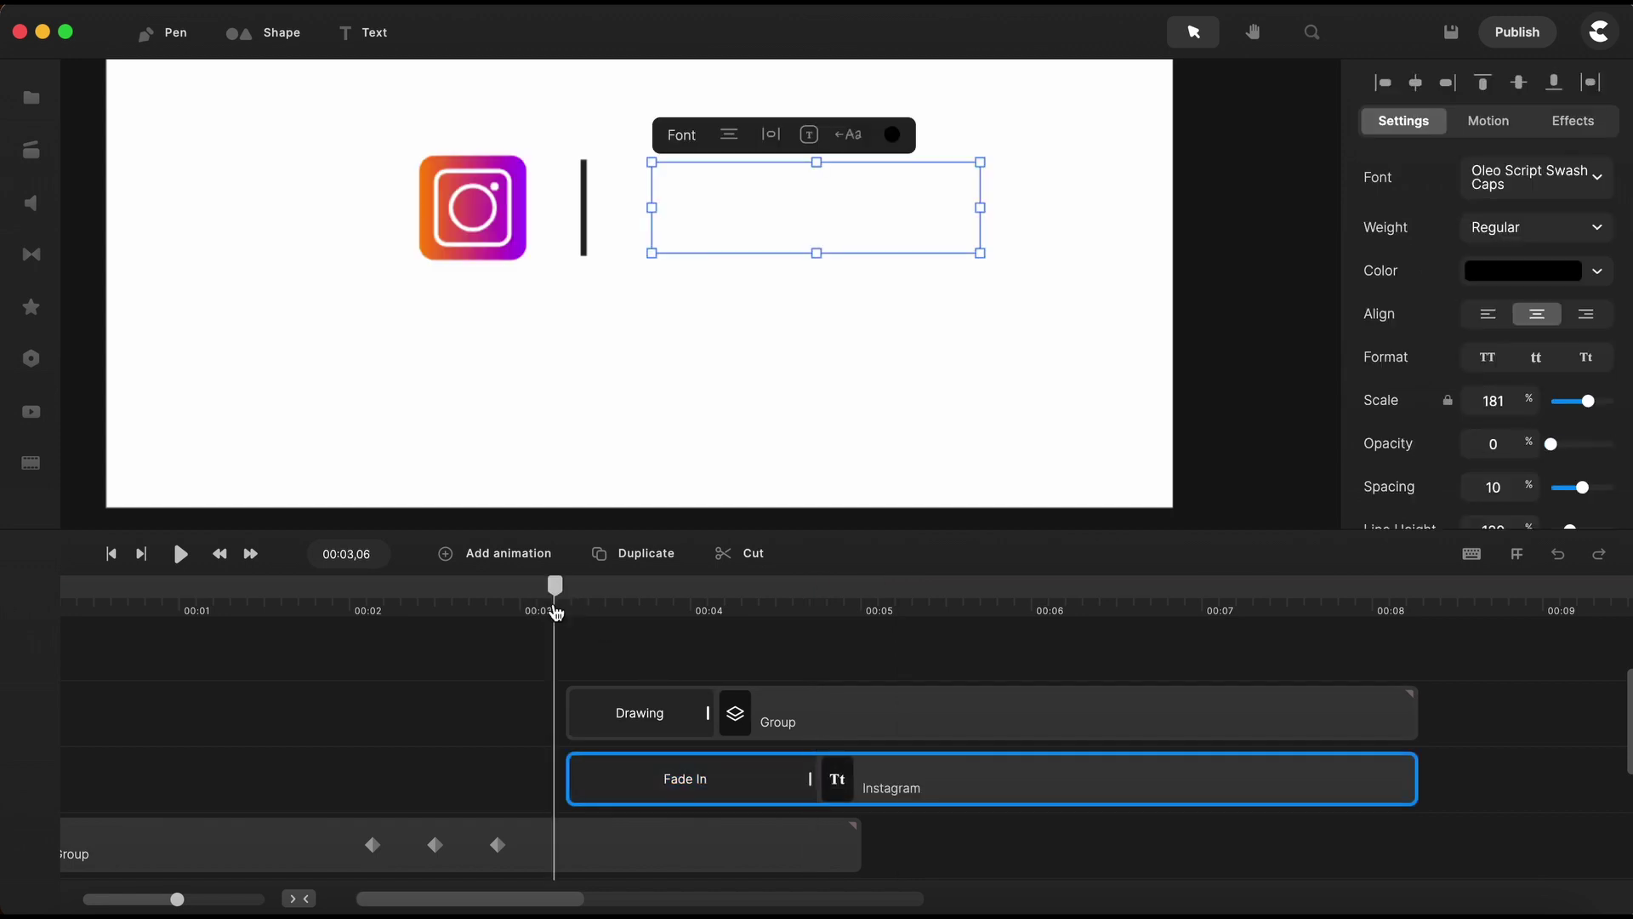
key(space)
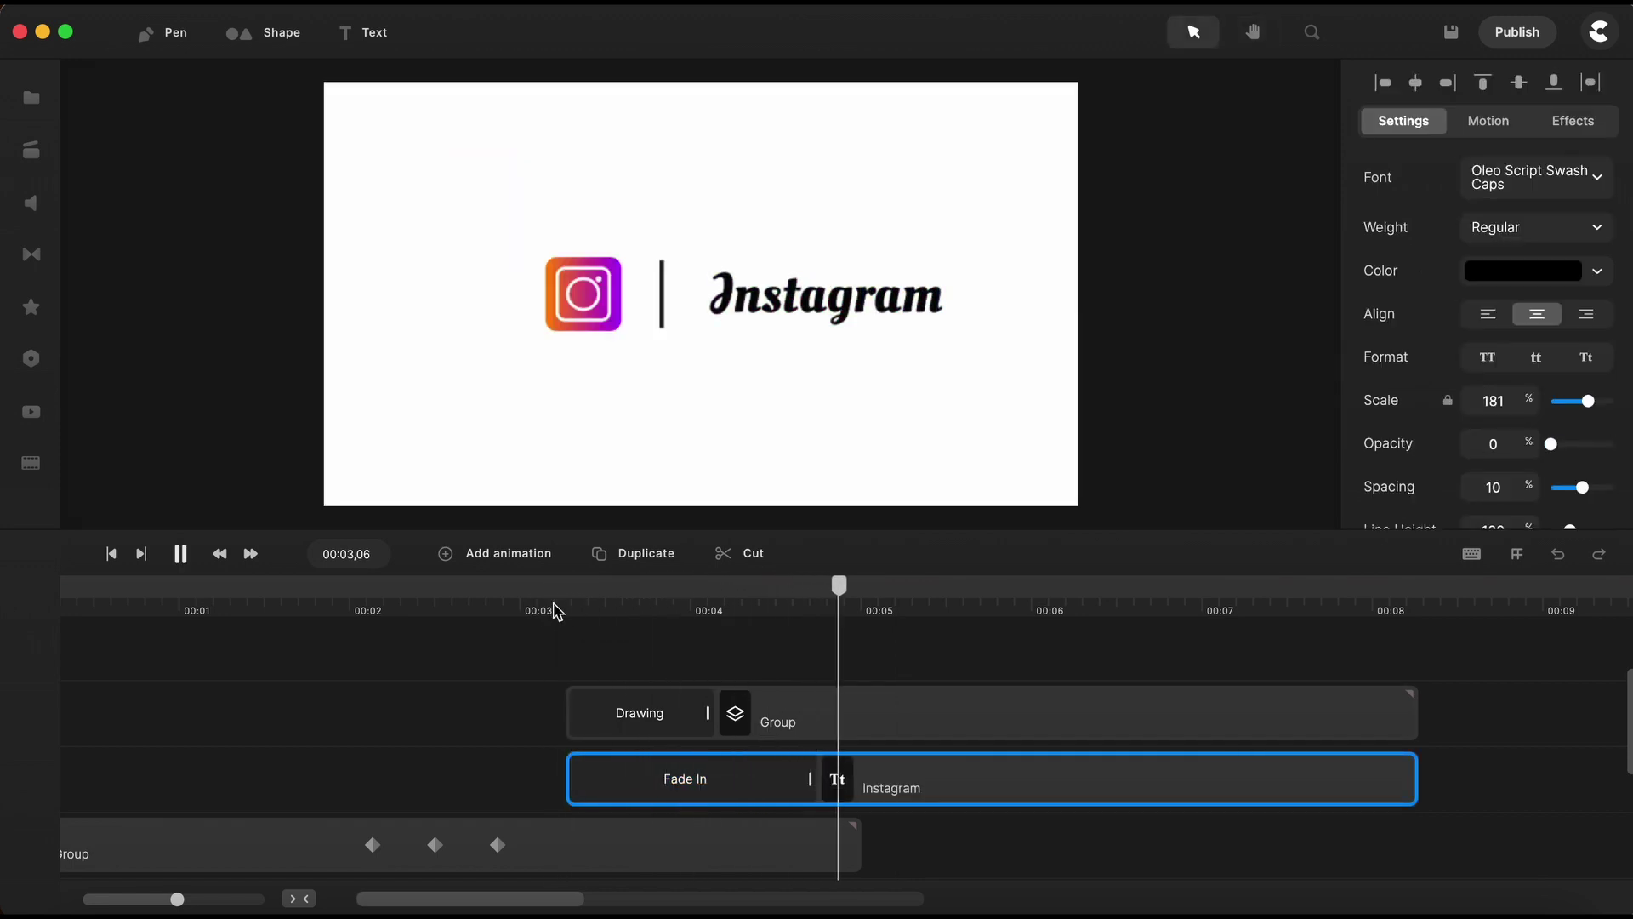
key(space)
Extend the logo icon Group and all its inner tracks to about 00:07
click(850, 710)
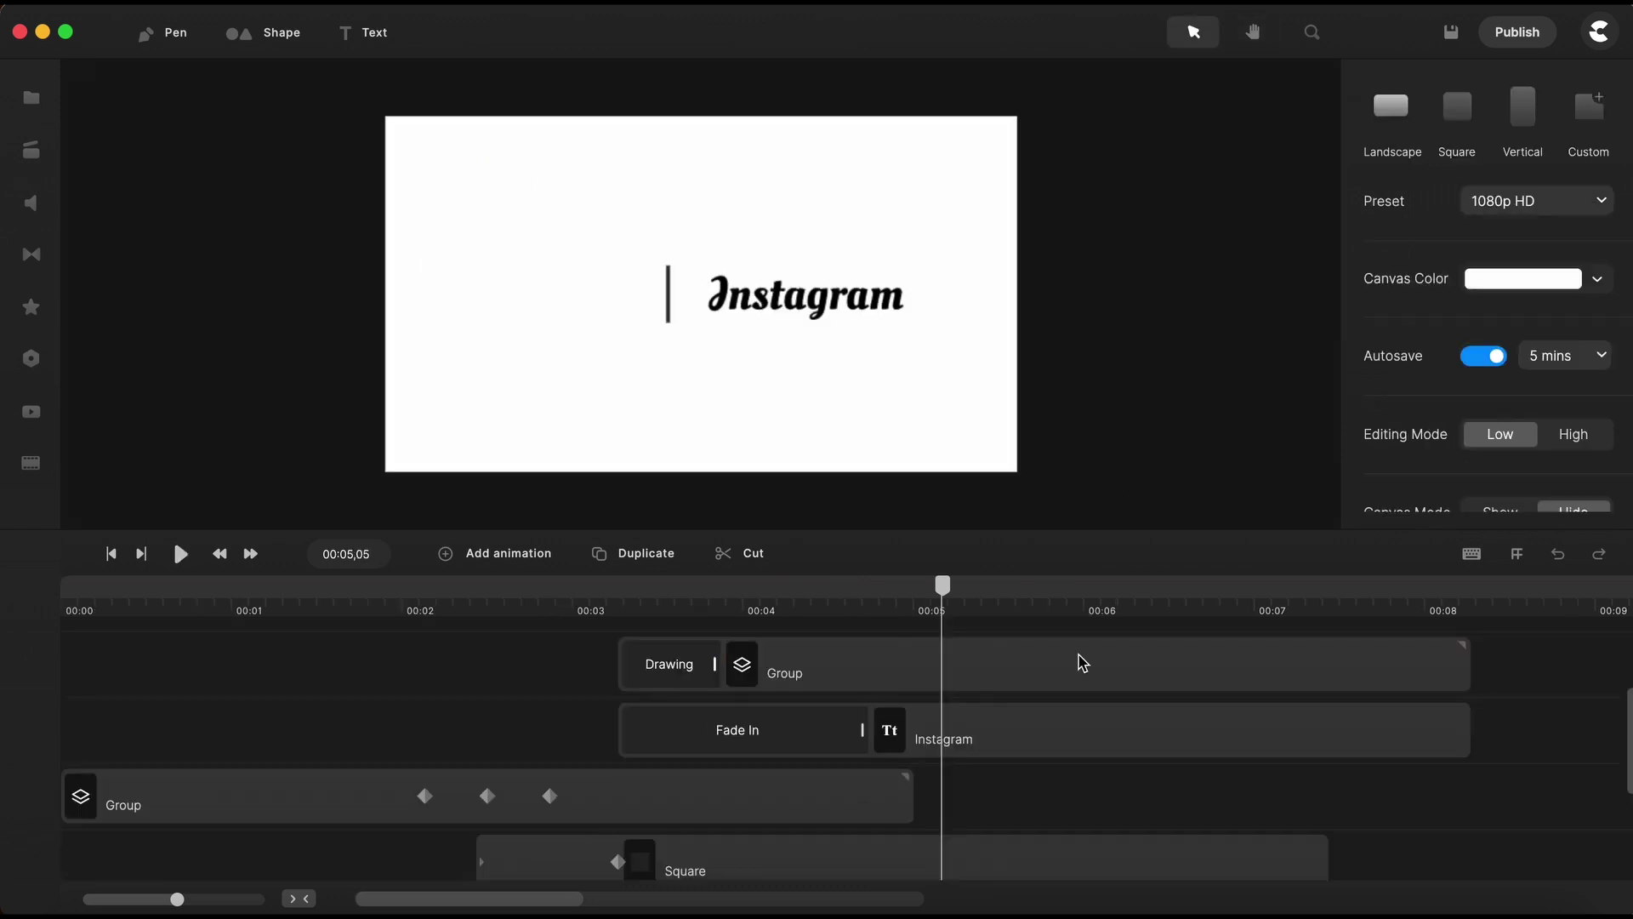
click(861, 812)
drag(920, 798, 1326, 781)
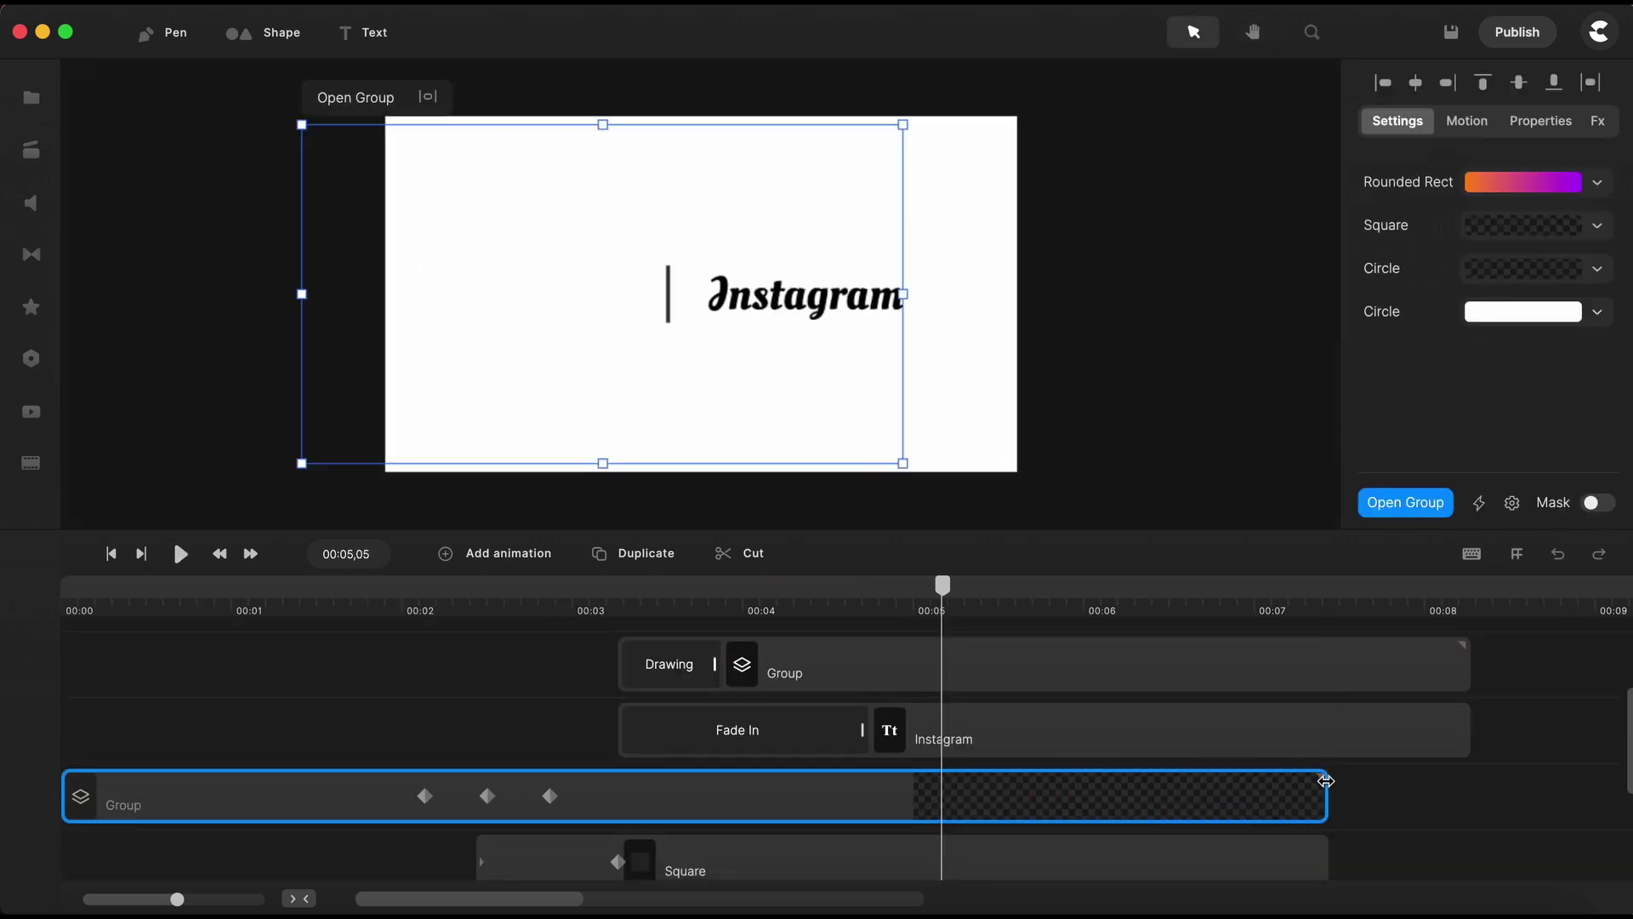
double_click(899, 815)
key(super+a)
drag(917, 655, 1328, 621)
click(208, 80)
Extend the Drawing and Instagram clips to the same end and select all four clips
mouse_move(1494, 664)
mouse_down()
mouse_move(1467, 685)
mouse_move(1317, 709)
mouse_up()
drag(1225, 533, 1213, 345)
drag(1346, 468, 1213, 700)
scroll(1218, 706, up, 2)
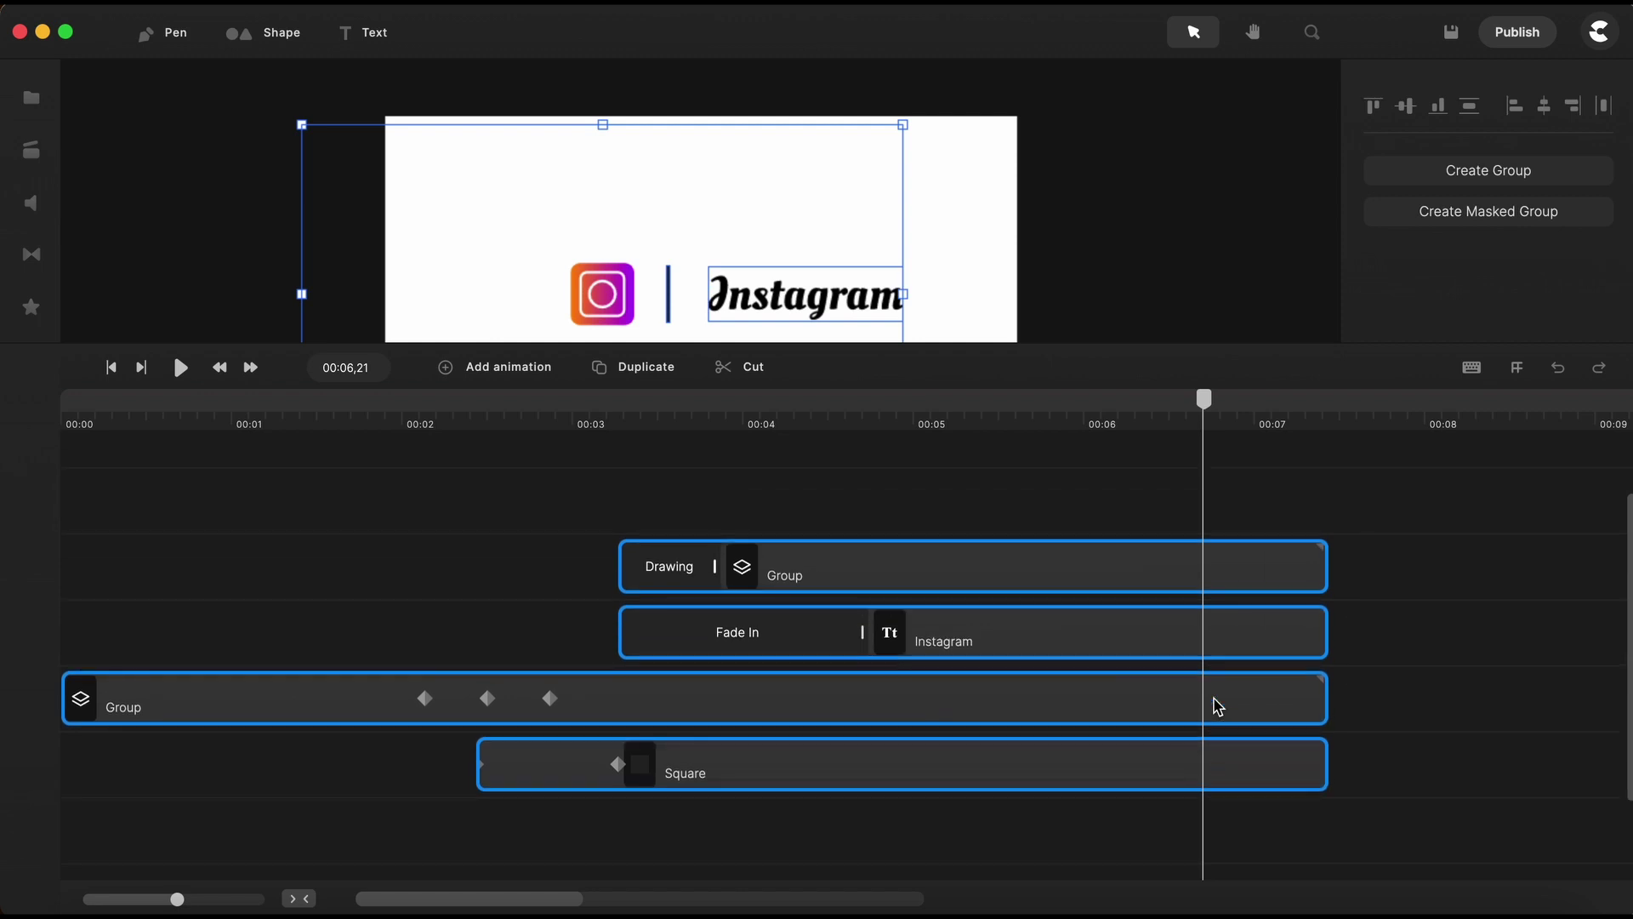
Group the four selected clips and put the playhead at 00:05,05
right_click(1218, 706)
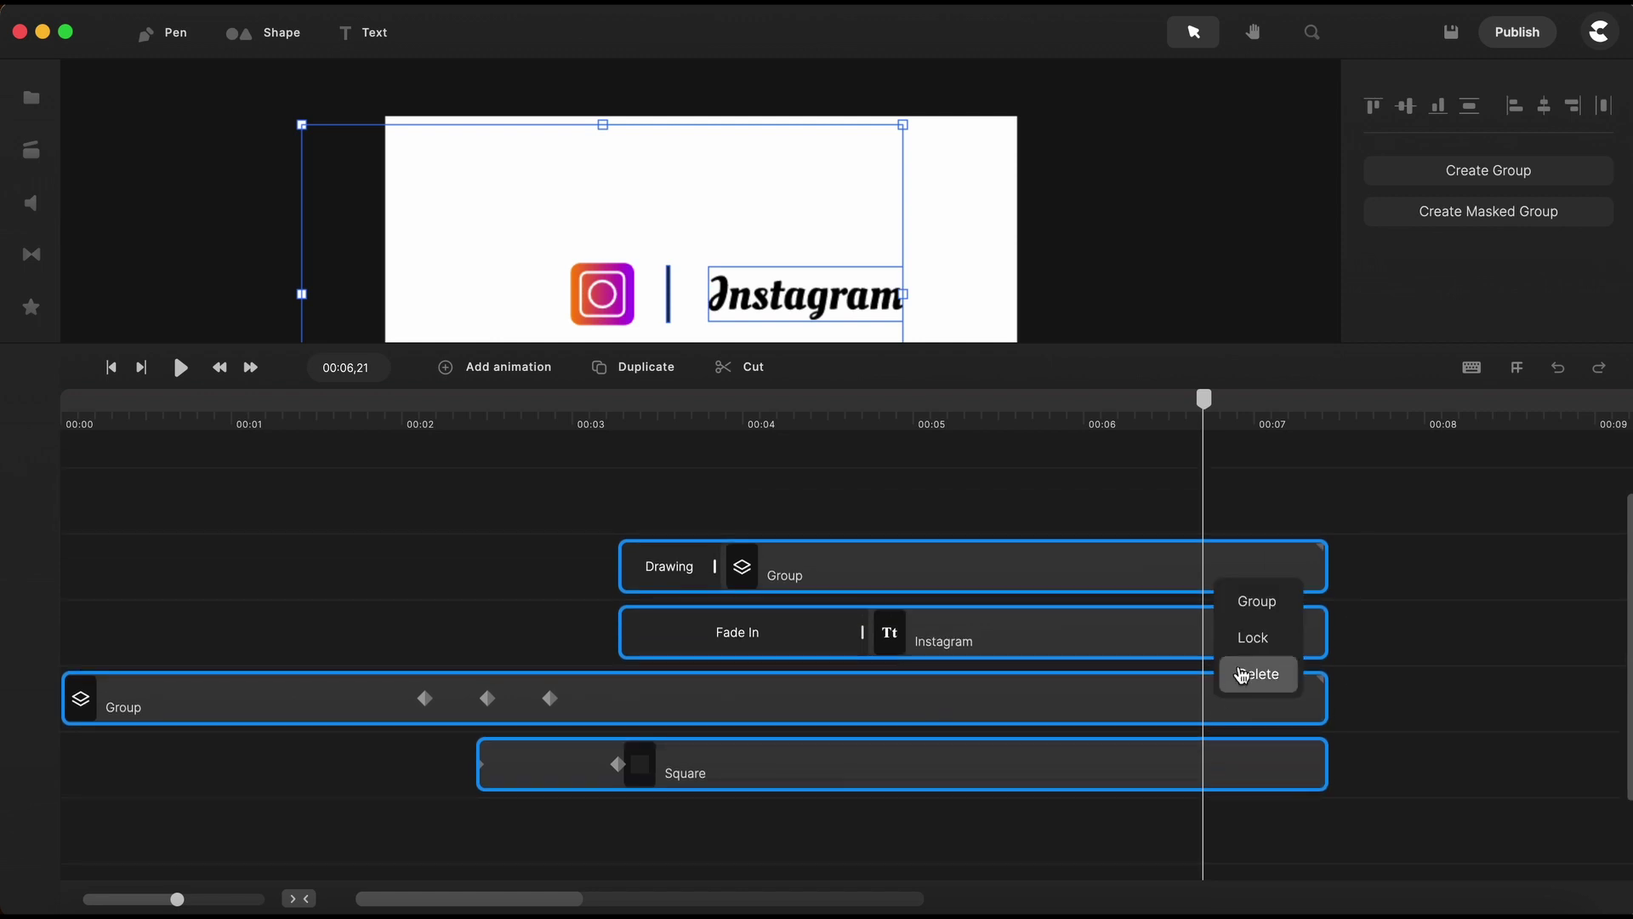
click(1251, 605)
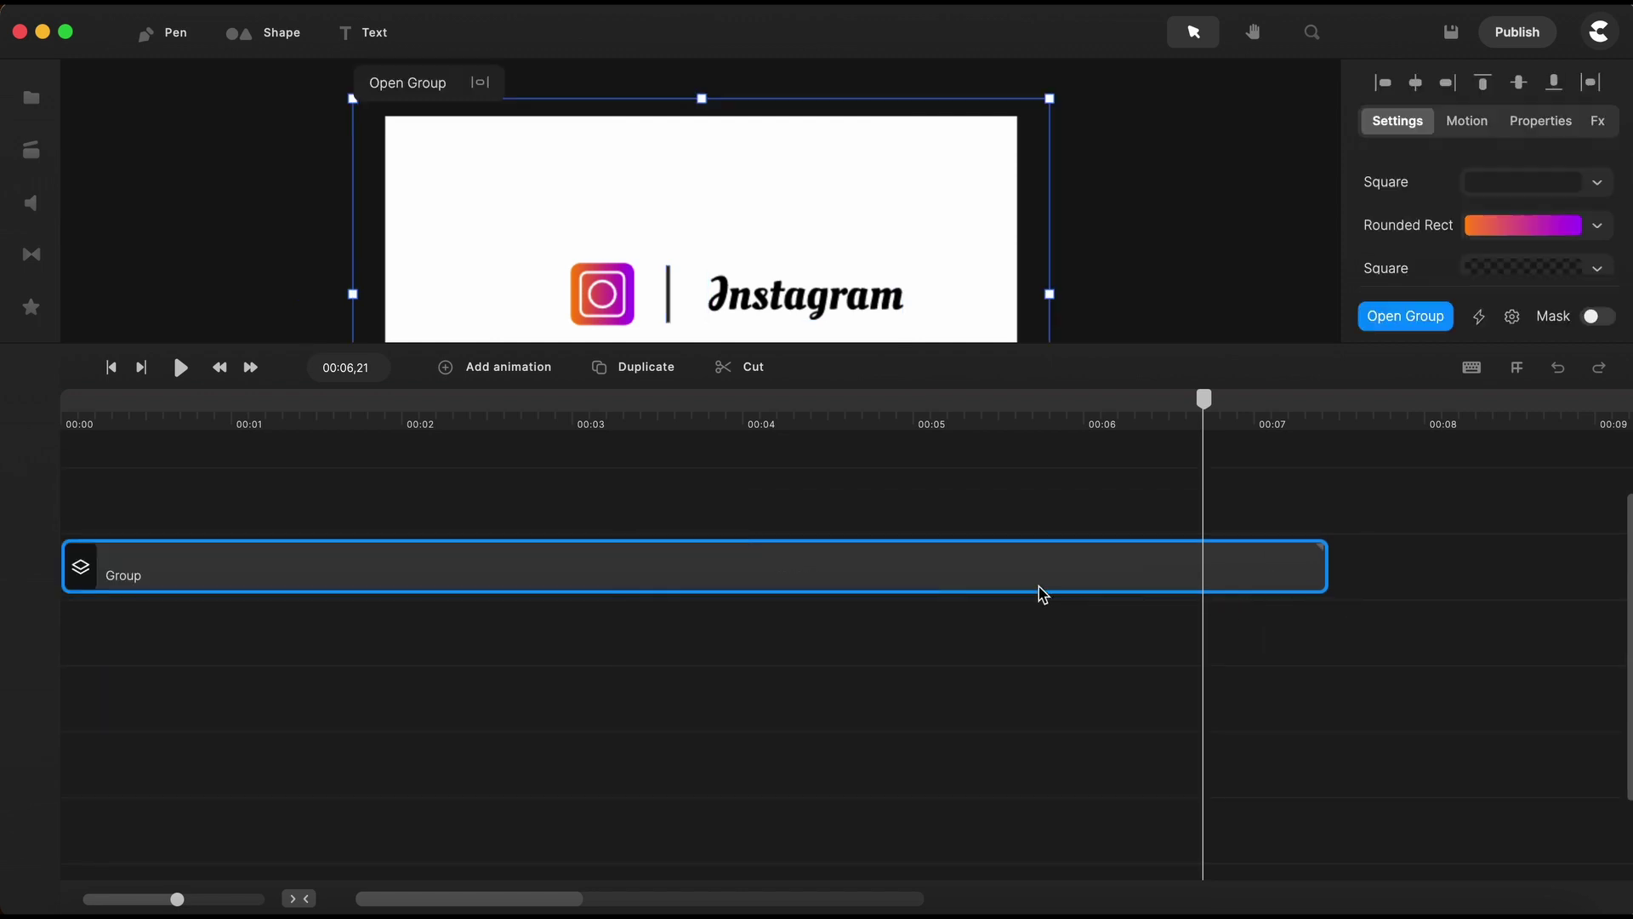
drag(748, 416, 941, 397)
drag(713, 343, 702, 725)
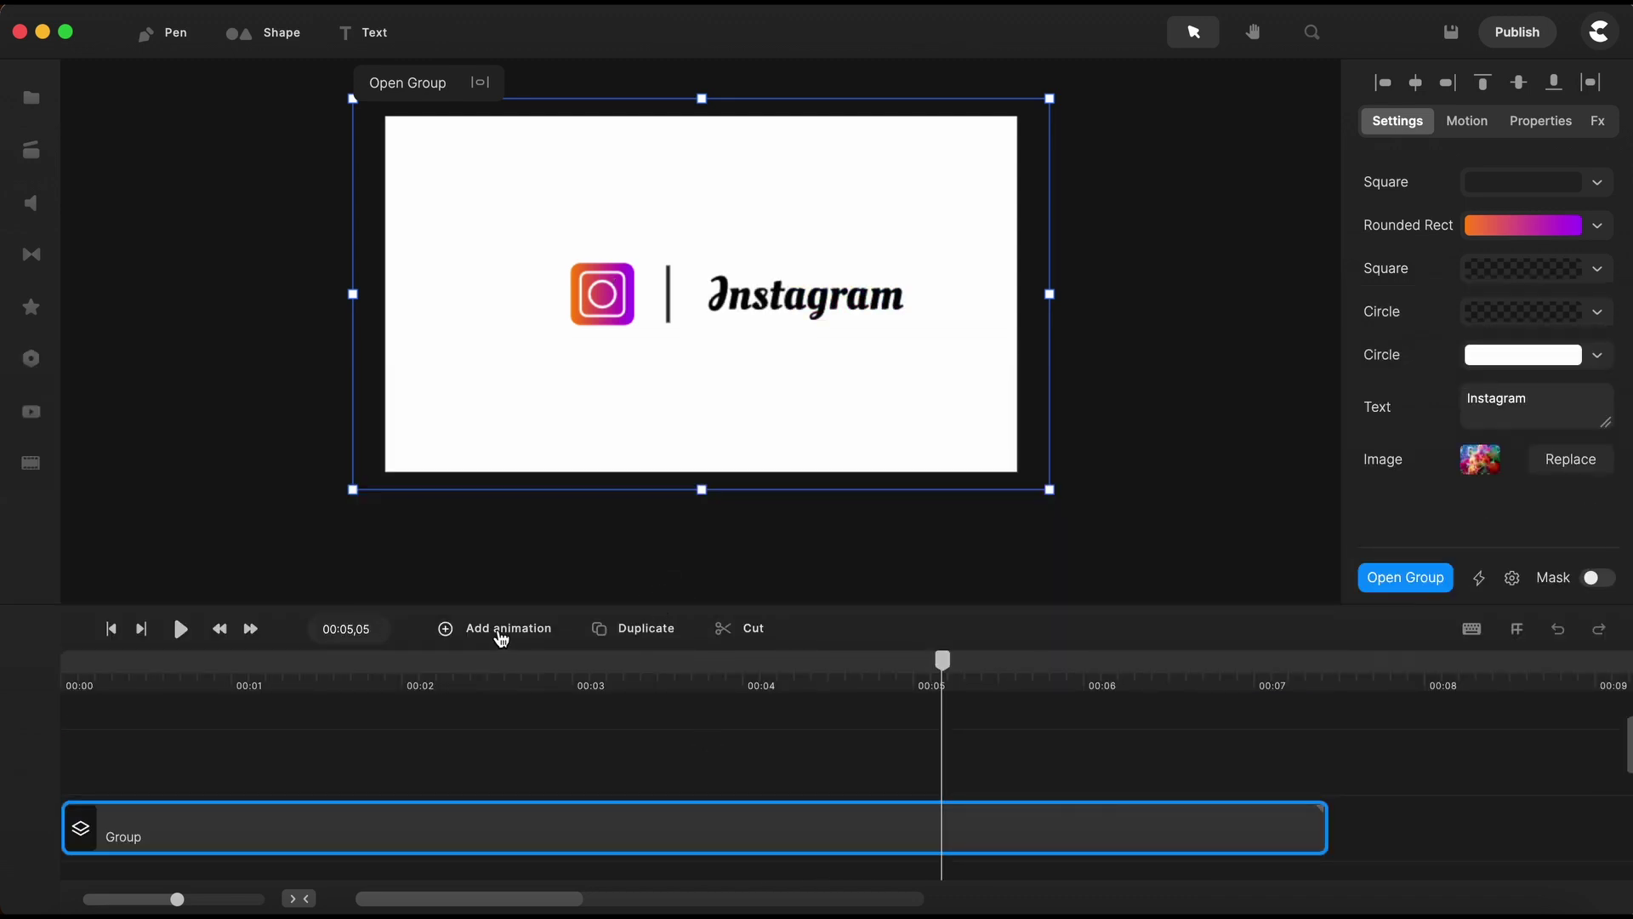
Add a Position and Scale animation with Expo easing ending near 00:05,23
click(501, 638)
click(551, 319)
click(556, 351)
click(685, 275)
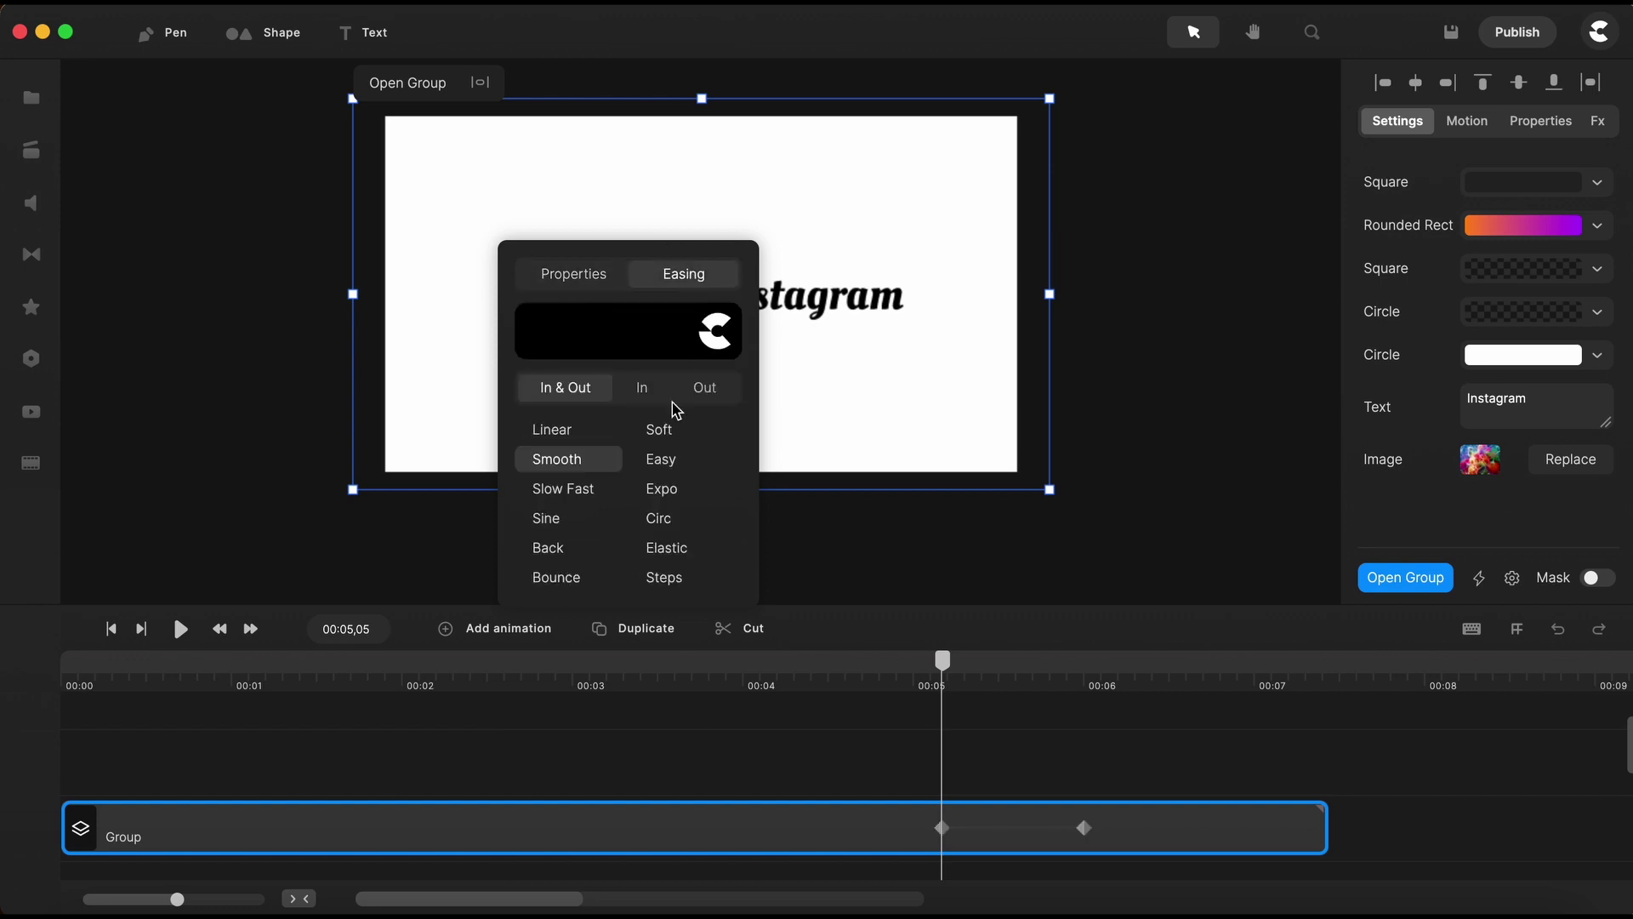
click(666, 490)
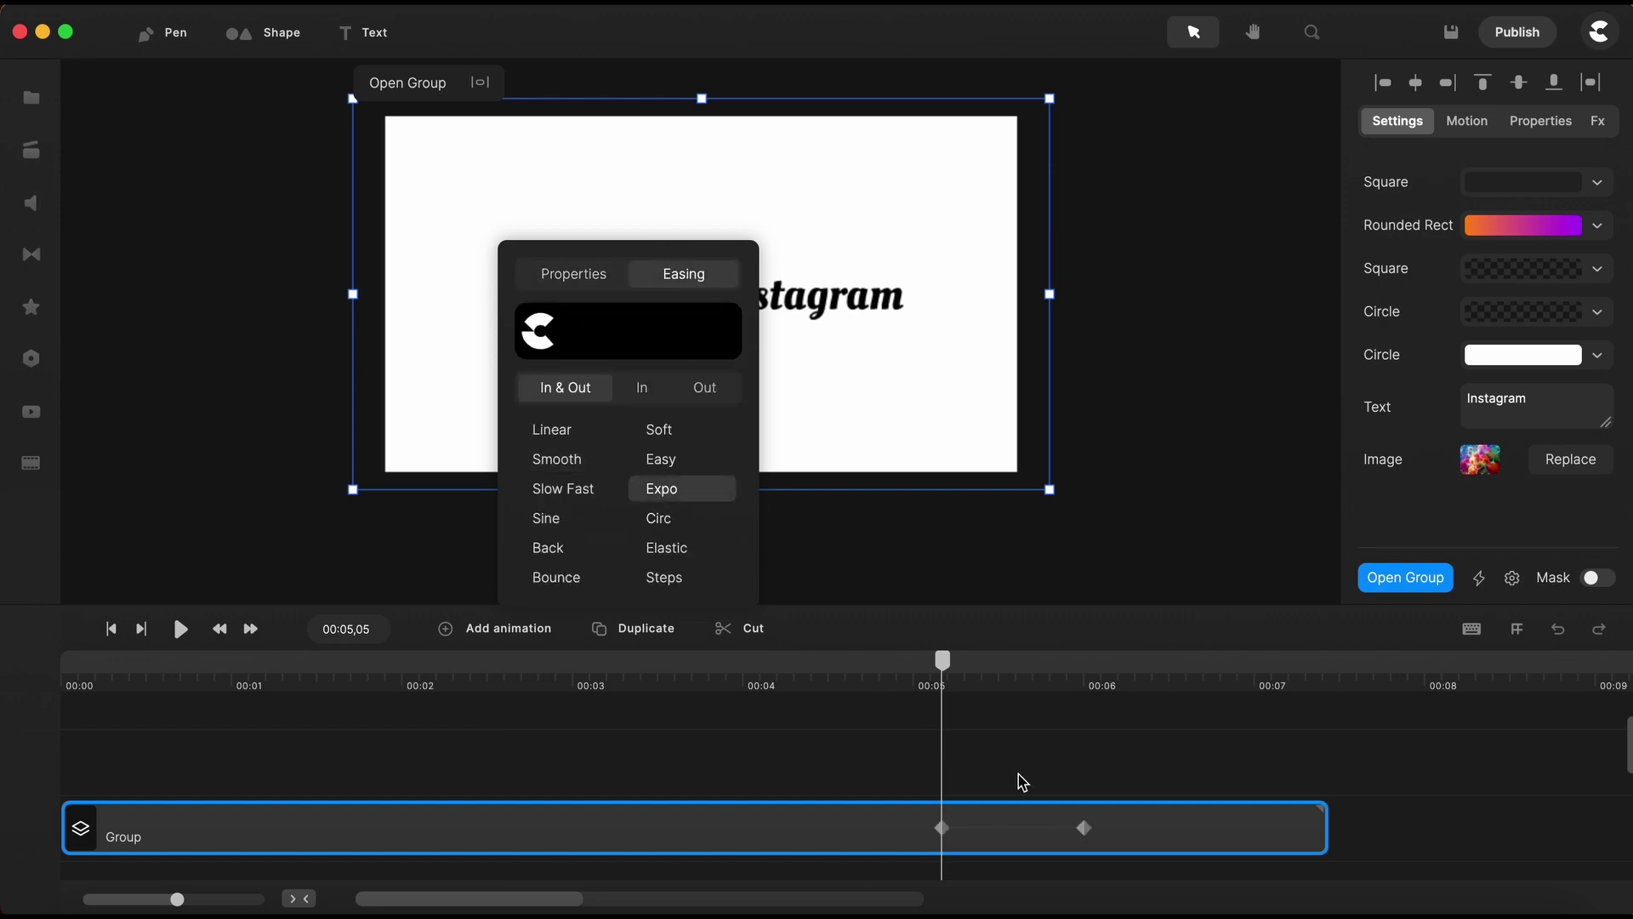
drag(1084, 829, 1044, 830)
click(1164, 759)
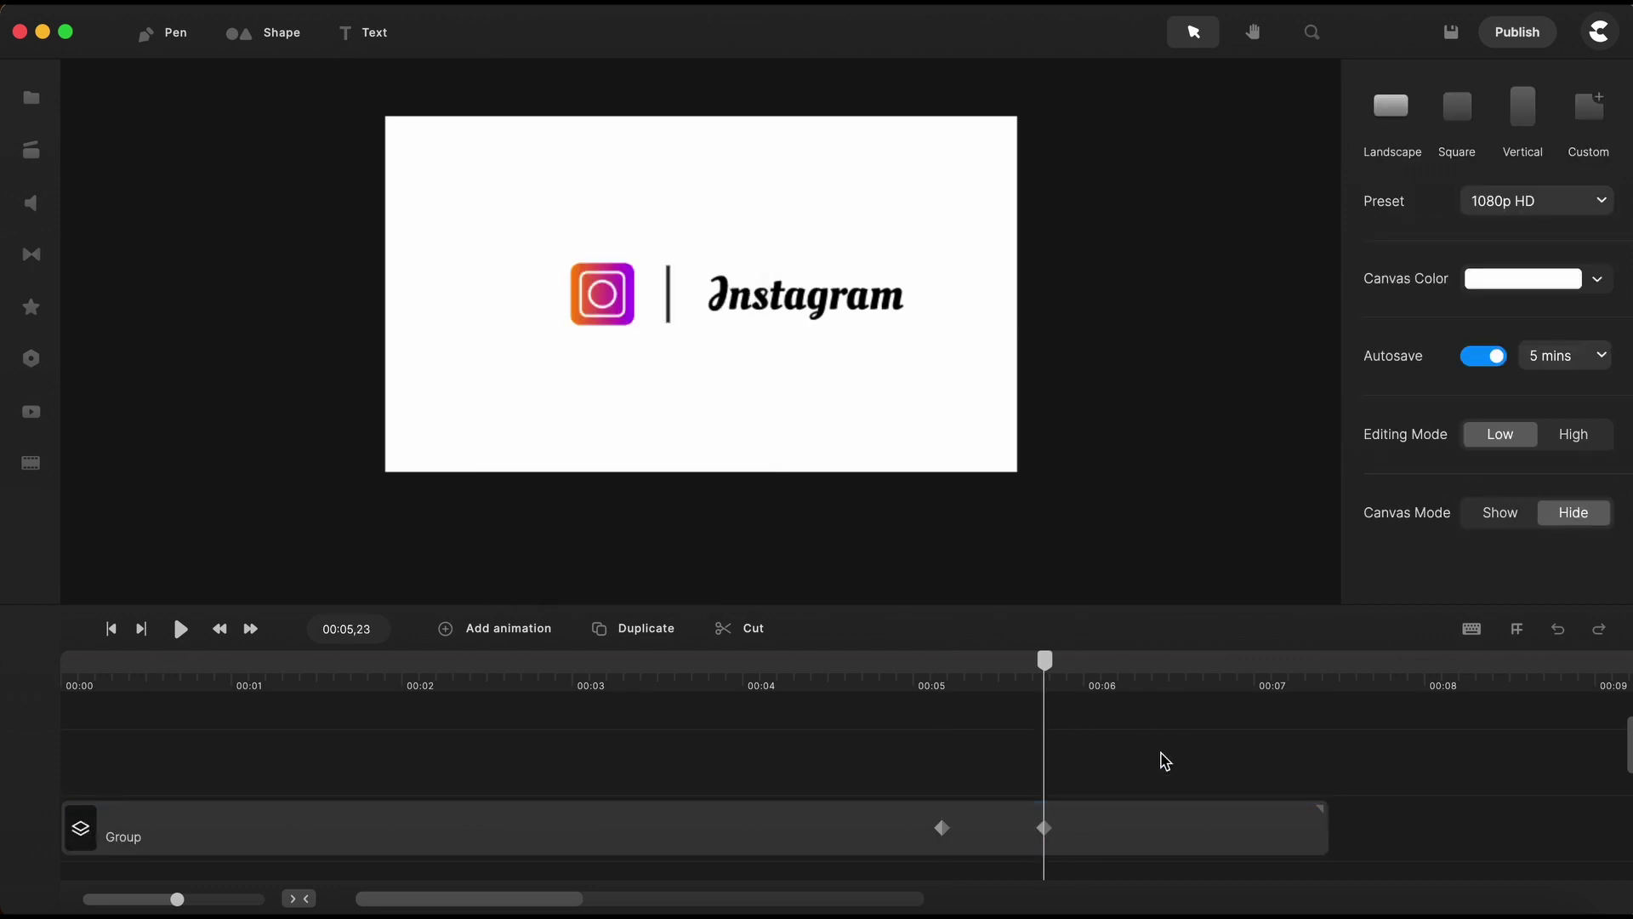
Shrink the logo group, move it near the top, and centre it horizontally
click(1092, 832)
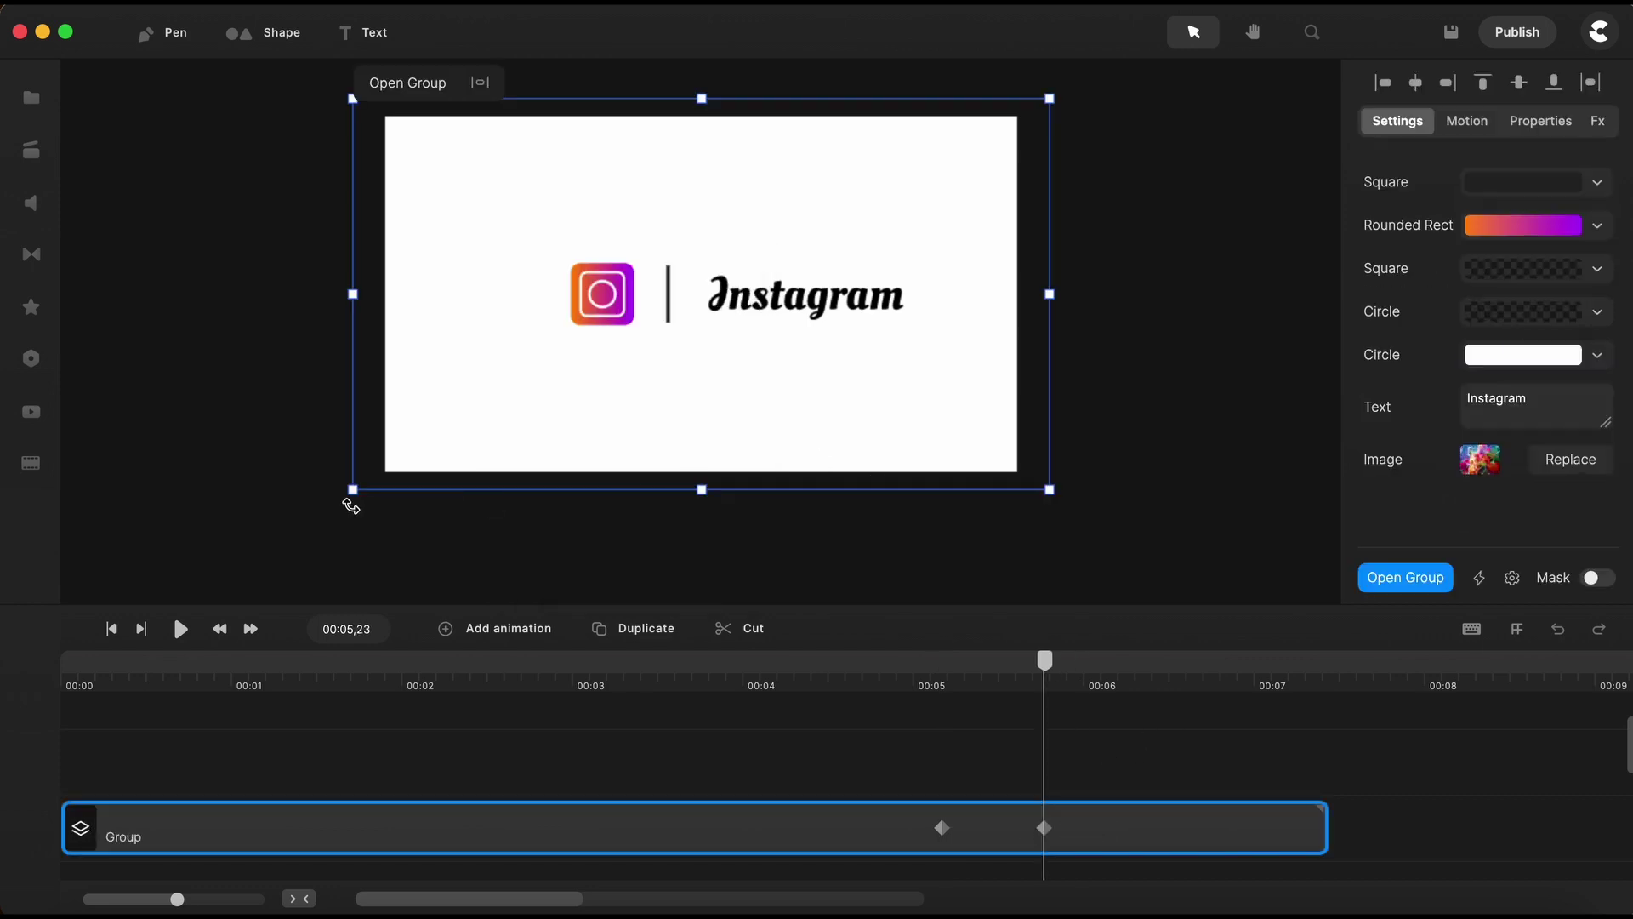
drag(353, 491, 622, 268)
drag(948, 212, 774, 167)
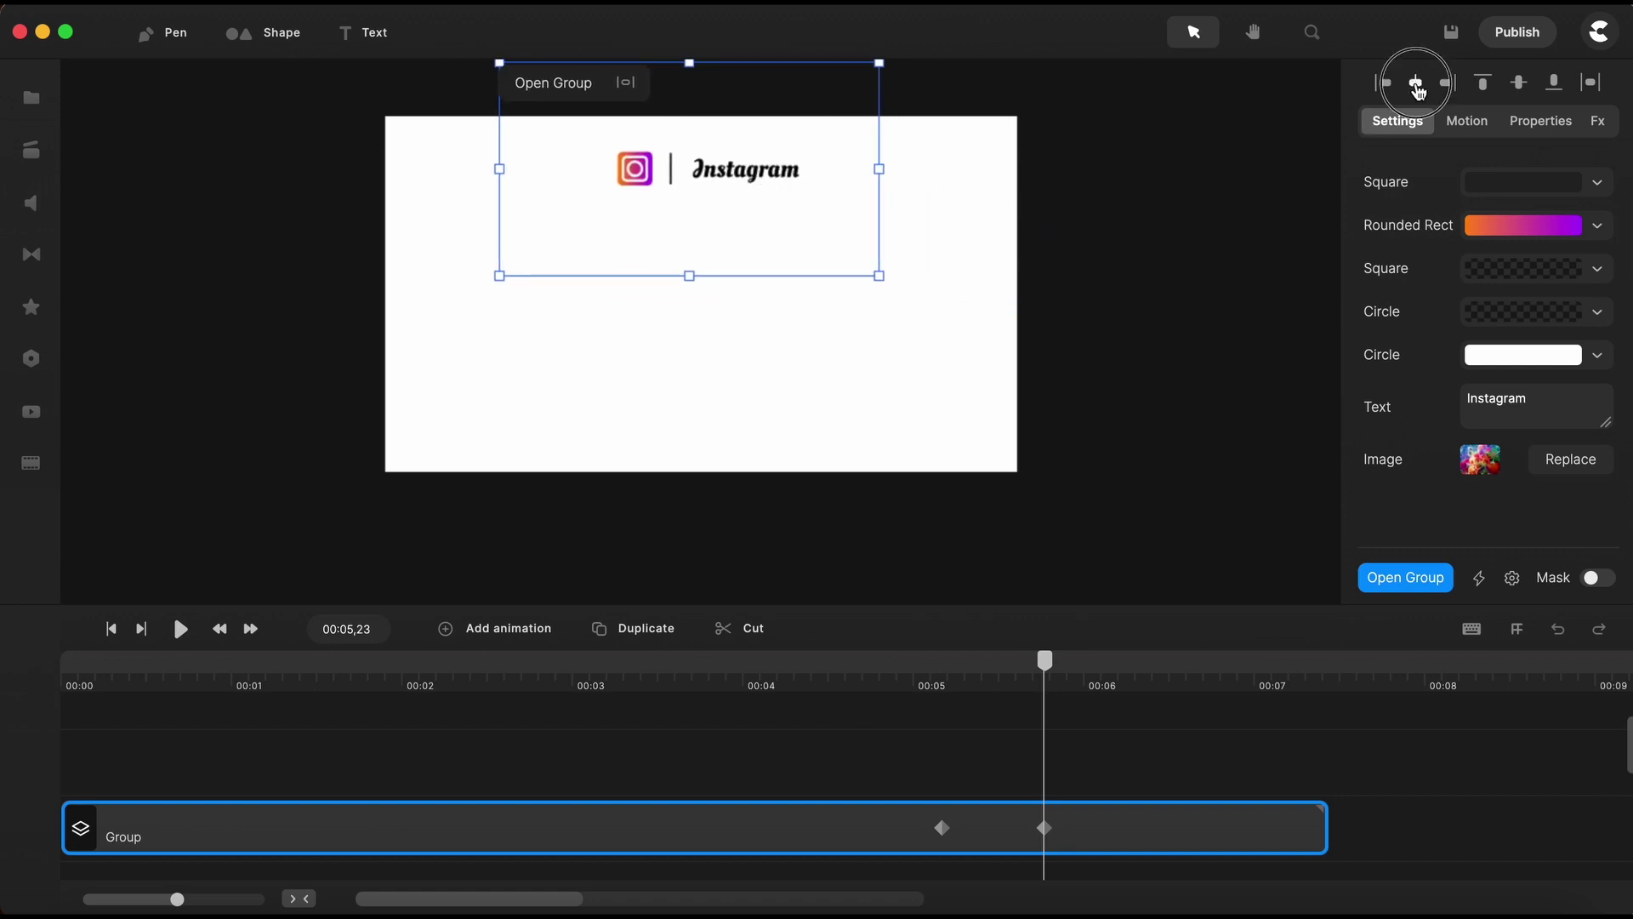
click(1417, 85)
Play the whole logo animation from the start, then switch to the Pen tool
key(Escape)
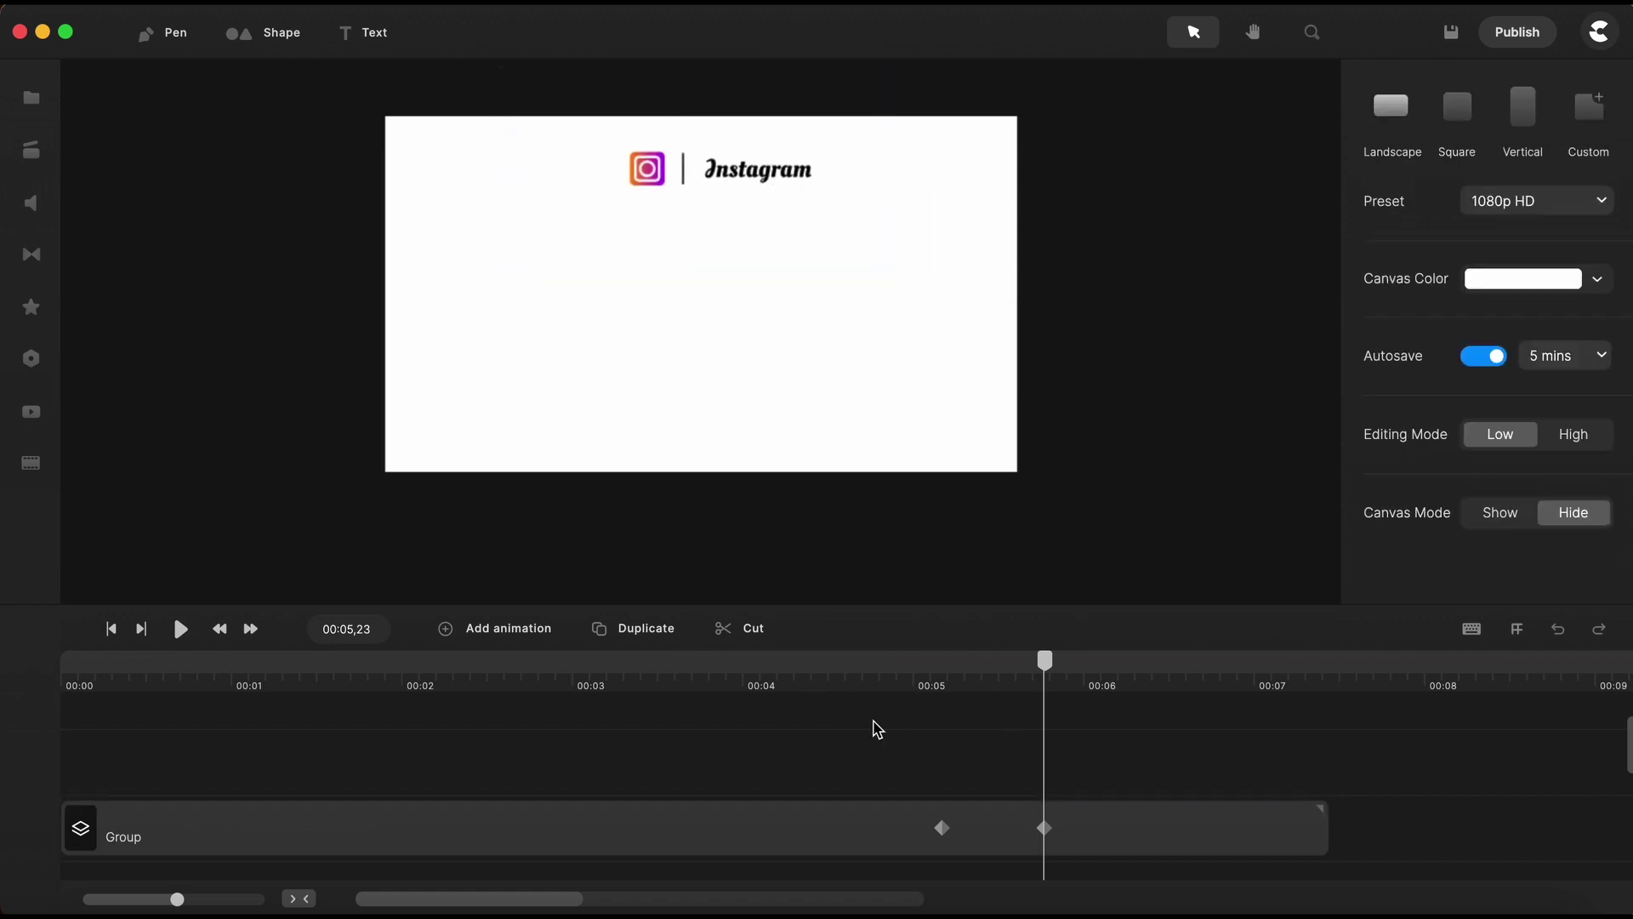
click(112, 630)
key(space)
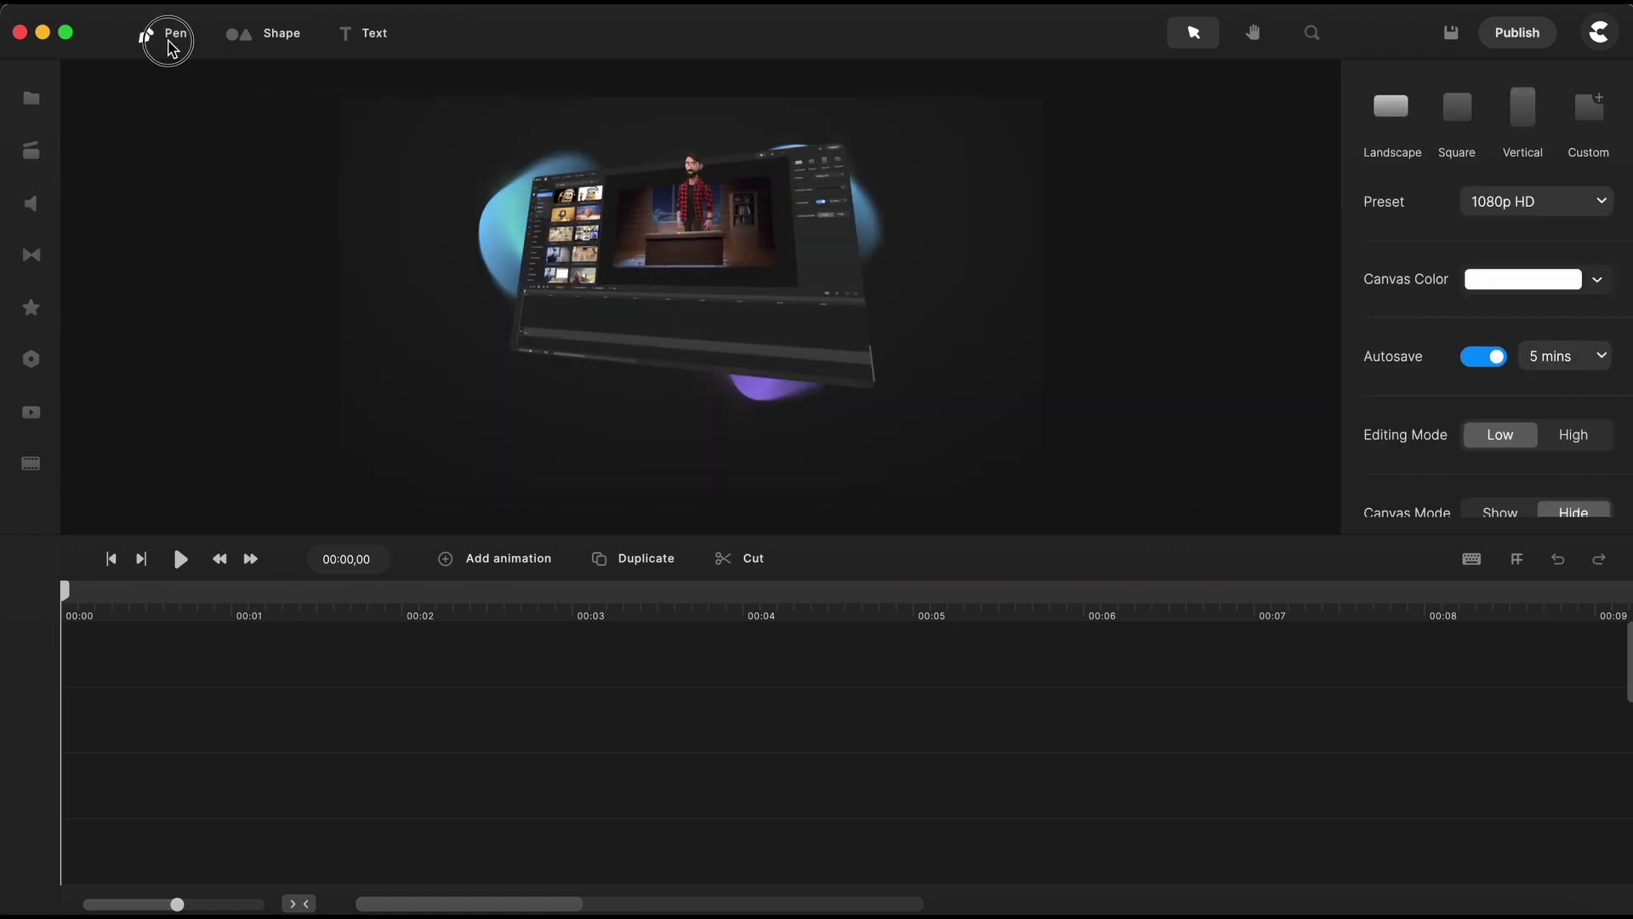
click(172, 46)
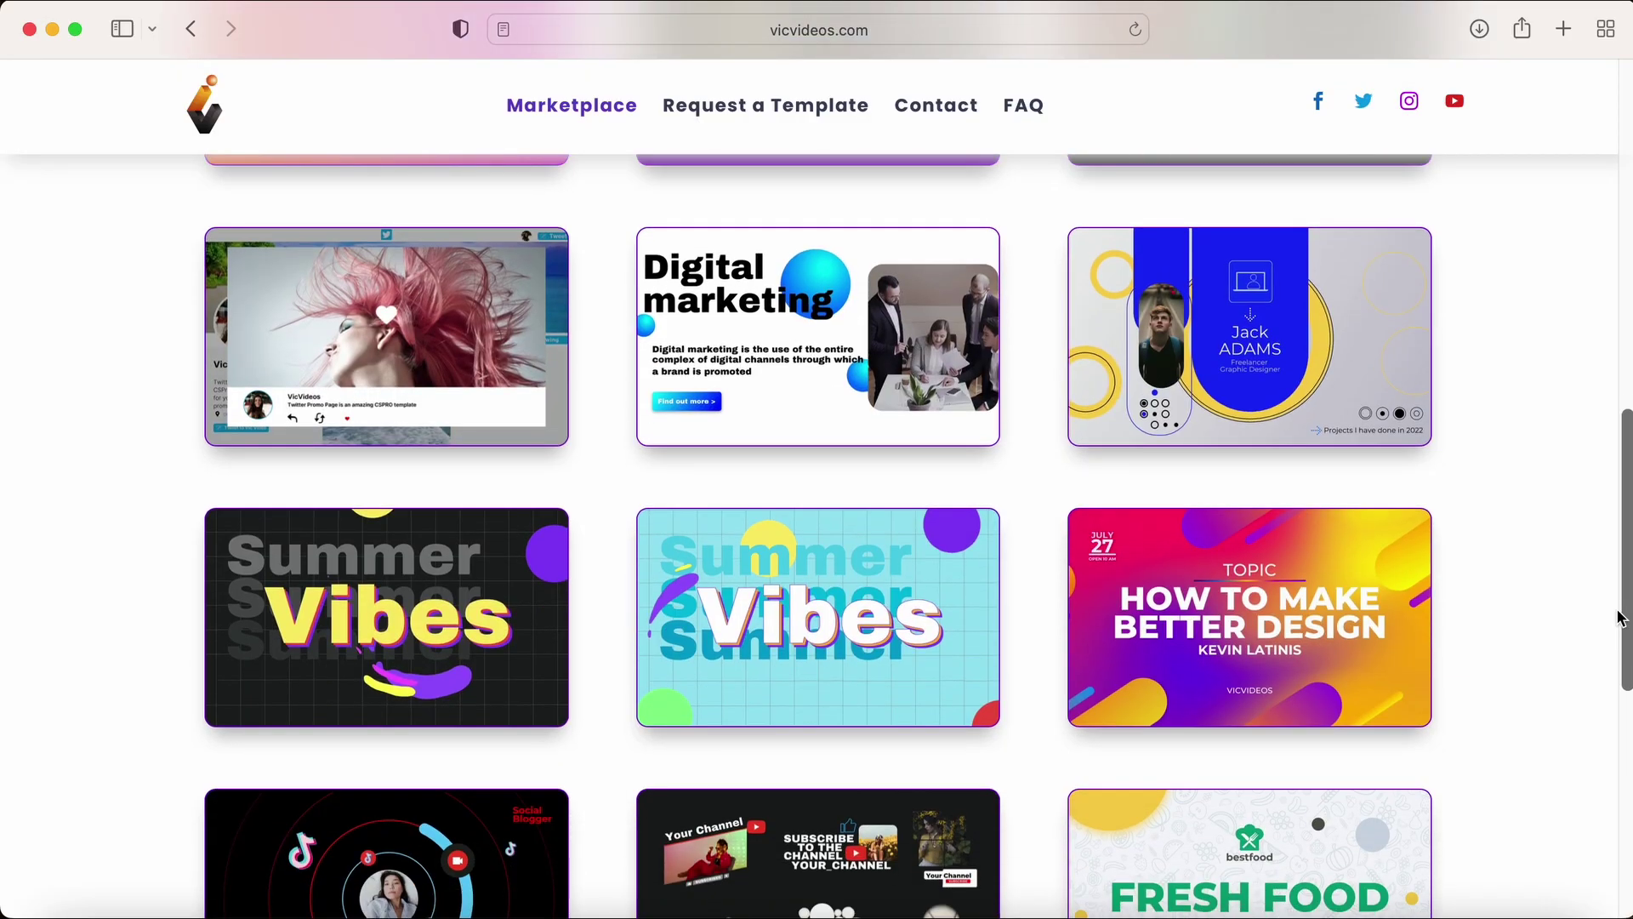
Open the 'Different content' template page from the vicvideos.com marketplace grid
scroll(1620, 614, down, 3)
scroll(1620, 614, up, 2)
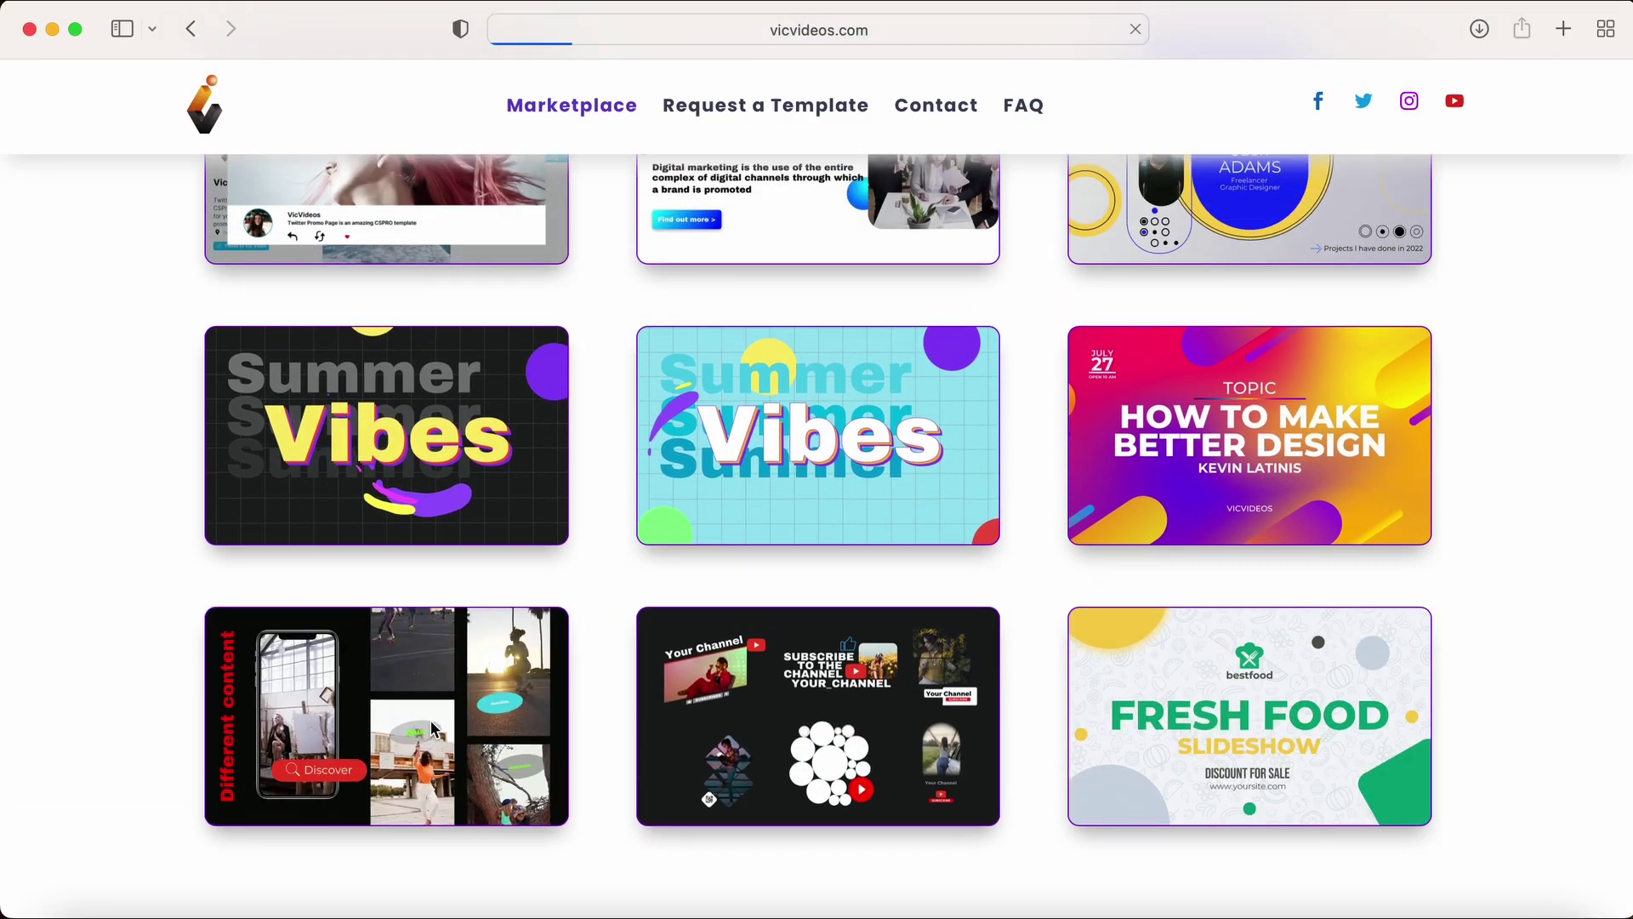
click(433, 730)
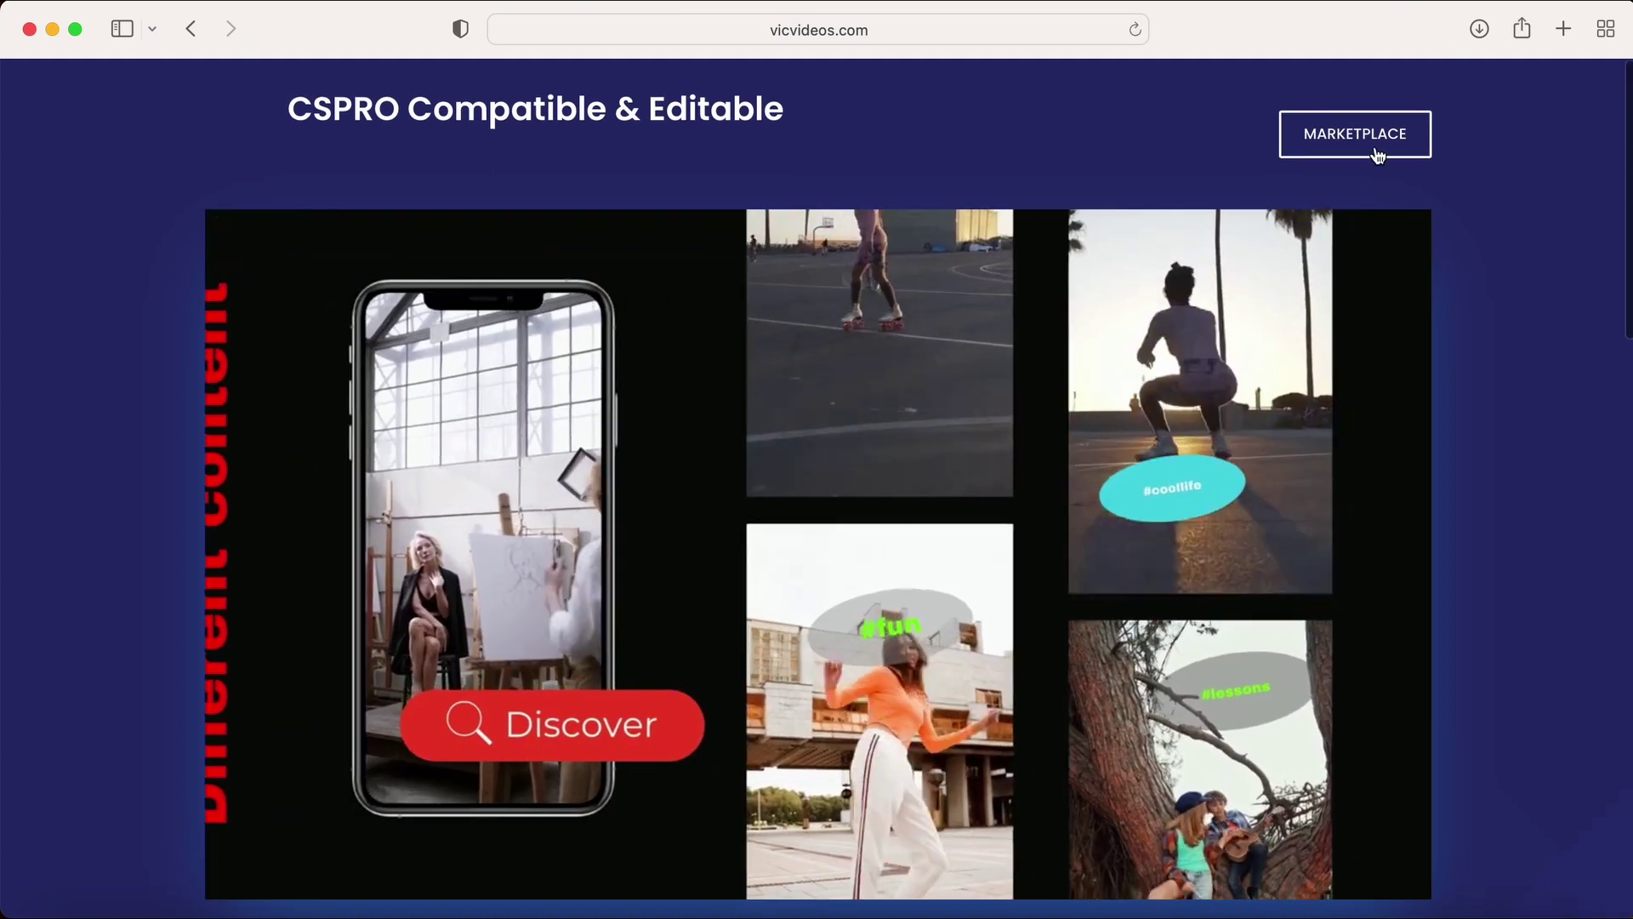